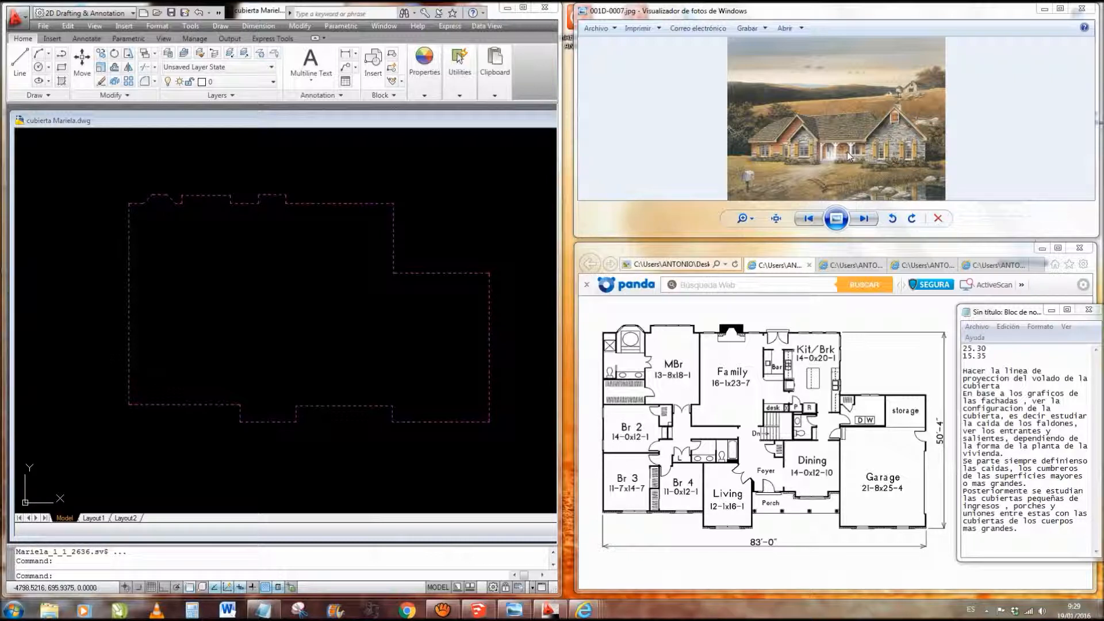
- Review the house's elevation drawings, return to the floor plan, and bring the roof design notes back into view
{"action": "left_click", "coordinate": [857, 265]}
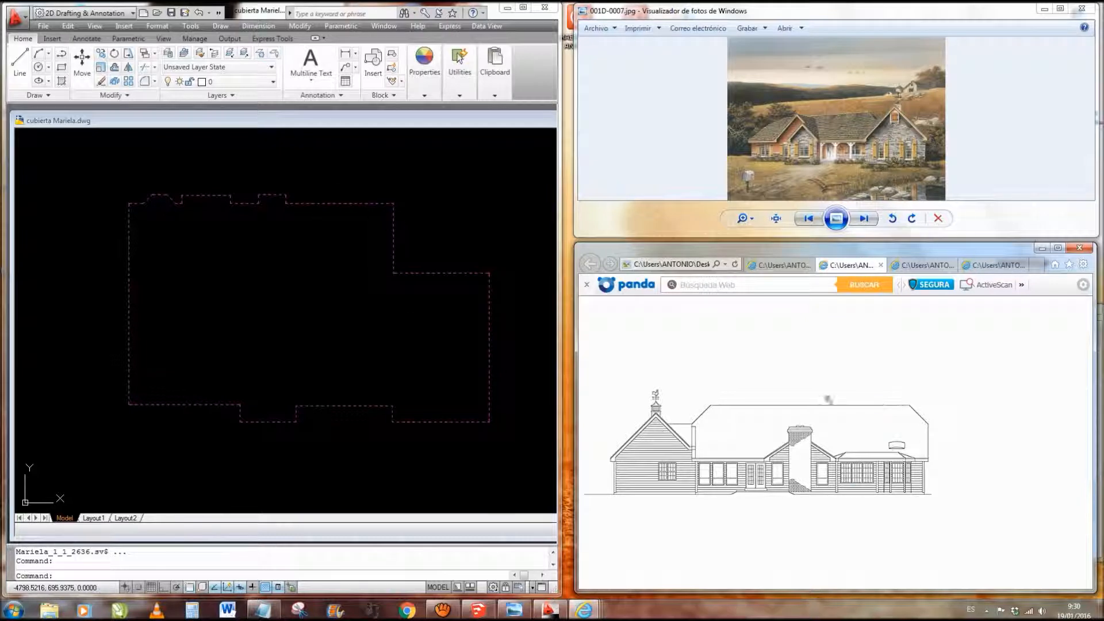
{"action": "left_click", "coordinate": [937, 265]}
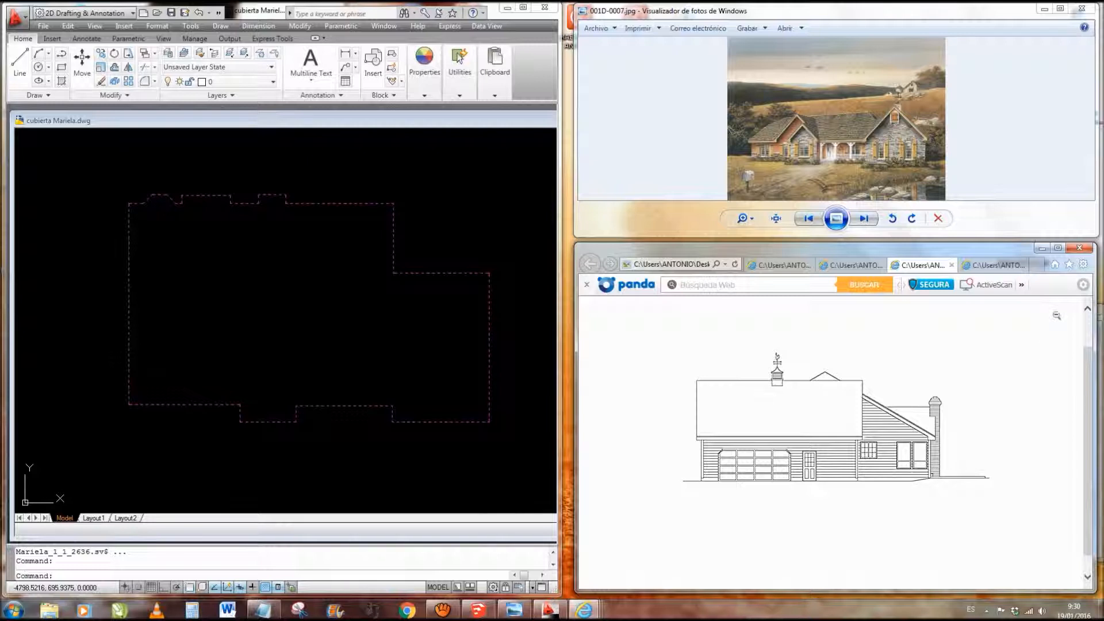
{"action": "left_click", "coordinate": [1009, 266]}
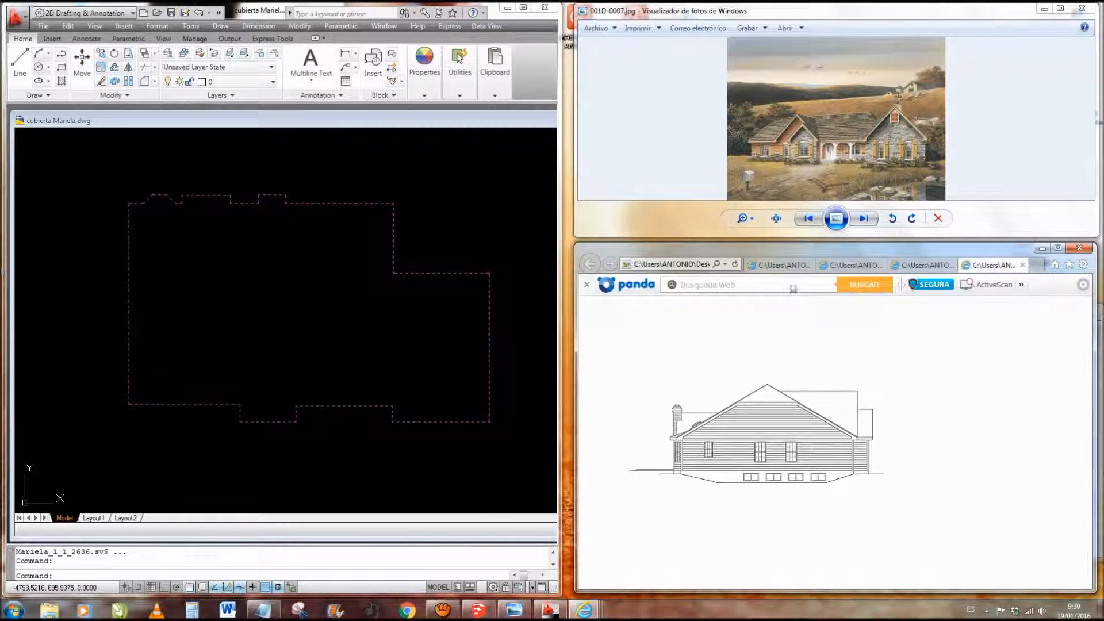
{"action": "left_click", "coordinate": [932, 269]}
{"action": "left_click", "coordinate": [869, 270]}
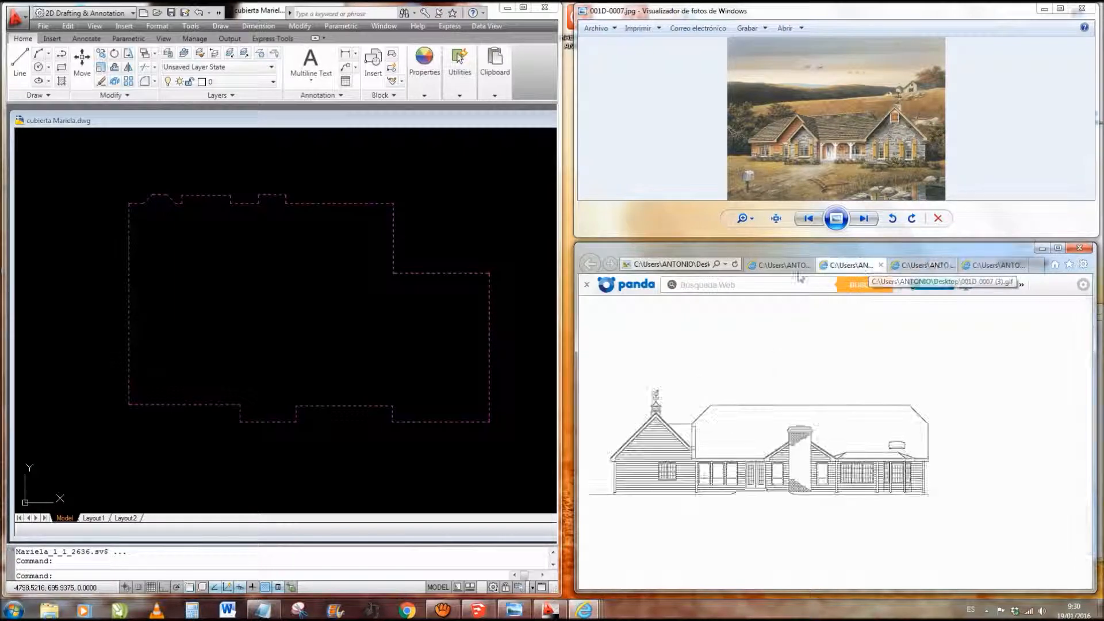
{"action": "left_click", "coordinate": [782, 265]}
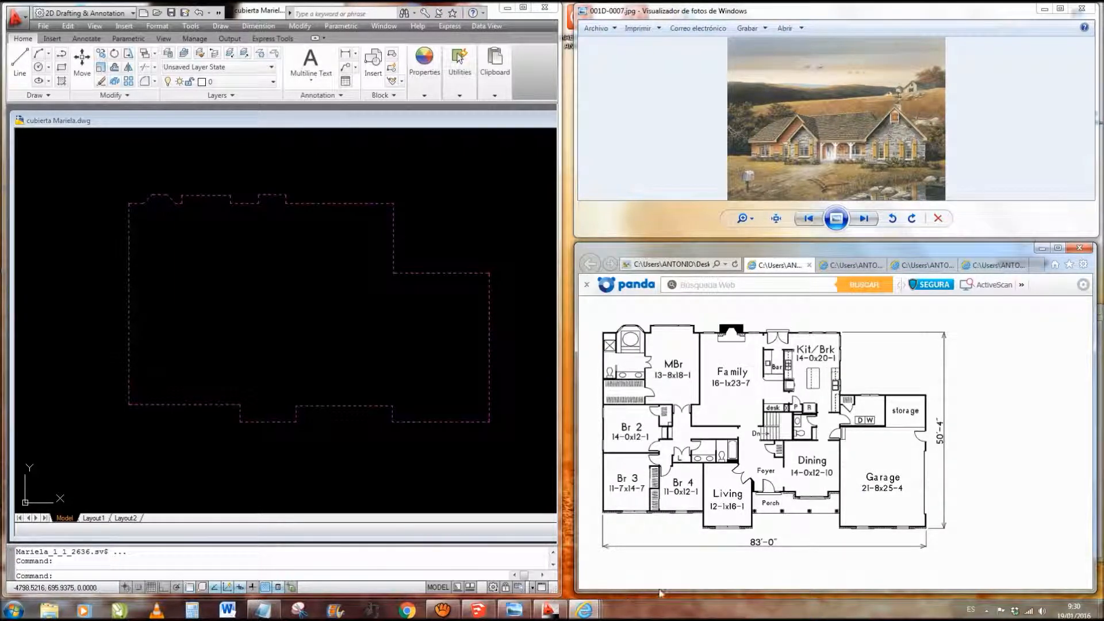
{"action": "left_click", "coordinate": [265, 610]}
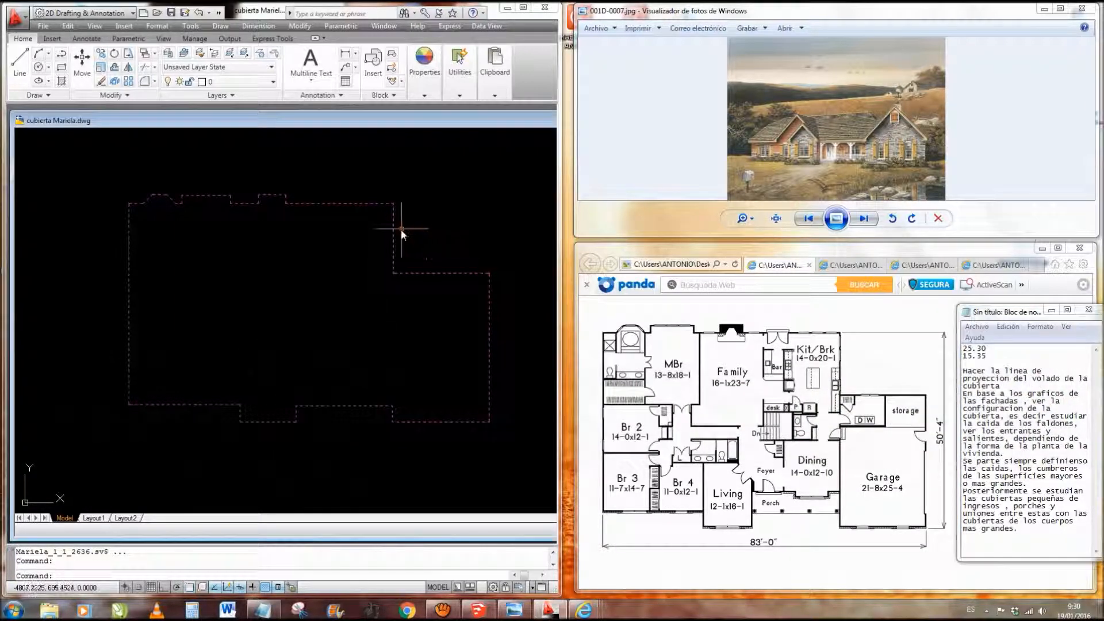
- Check whether the segments along the rear and garage-side edges of the house outline are separate lines
{"action": "left_click", "coordinate": [393, 231]}
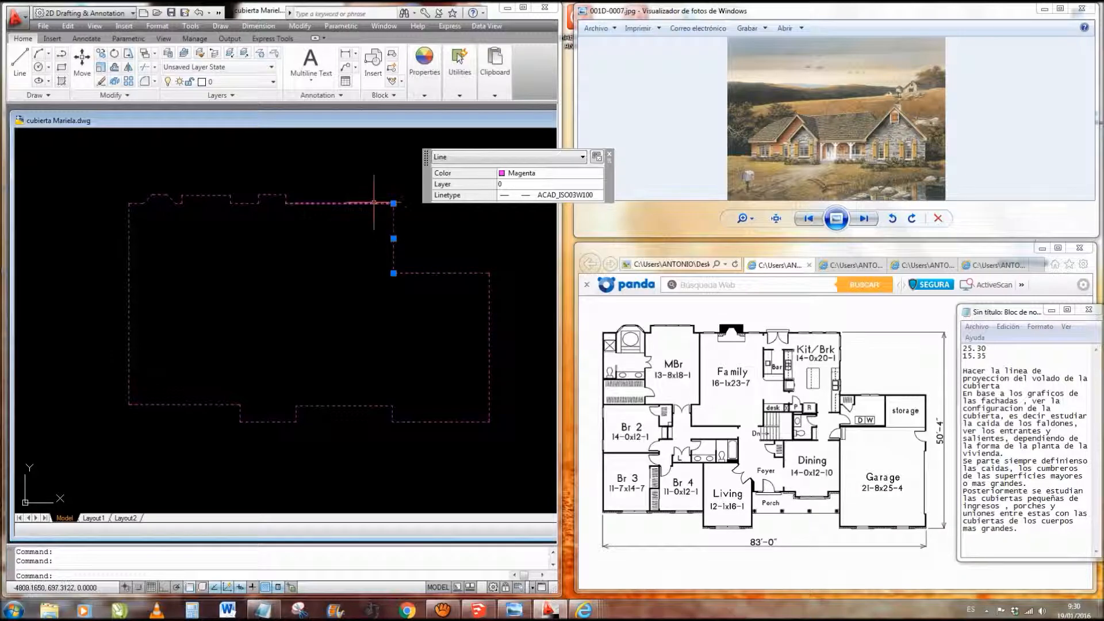
{"action": "left_click", "coordinate": [374, 202]}
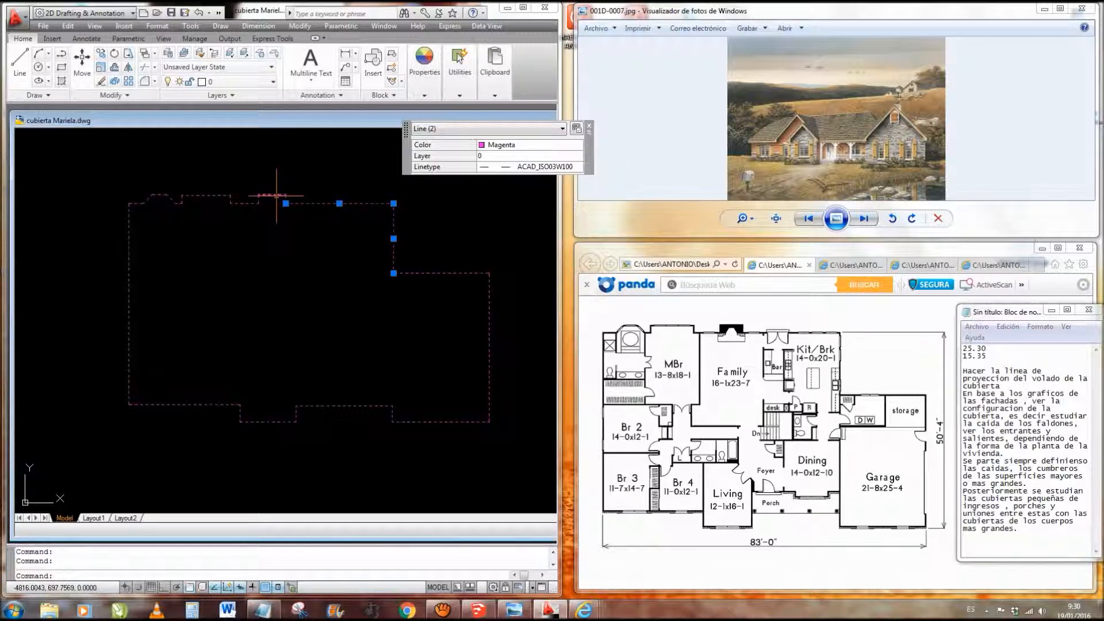
{"action": "left_click", "coordinate": [276, 195]}
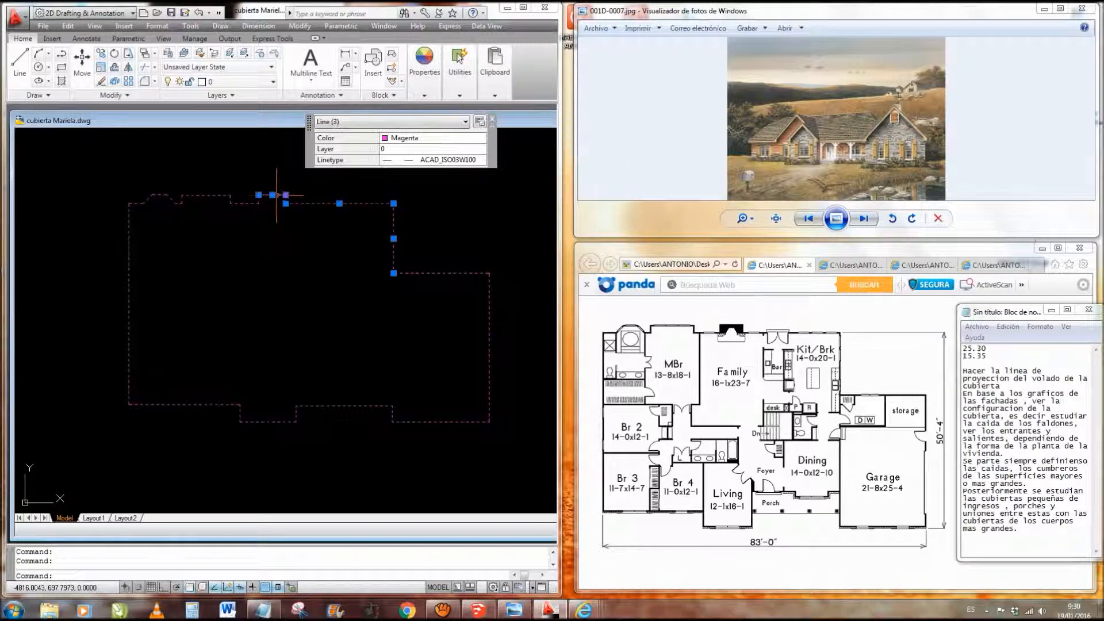
{"action": "left_click", "coordinate": [247, 204]}
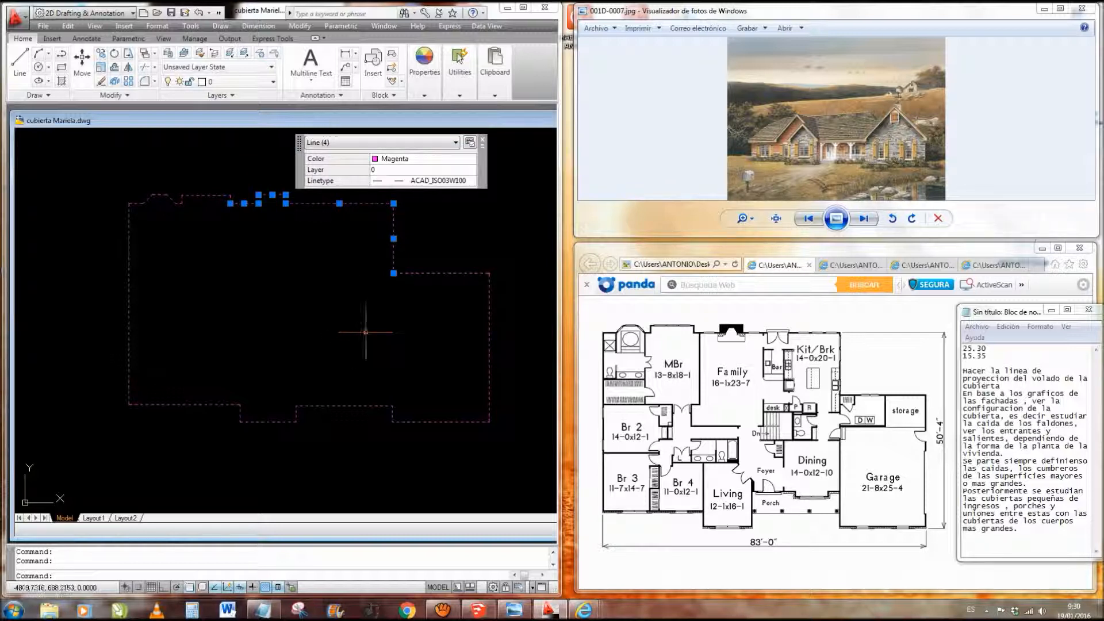
{"action": "key", "text": "Escape"}
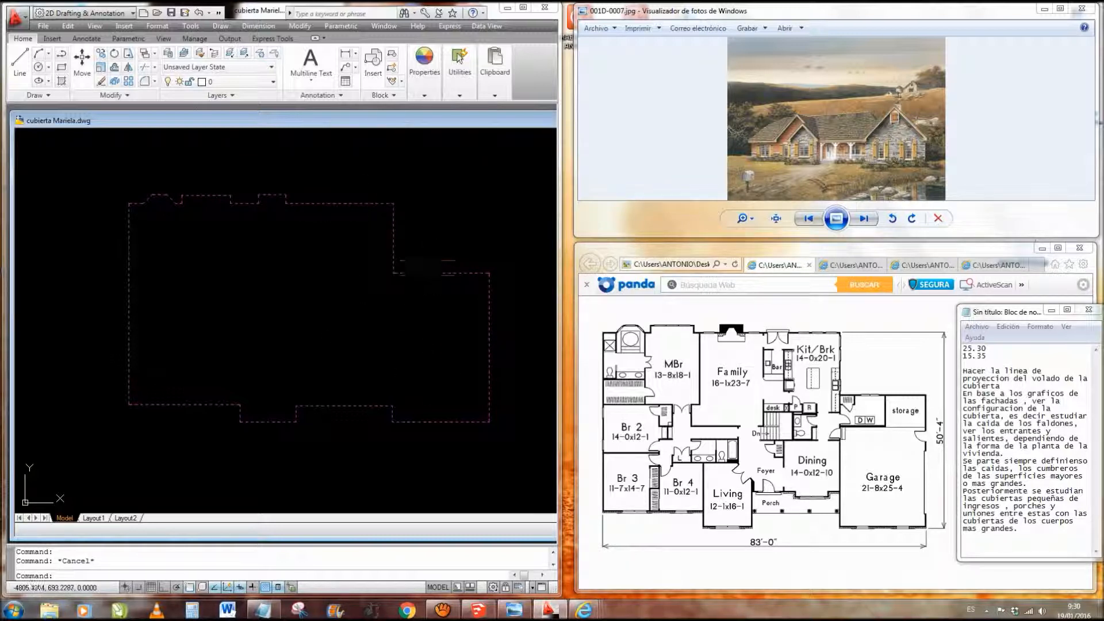
{"action": "left_click", "coordinate": [427, 274]}
{"action": "key", "text": "Escape"}
- Start Edit Polyline on the magenta house outline and convert the garage's front edge line into a polyline
{"action": "left_click", "coordinate": [518, 472]}
{"action": "left_click", "coordinate": [91, 170]}
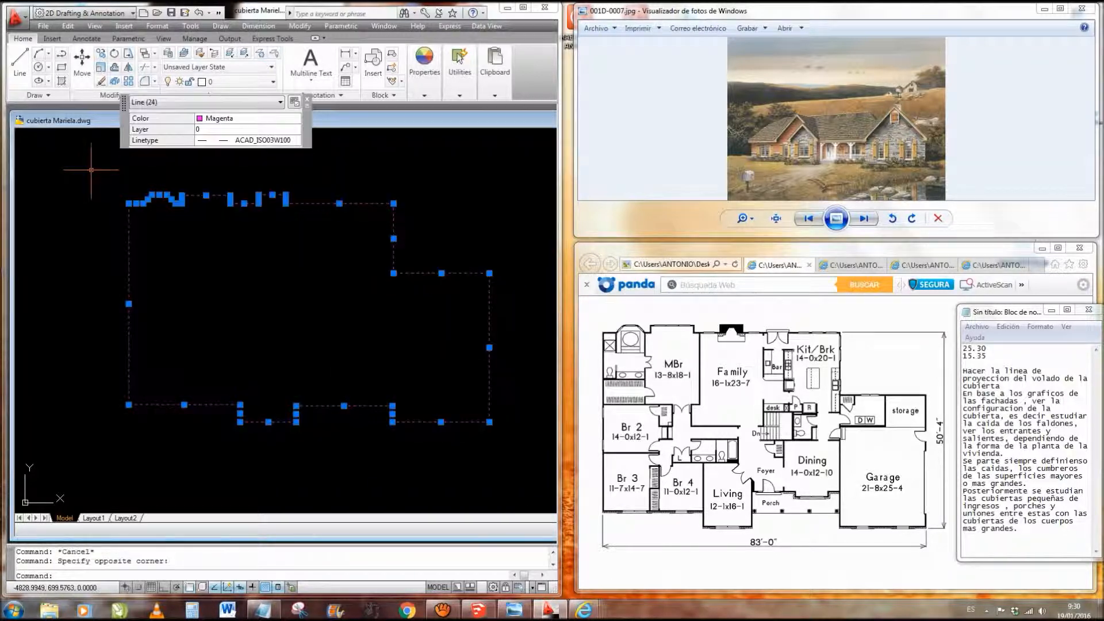
{"action": "right_click", "coordinate": [377, 328]}
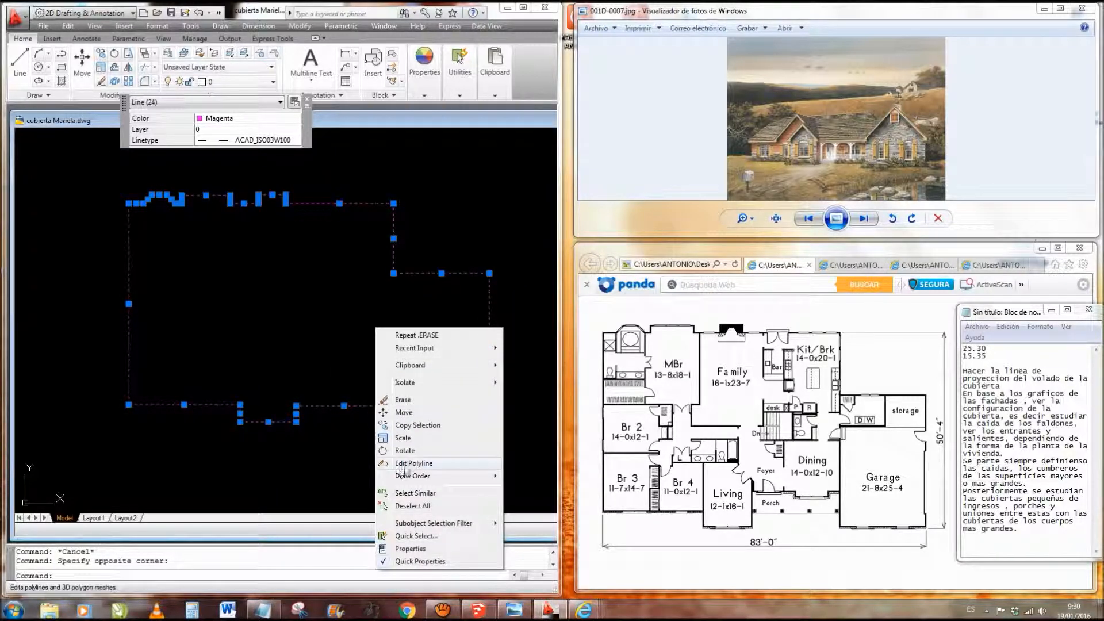
{"action": "left_click", "coordinate": [413, 463]}
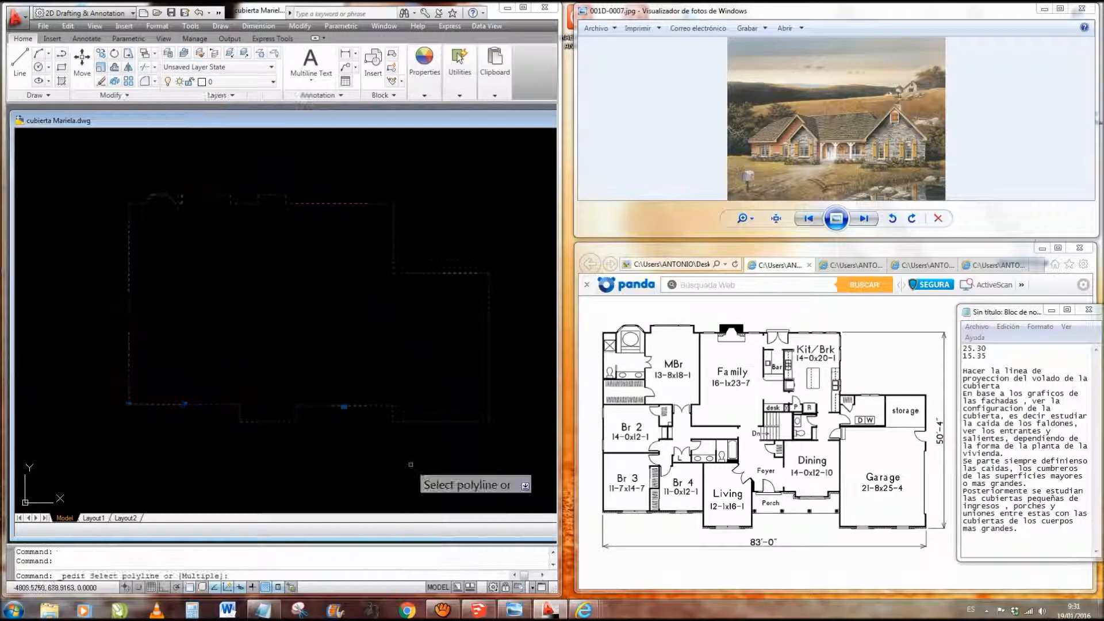
{"action": "left_click", "coordinate": [426, 420]}
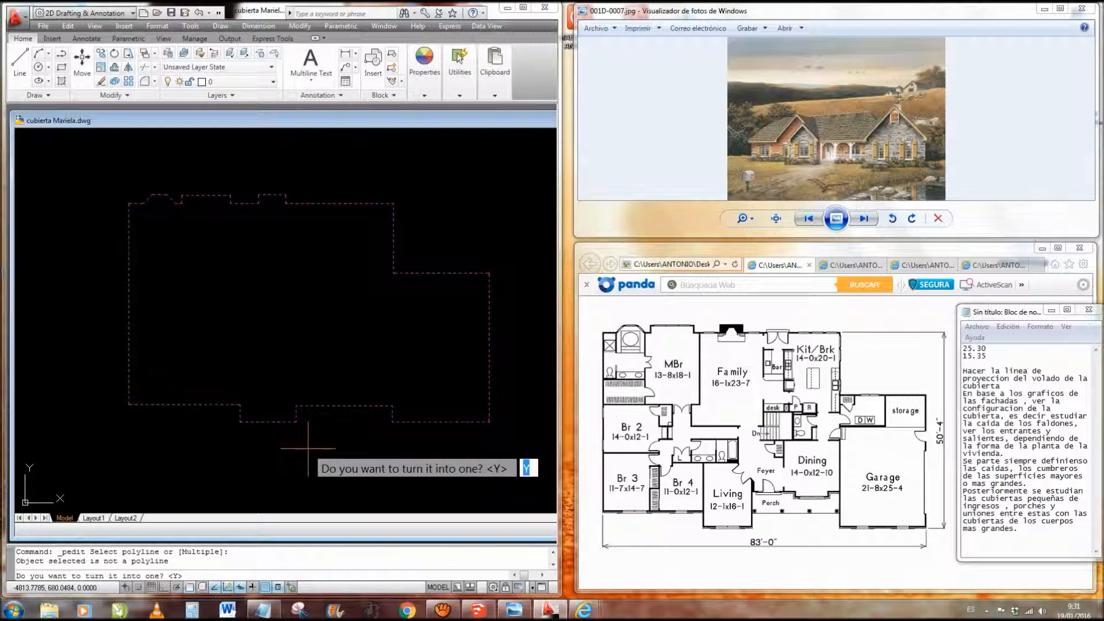
{"action": "key", "text": "Return"}
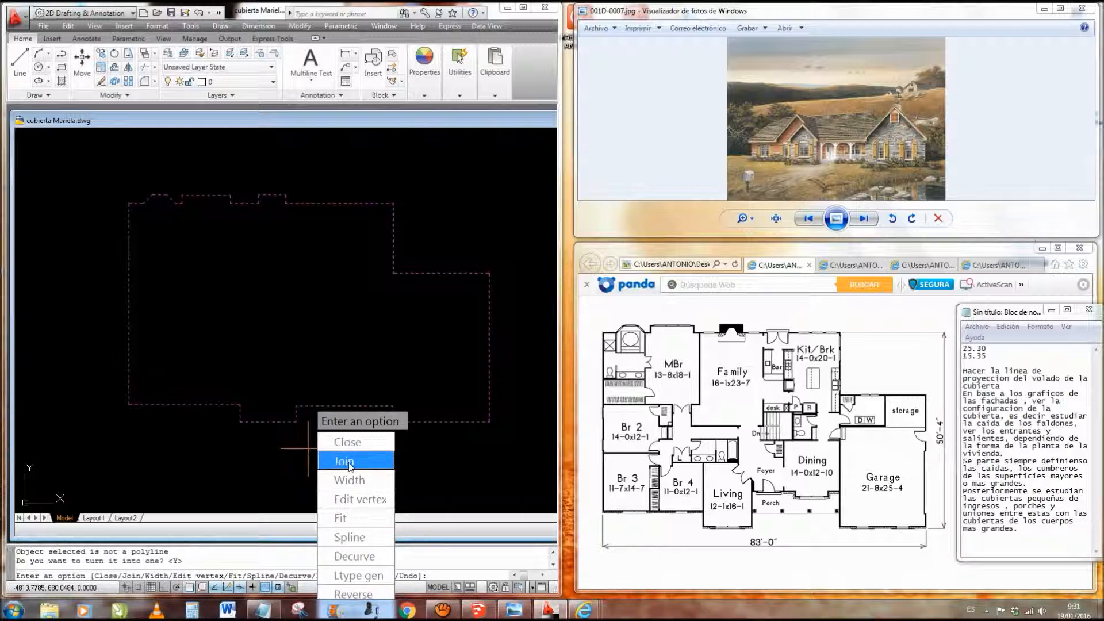
- Join all lines of the house outline into one polyline, then select it to check the result
{"action": "left_click", "coordinate": [349, 461]}
{"action": "left_click", "coordinate": [510, 441]}
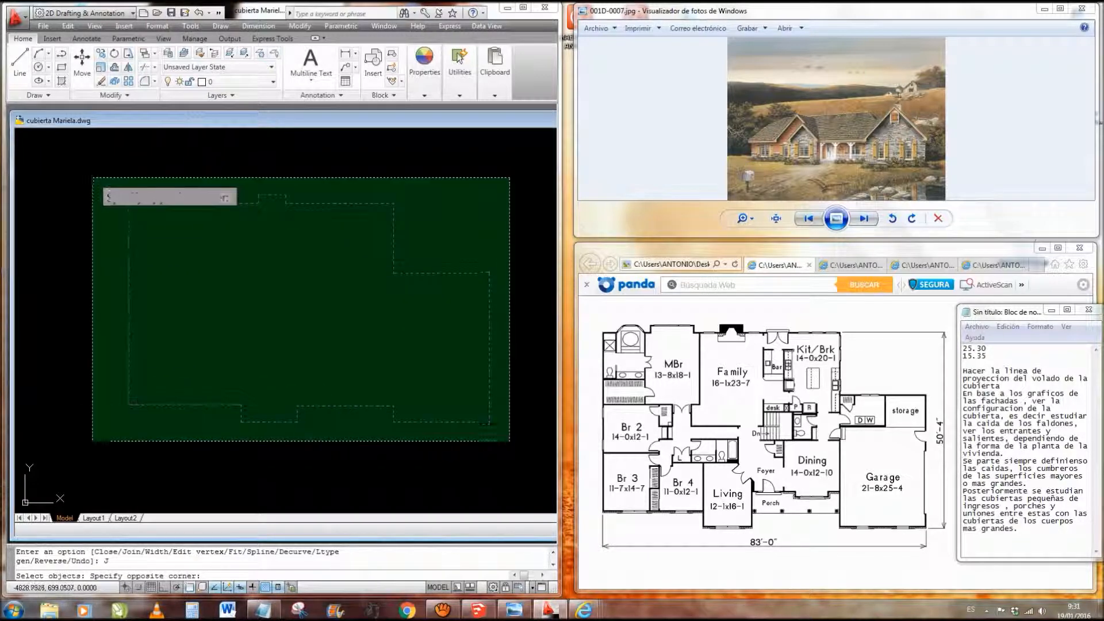
{"action": "left_click", "coordinate": [93, 178]}
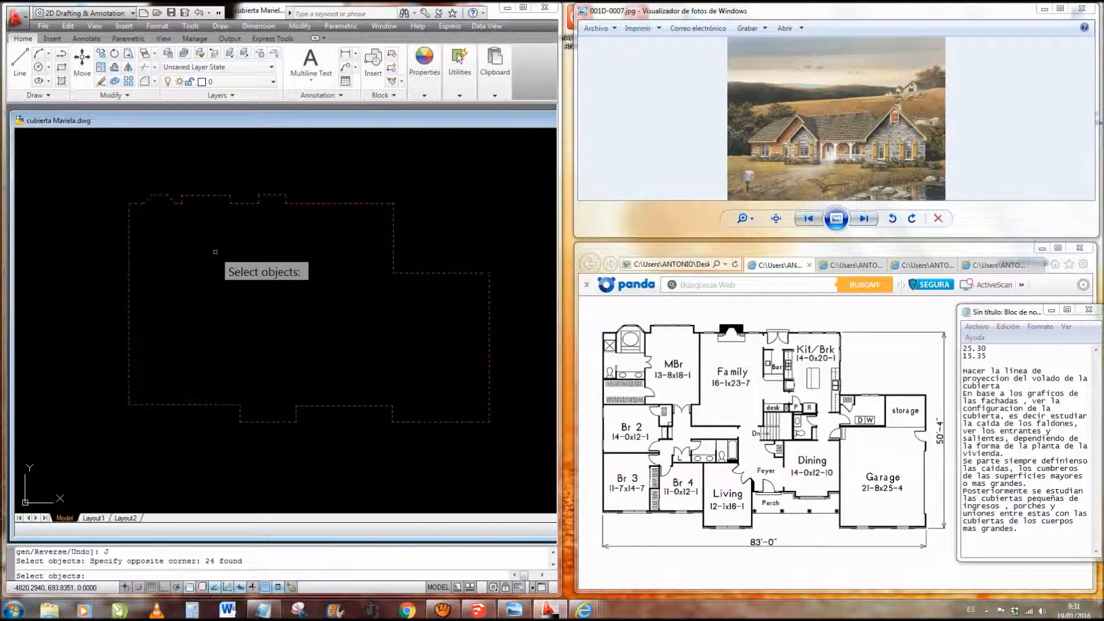
{"action": "key", "text": "Return"}
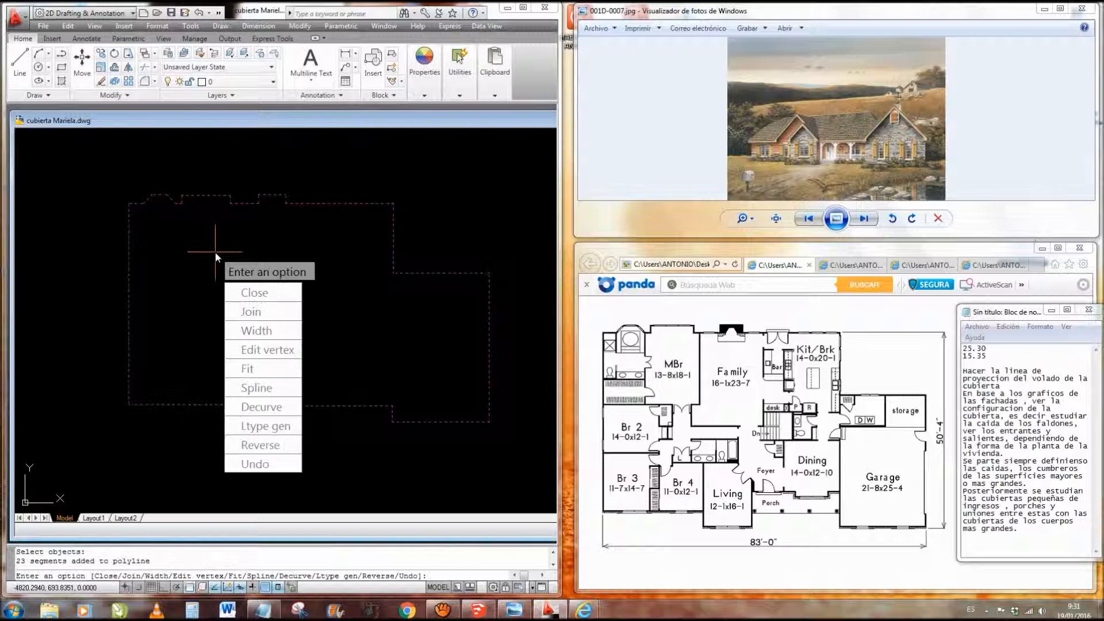
{"action": "left_click", "coordinate": [257, 314]}
{"action": "key", "text": "Escape"}
{"action": "key", "text": "Escape"}
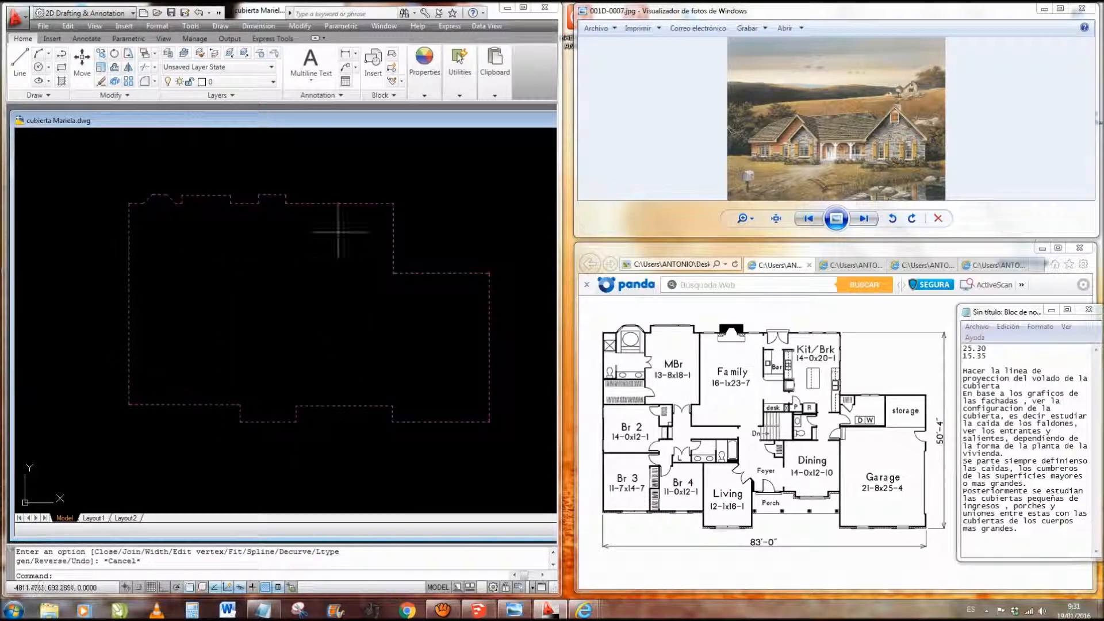
{"action": "left_click", "coordinate": [340, 203]}
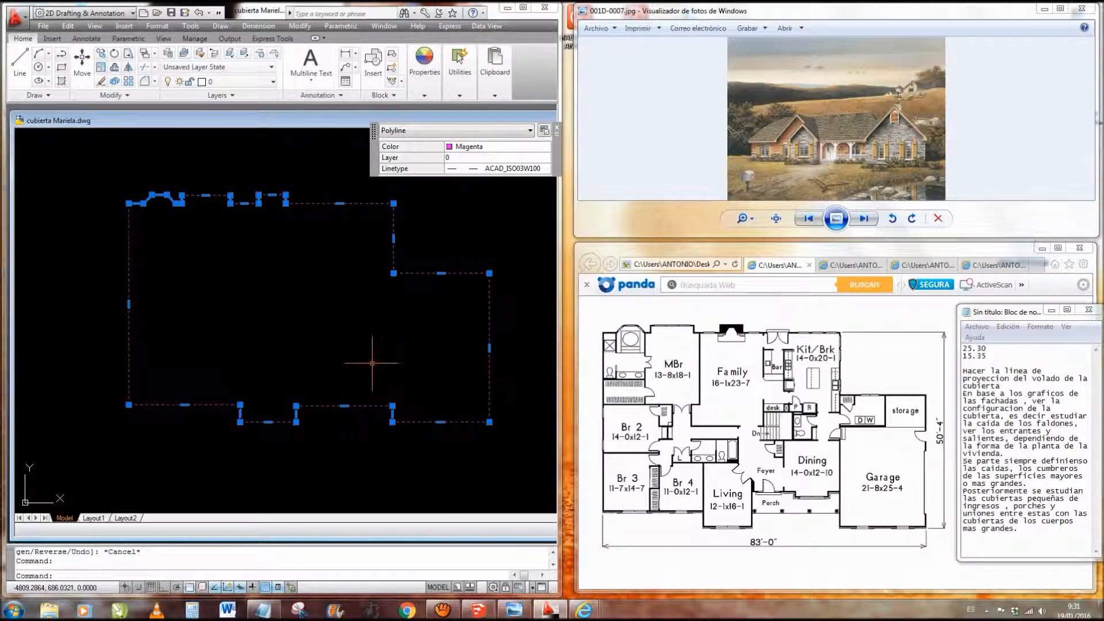
{"action": "key", "text": "Escape"}
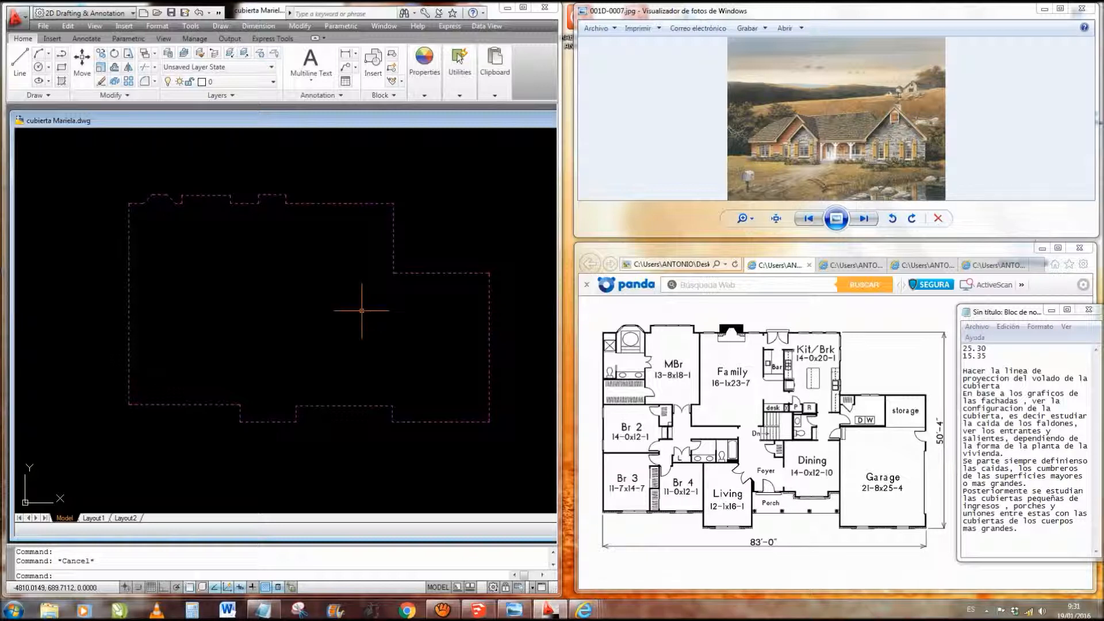
- Offset the house outline polyline 0.60 outward to create the roof overhang projection line
{"action": "type", "text": "o"}
{"action": "key", "text": "Return"}
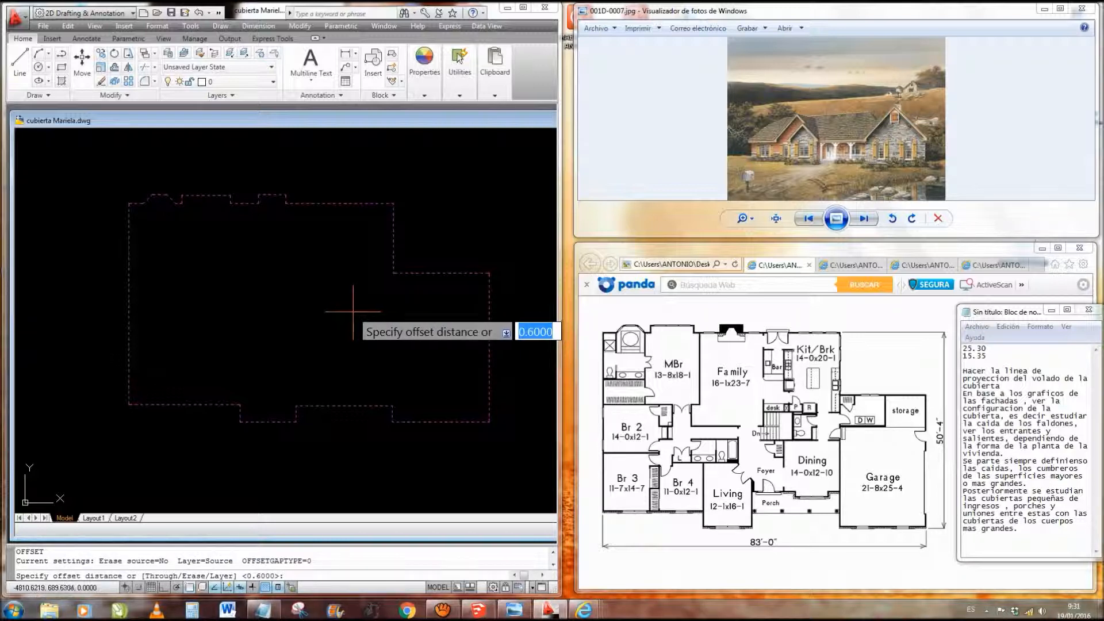
{"action": "type", "text": "0.60"}
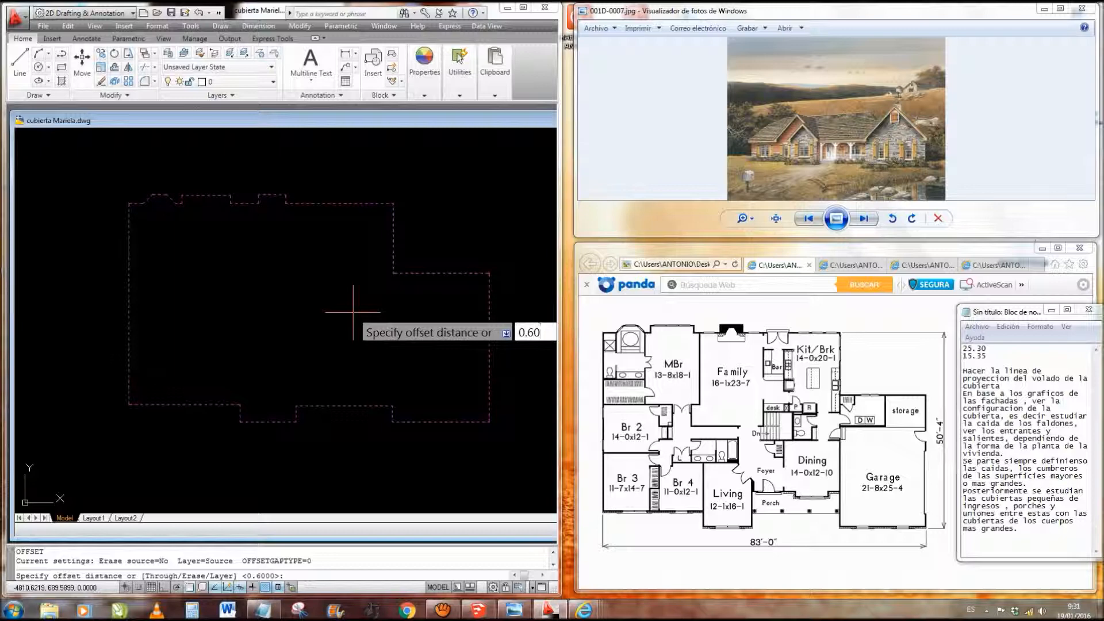
{"action": "key", "text": "Return"}
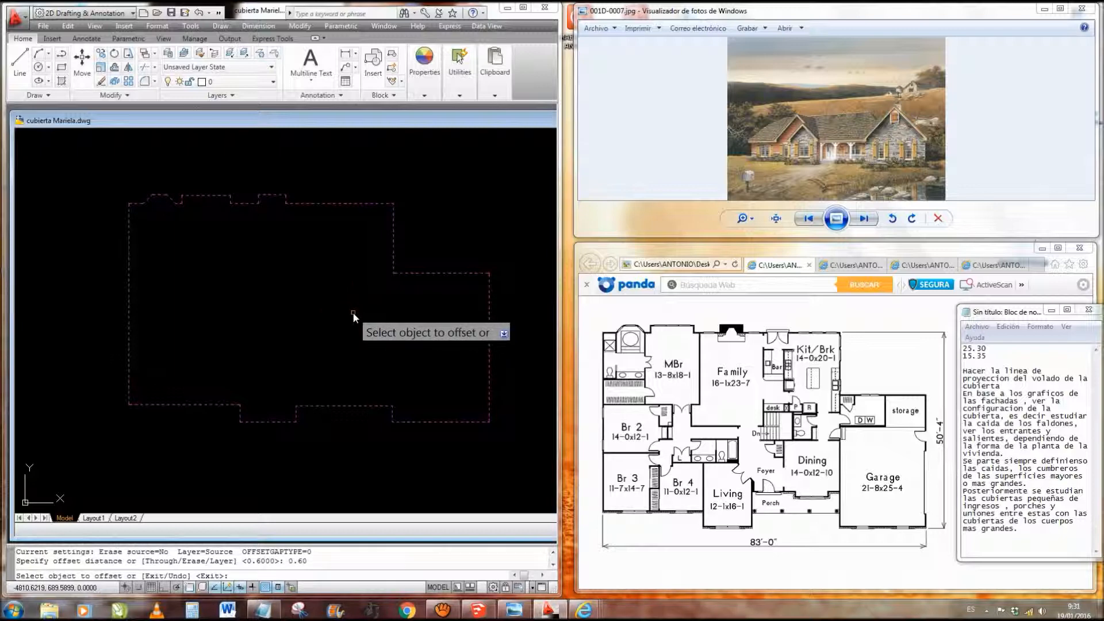
{"action": "left_click", "coordinate": [332, 204]}
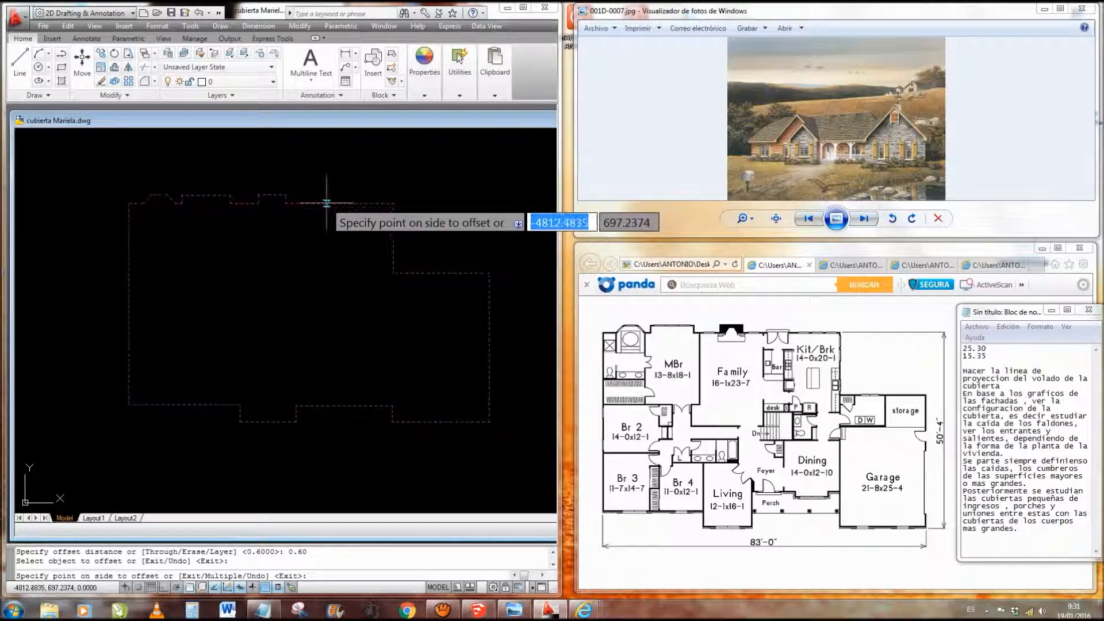
{"action": "left_click", "coordinate": [331, 186]}
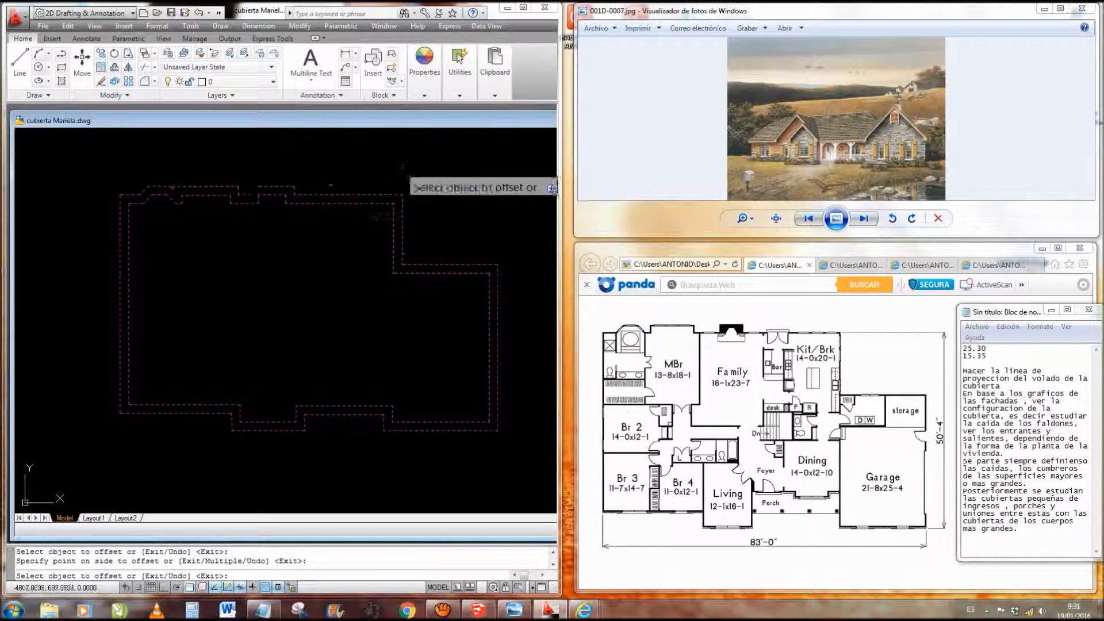
{"action": "middle_click_drag", "start_coordinate": [406, 175], "coordinate": [422, 178]}
{"action": "key", "text": "Escape"}
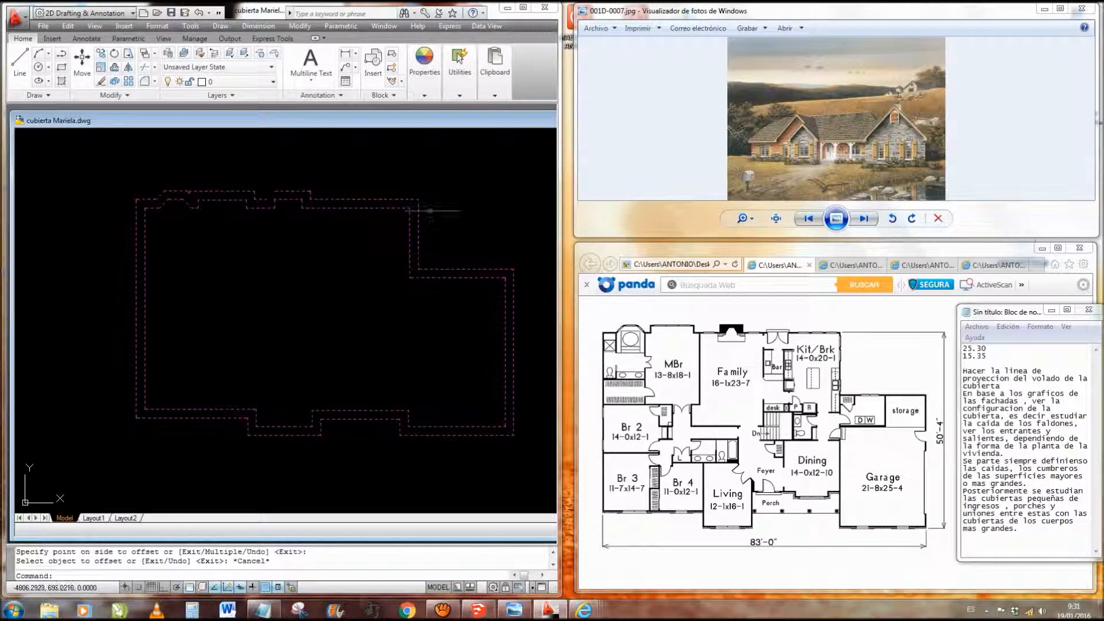
- Set the linetype of the outer overhang polyline to ByBlock
{"action": "left_click", "coordinate": [418, 199]}
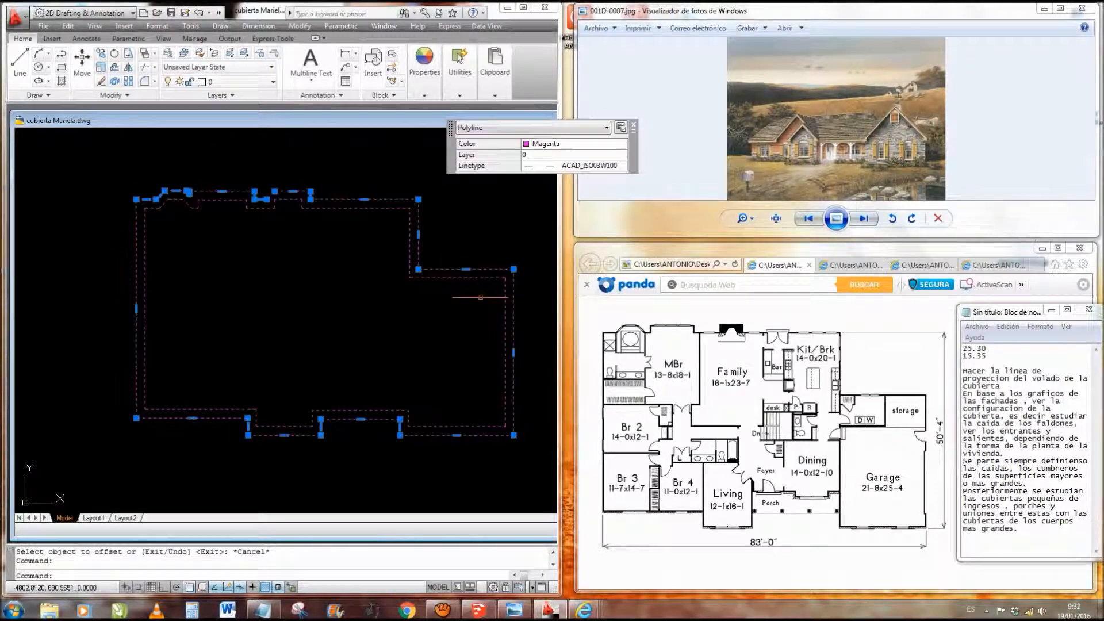
{"action": "left_click", "coordinate": [426, 95]}
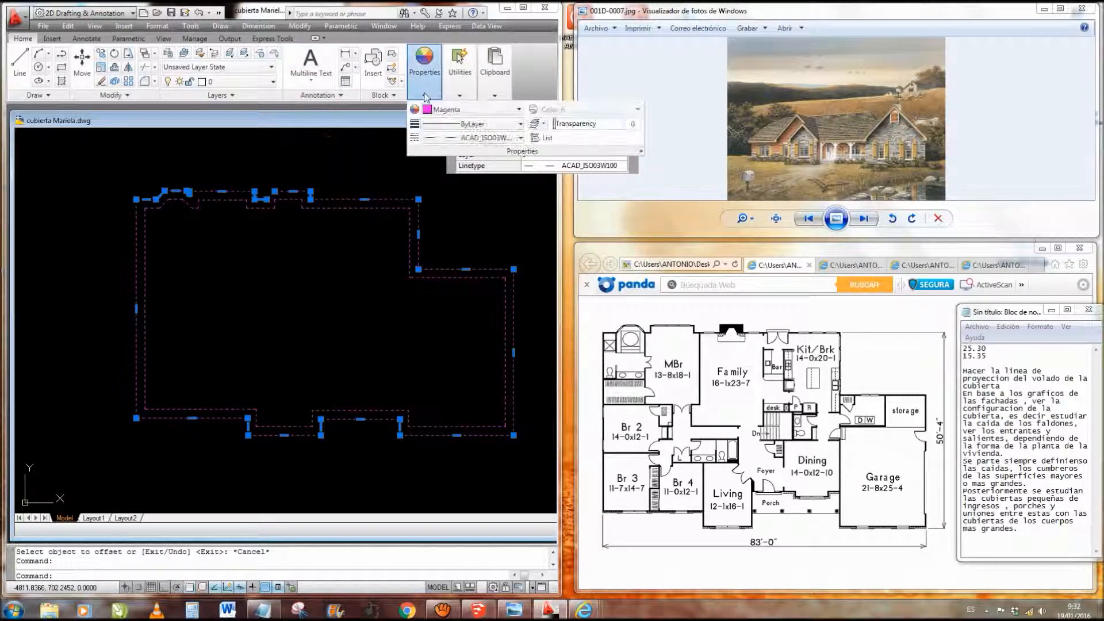
{"action": "left_click", "coordinate": [522, 138]}
{"action": "left_click", "coordinate": [477, 167]}
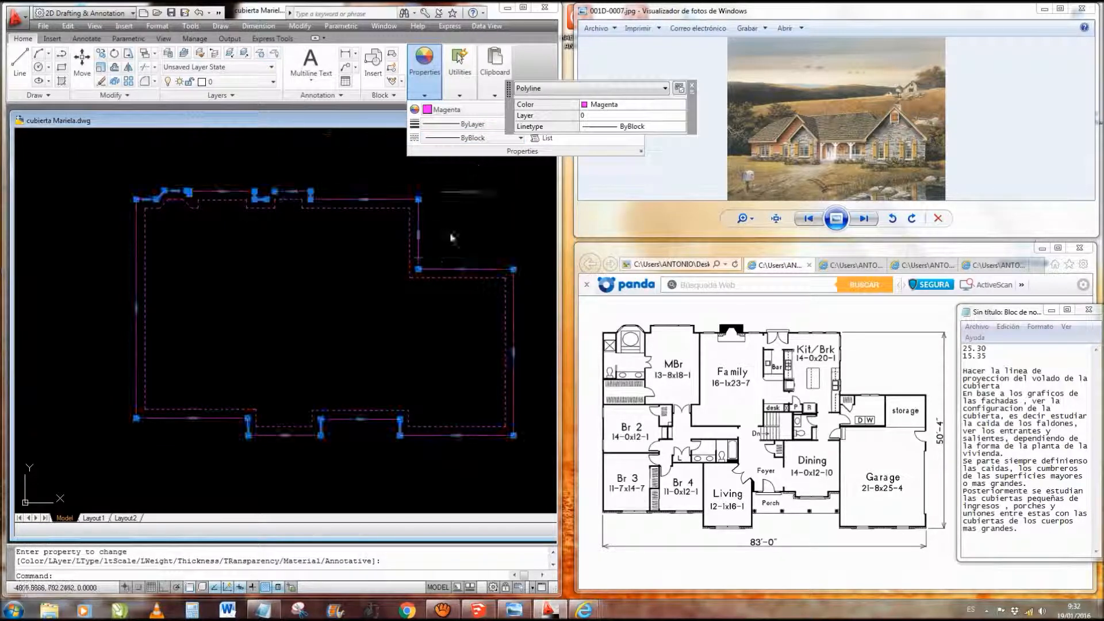
- Change the color of the outer overhang polyline to White
{"action": "middle_click_drag", "start_coordinate": [378, 168], "coordinate": [380, 186]}
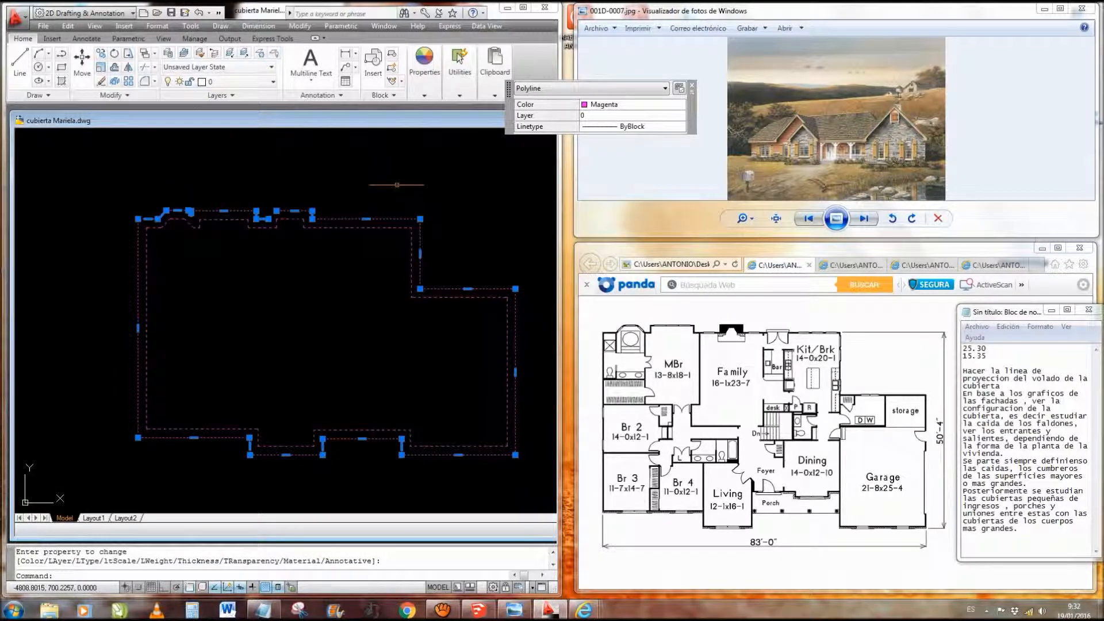
{"action": "left_click", "coordinate": [424, 63]}
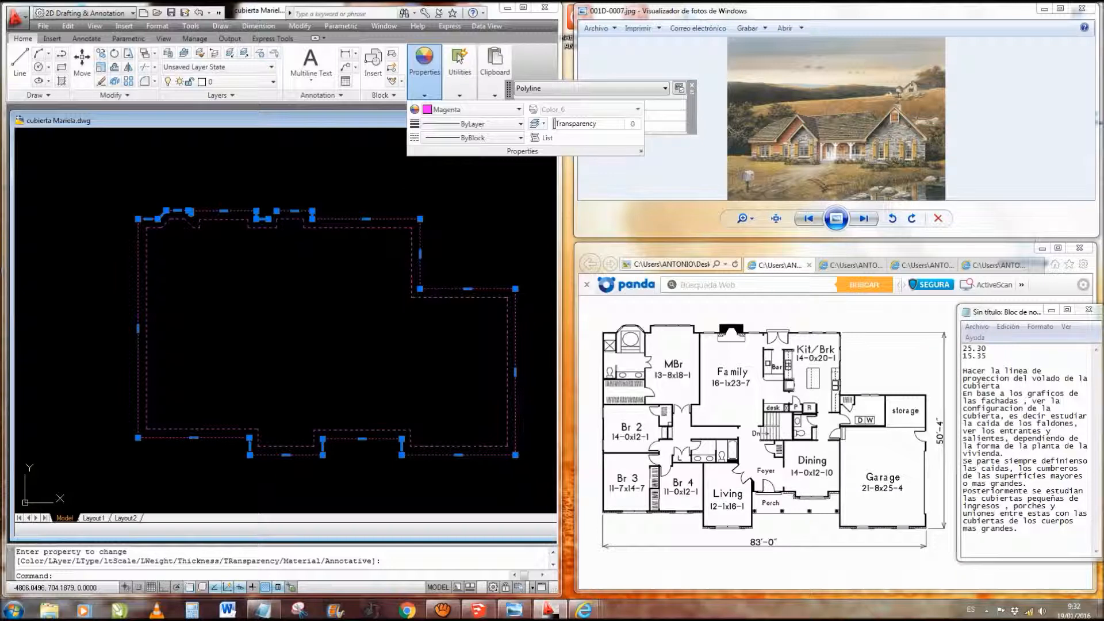
{"action": "left_click", "coordinate": [519, 110]}
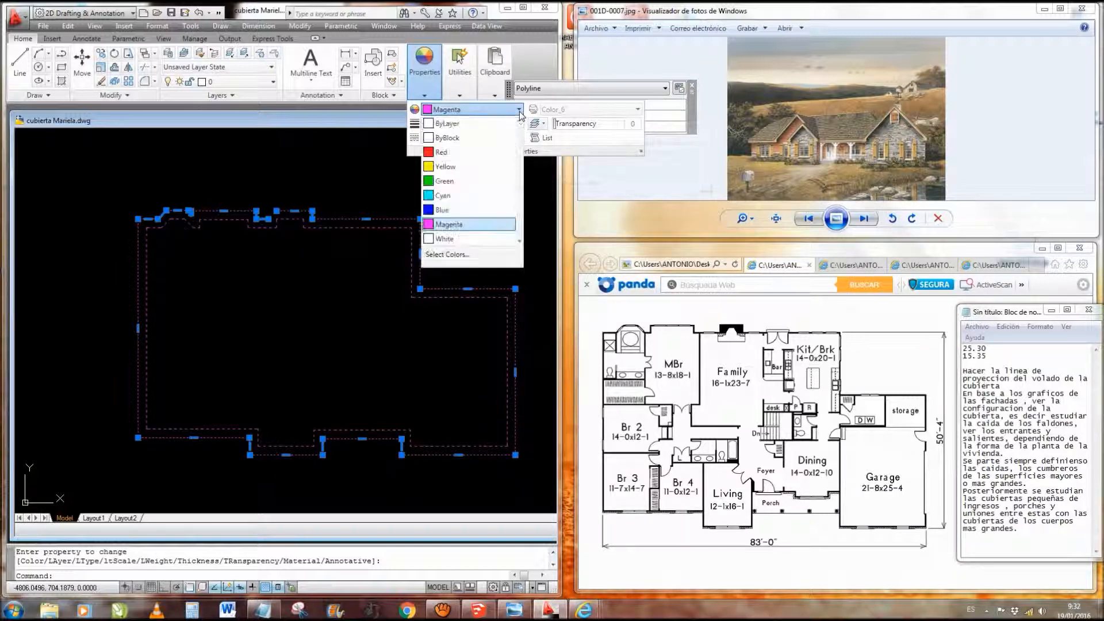
{"action": "left_click", "coordinate": [430, 238]}
{"action": "key", "text": "Escape"}
- Explode the white outer overhang polyline into separate lines
{"action": "middle_click_drag", "start_coordinate": [283, 212], "coordinate": [327, 208]}
{"action": "scroll", "coordinate": [328, 208], "scroll_direction": "up", "scroll_amount": 6}
{"action": "left_click", "coordinate": [345, 192]}
{"action": "middle_click_drag", "start_coordinate": [394, 204], "coordinate": [352, 187]}
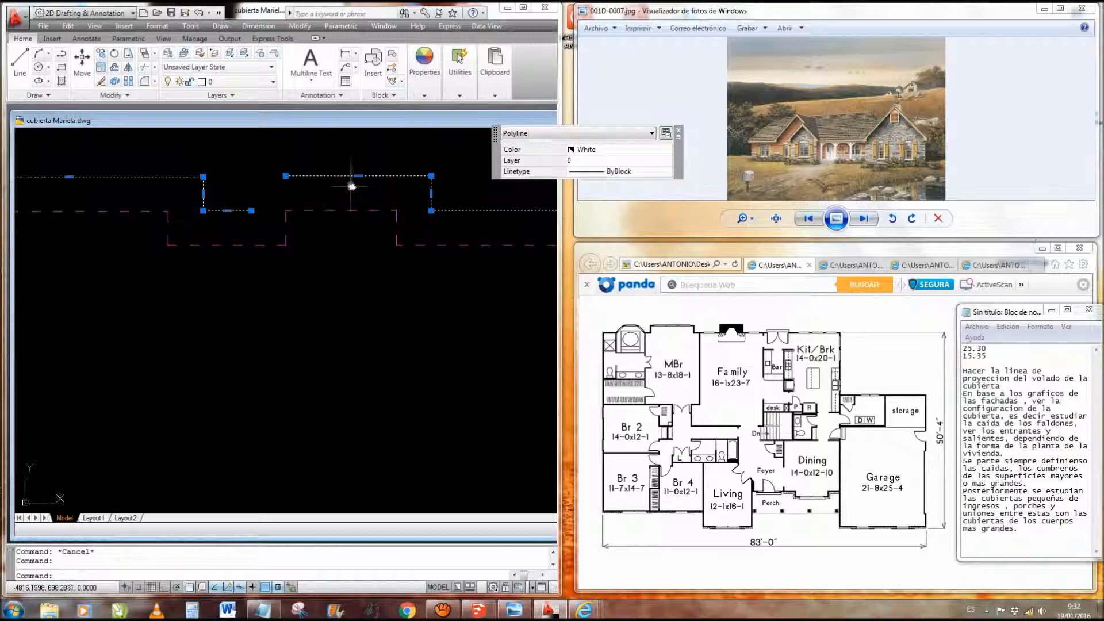
{"action": "type", "text": "x"}
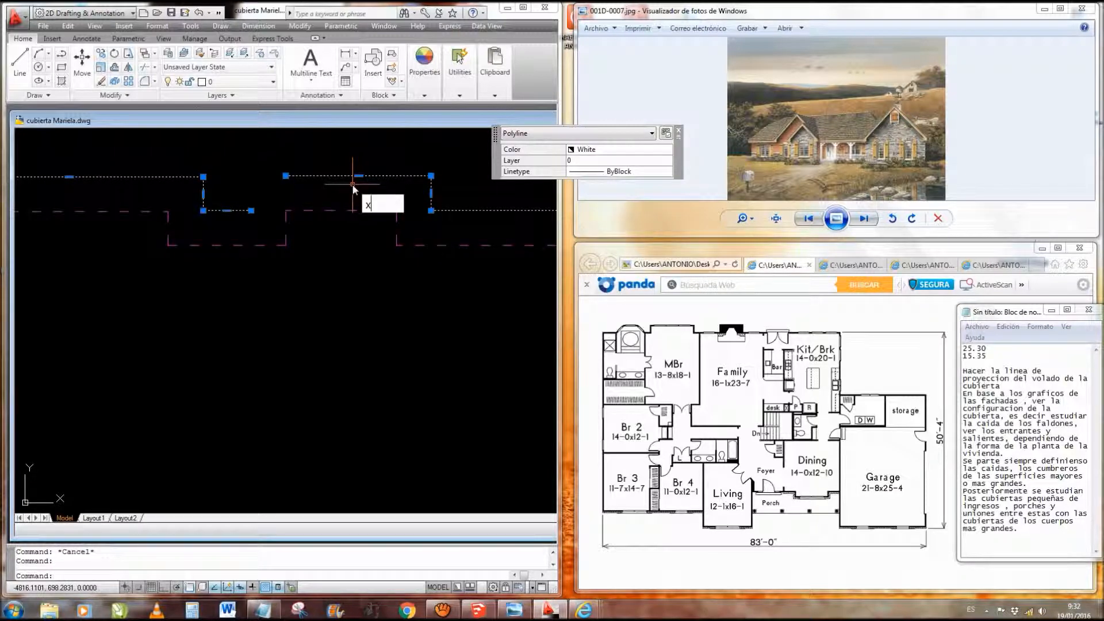
{"action": "key", "text": "Return"}
- Copy the short vertical edge of the small rear projection to the open end of the recess beside it
{"action": "left_click", "coordinate": [430, 190]}
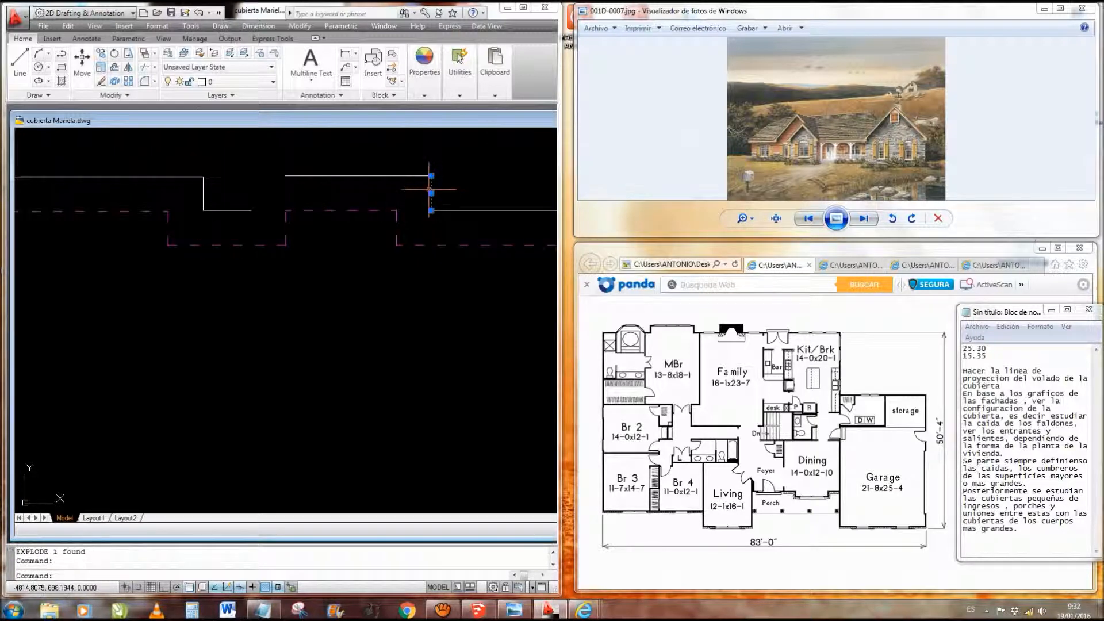
{"action": "right_click", "coordinate": [430, 190]}
{"action": "left_click", "coordinate": [475, 287]}
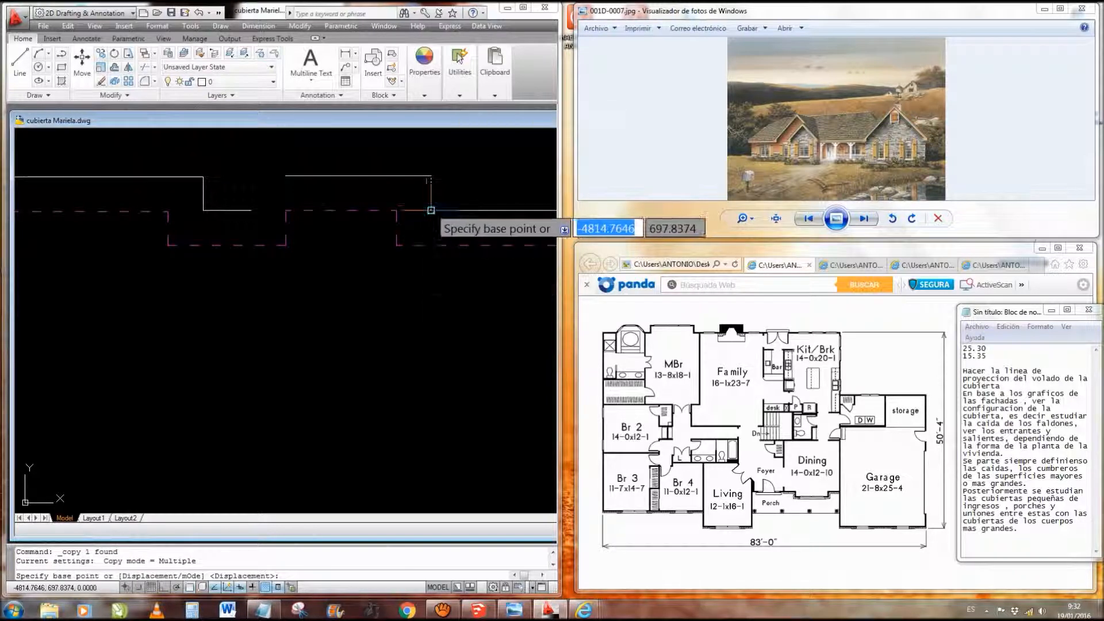
{"action": "left_click", "coordinate": [430, 210]}
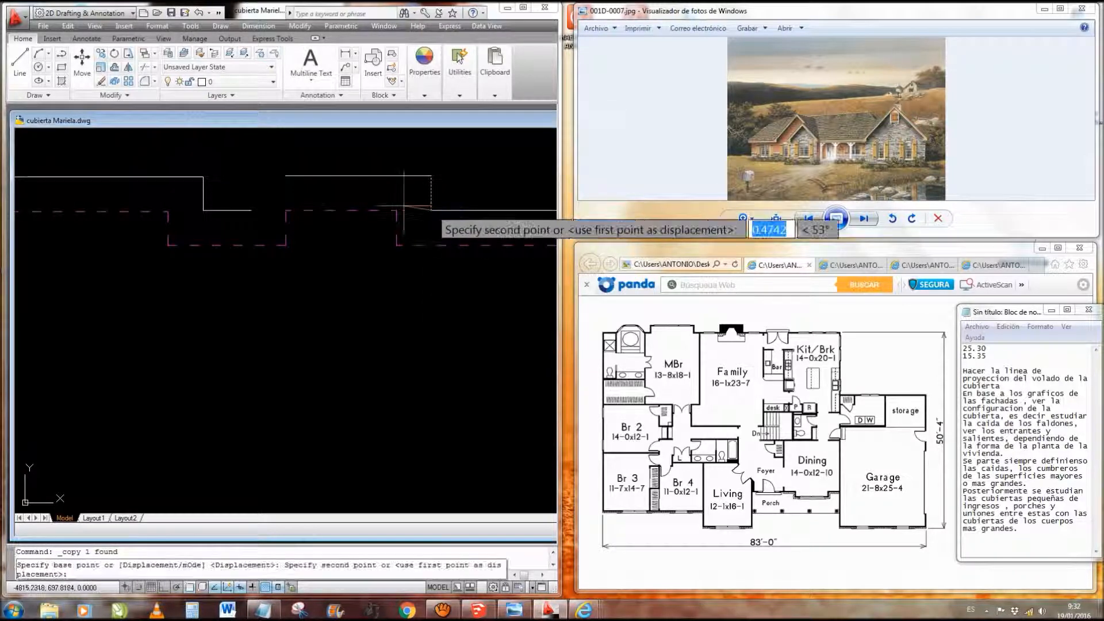
{"action": "left_click", "coordinate": [251, 211]}
{"action": "middle_click_drag", "start_coordinate": [292, 200], "coordinate": [354, 223]}
{"action": "key", "text": "Escape"}
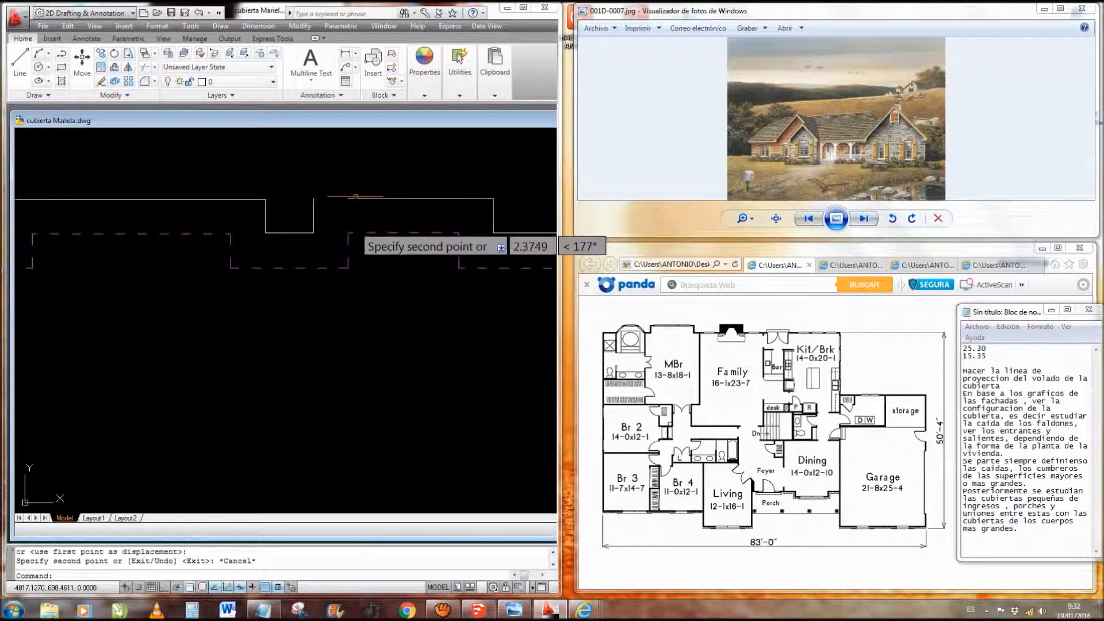
- Fillet the copied vertical edge with the small projection's top edge at radius 0 to close the corner
{"action": "type", "text": "f"}
{"action": "key", "text": "Return"}
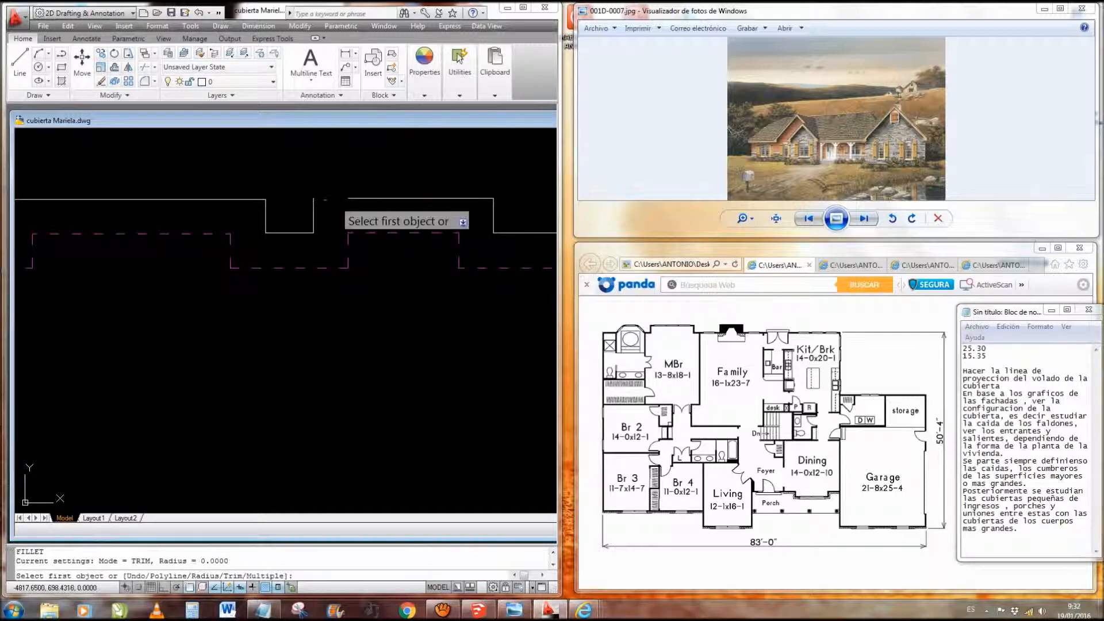
{"action": "left_click", "coordinate": [313, 206]}
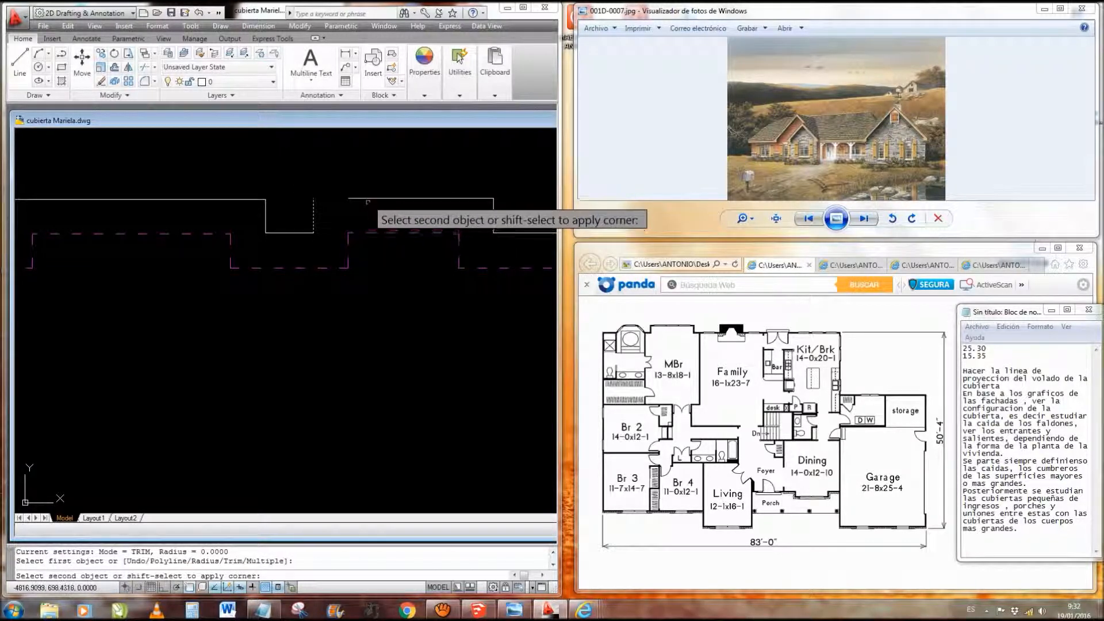
{"action": "left_click", "coordinate": [368, 198]}
{"action": "key", "text": "Escape"}
{"action": "scroll", "coordinate": [368, 199], "scroll_direction": "down", "scroll_amount": 6}
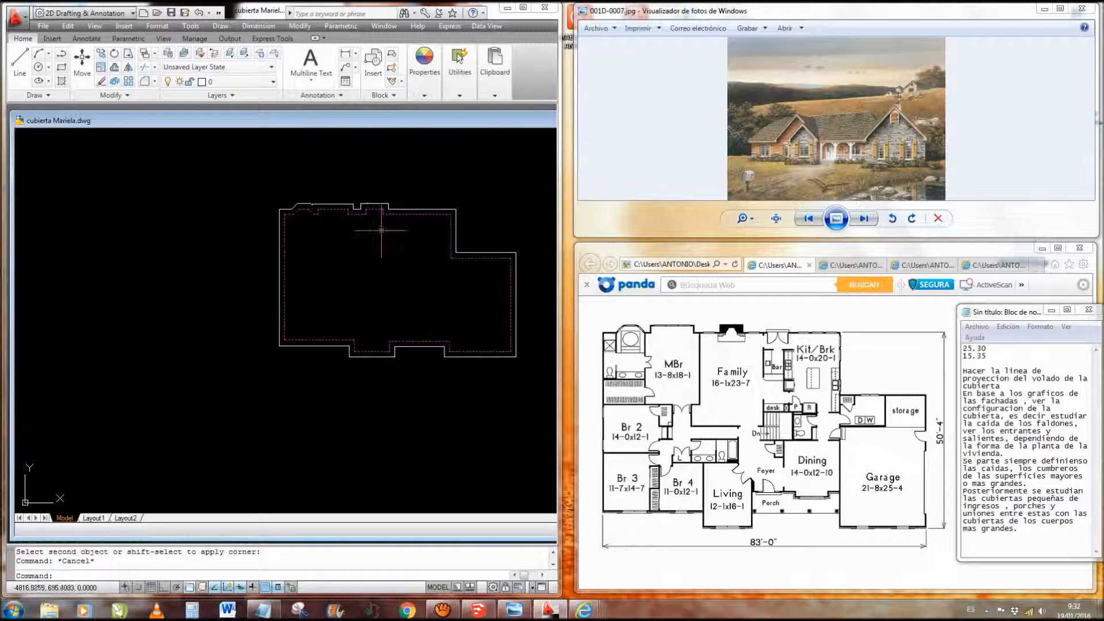
- Bring up the rear elevation drawing beside the plan to compare its roof shape with the overhang outline
{"action": "scroll", "coordinate": [379, 232], "scroll_direction": "up", "scroll_amount": 2}
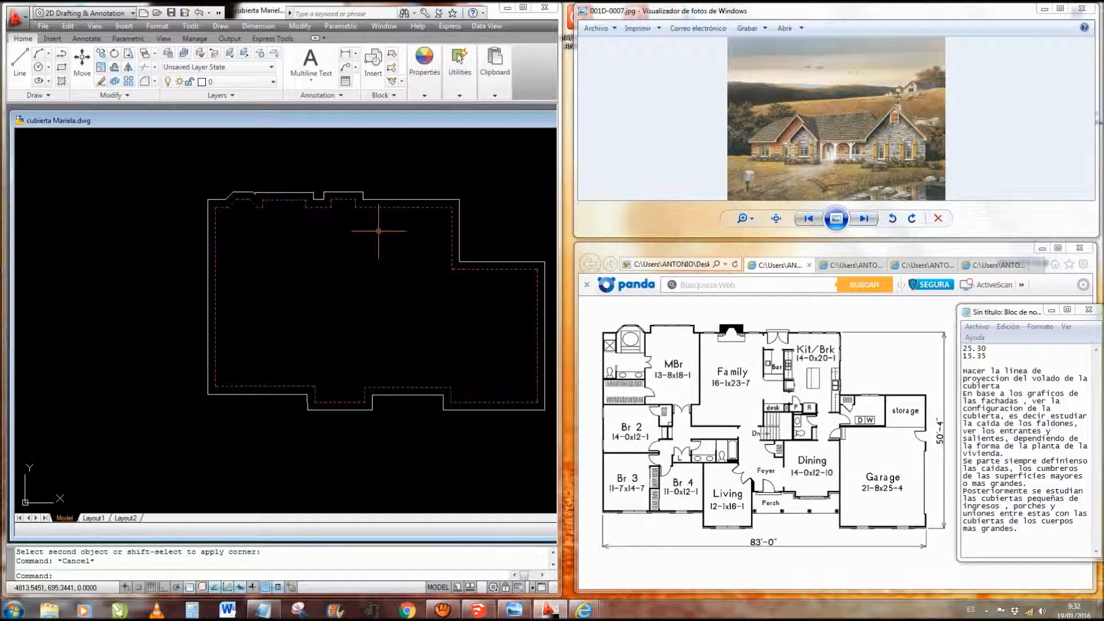
{"action": "middle_click_drag", "start_coordinate": [438, 307], "coordinate": [424, 313]}
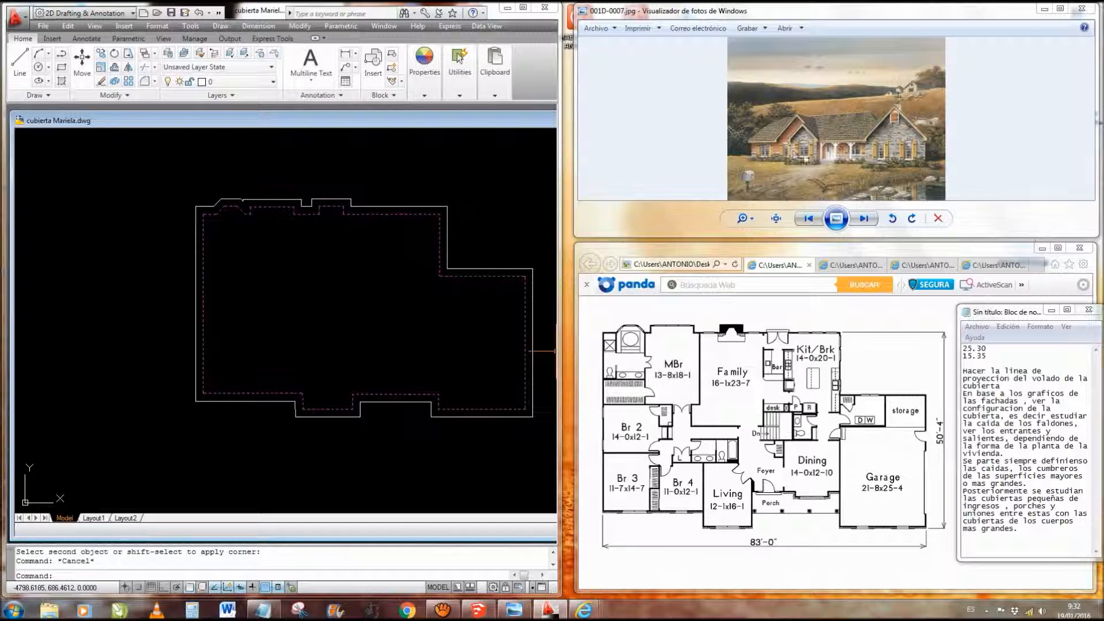
{"action": "left_click", "coordinate": [846, 266]}
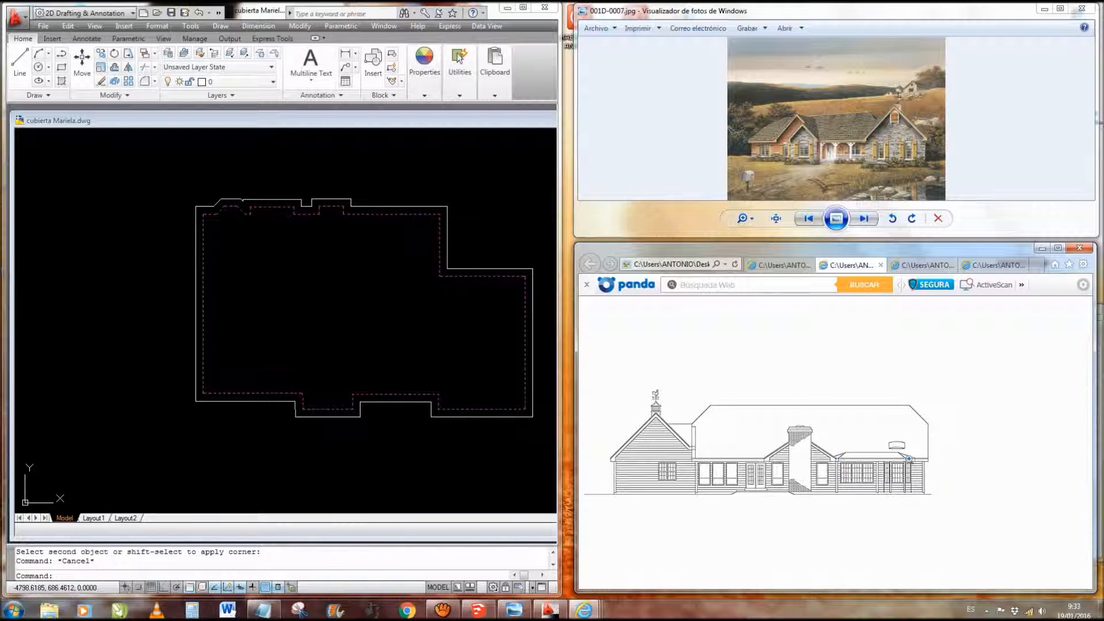
- Copy the bay's outer diagonal overhang edge about 5.93 horizontally onto the long rear edge, near its far corner
{"action": "mouse_move", "coordinate": [337, 225]}
{"action": "middle_mouse_down"}
{"action": "mouse_move", "coordinate": [428, 278]}
{"action": "mouse_move", "coordinate": [370, 254]}
{"action": "middle_mouse_up"}
{"action": "scroll", "coordinate": [374, 239], "scroll_direction": "up", "scroll_amount": 4}
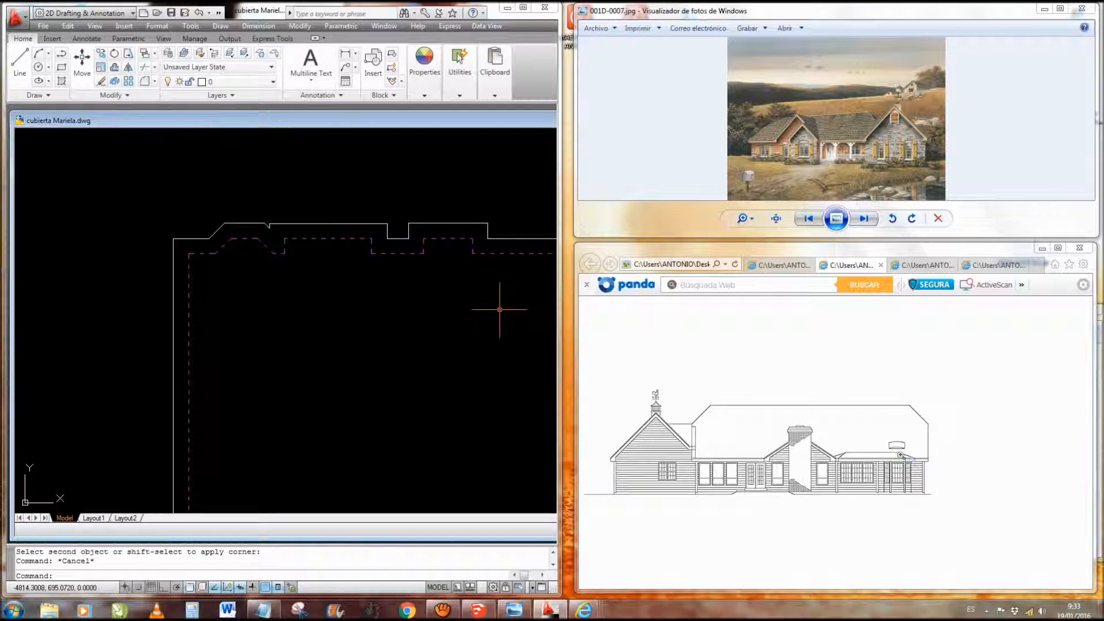
{"action": "middle_click_drag", "start_coordinate": [234, 248], "coordinate": [249, 264]}
{"action": "scroll", "coordinate": [249, 262], "scroll_direction": "up", "scroll_amount": 2}
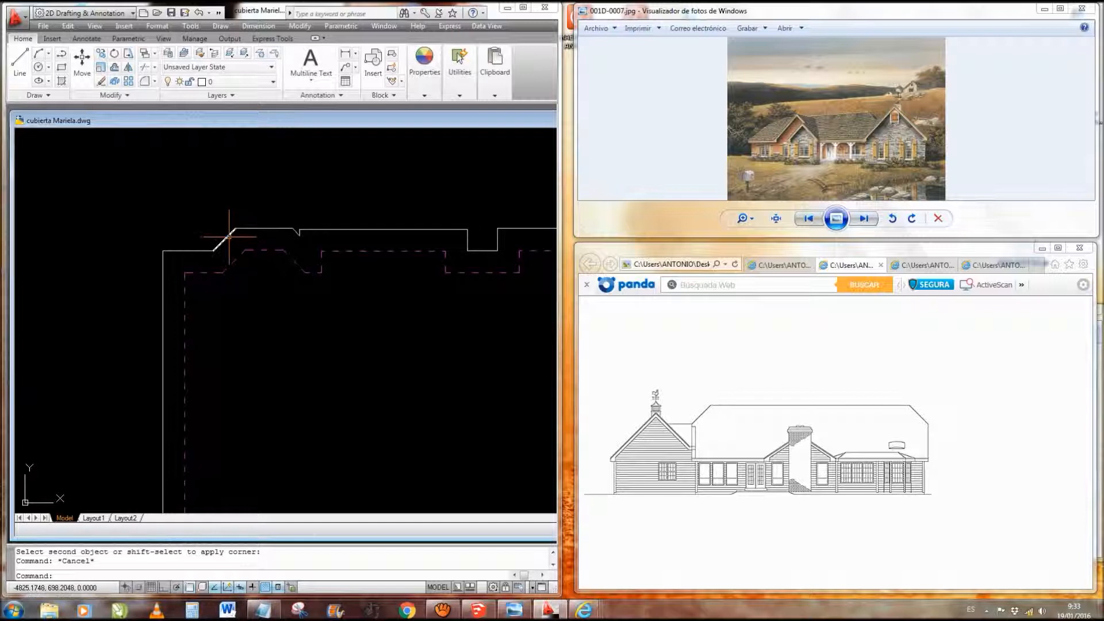
{"action": "left_click", "coordinate": [229, 238]}
{"action": "right_click", "coordinate": [231, 239]}
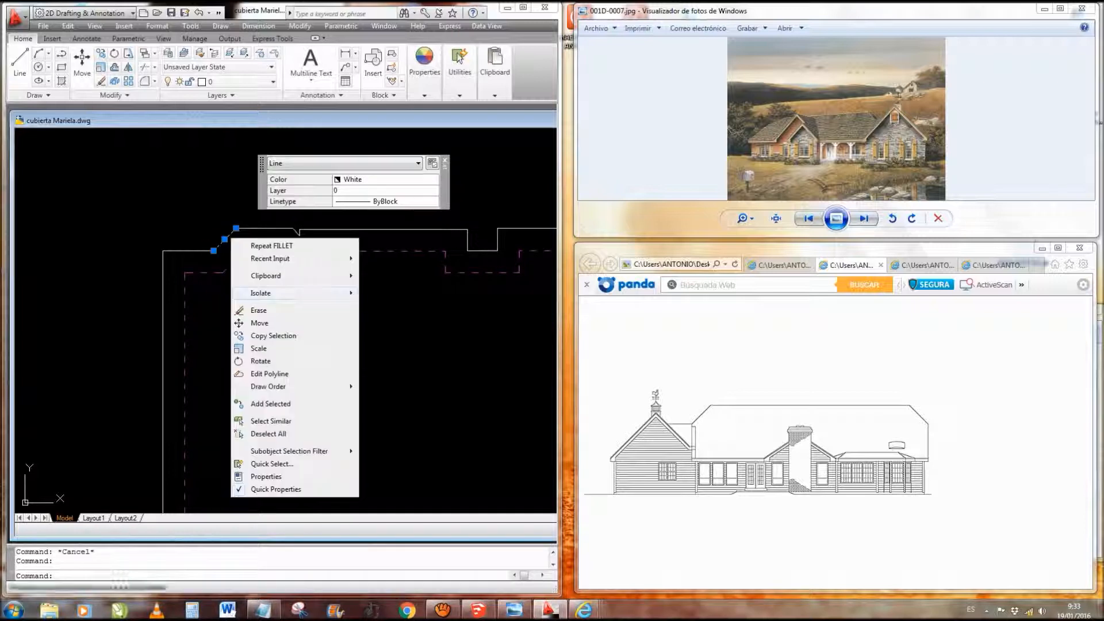
{"action": "left_click", "coordinate": [273, 335]}
{"action": "left_click", "coordinate": [235, 229]}
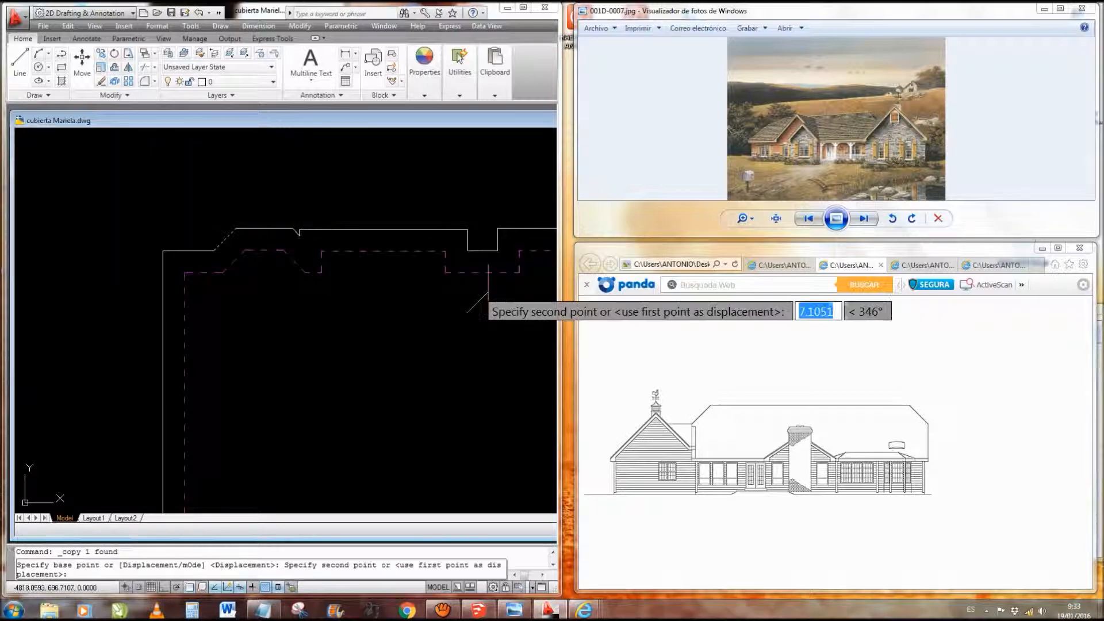
{"action": "left_click", "coordinate": [453, 228]}
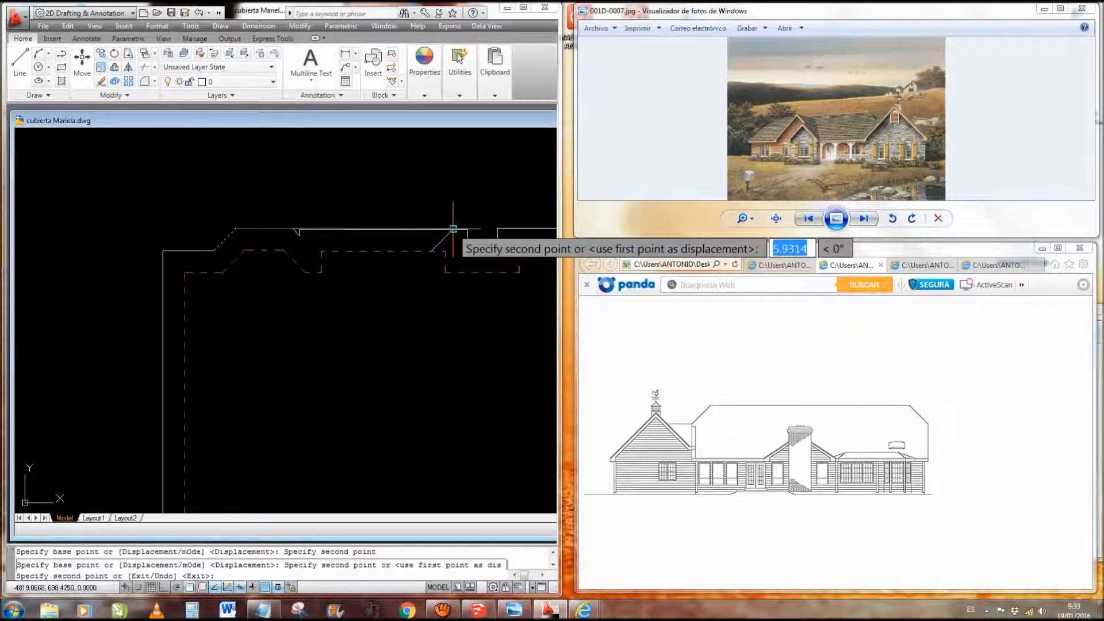
{"action": "key", "text": "Escape"}
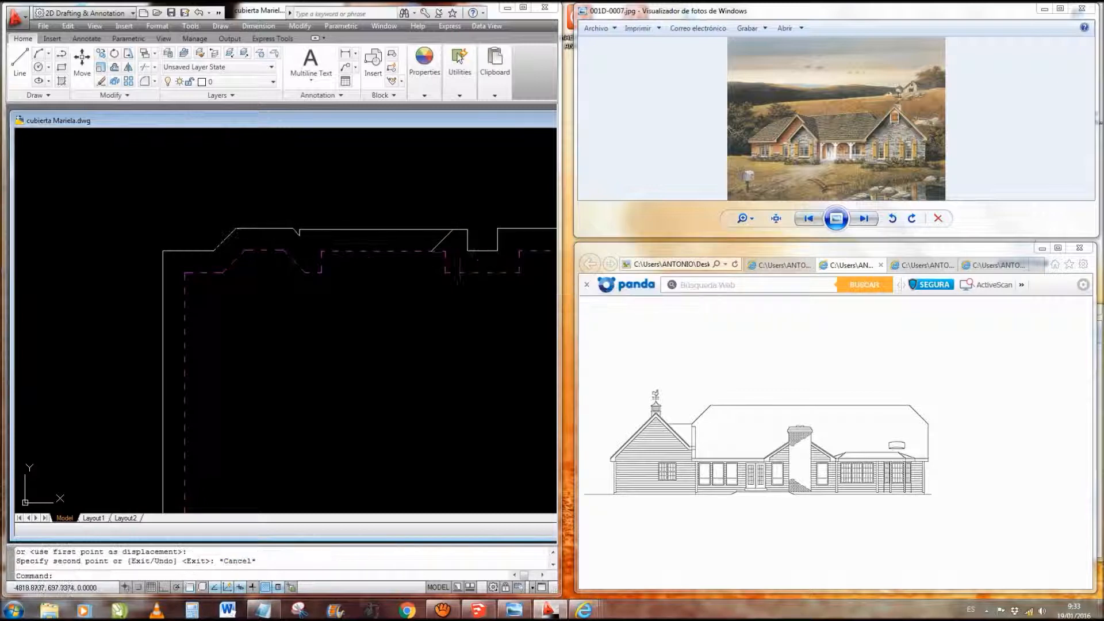
- Mirror the copied diagonal about a vertical line through its upper endpoint, erasing the source line
{"action": "left_click", "coordinate": [443, 242]}
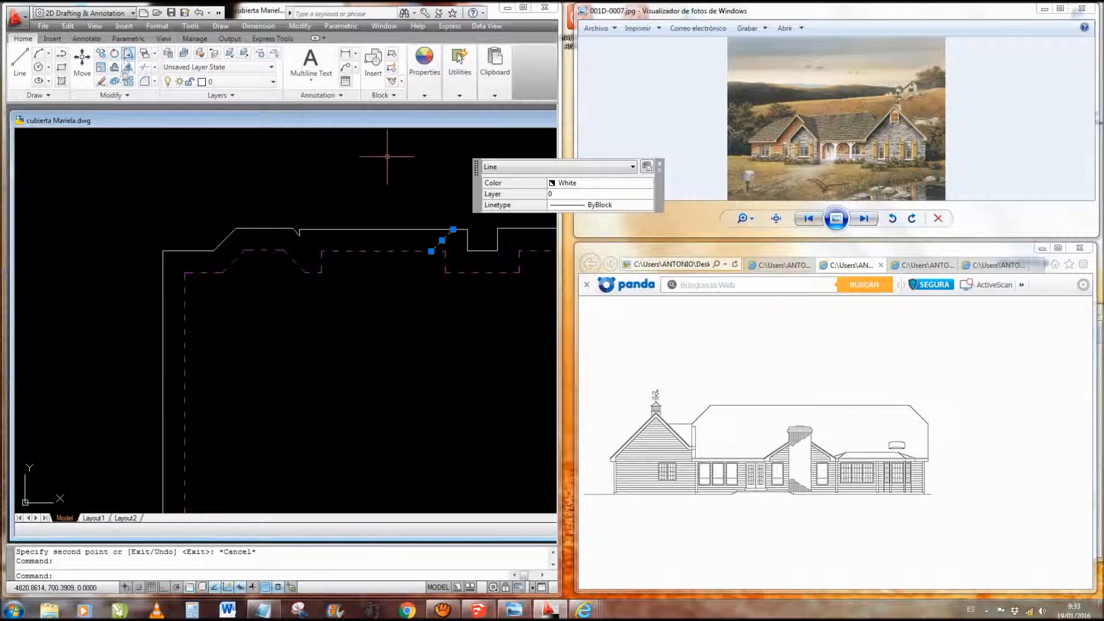
{"action": "left_click", "coordinate": [127, 67]}
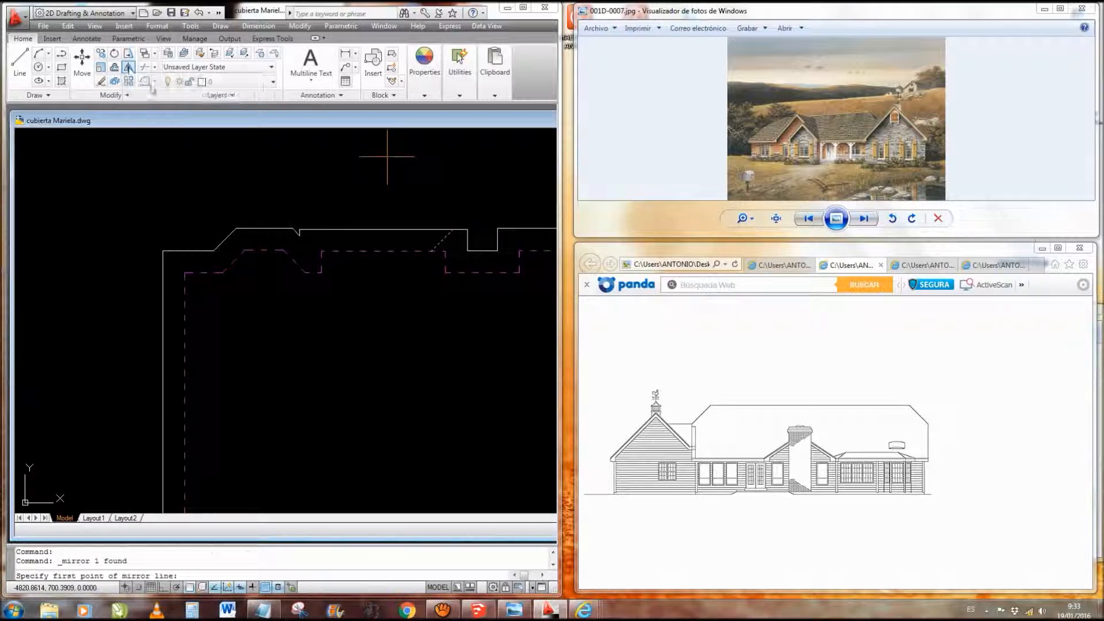
{"action": "left_click", "coordinate": [454, 229]}
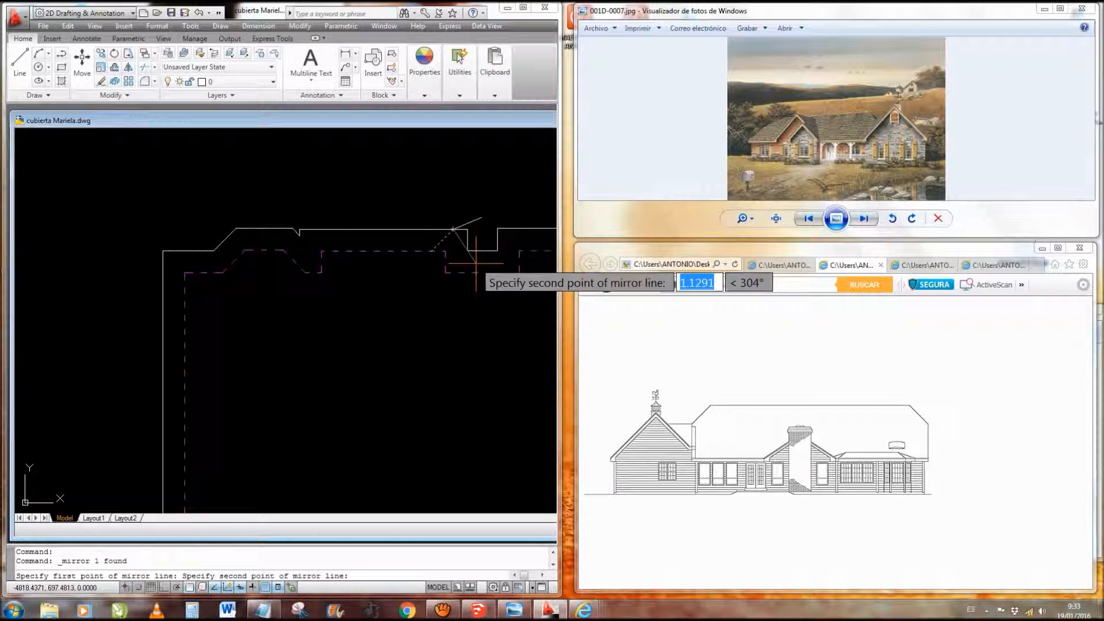
{"action": "left_click", "coordinate": [454, 283]}
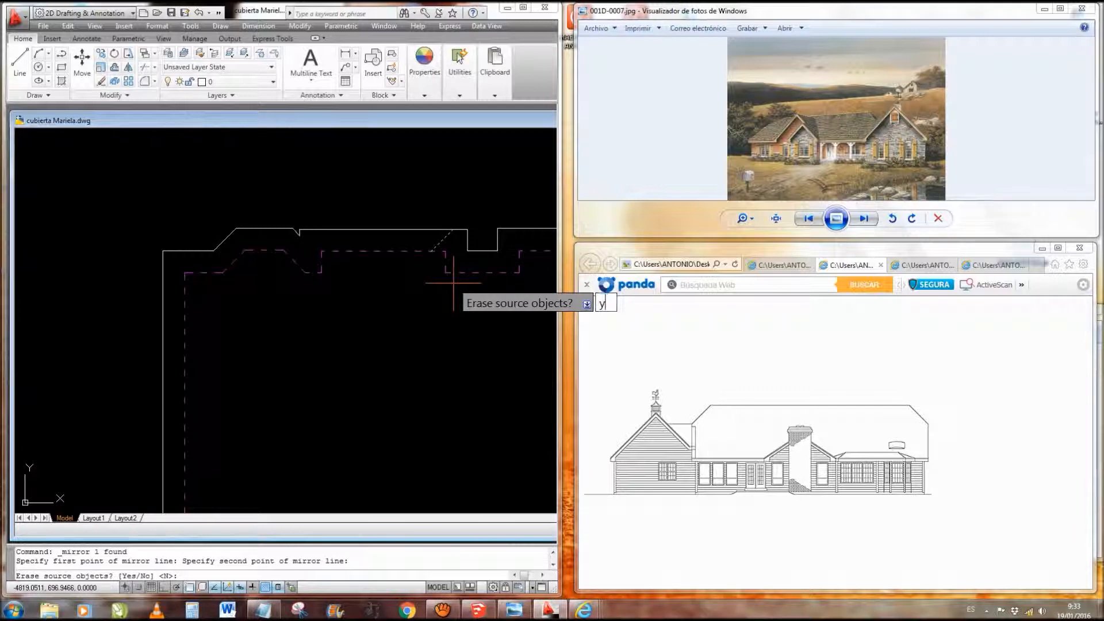
{"action": "type", "text": "y"}
{"action": "key", "text": "Return"}
- Erase the vertical edge crossing the mirrored diagonal and shorten the long rear edge to the diagonal's upper endpoint
{"action": "scroll", "coordinate": [469, 268], "scroll_direction": "up", "scroll_amount": 5}
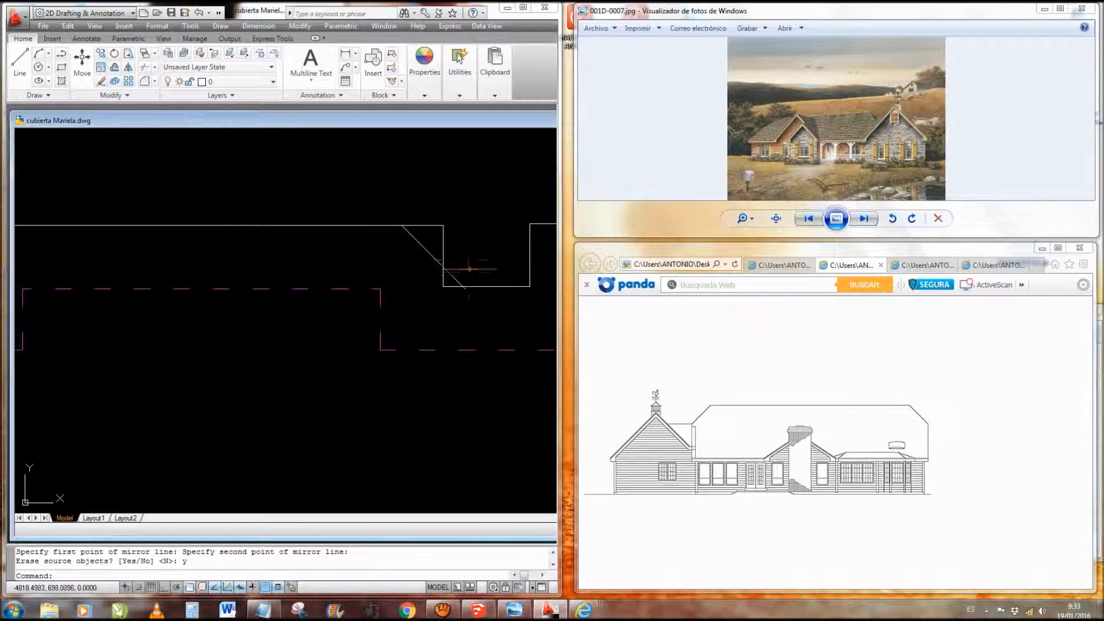
{"action": "left_click", "coordinate": [443, 255]}
{"action": "key", "text": "Delete"}
{"action": "left_click", "coordinate": [443, 225]}
{"action": "left_click", "coordinate": [443, 224]}
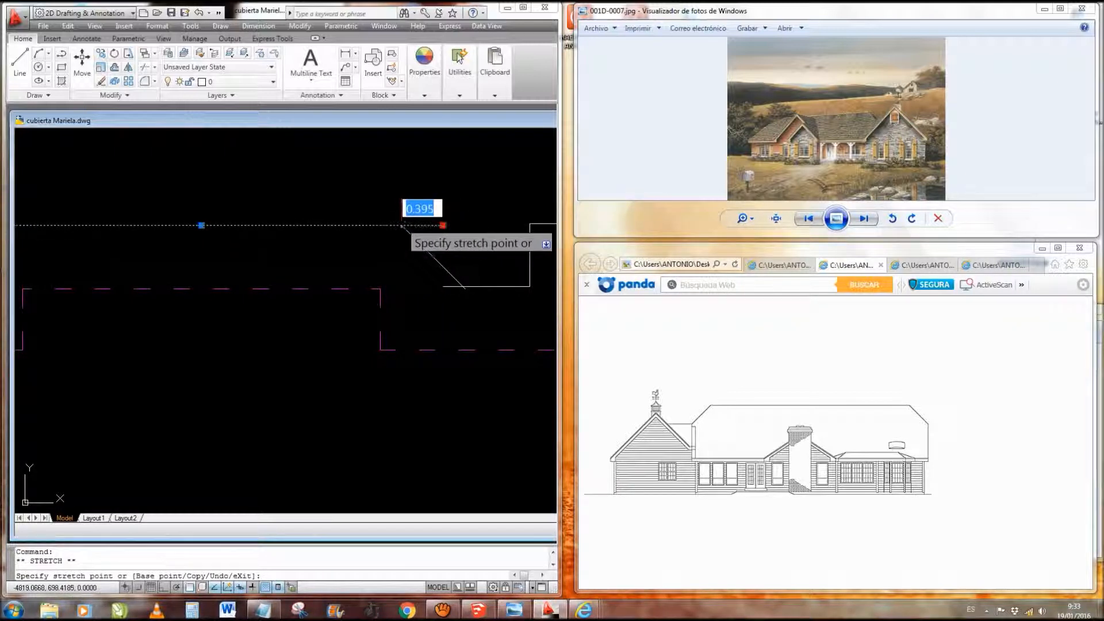
{"action": "left_click", "coordinate": [402, 225]}
- Try to stretch the recess edge's open end to the diagonal's lower endpoint, then undo the grip edit
{"action": "left_click", "coordinate": [447, 286]}
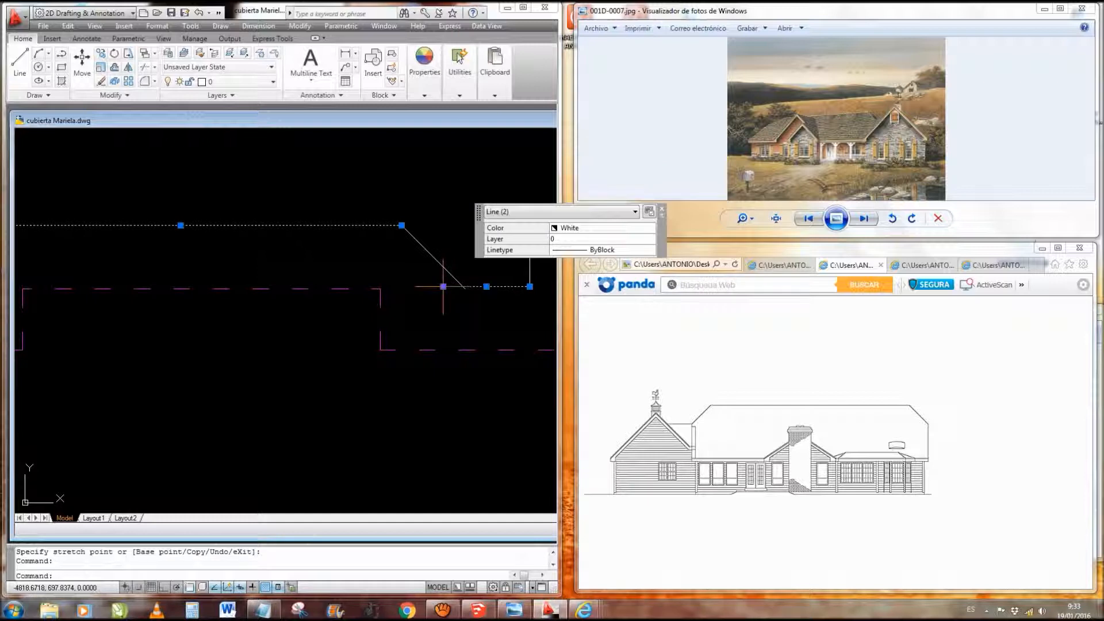
{"action": "left_click", "coordinate": [443, 286]}
{"action": "left_click", "coordinate": [466, 288]}
{"action": "left_click", "coordinate": [465, 287]}
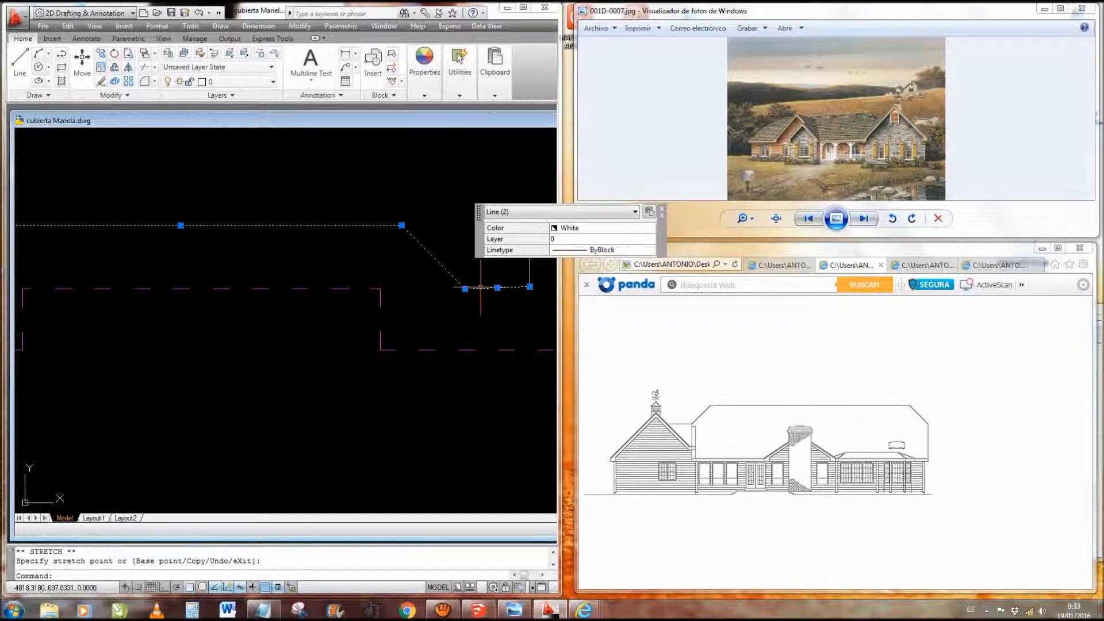
{"action": "key", "text": "ctrl+z"}
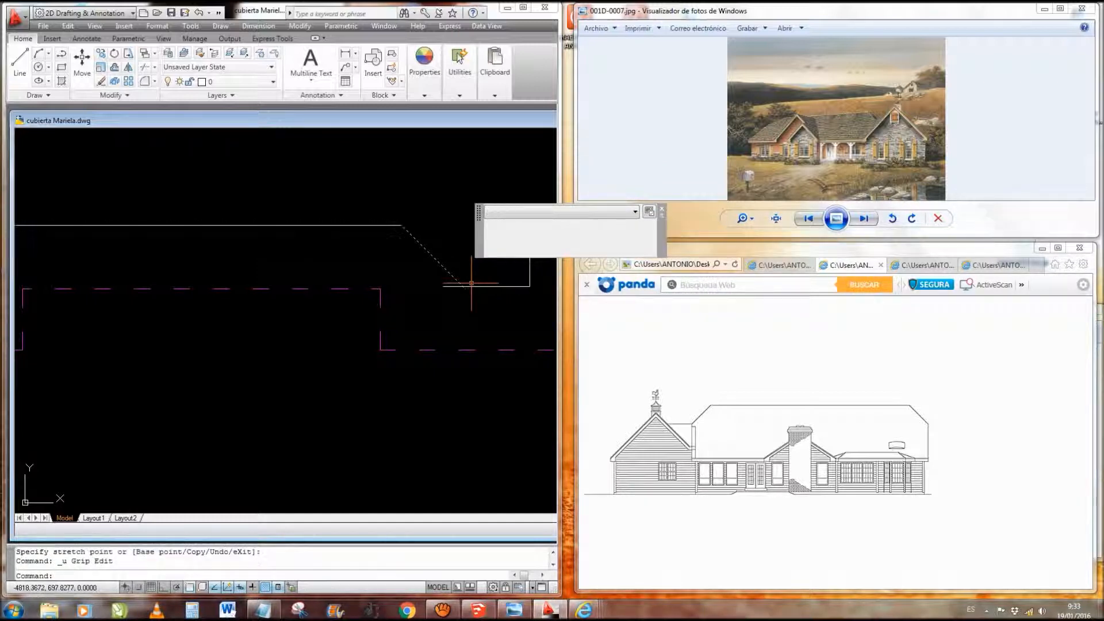
- Fillet the mirrored diagonal with the horizontal recess edge at radius 0 to form a clean corner
{"action": "middle_click_drag", "start_coordinate": [480, 308], "coordinate": [619, 355]}
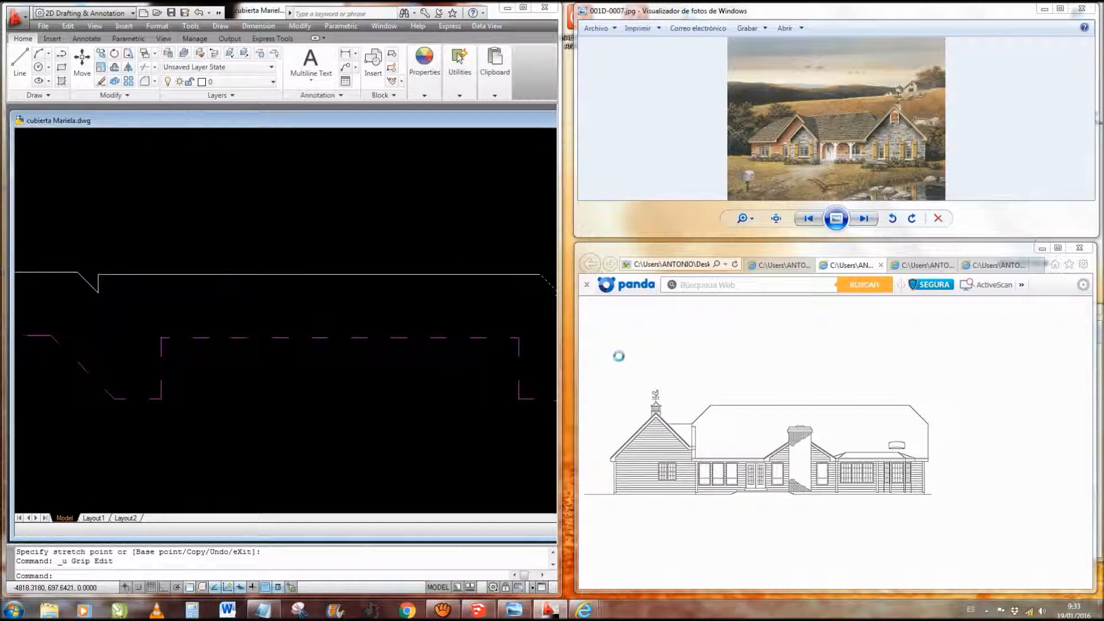
{"action": "scroll", "coordinate": [377, 271], "scroll_direction": "down", "scroll_amount": 4}
{"action": "scroll", "coordinate": [481, 276], "scroll_direction": "up", "scroll_amount": 2}
{"action": "scroll", "coordinate": [462, 290], "scroll_direction": "up", "scroll_amount": 5}
{"action": "key", "text": "Escape"}
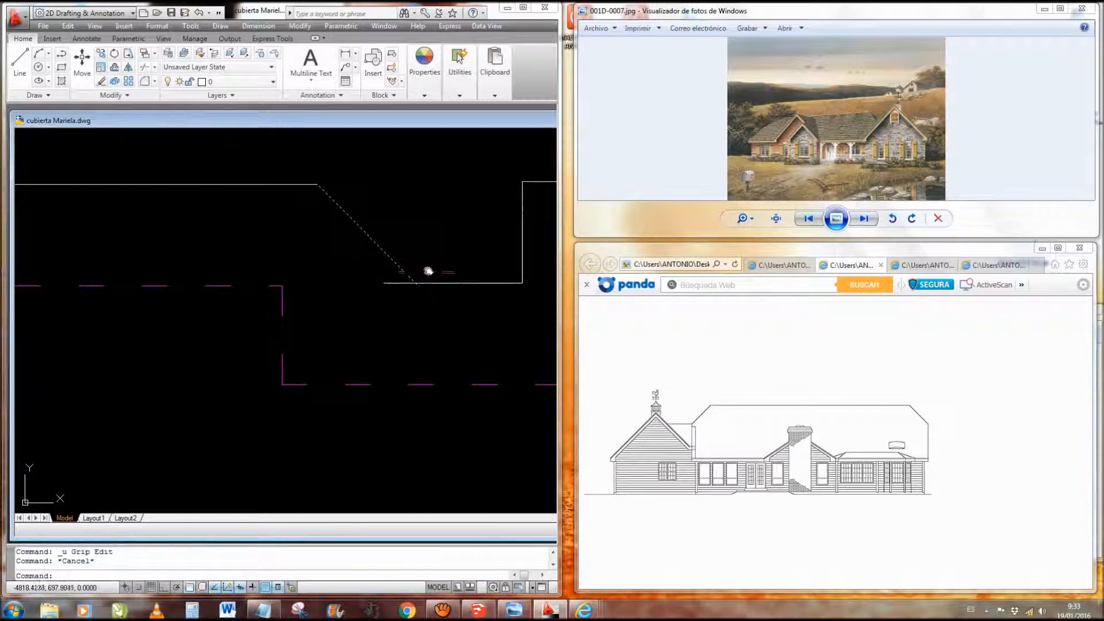
{"action": "key", "text": "Return"}
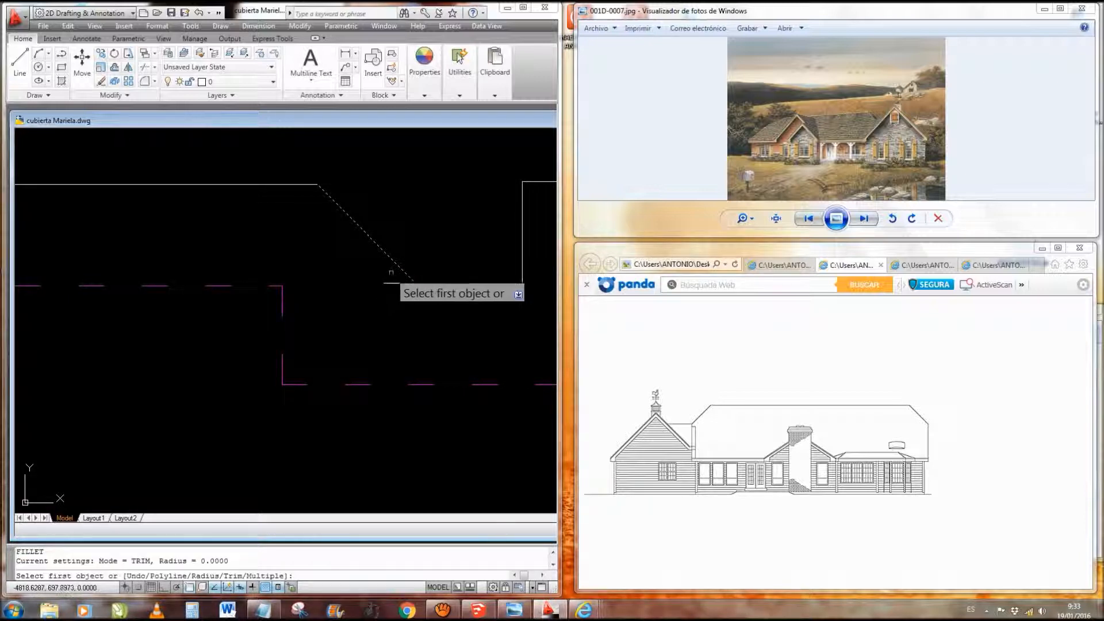
{"action": "left_click", "coordinate": [401, 268]}
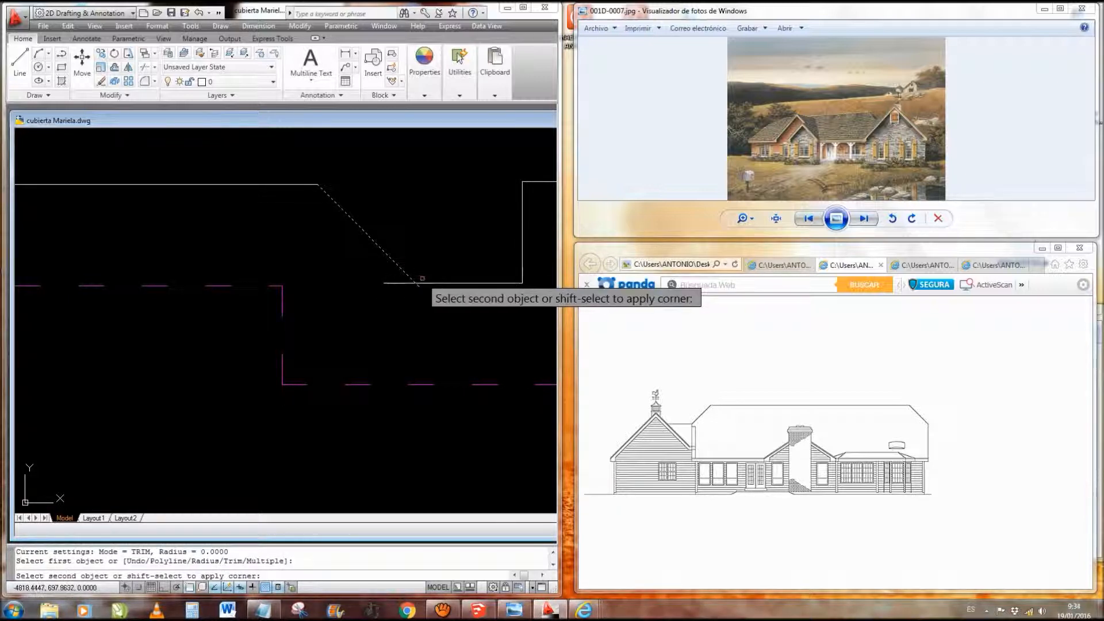
{"action": "left_click", "coordinate": [423, 283]}
{"action": "key", "text": "Escape"}
- Erase the long rear overhang edge between the bay and the mirrored diagonal, plus the two short leftover segments beside the bay
{"action": "scroll", "coordinate": [426, 274], "scroll_direction": "down", "scroll_amount": 8}
{"action": "middle_click_drag", "start_coordinate": [454, 271], "coordinate": [508, 274]}
{"action": "middle_click_drag", "start_coordinate": [112, 269], "coordinate": [101, 264]}
{"action": "scroll", "coordinate": [101, 263], "scroll_direction": "up", "scroll_amount": 2}
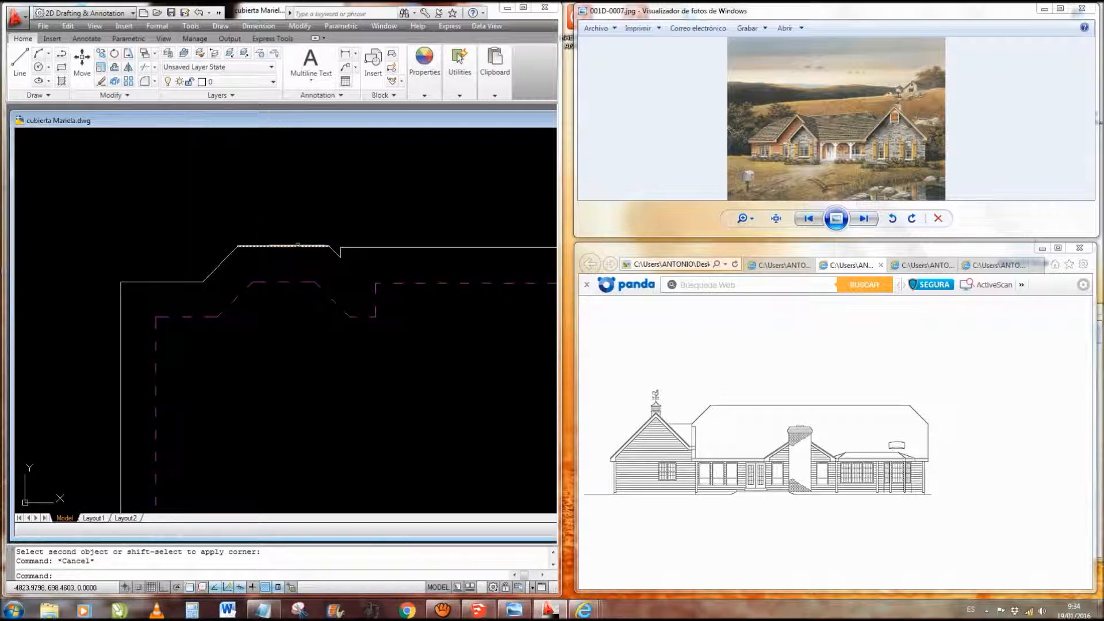
{"action": "middle_click_drag", "start_coordinate": [410, 262], "coordinate": [300, 262]}
{"action": "left_click", "coordinate": [300, 262]}
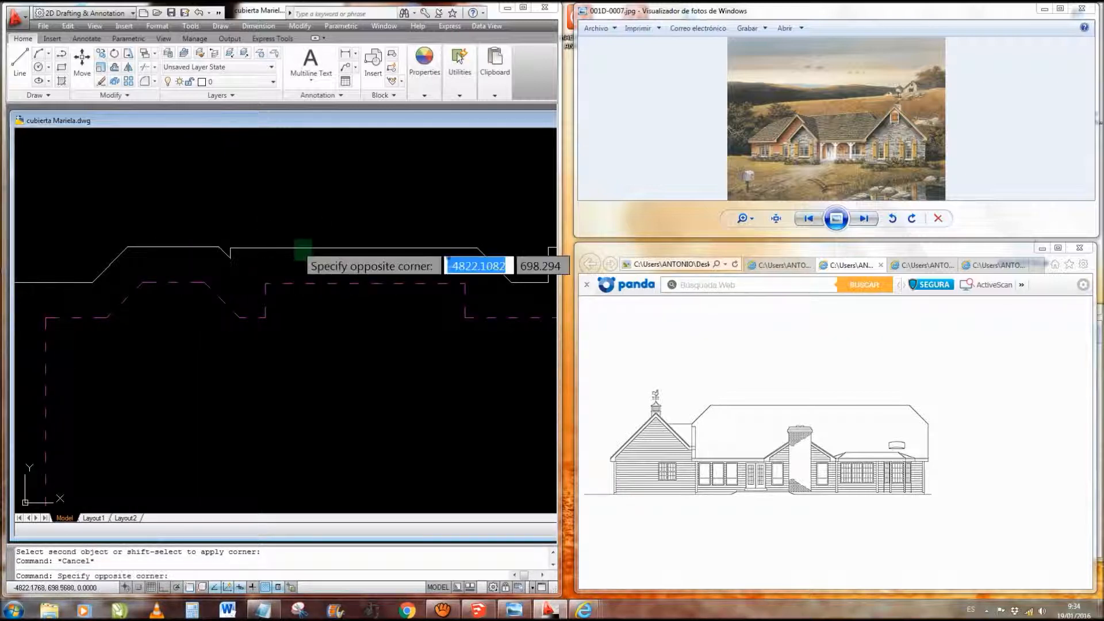
{"action": "left_click", "coordinate": [293, 230]}
{"action": "key", "text": "Delete"}
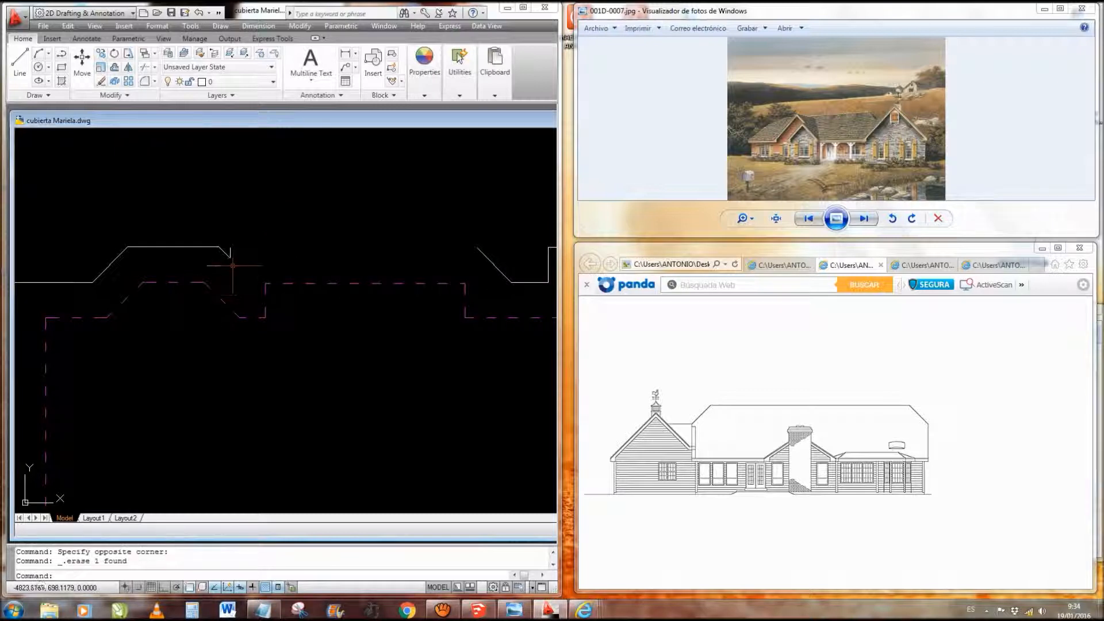
{"action": "left_click", "coordinate": [235, 241]}
{"action": "left_click", "coordinate": [221, 265]}
{"action": "key", "text": "Delete"}
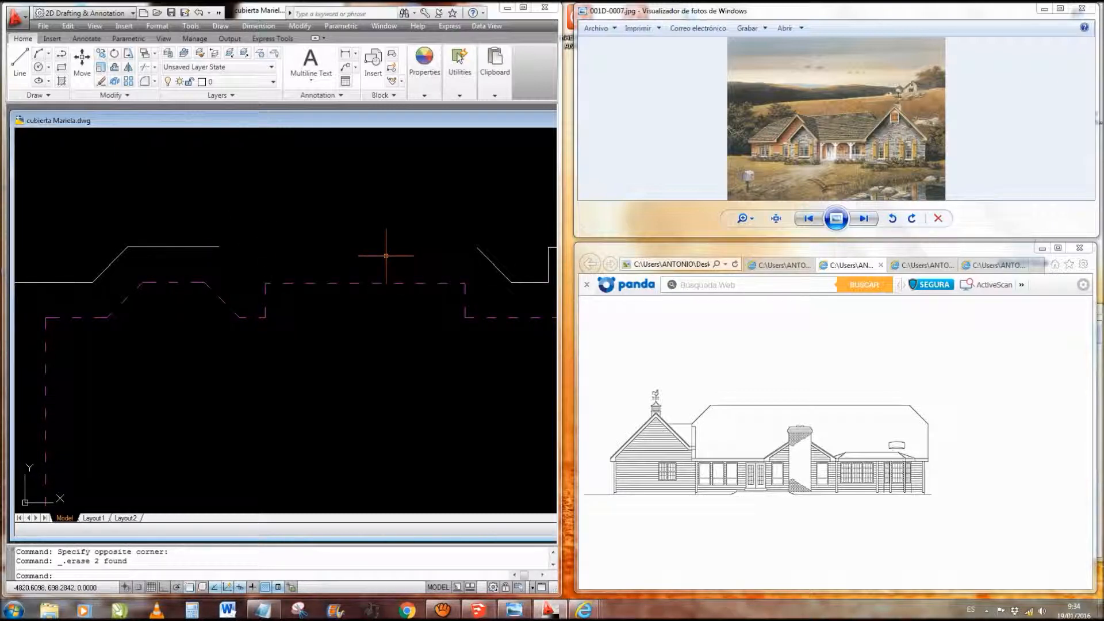
- Fillet the mirrored diagonal with the long rear overhang edge at radius 0 to close the outline
{"action": "type", "text": "f"}
{"action": "key", "text": "Return"}
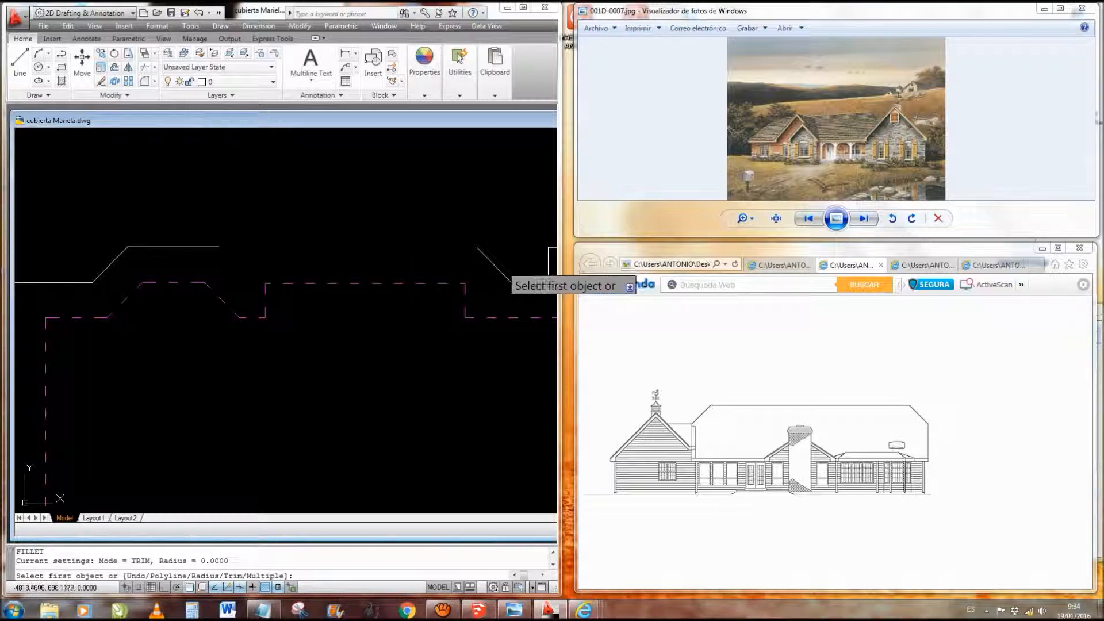
{"action": "left_click", "coordinate": [503, 273]}
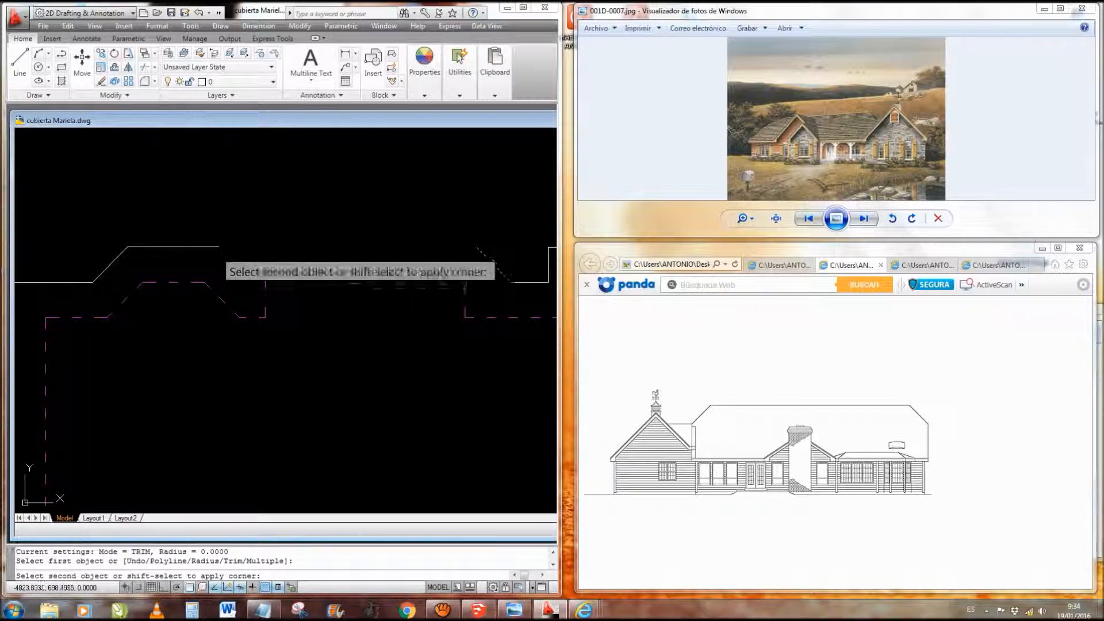
{"action": "left_click", "coordinate": [206, 247]}
{"action": "scroll", "coordinate": [288, 251], "scroll_direction": "down", "scroll_amount": 4}
{"action": "scroll", "coordinate": [361, 263], "scroll_direction": "down", "scroll_amount": 2}
{"action": "middle_click_drag", "start_coordinate": [517, 325], "coordinate": [369, 265]}
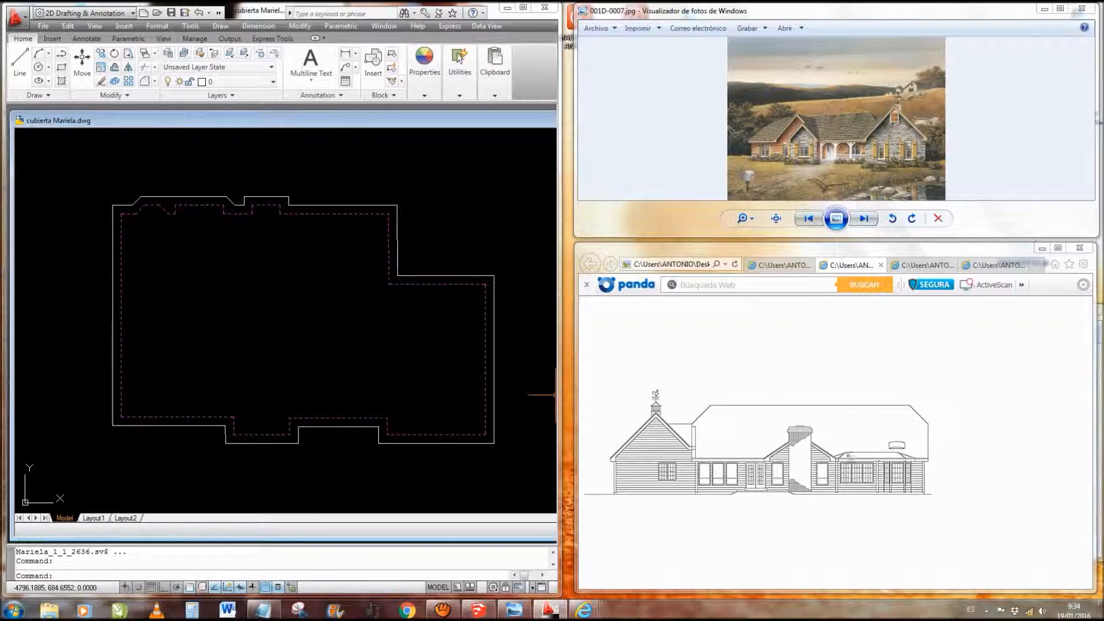
- Review the roof design notes in Notepad about slopes, ridges and smaller roofs against the rear elevation, then minimize them
{"action": "middle_click_drag", "start_coordinate": [163, 227], "coordinate": [169, 246]}
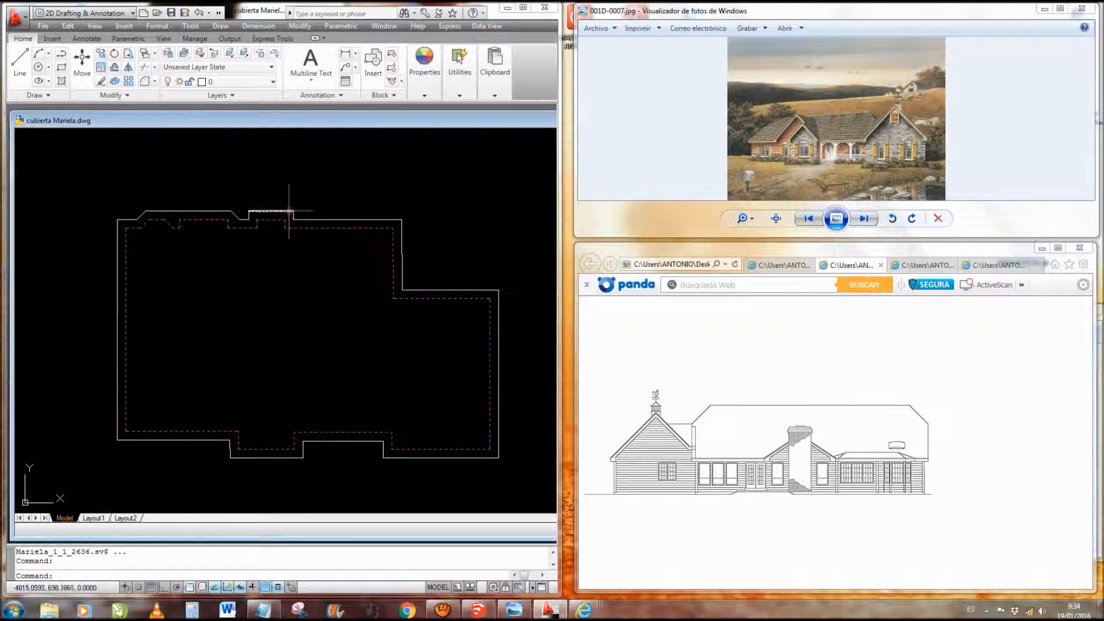
{"action": "middle_click_drag", "start_coordinate": [371, 274], "coordinate": [372, 265]}
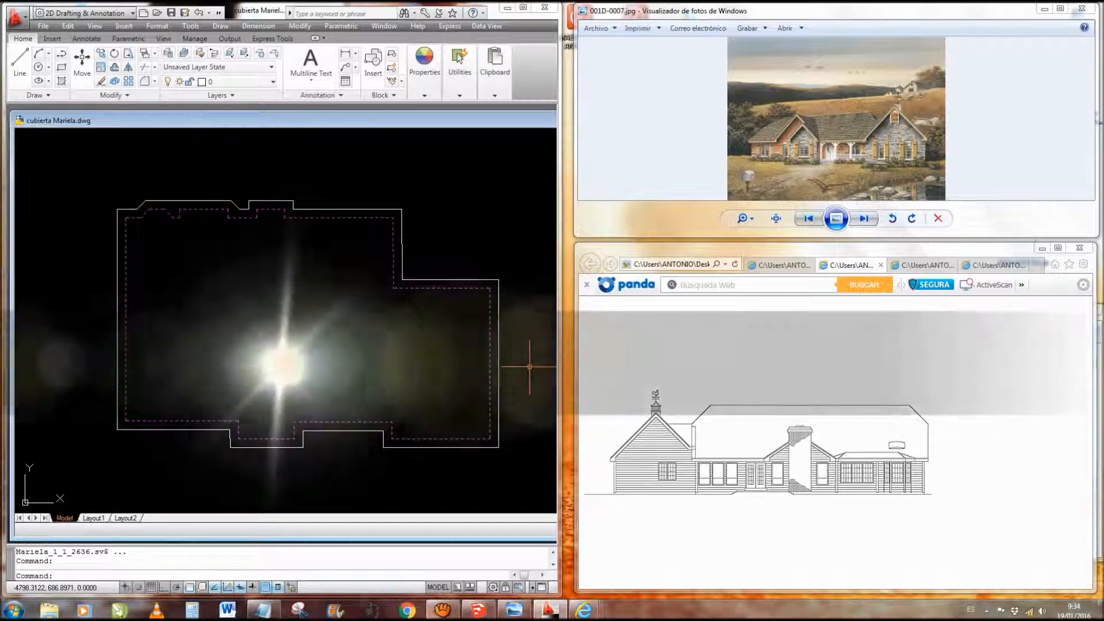
{"action": "left_click", "coordinate": [263, 610]}
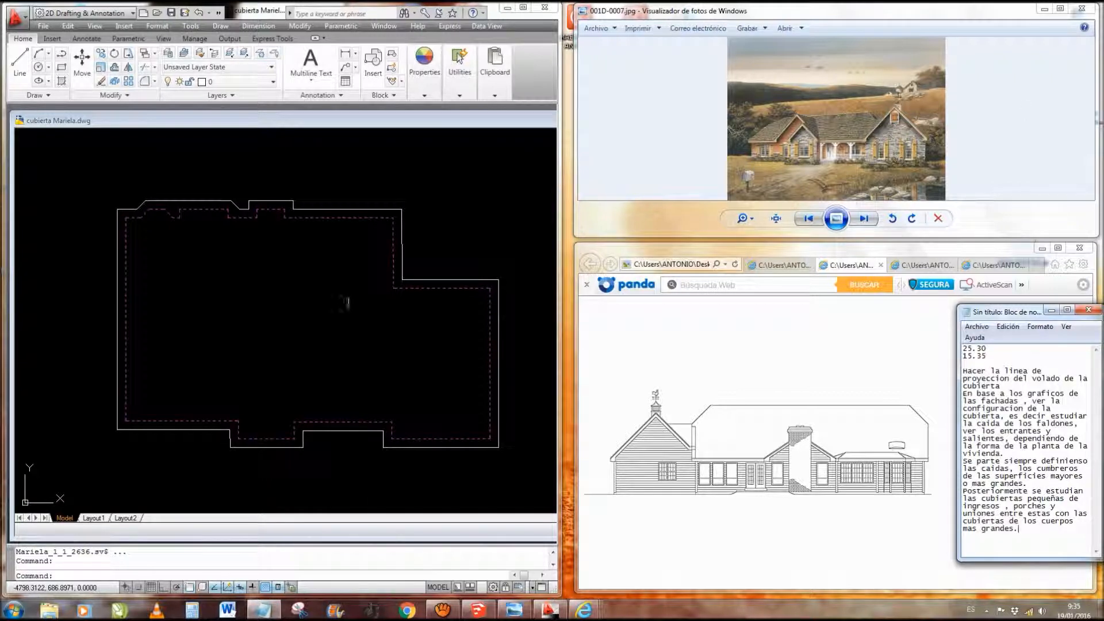
{"action": "left_click", "coordinate": [463, 253]}
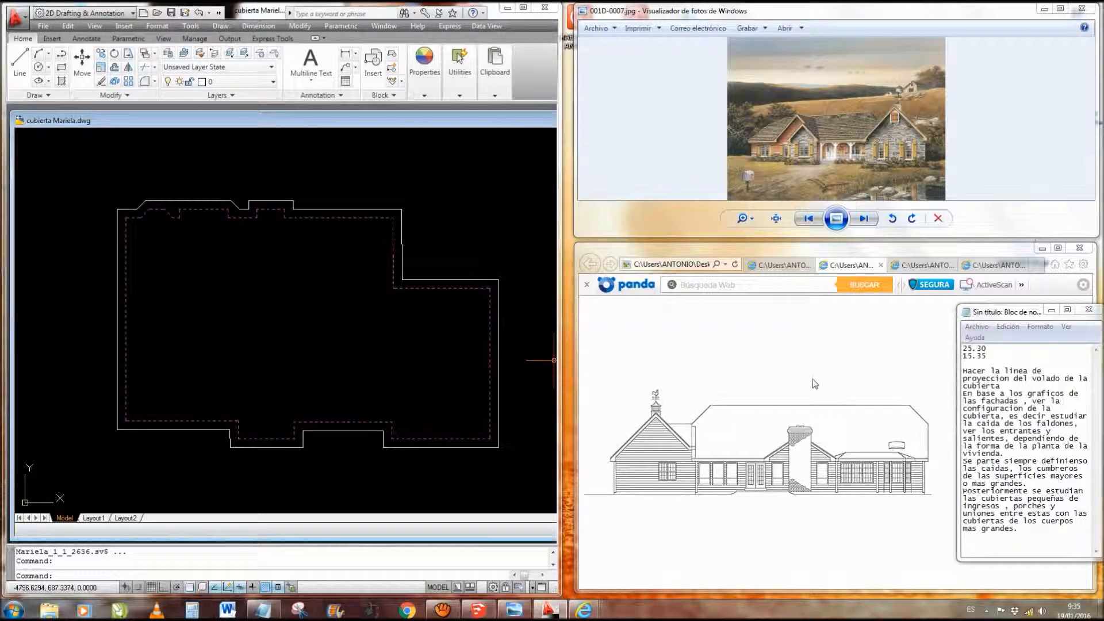
{"action": "left_click", "coordinate": [1051, 311]}
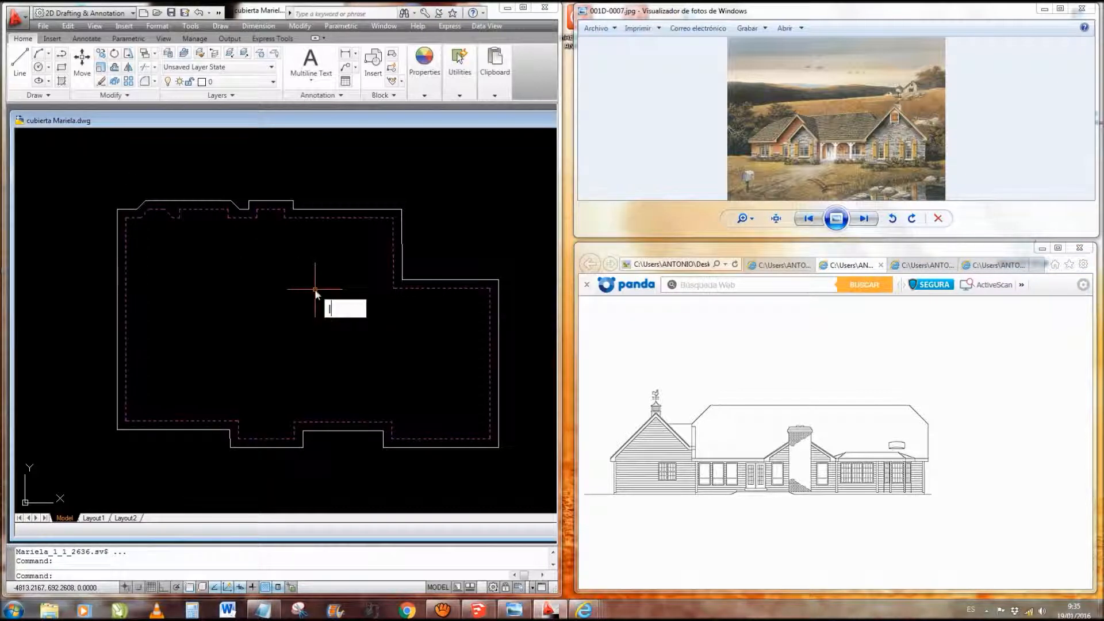
- Draw a vertical ridge line about 13.97 long from the midpoint of the right wing's rear overhang edge past its front edge, with Ortho on
{"action": "type", "text": "l"}
{"action": "key", "text": "Return"}
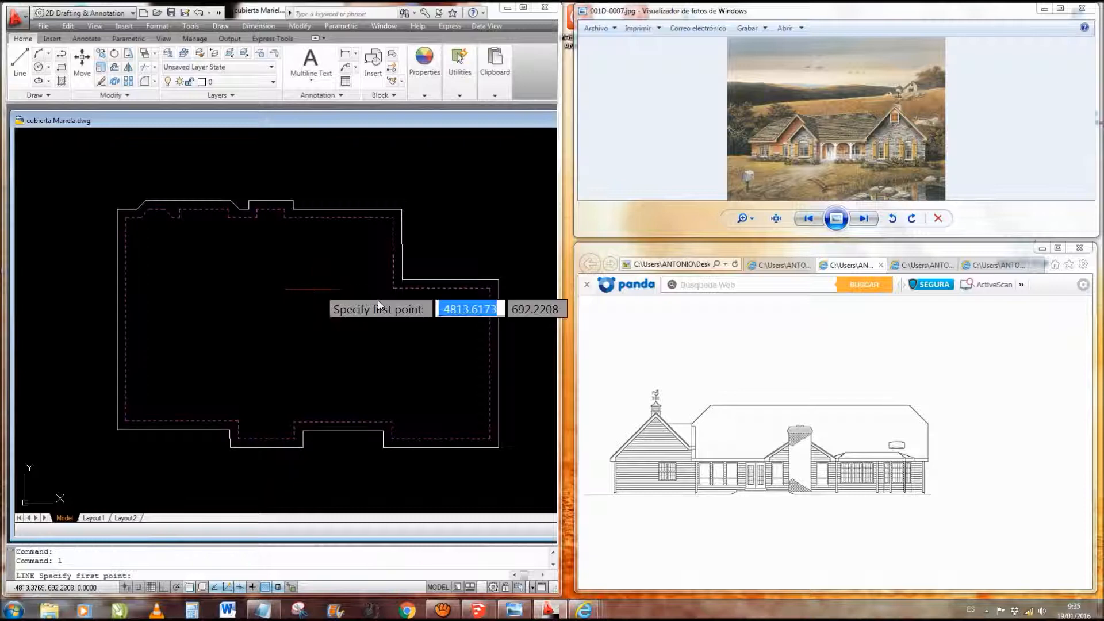
{"action": "left_click", "coordinate": [450, 280]}
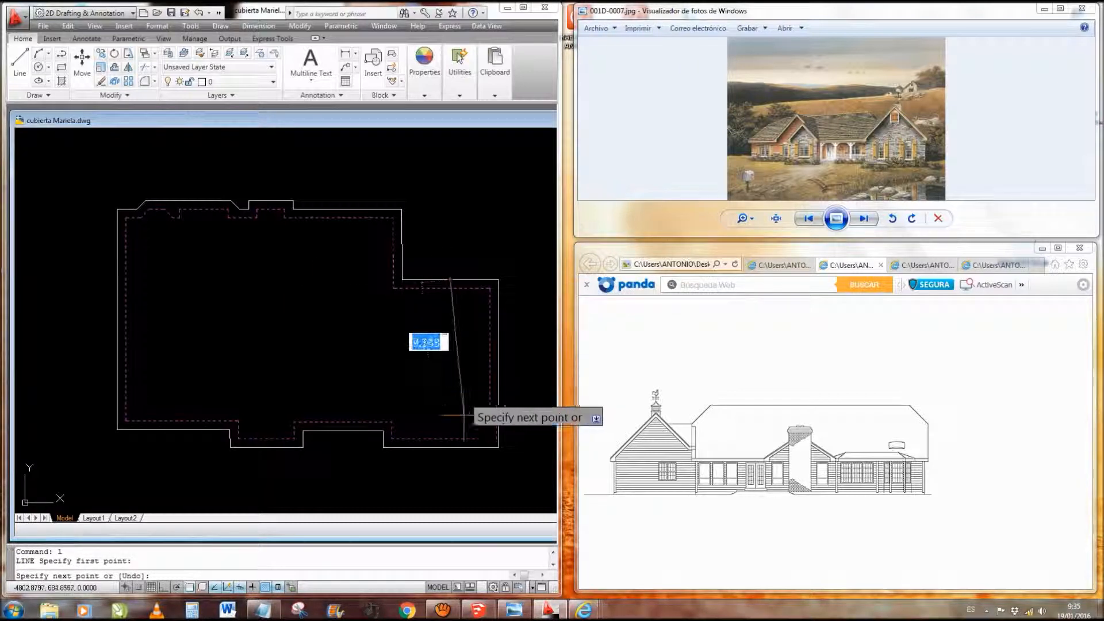
{"action": "key", "text": "F8"}
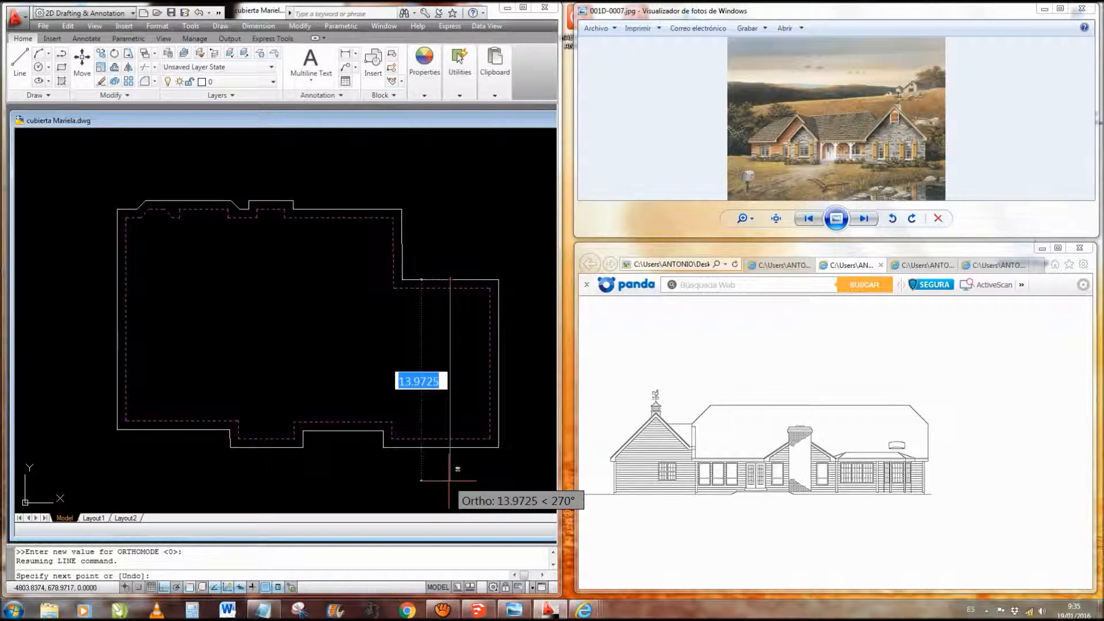
{"action": "left_click", "coordinate": [450, 480]}
{"action": "key", "text": "Return"}
- Trim the right wing's vertical ridge line at the front overhang edge
{"action": "middle_click_drag", "start_coordinate": [443, 473], "coordinate": [430, 434]}
{"action": "left_click", "coordinate": [469, 407]}
{"action": "type", "text": "t"}
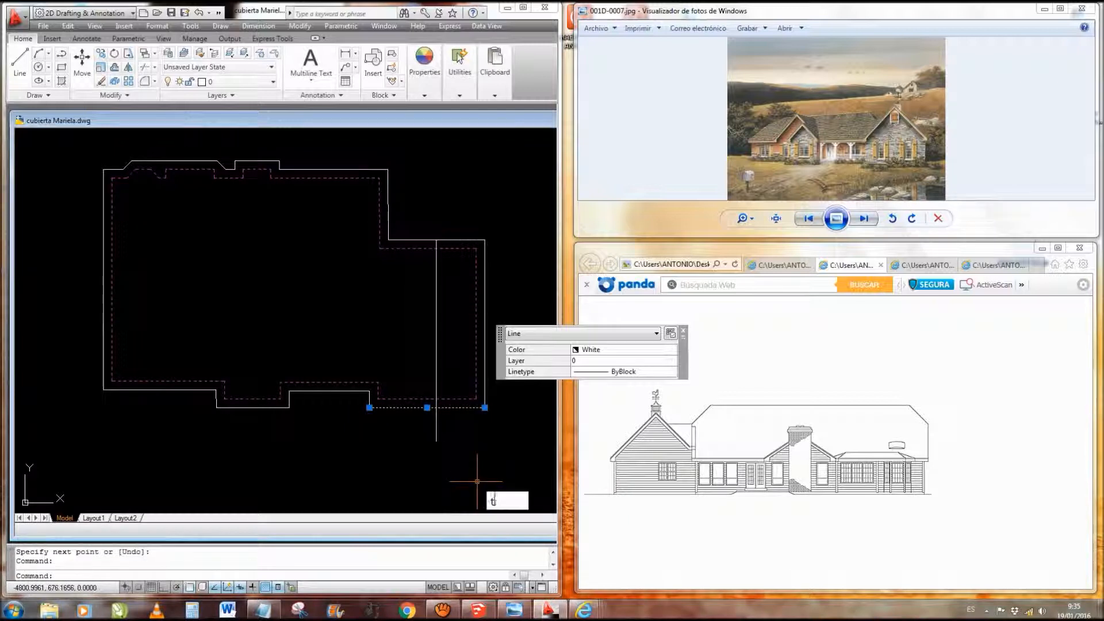
{"action": "type", "text": "r"}
{"action": "key", "text": "Return"}
{"action": "left_click", "coordinate": [448, 444]}
{"action": "left_click", "coordinate": [429, 426]}
{"action": "key", "text": "Escape"}
{"action": "middle_click_drag", "start_coordinate": [446, 416], "coordinate": [451, 438]}
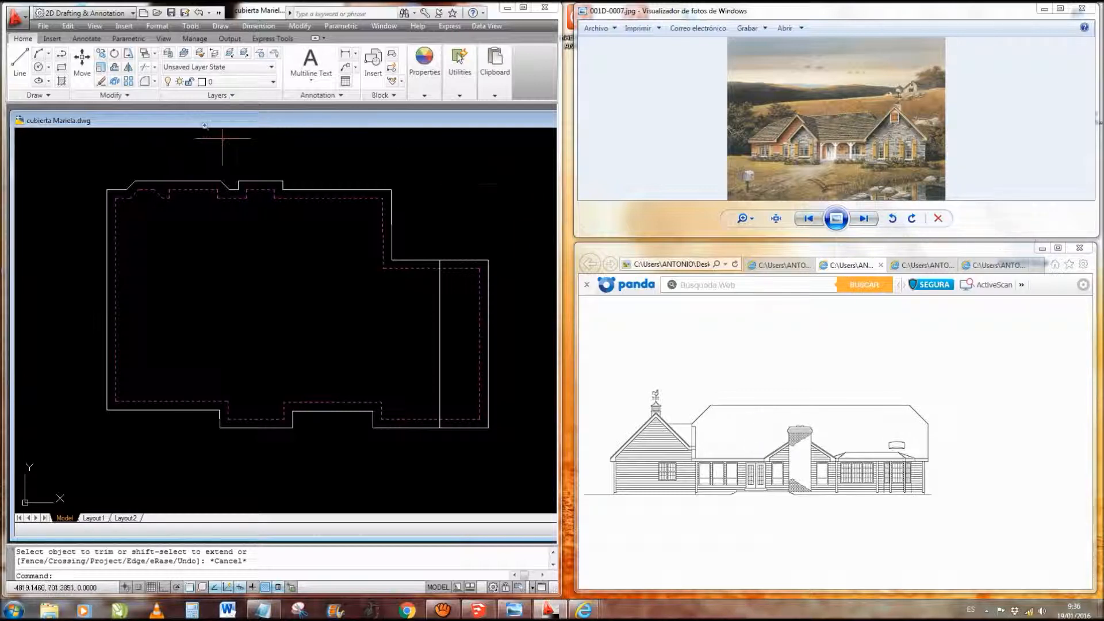
- Draw a horizontal ridge line about 20.5 long from the midpoint of the left overhang edge toward the right wing's ridge, with Ortho on
{"action": "left_click", "coordinate": [19, 63]}
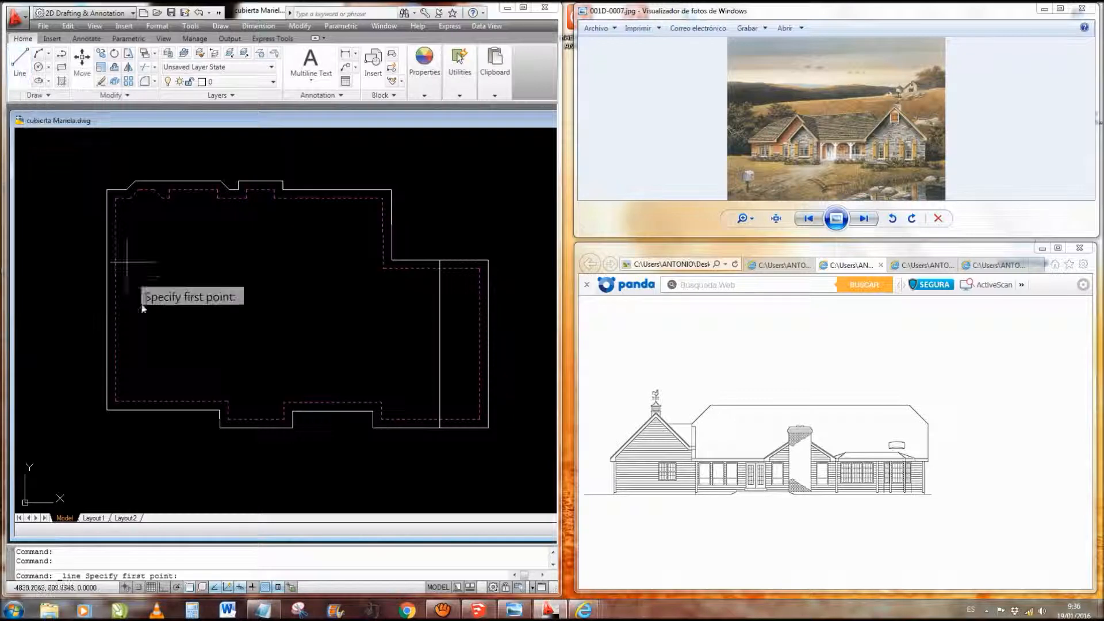
{"action": "left_click", "coordinate": [106, 300]}
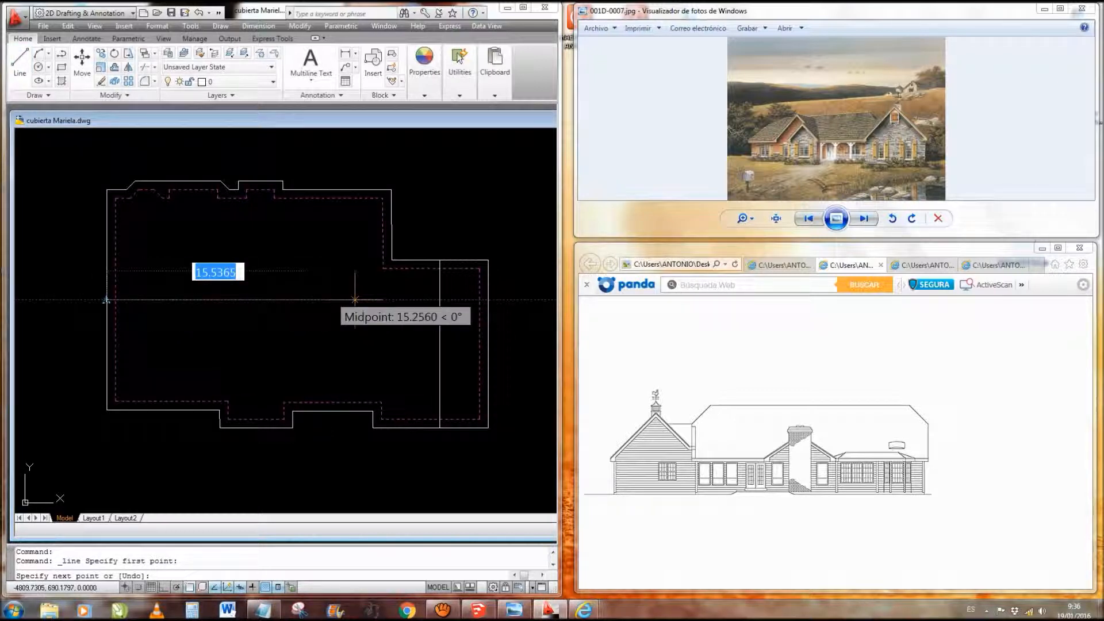
{"action": "key", "text": "F8"}
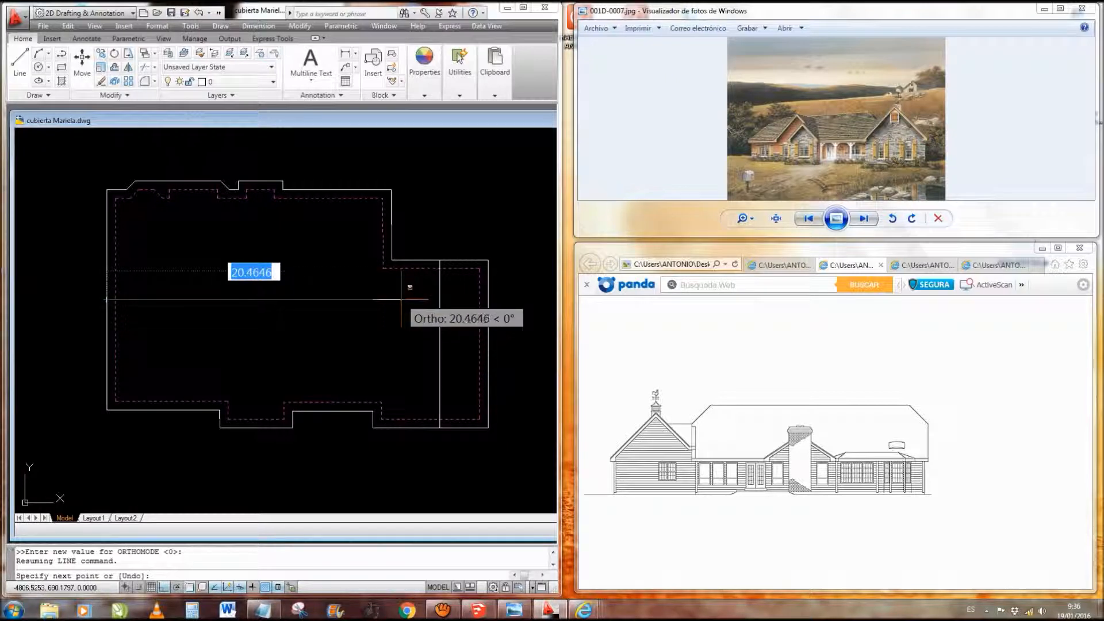
{"action": "left_click", "coordinate": [403, 300]}
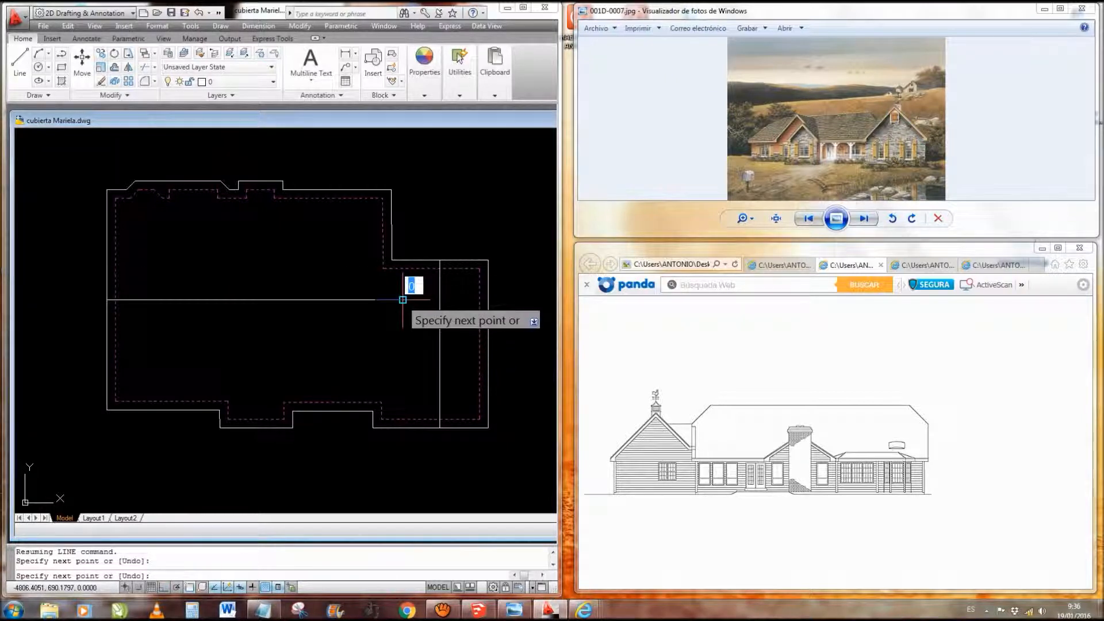
{"action": "key", "text": "Escape"}
{"action": "mouse_move", "coordinate": [395, 377]}
{"action": "middle_mouse_down"}
{"action": "mouse_move", "coordinate": [404, 407]}
{"action": "mouse_move", "coordinate": [416, 401]}
{"action": "middle_mouse_up"}
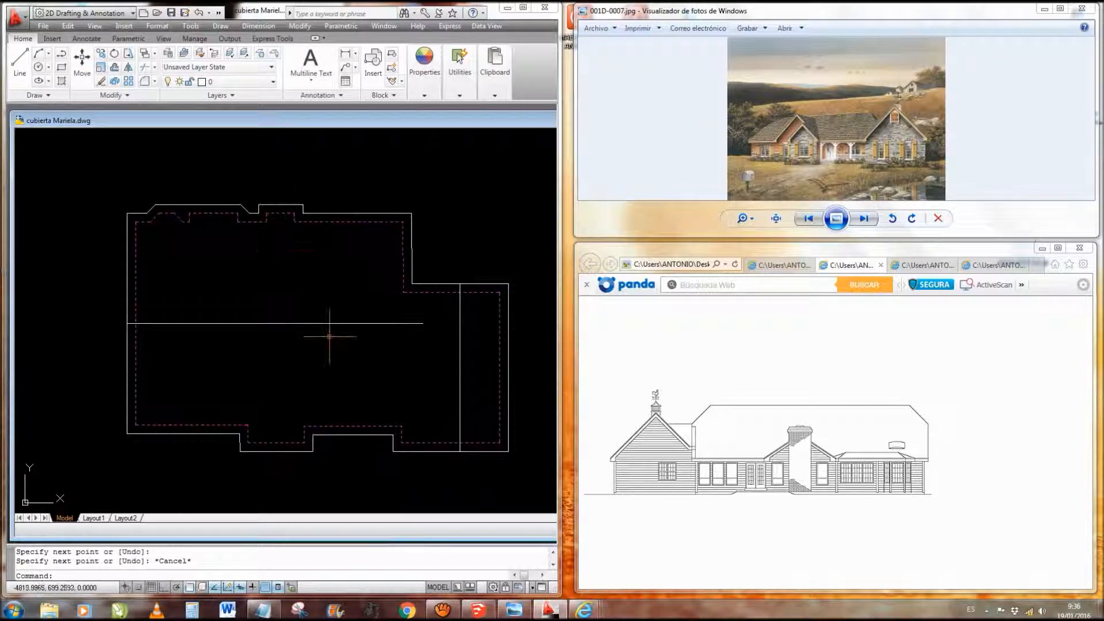
{"action": "scroll", "coordinate": [431, 348], "scroll_direction": "up", "scroll_amount": 3}
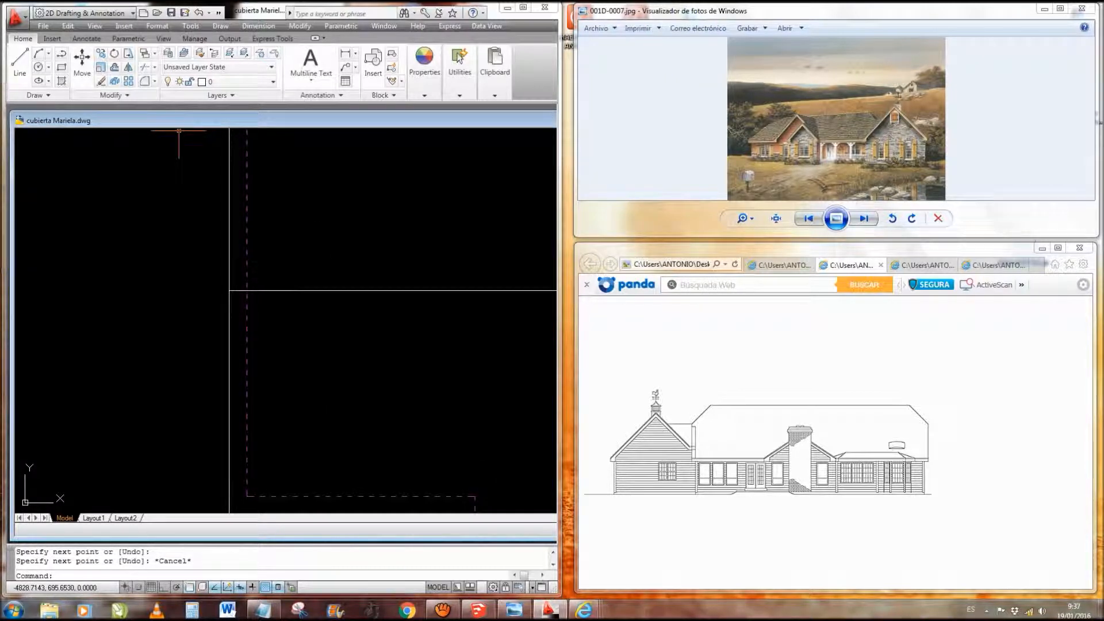
{"action": "left_click", "coordinate": [20, 64]}
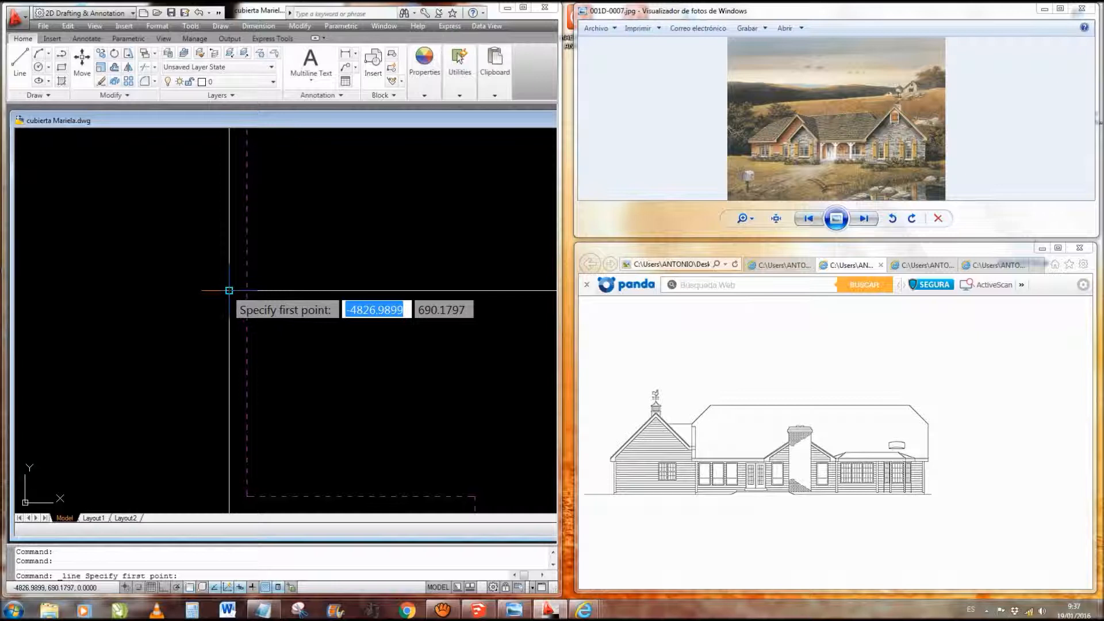
{"action": "key", "text": "Escape"}
{"action": "scroll", "coordinate": [333, 266], "scroll_direction": "down", "scroll_amount": 3}
{"action": "mouse_move", "coordinate": [364, 249]}
{"action": "middle_mouse_down"}
{"action": "mouse_move", "coordinate": [243, 322]}
{"action": "mouse_move", "coordinate": [210, 293]}
{"action": "middle_mouse_up"}
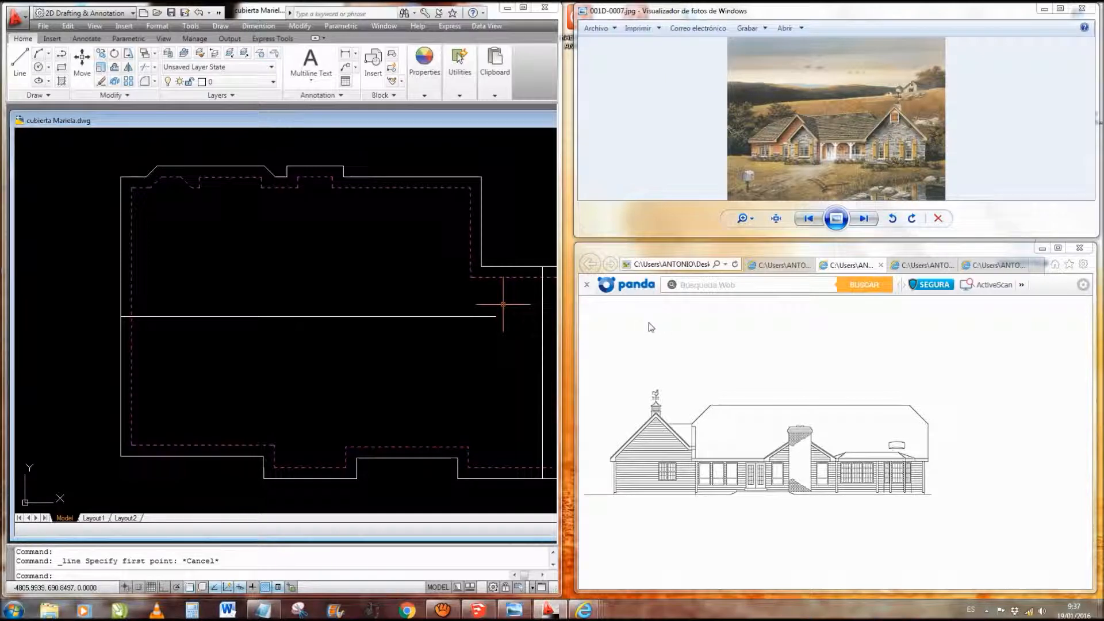
- Extend the main body's right overhang edge down to the horizontal ridge line
{"action": "left_click", "coordinate": [487, 315]}
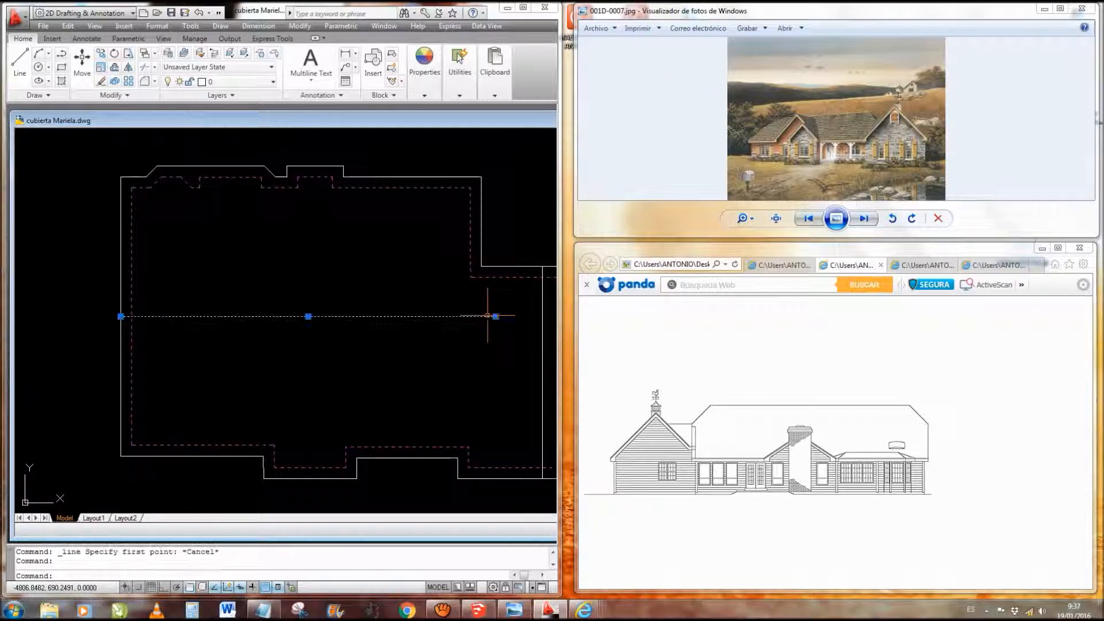
{"action": "type", "text": "ex"}
{"action": "key", "text": "Return"}
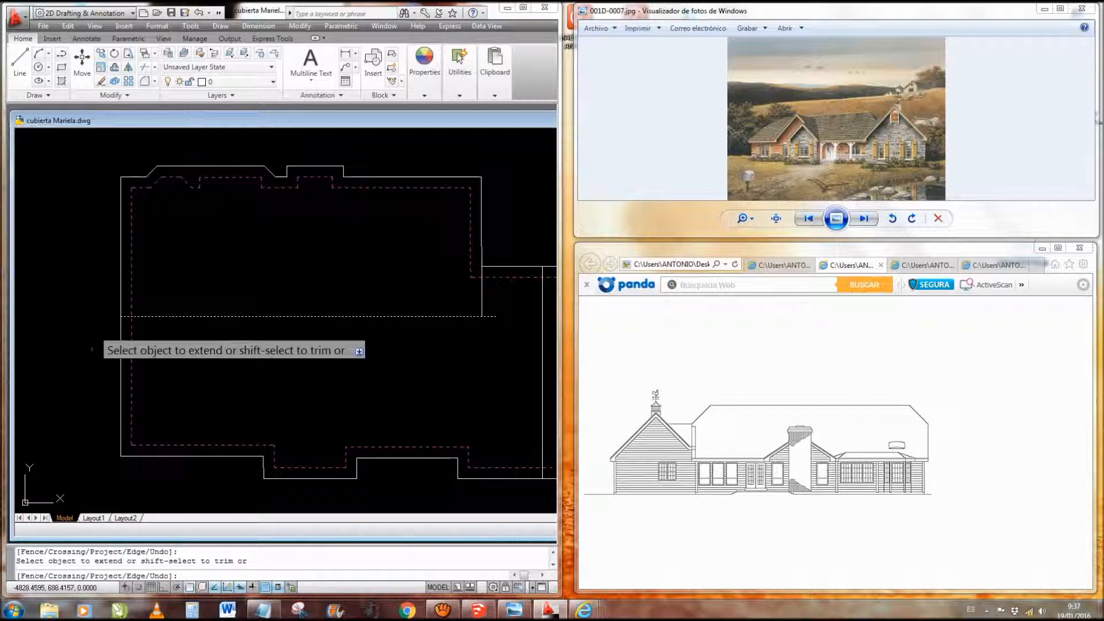
{"action": "key", "text": "Escape"}
{"action": "middle_click_drag", "start_coordinate": [162, 227], "coordinate": [223, 232]}
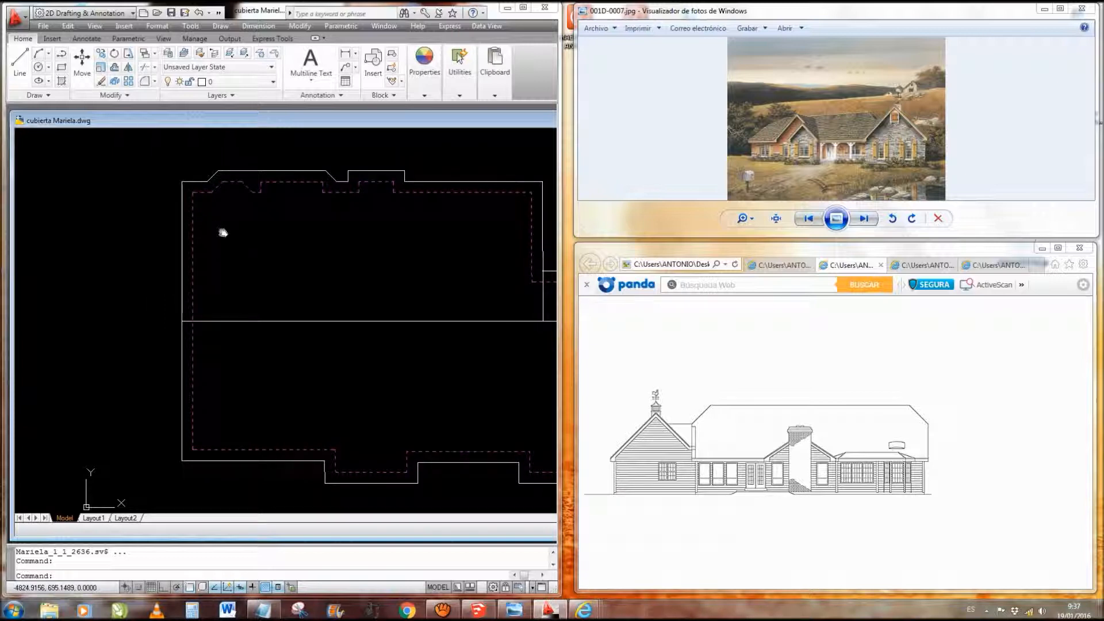
{"action": "middle_click_drag", "start_coordinate": [223, 233], "coordinate": [222, 231]}
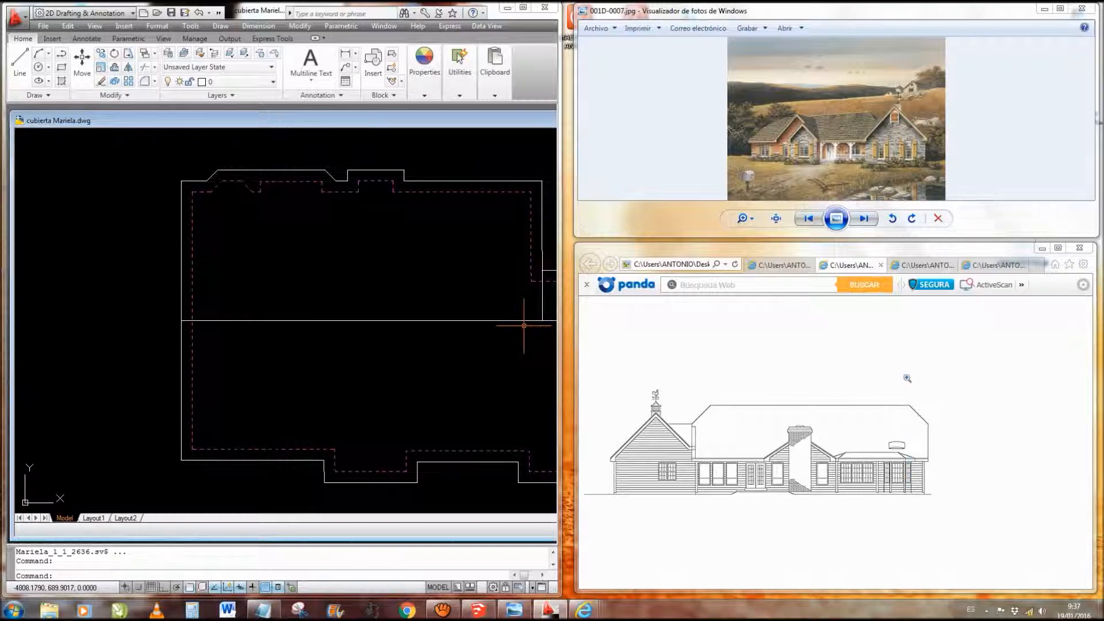
- Copy the left overhang edge inward from its rear corner to the lower endpoint of the dashed bay wall's first diagonal
{"action": "left_click", "coordinate": [180, 220]}
{"action": "right_click", "coordinate": [180, 218]}
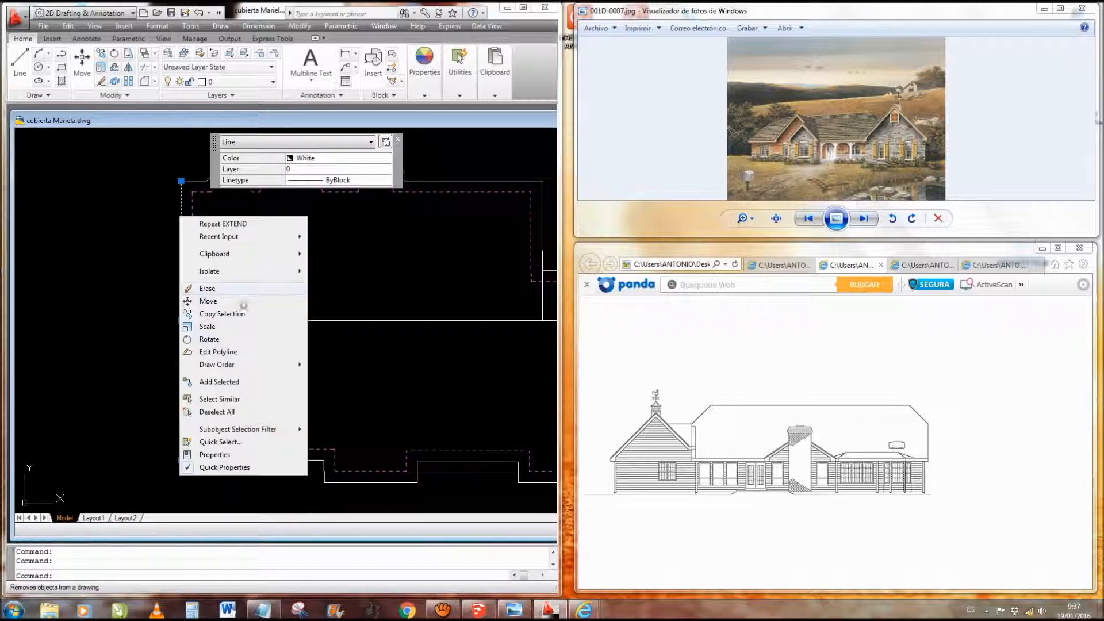
{"action": "left_click", "coordinate": [218, 313]}
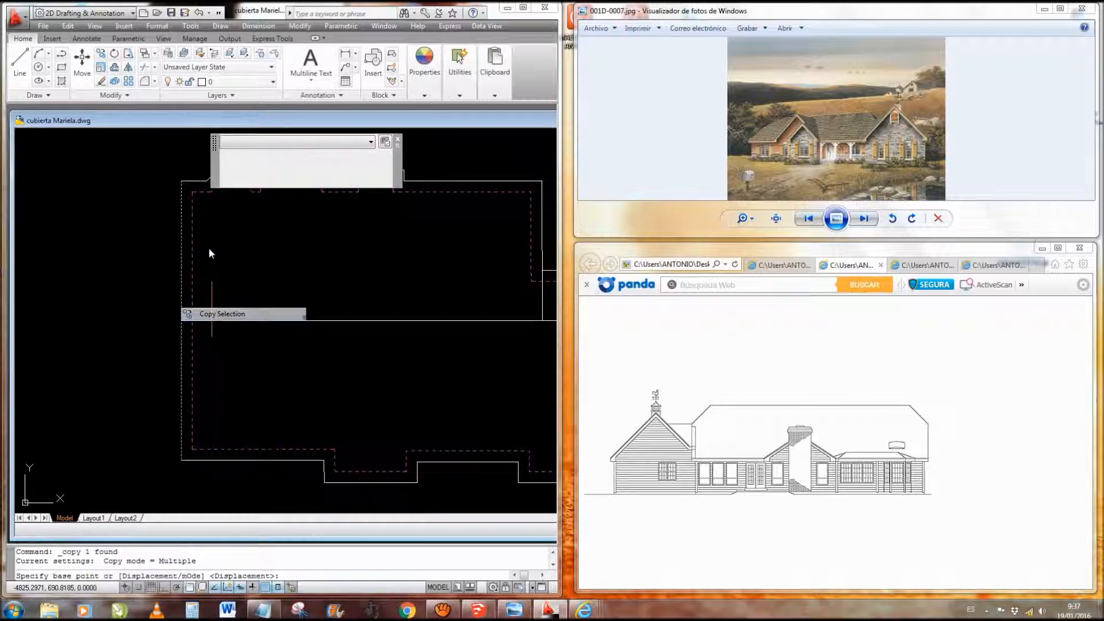
{"action": "left_click", "coordinate": [181, 181]}
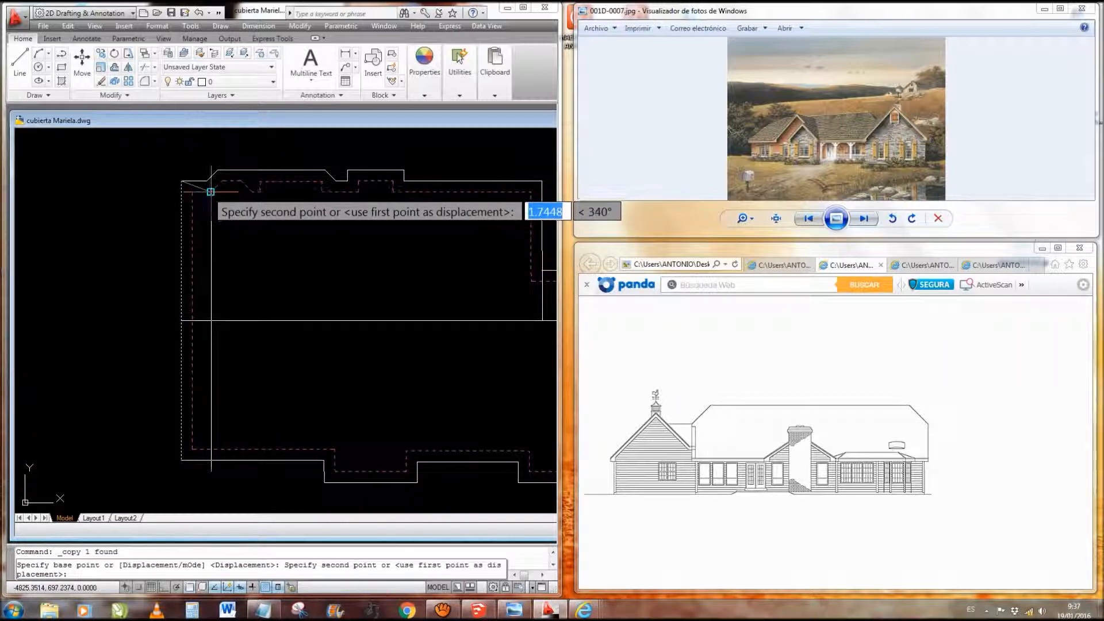
{"action": "left_click", "coordinate": [210, 191]}
{"action": "key", "text": "Escape"}
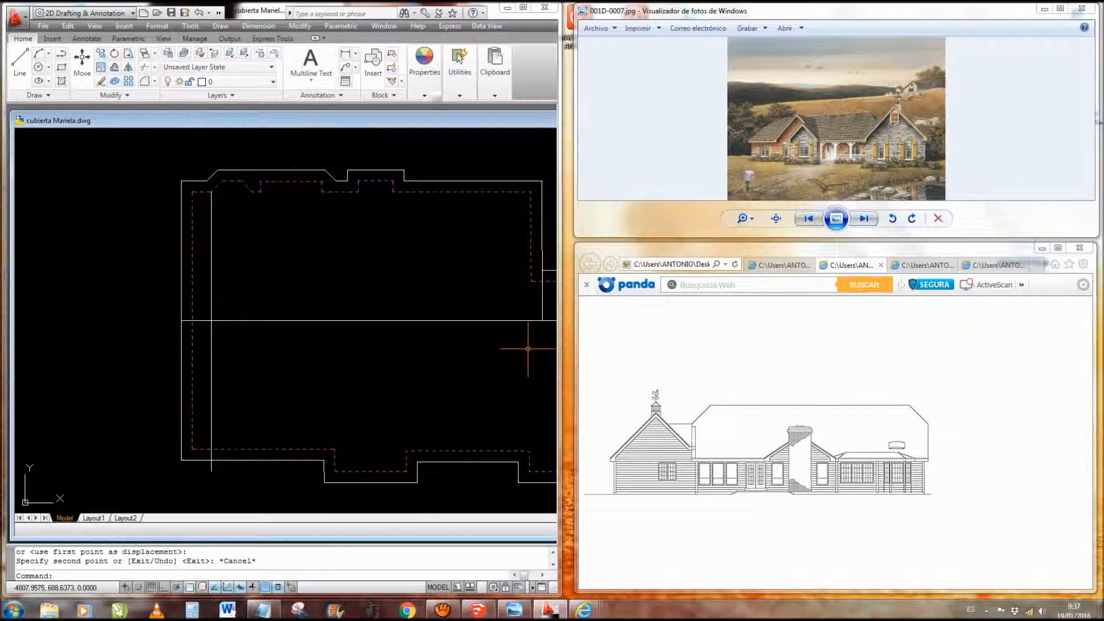
- Copy the rear overhang's left diagonal from its upper endpoint to the intersection of the horizontal ridge and the copied vertical line
{"action": "left_click", "coordinate": [330, 175]}
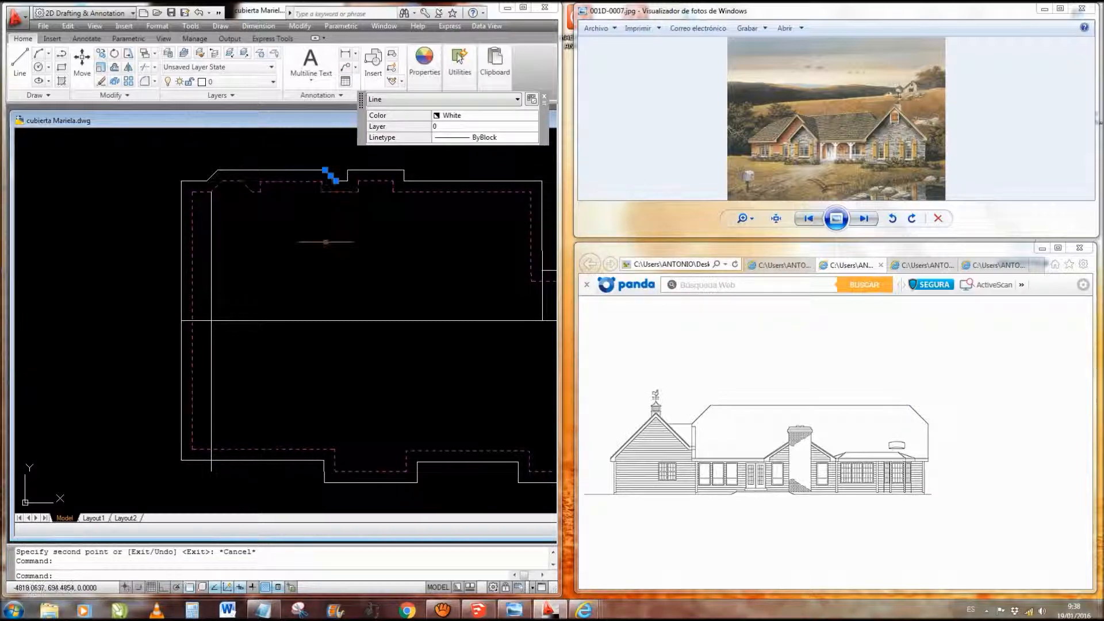
{"action": "key", "text": "Escape"}
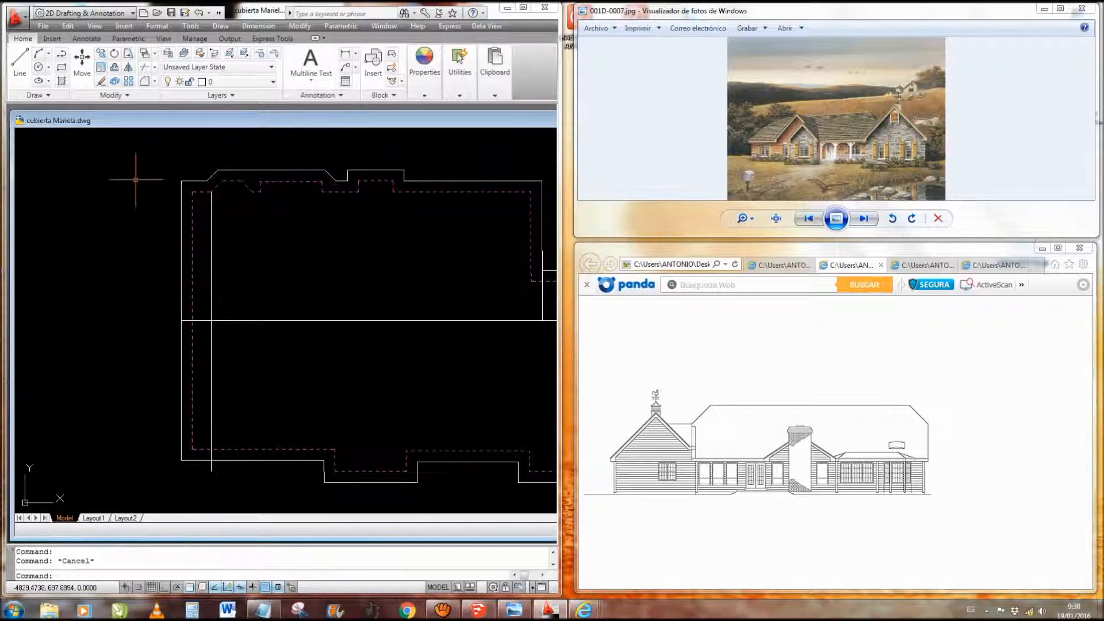
{"action": "left_click", "coordinate": [213, 174]}
{"action": "right_click", "coordinate": [212, 174]}
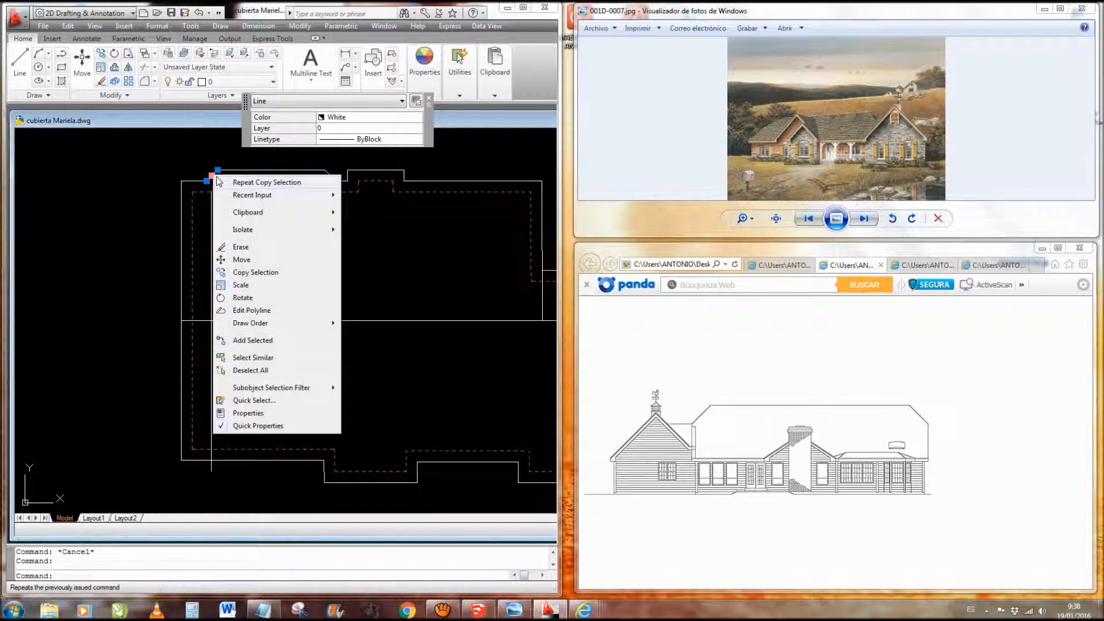
{"action": "left_click", "coordinate": [253, 271]}
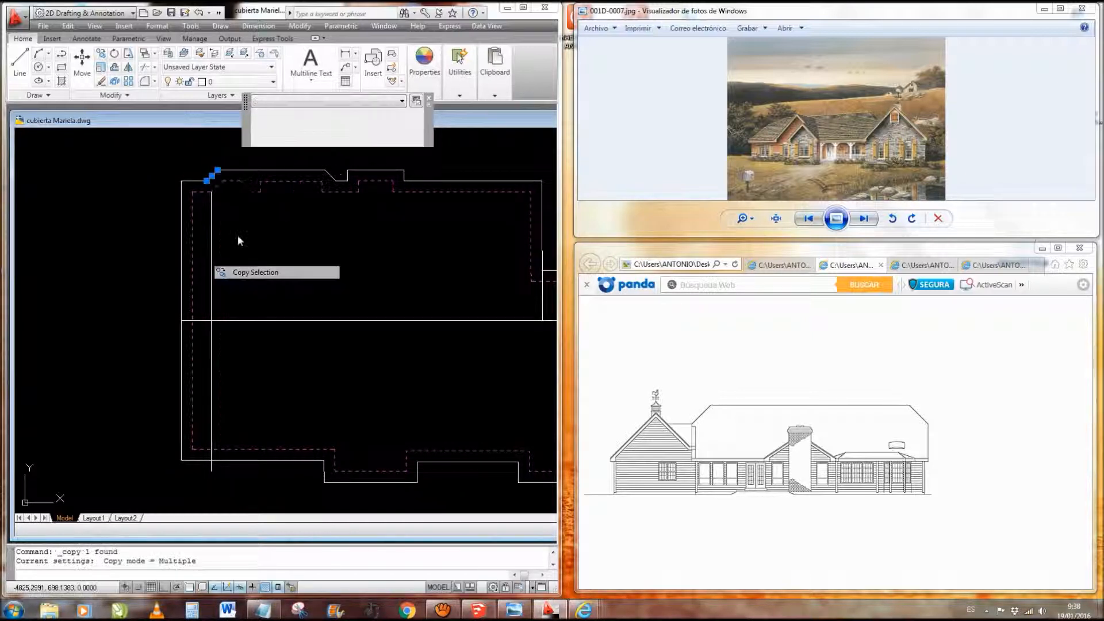
{"action": "left_click", "coordinate": [217, 170]}
{"action": "left_click", "coordinate": [211, 320]}
{"action": "key", "text": "Escape"}
{"action": "left_click", "coordinate": [331, 176]}
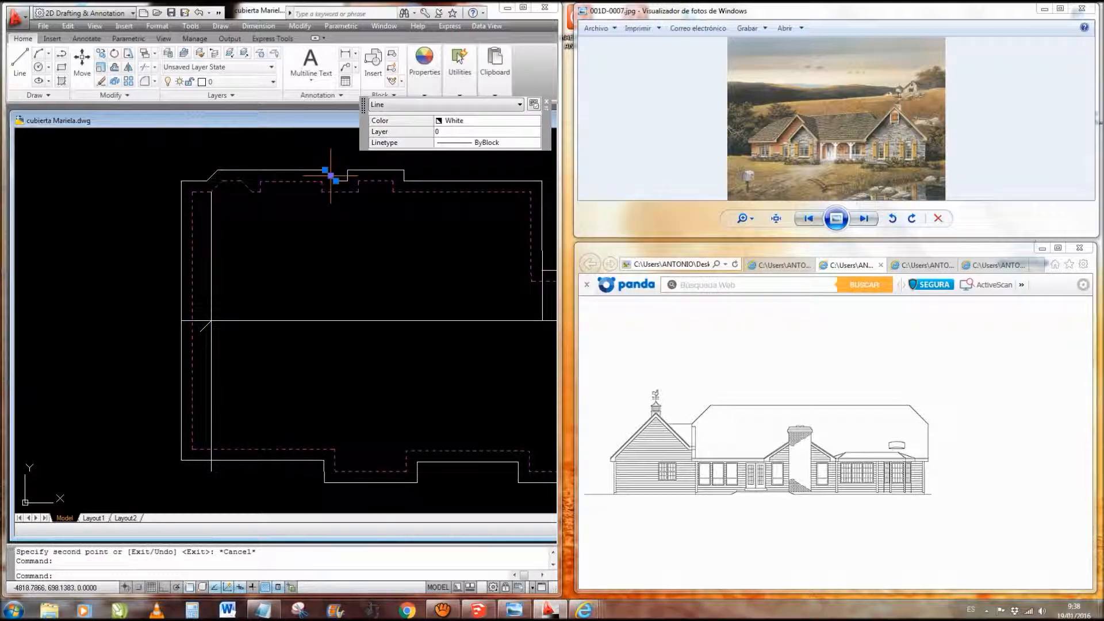
{"action": "right_click", "coordinate": [331, 176]}
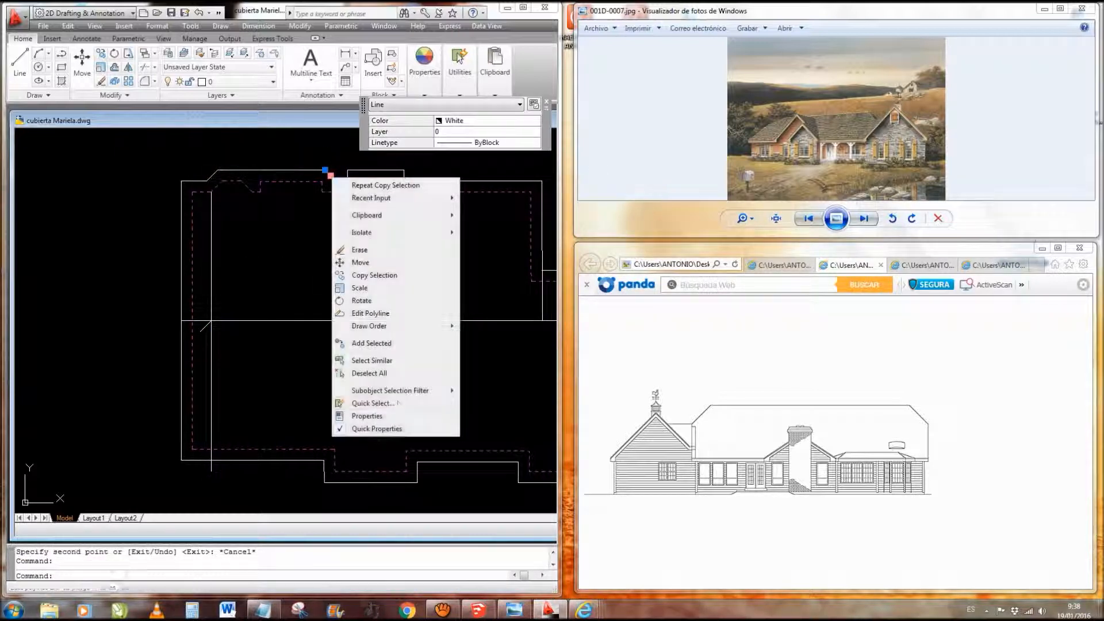
{"action": "left_click", "coordinate": [366, 276]}
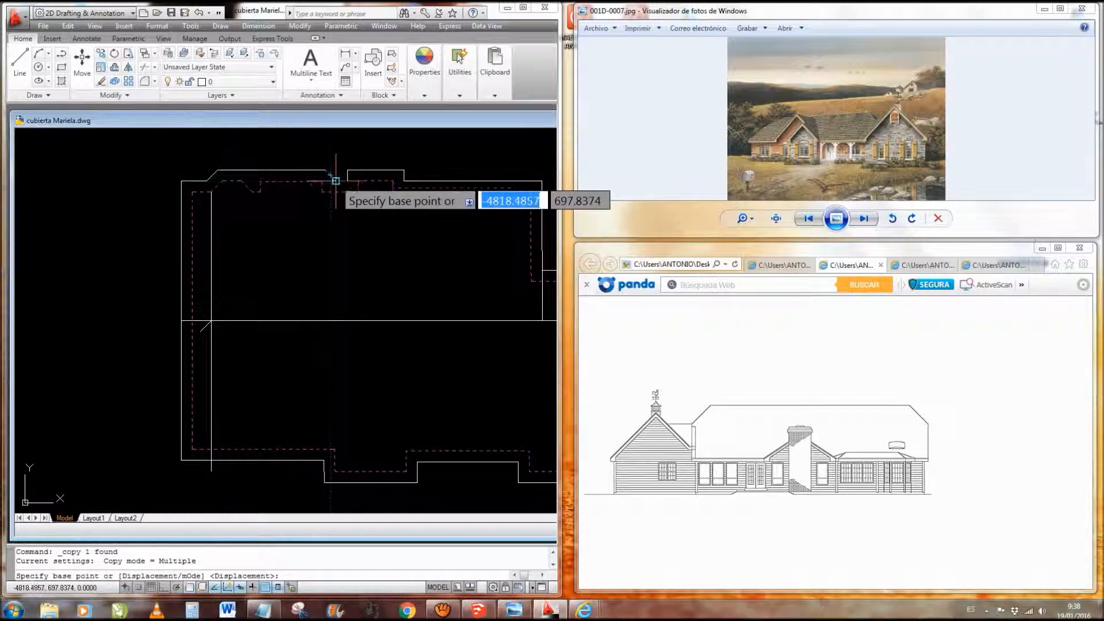
{"action": "left_click", "coordinate": [210, 320]}
{"action": "key", "text": "Escape"}
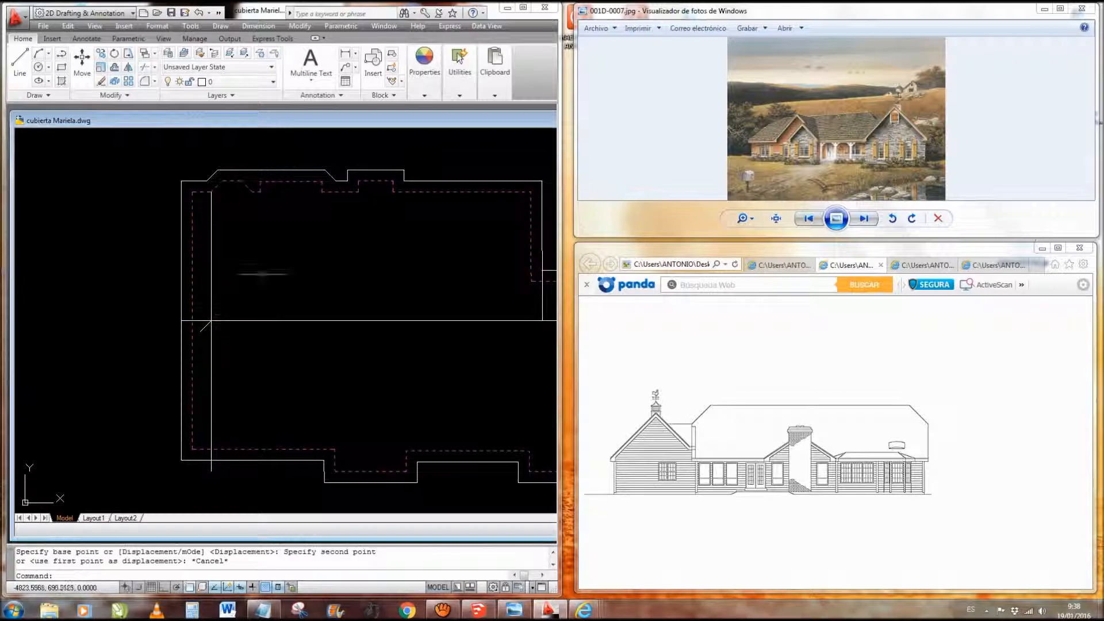
- Copy the rear overhang's right diagonal from its lower endpoint to the ridge and vertical line intersection, and delete that vertical guide line
{"action": "left_click", "coordinate": [330, 175]}
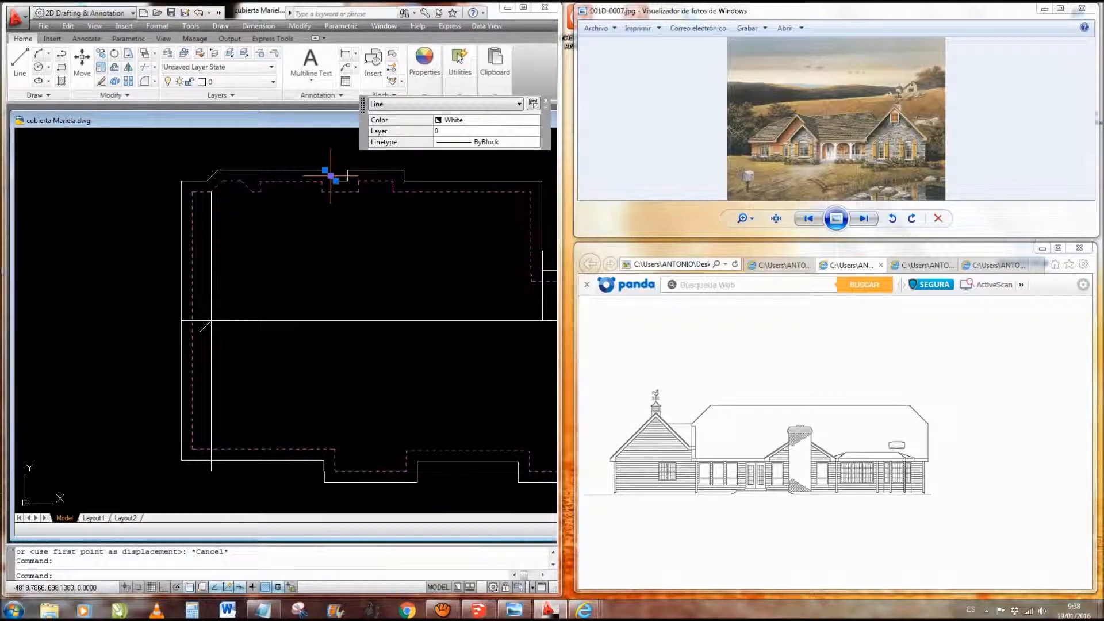
{"action": "right_click", "coordinate": [331, 176]}
{"action": "left_click", "coordinate": [367, 275]}
{"action": "left_click", "coordinate": [332, 177]}
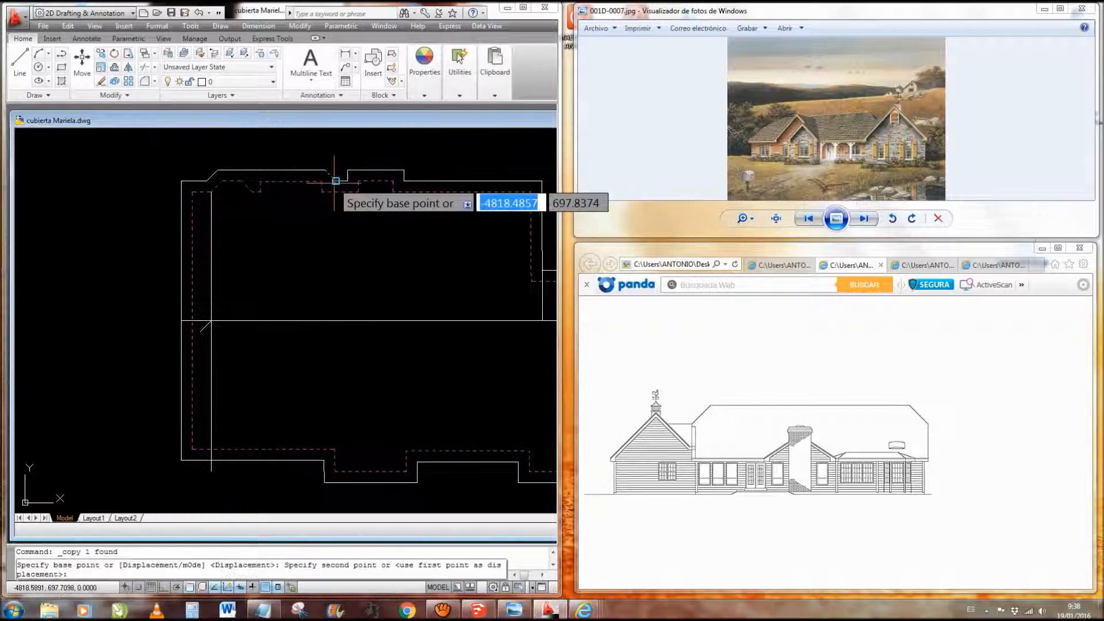
{"action": "left_click", "coordinate": [211, 320]}
{"action": "key", "text": "Escape"}
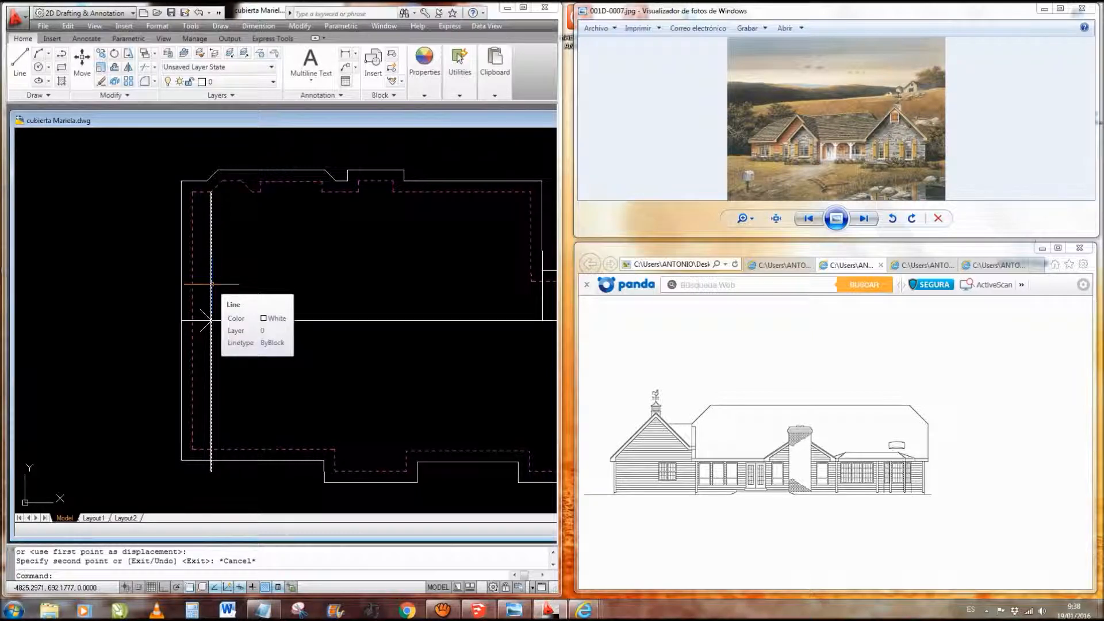
{"action": "left_click", "coordinate": [211, 284]}
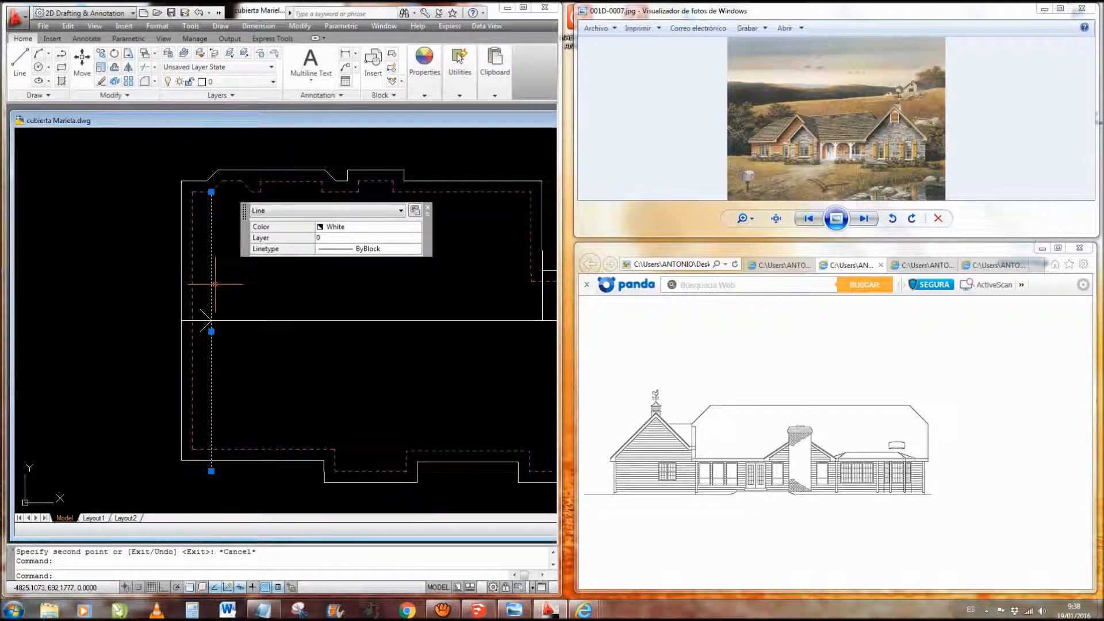
{"action": "key", "text": "Delete"}
- Extend the two short diagonals at the ridge's left end out to the left overhang edge
{"action": "scroll", "coordinate": [215, 321], "scroll_direction": "up", "scroll_amount": 3}
{"action": "left_click", "coordinate": [139, 263]}
{"action": "type", "text": "e"}
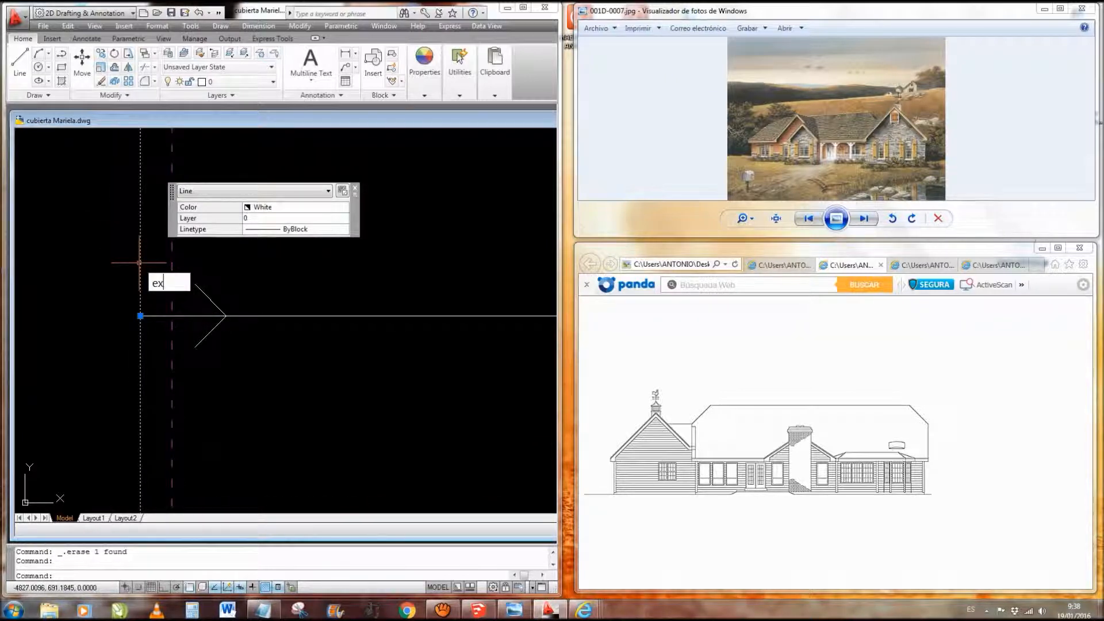
{"action": "type", "text": "x"}
{"action": "key", "text": "Return"}
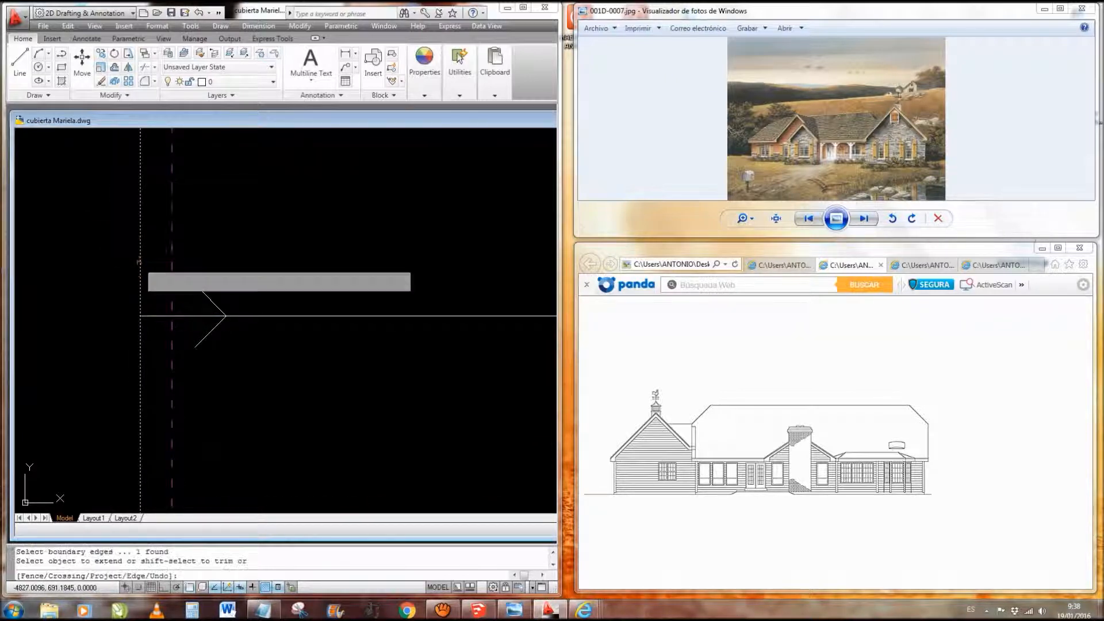
{"action": "left_click", "coordinate": [204, 292]}
{"action": "scroll", "coordinate": [253, 366], "scroll_direction": "down", "scroll_amount": 4}
{"action": "key", "text": "Escape"}
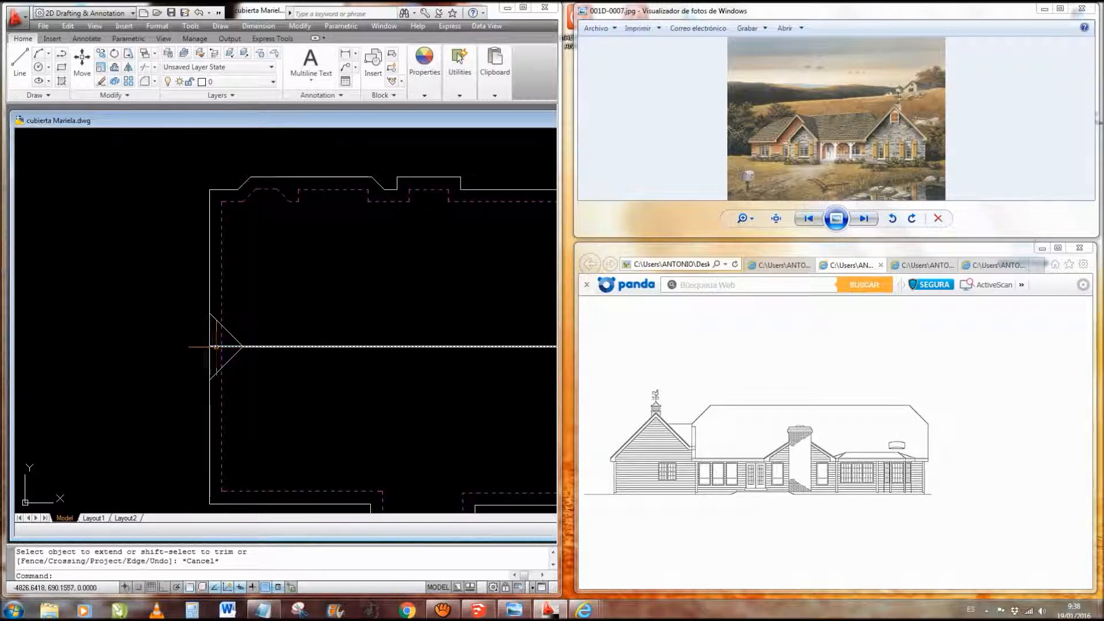
- Shorten the ridge's left end to the vertex where the two diagonals meet
{"action": "left_click", "coordinate": [216, 347]}
{"action": "left_click", "coordinate": [209, 346]}
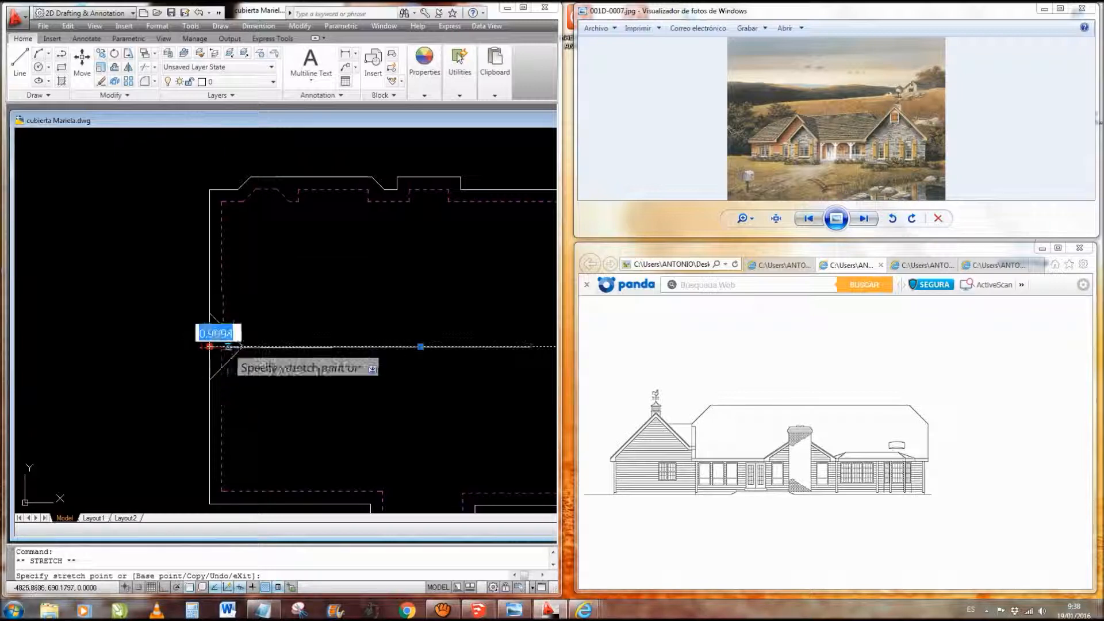
{"action": "key", "text": "Escape"}
{"action": "scroll", "coordinate": [244, 346], "scroll_direction": "down", "scroll_amount": 2}
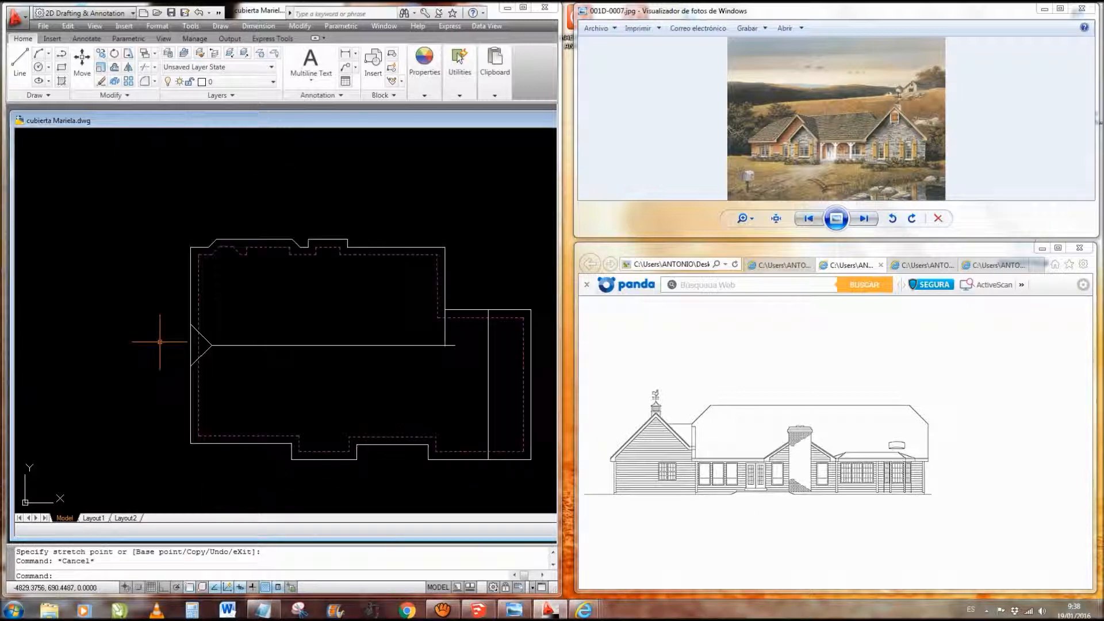
- Measure the horizontal distance from the left hip vertex to the left overhang edge
{"action": "middle_click_drag", "start_coordinate": [297, 365], "coordinate": [291, 365]}
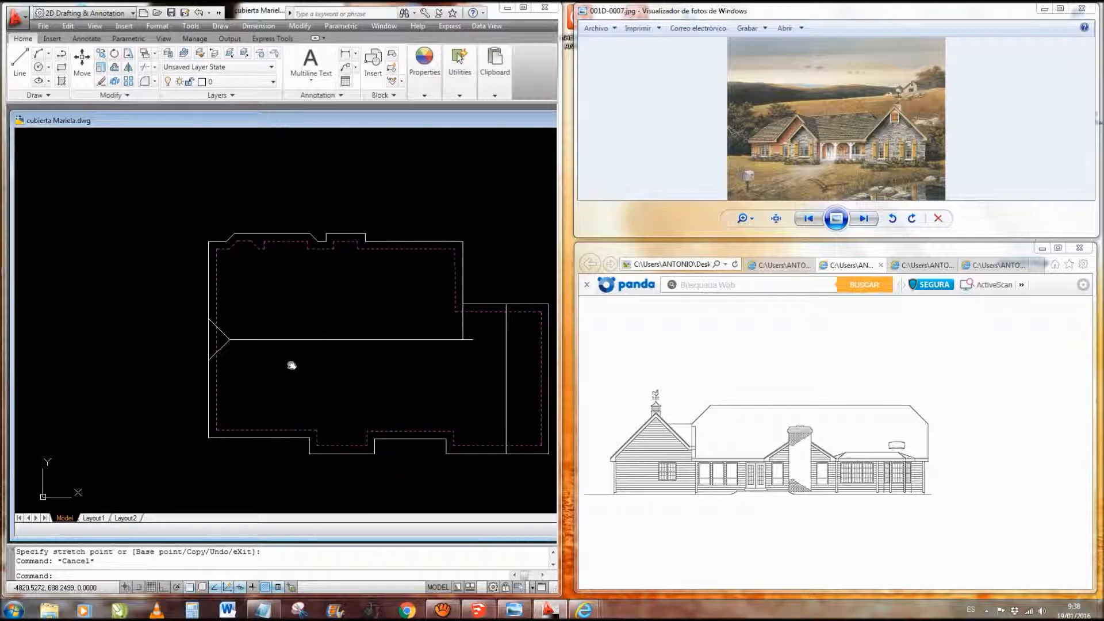
{"action": "scroll", "coordinate": [276, 345], "scroll_direction": "up", "scroll_amount": 2}
{"action": "mouse_move", "coordinate": [266, 320]}
{"action": "middle_mouse_down"}
{"action": "mouse_move", "coordinate": [249, 312]}
{"action": "mouse_move", "coordinate": [307, 315]}
{"action": "mouse_move", "coordinate": [362, 290]}
{"action": "mouse_move", "coordinate": [332, 285]}
{"action": "middle_mouse_up"}
{"action": "left_click", "coordinate": [494, 97]}
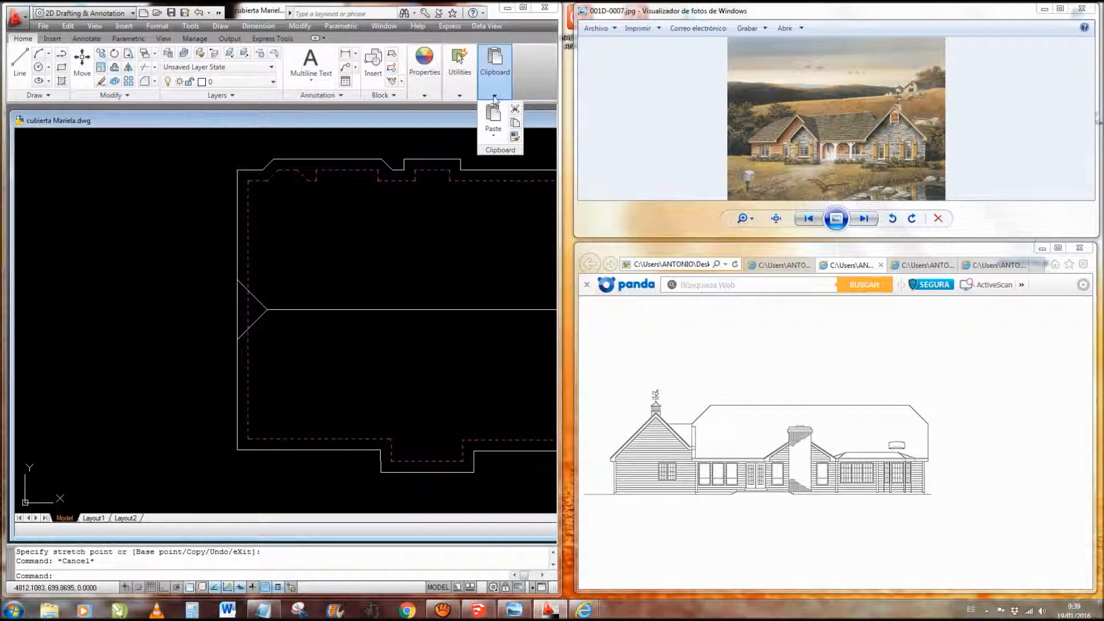
{"action": "left_click", "coordinate": [459, 66]}
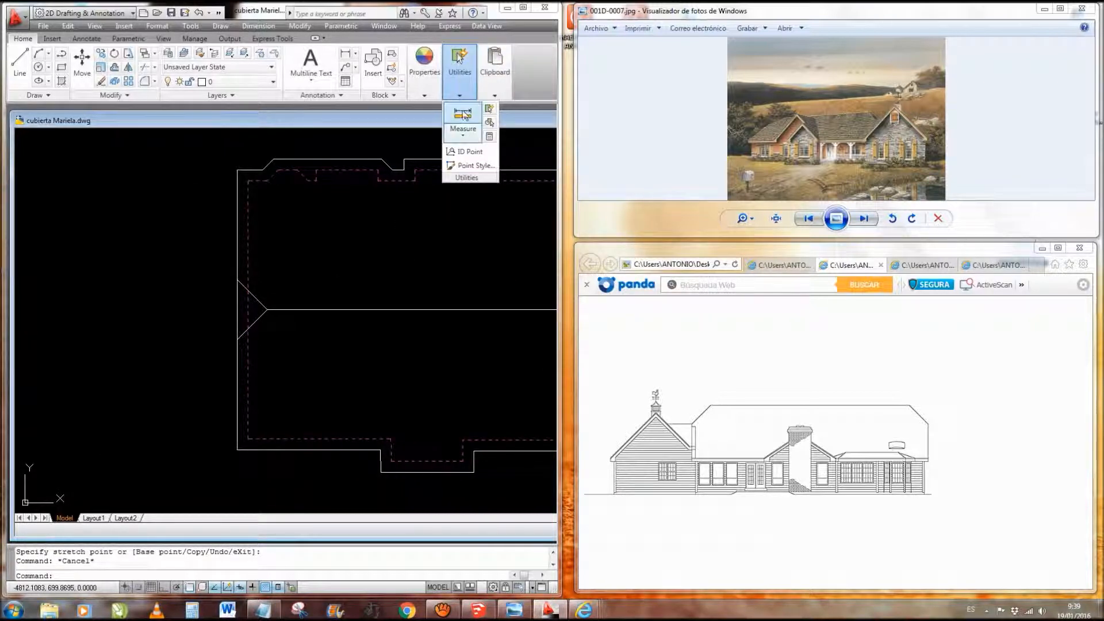
{"action": "left_click", "coordinate": [464, 117]}
{"action": "scroll", "coordinate": [270, 307], "scroll_direction": "up", "scroll_amount": 2}
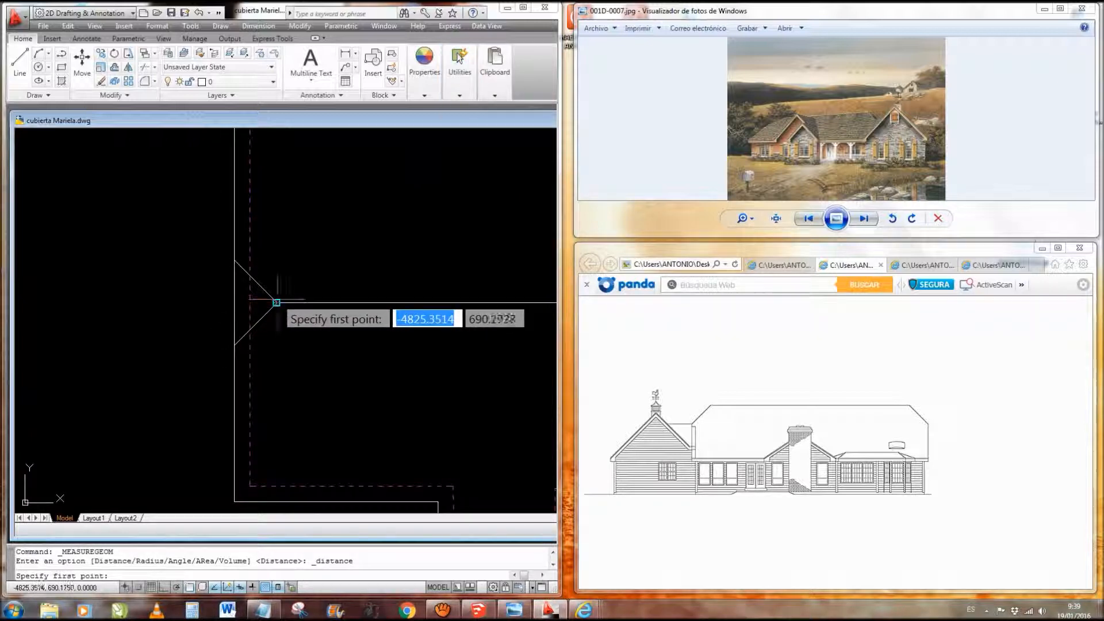
{"action": "left_click", "coordinate": [277, 303]}
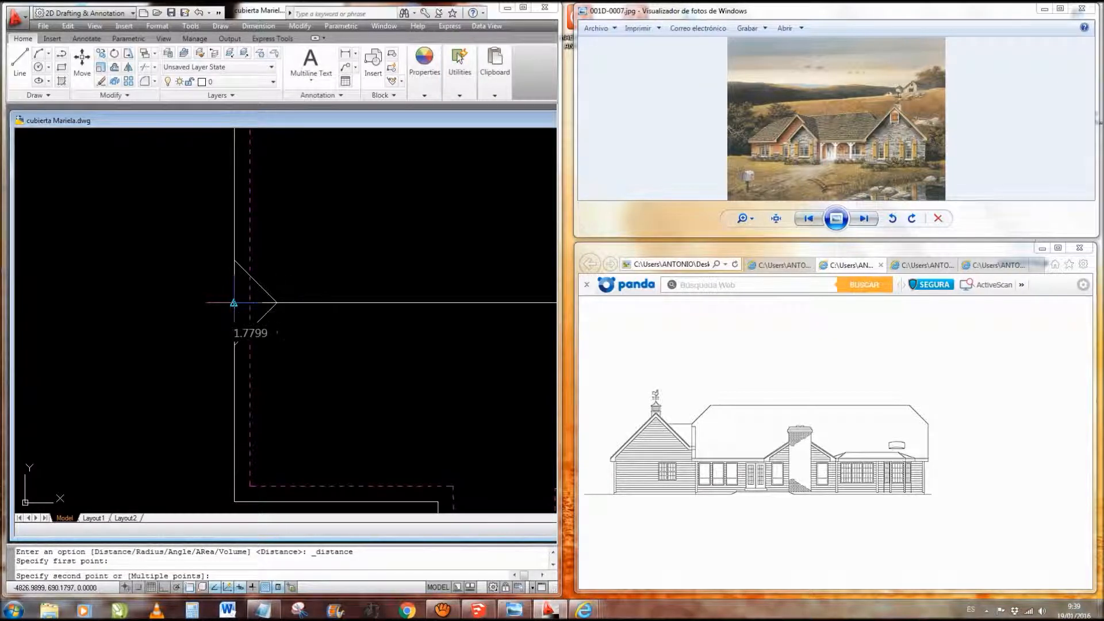
{"action": "key", "text": "Escape"}
- Copy the main body's right overhang edge 1.638 inward along the ridge from its lower endpoint
{"action": "scroll", "coordinate": [233, 305], "scroll_direction": "down", "scroll_amount": 3}
{"action": "scroll", "coordinate": [316, 316], "scroll_direction": "up", "scroll_amount": 8}
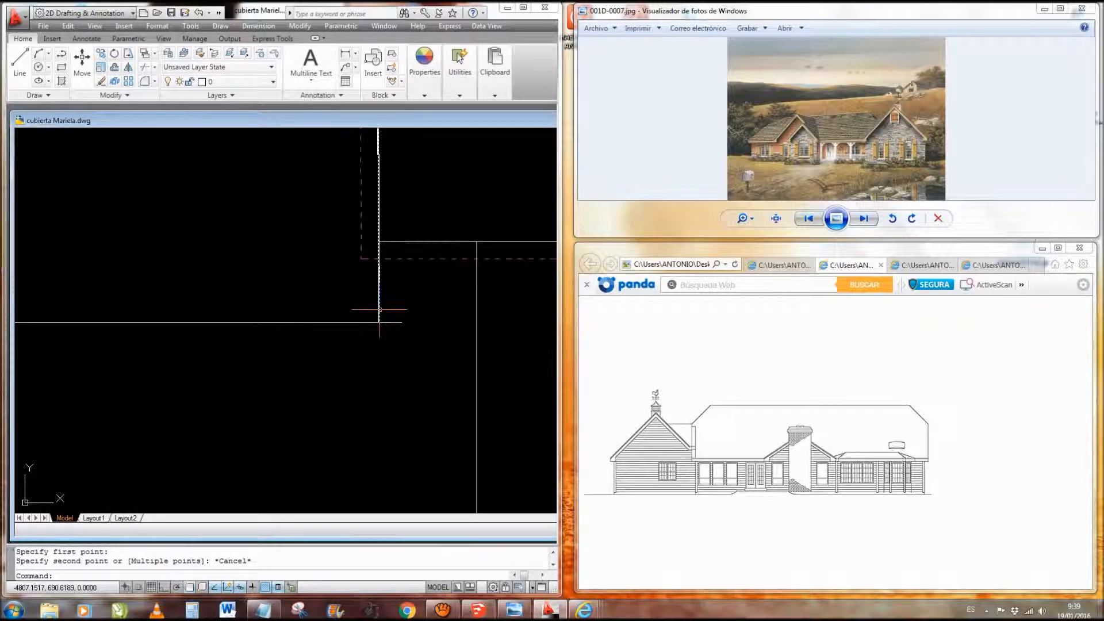
{"action": "left_click", "coordinate": [379, 313]}
{"action": "right_click", "coordinate": [380, 310]}
{"action": "left_click", "coordinate": [421, 407]}
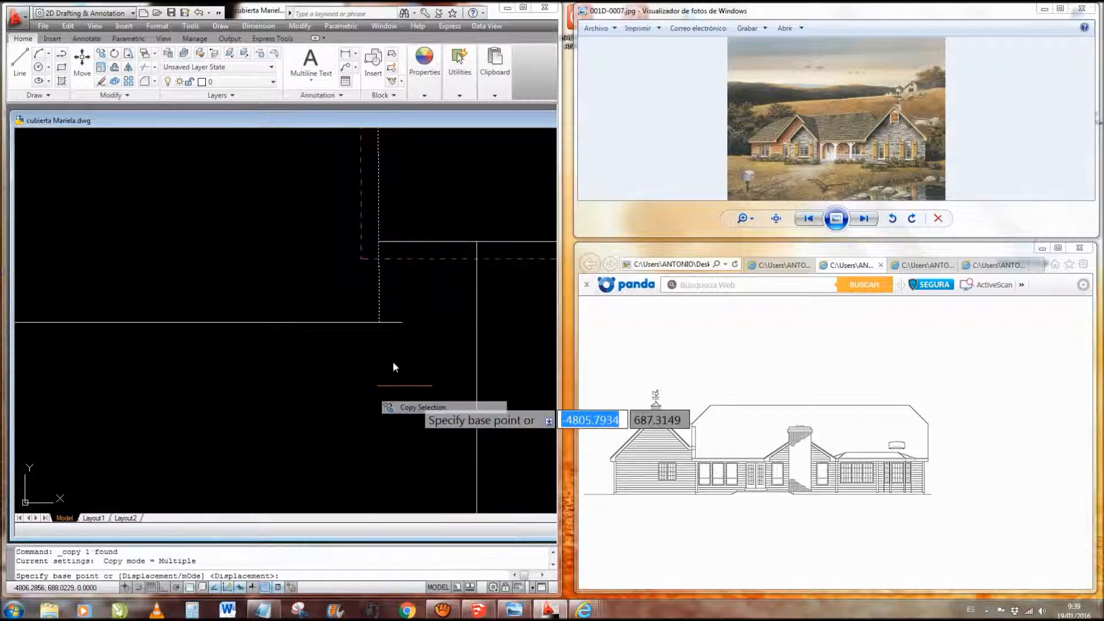
{"action": "left_click", "coordinate": [379, 322]}
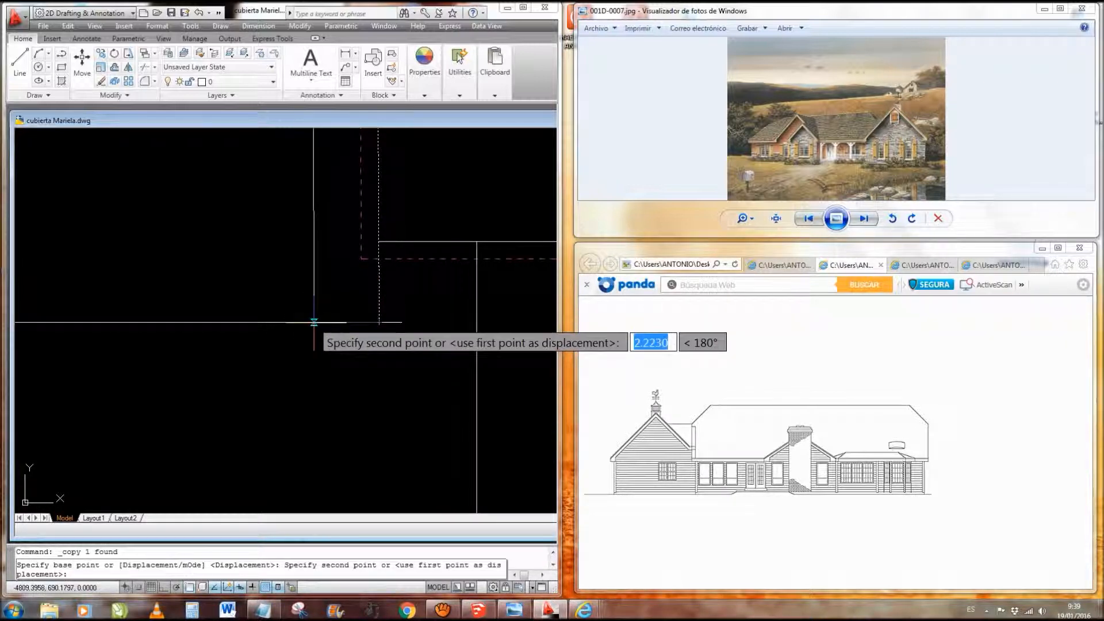
{"action": "type", "text": "1."}
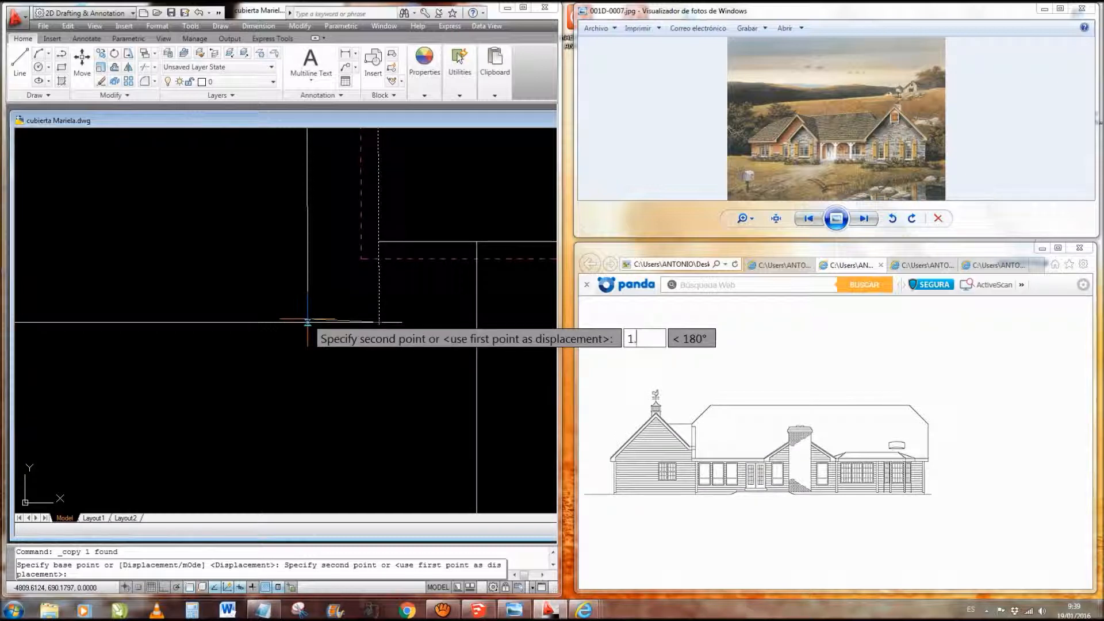
{"action": "key", "text": "Return"}
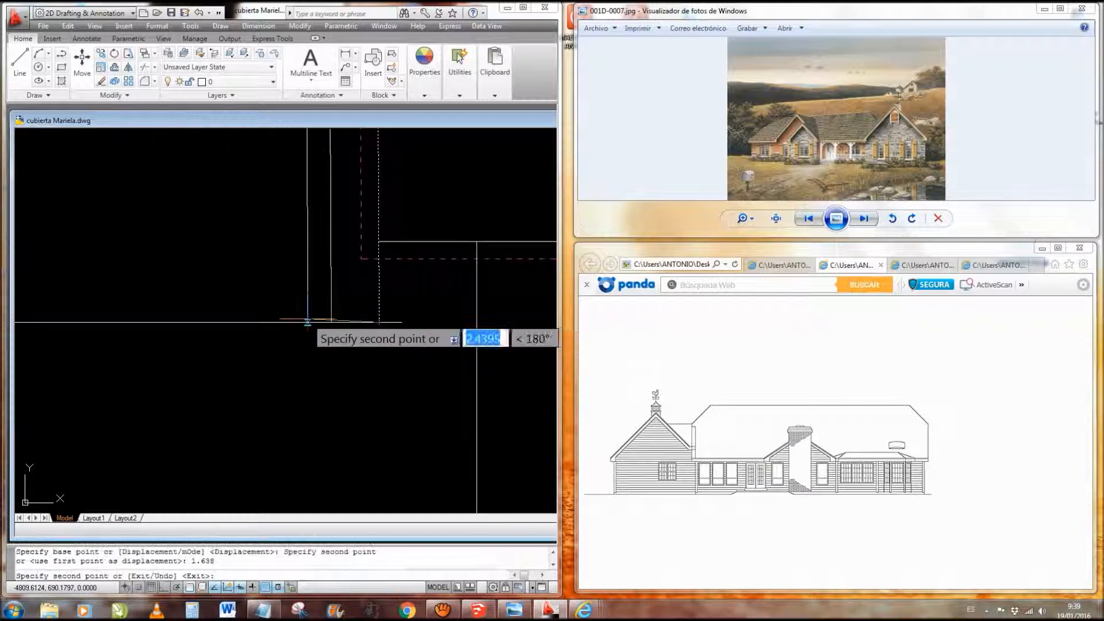
{"action": "key", "text": "Escape"}
- Copy the lower left hip line from its outer endpoint to the intersection of the ridge and the new vertical guide
{"action": "scroll", "coordinate": [431, 284], "scroll_direction": "down", "scroll_amount": 5}
{"action": "middle_click_drag", "start_coordinate": [430, 289], "coordinate": [452, 290]}
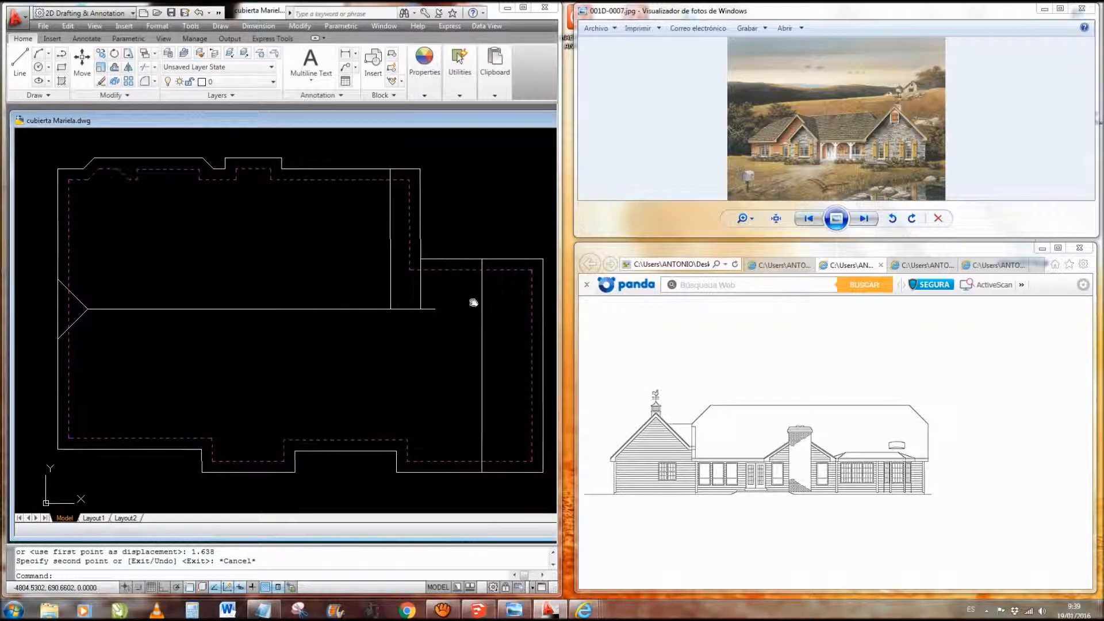
{"action": "left_click", "coordinate": [75, 318]}
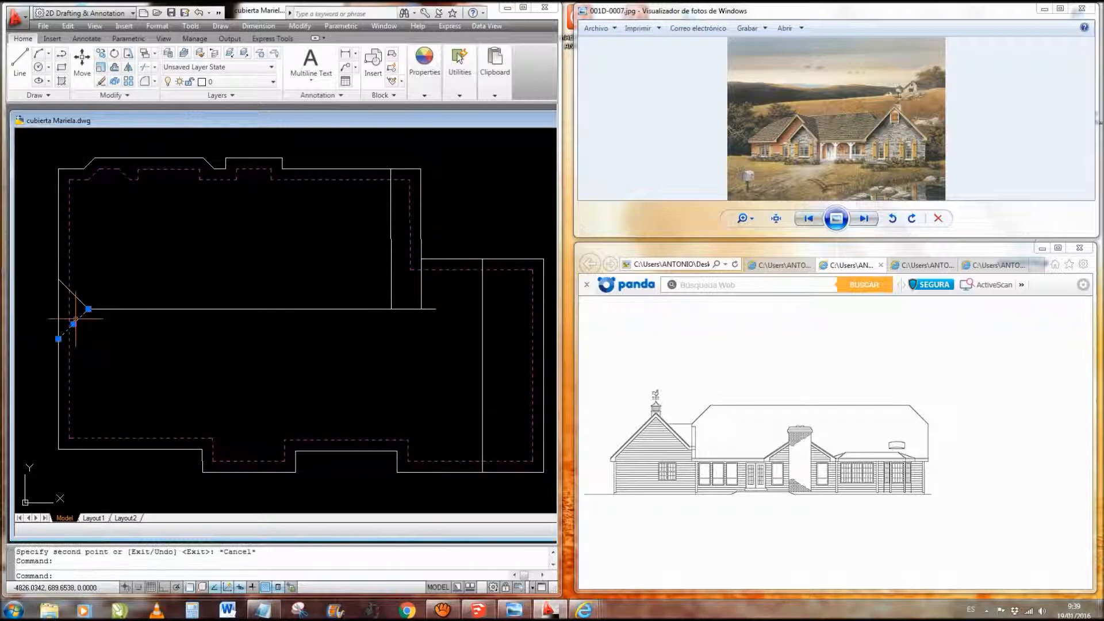
{"action": "right_click", "coordinate": [84, 330]}
{"action": "left_click", "coordinate": [116, 430]}
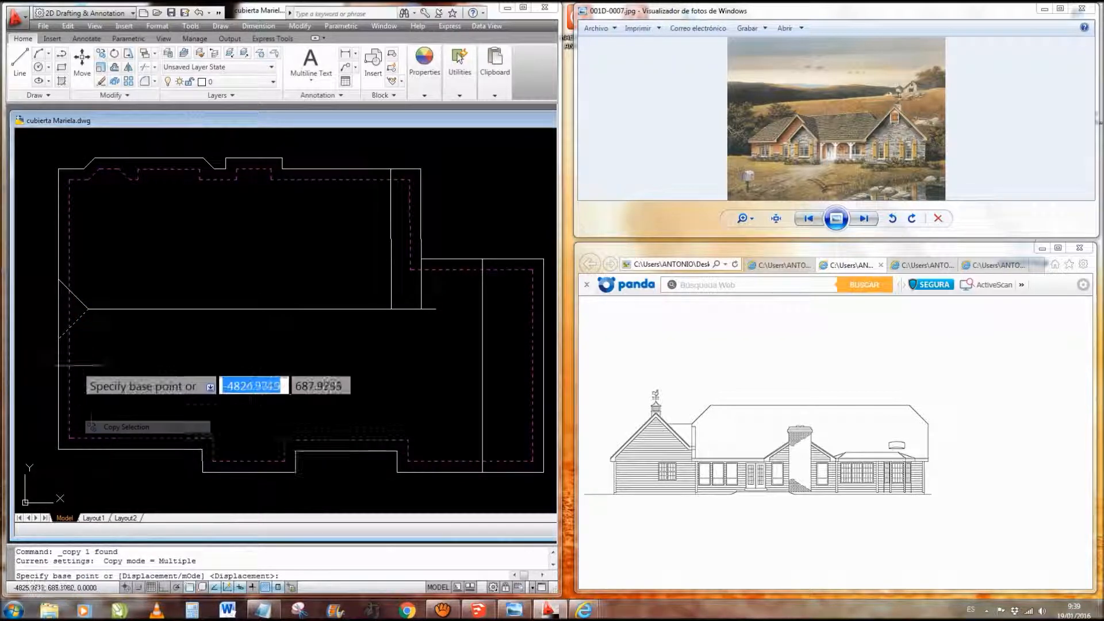
{"action": "left_click", "coordinate": [60, 338]}
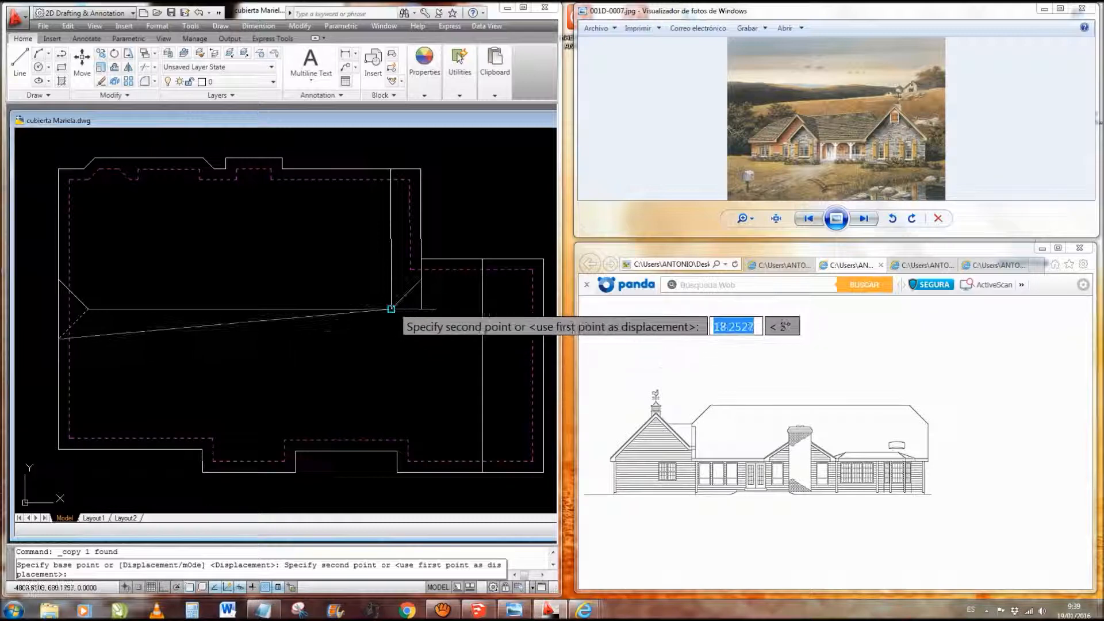
{"action": "left_click", "coordinate": [392, 309]}
{"action": "key", "text": "Escape"}
- Copy the upper left hip line from its outer endpoint to the same intersection of the ridge and vertical guide
{"action": "left_click", "coordinate": [67, 288]}
{"action": "right_click", "coordinate": [86, 304]}
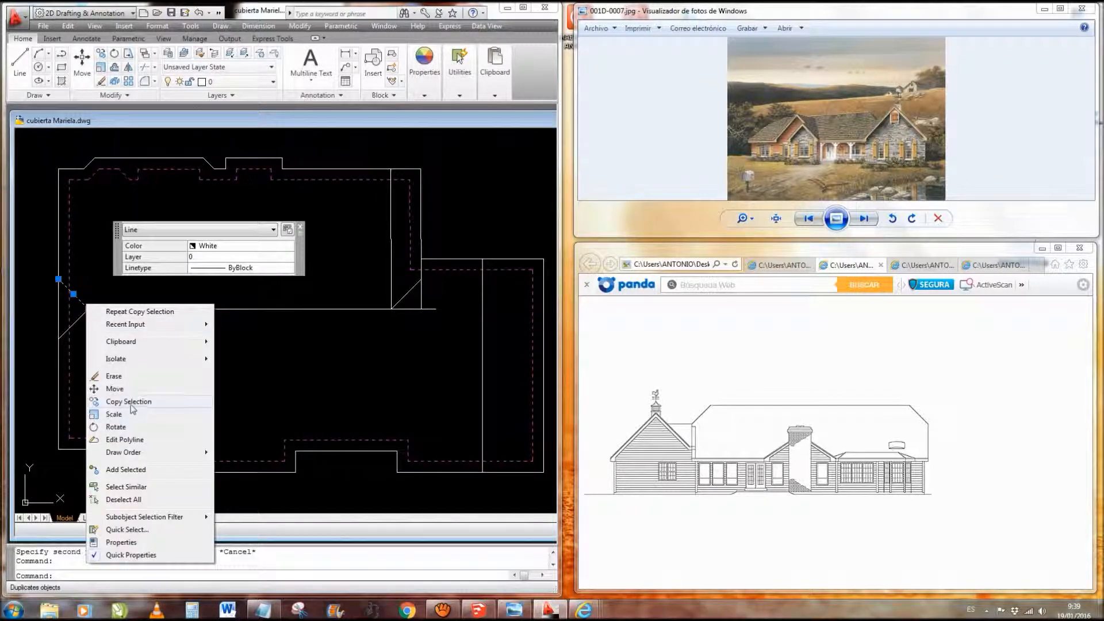
{"action": "left_click", "coordinate": [127, 401]}
{"action": "left_click", "coordinate": [59, 280]}
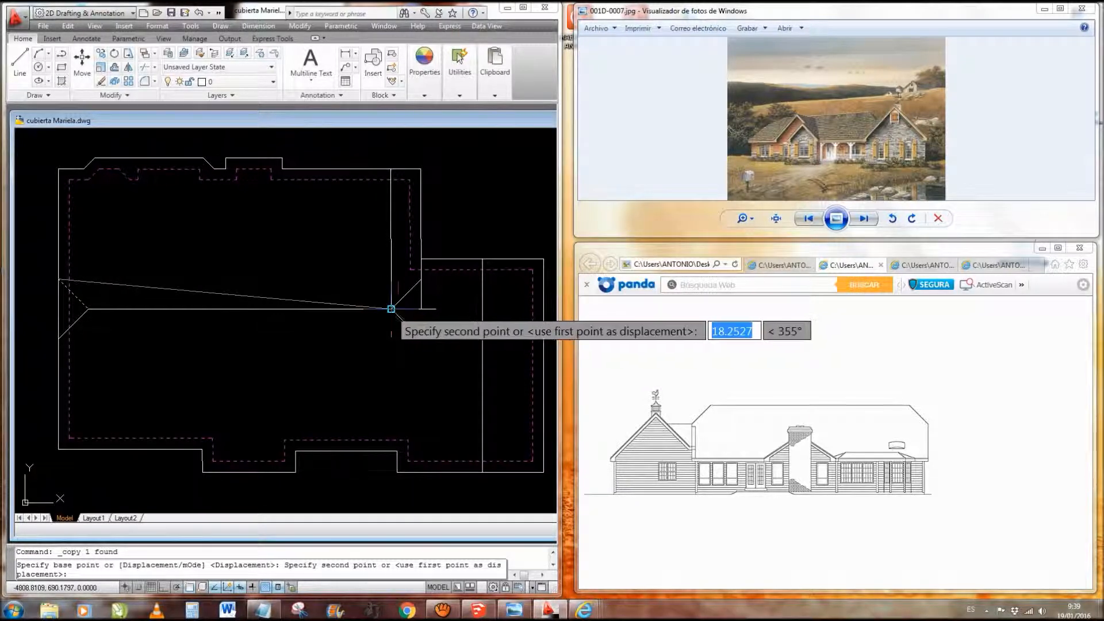
{"action": "left_click", "coordinate": [391, 308]}
{"action": "key", "text": "Escape"}
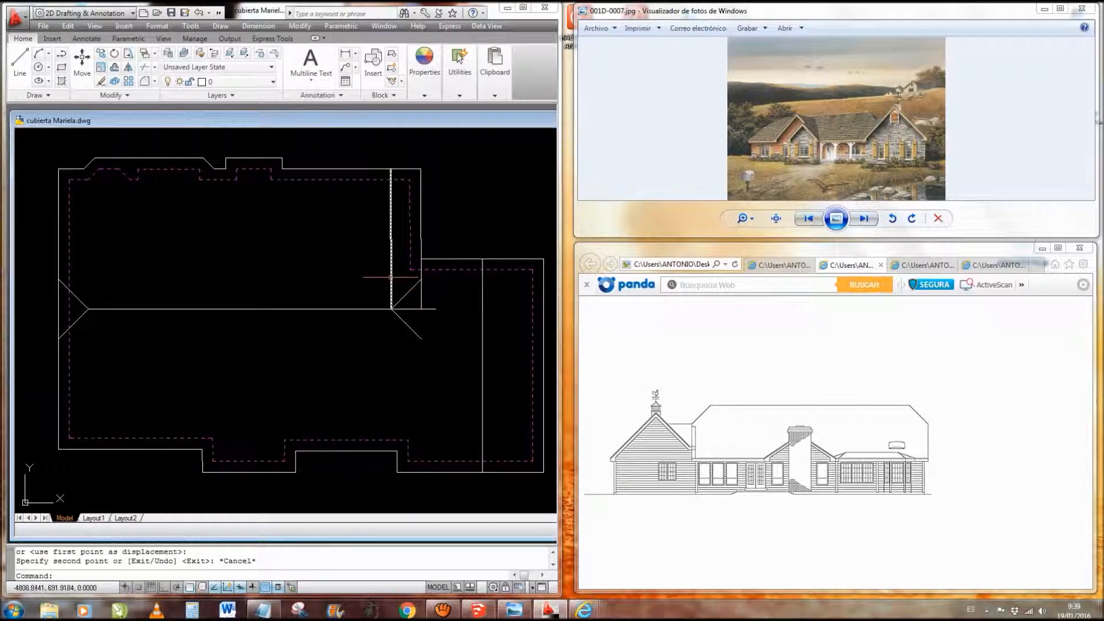
- Delete the right vertical guide line and shorten the ridge's right end to the vertex of the two copied hip lines
{"action": "left_click", "coordinate": [391, 276]}
{"action": "key", "text": "Delete"}
{"action": "scroll", "coordinate": [443, 317], "scroll_direction": "up", "scroll_amount": 5}
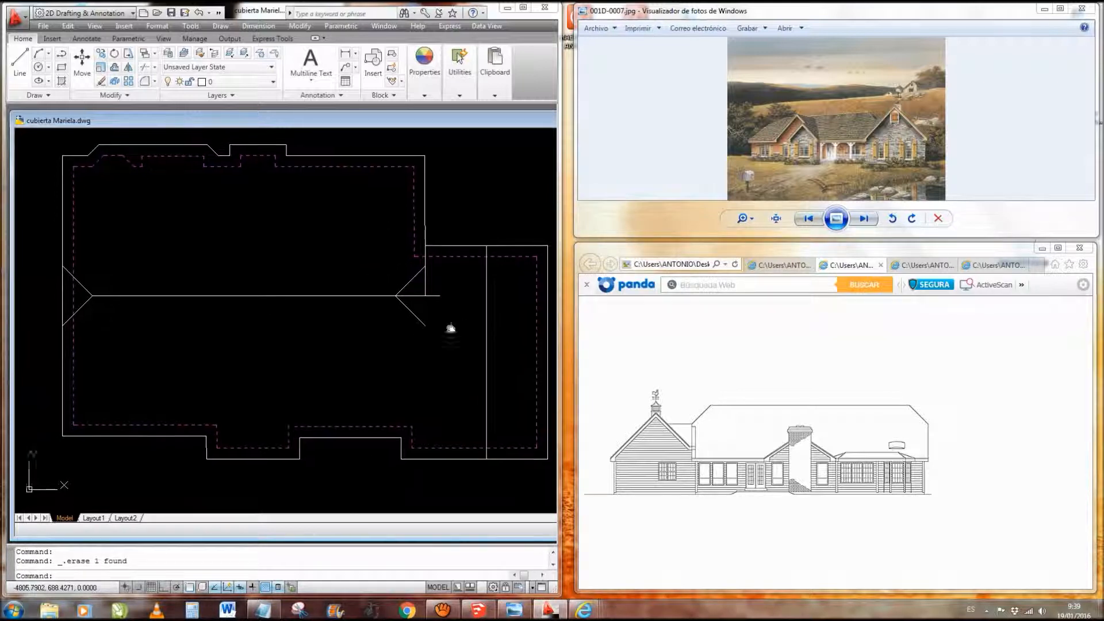
{"action": "left_click", "coordinate": [437, 286]}
{"action": "left_click", "coordinate": [437, 286]}
{"action": "left_click", "coordinate": [374, 286]}
{"action": "key", "text": "Escape"}
- Fillet the lower right hip line with the main body's right overhang edge so they meet in a sharp corner
{"action": "middle_click_drag", "start_coordinate": [450, 333], "coordinate": [456, 337]}
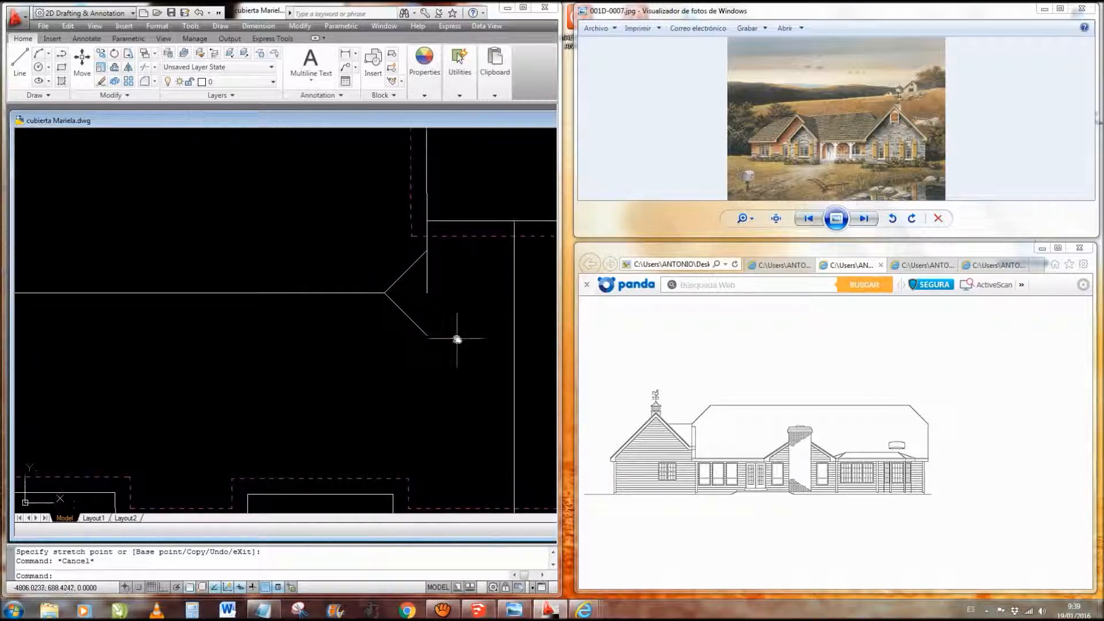
{"action": "middle_click_drag", "start_coordinate": [446, 394], "coordinate": [459, 351]}
{"action": "scroll", "coordinate": [480, 316], "scroll_direction": "down", "scroll_amount": 4}
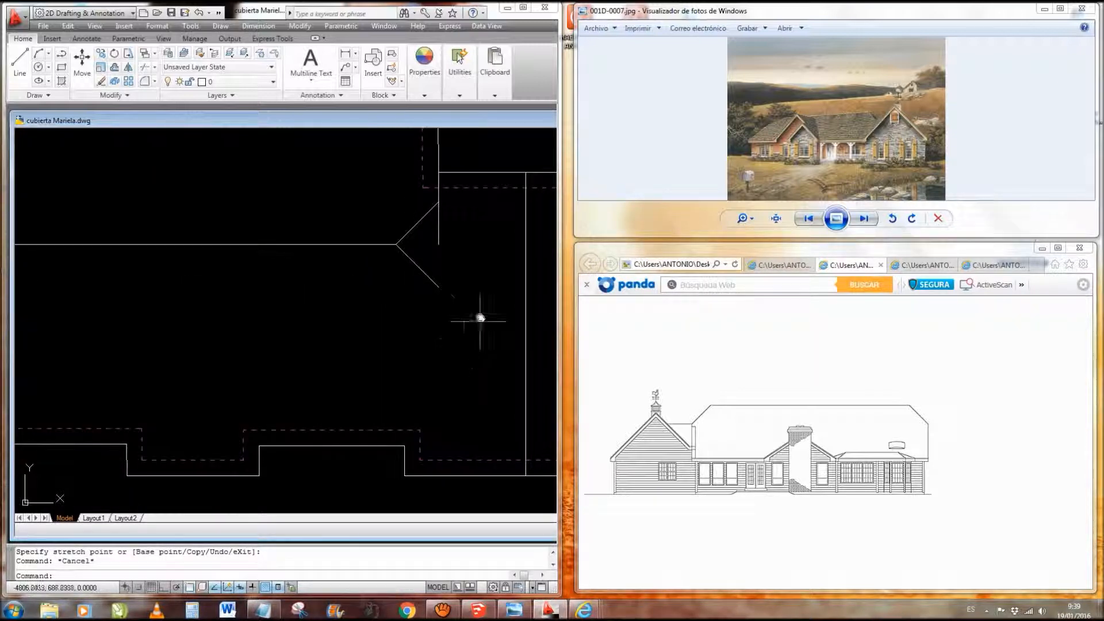
{"action": "middle_click_drag", "start_coordinate": [470, 305], "coordinate": [476, 324]}
{"action": "scroll", "coordinate": [456, 284], "scroll_direction": "up", "scroll_amount": 2}
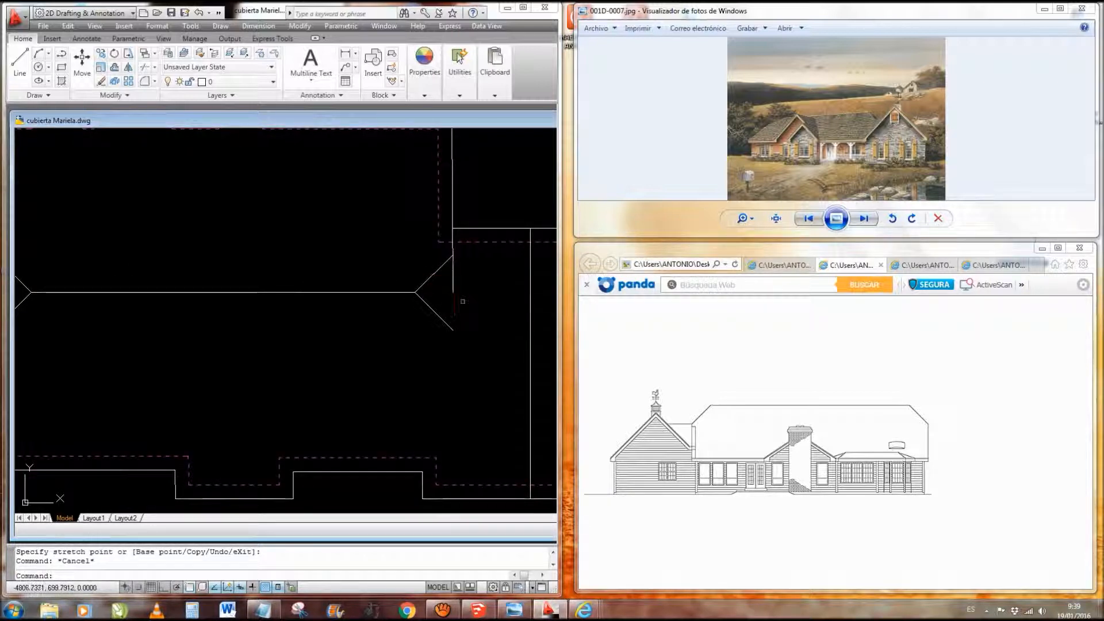
{"action": "type", "text": "f"}
{"action": "key", "text": "Return"}
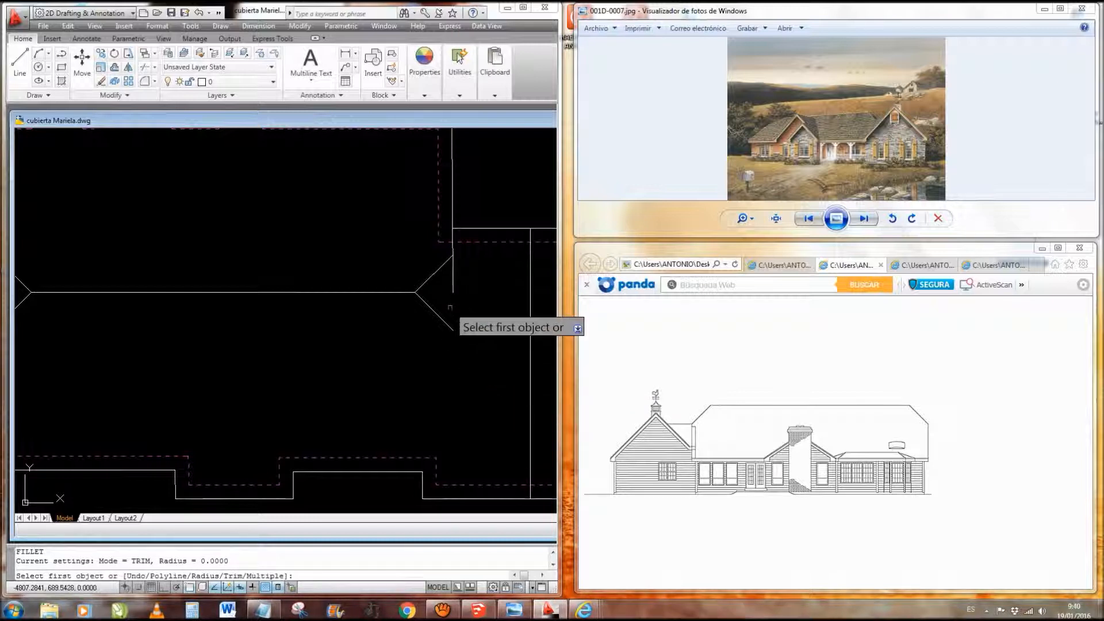
{"action": "left_click", "coordinate": [446, 323]}
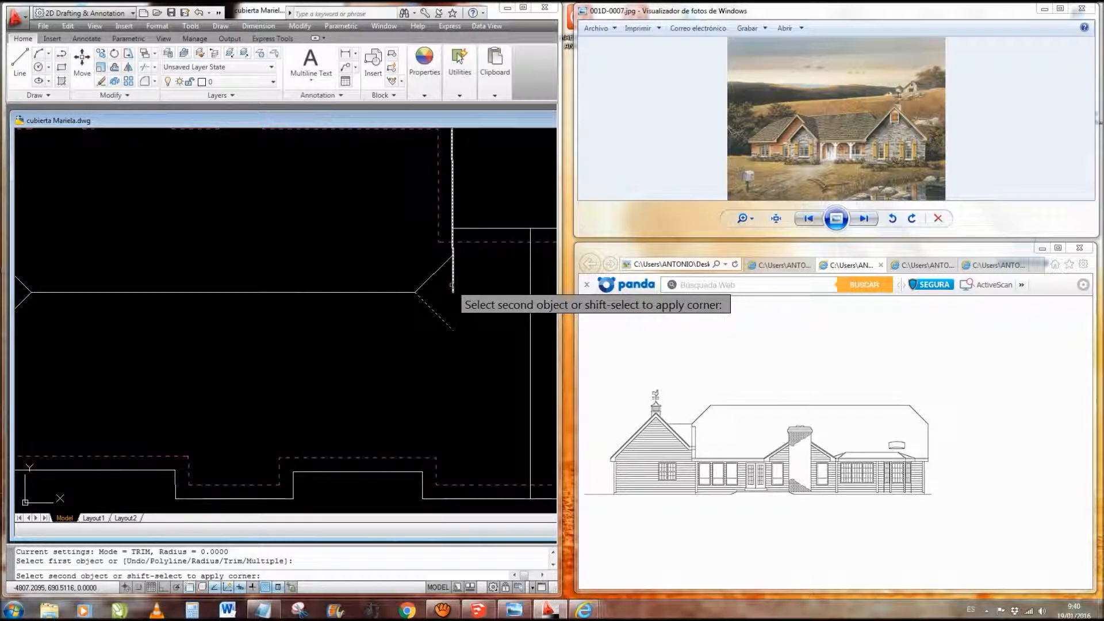
{"action": "key", "text": "Escape"}
{"action": "scroll", "coordinate": [468, 311], "scroll_direction": "down", "scroll_amount": 3}
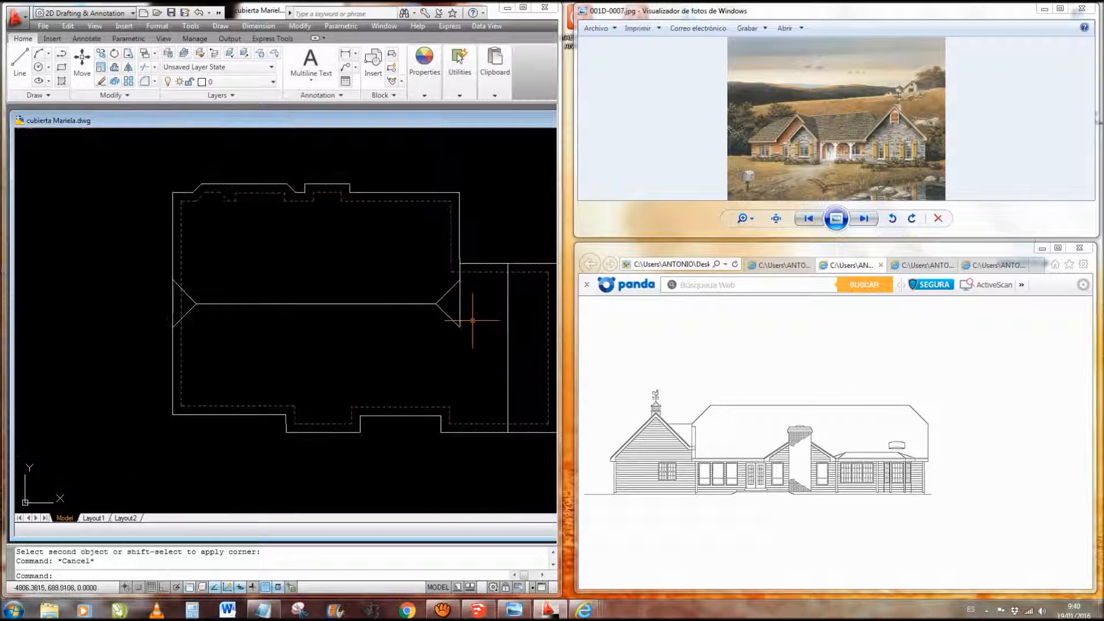
{"action": "middle_click_drag", "start_coordinate": [479, 349], "coordinate": [412, 339]}
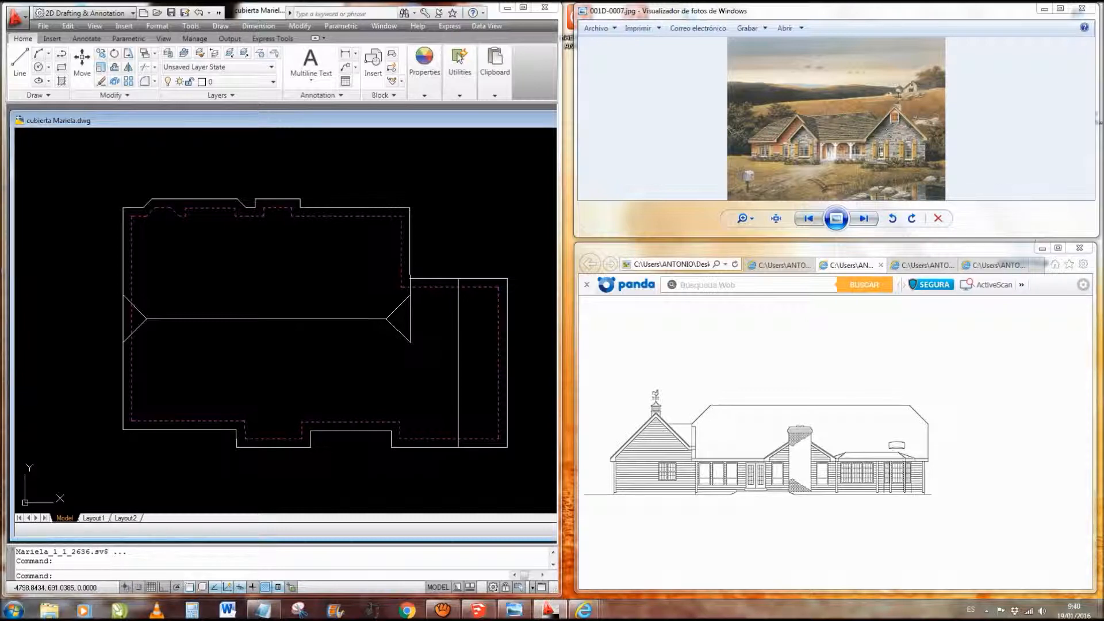
- Switch to the house photo and enlarge the junction between the main roof and the stone gable
{"action": "left_click", "coordinate": [744, 219]}
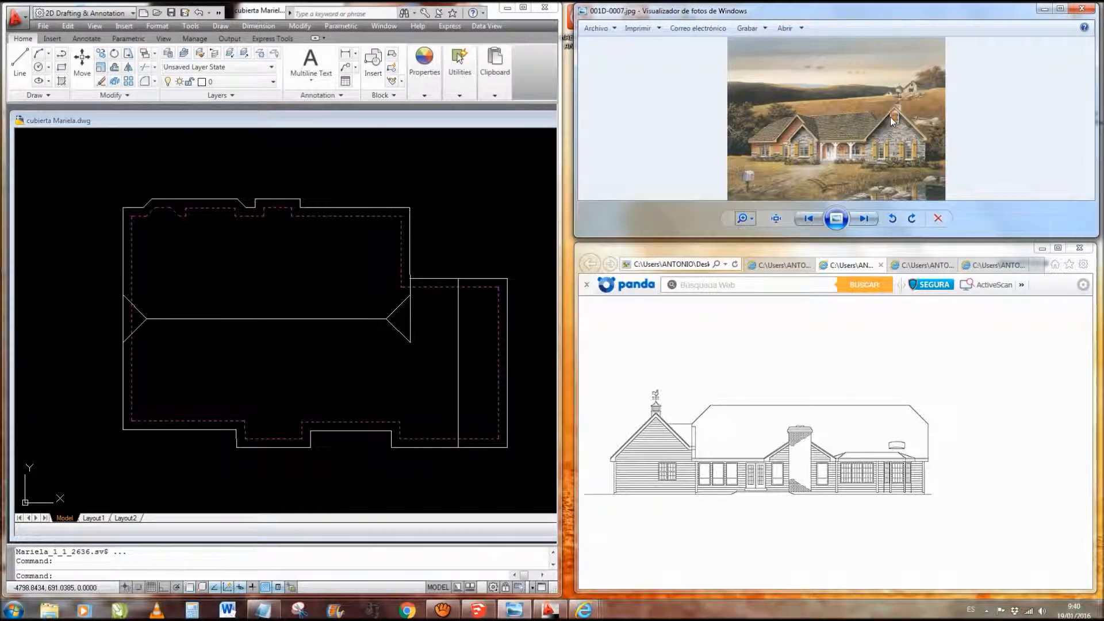
{"action": "scroll", "coordinate": [882, 133], "scroll_direction": "up", "scroll_amount": 5}
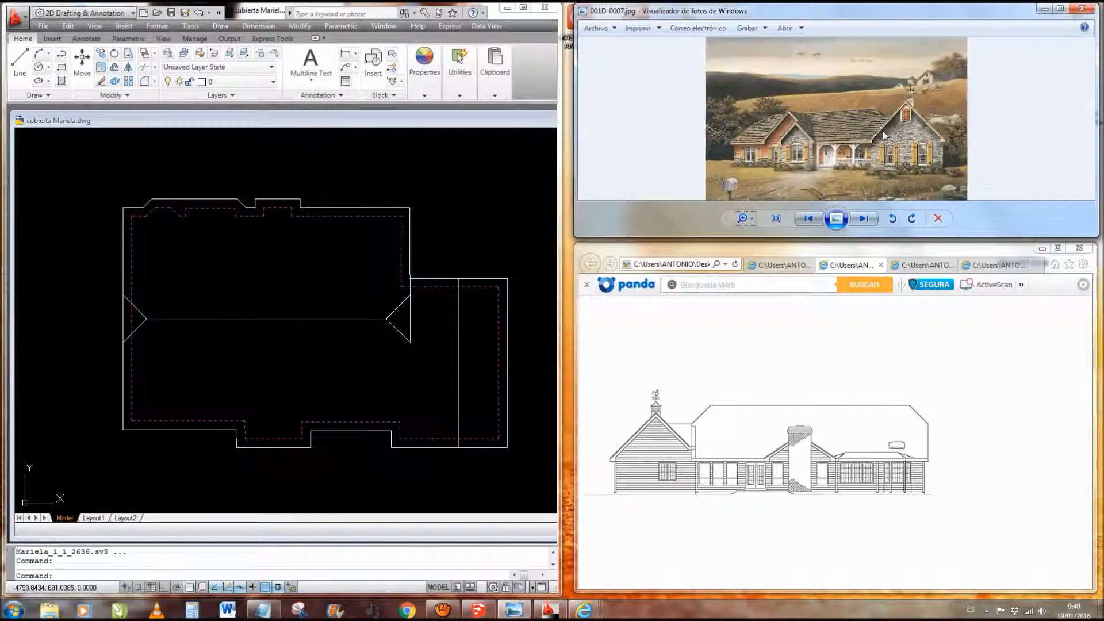
{"action": "scroll", "coordinate": [897, 122], "scroll_direction": "up", "scroll_amount": 1}
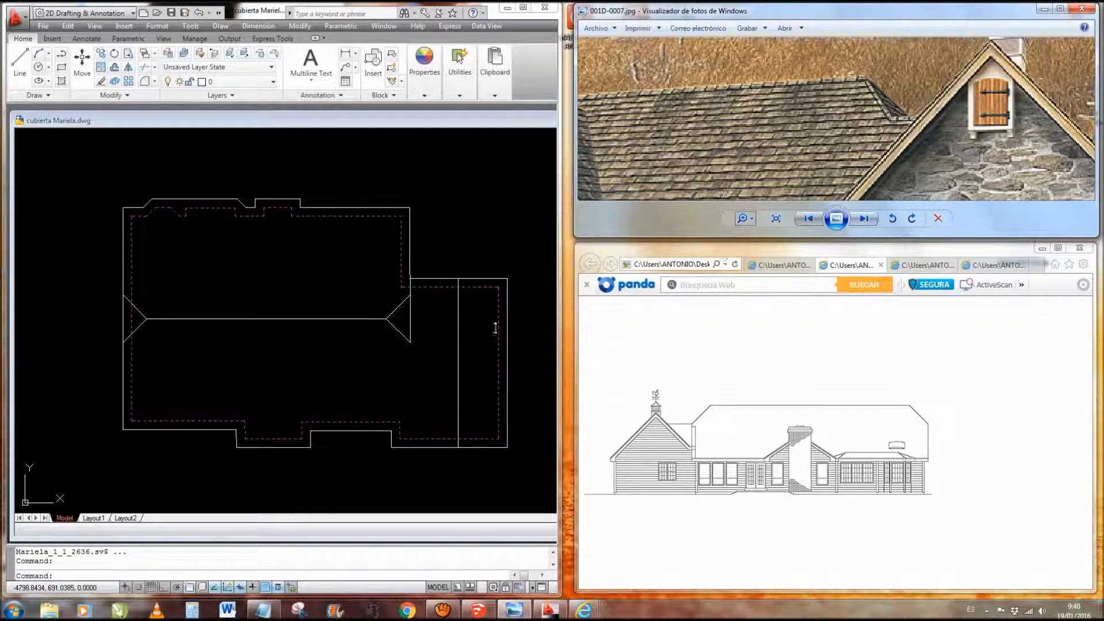
- Copy the right wing's upper overhang edge from its left endpoint to the outer end of the lower right hip line
{"action": "left_click", "coordinate": [436, 280]}
{"action": "left_click", "coordinate": [435, 279]}
{"action": "right_click", "coordinate": [436, 279]}
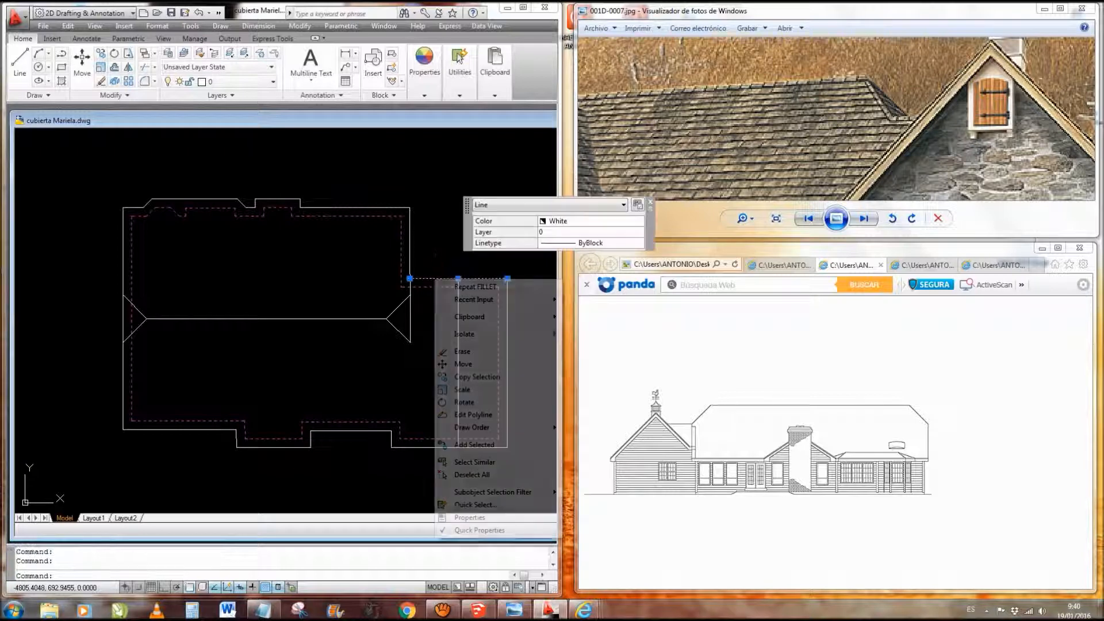
{"action": "left_click", "coordinate": [477, 376]}
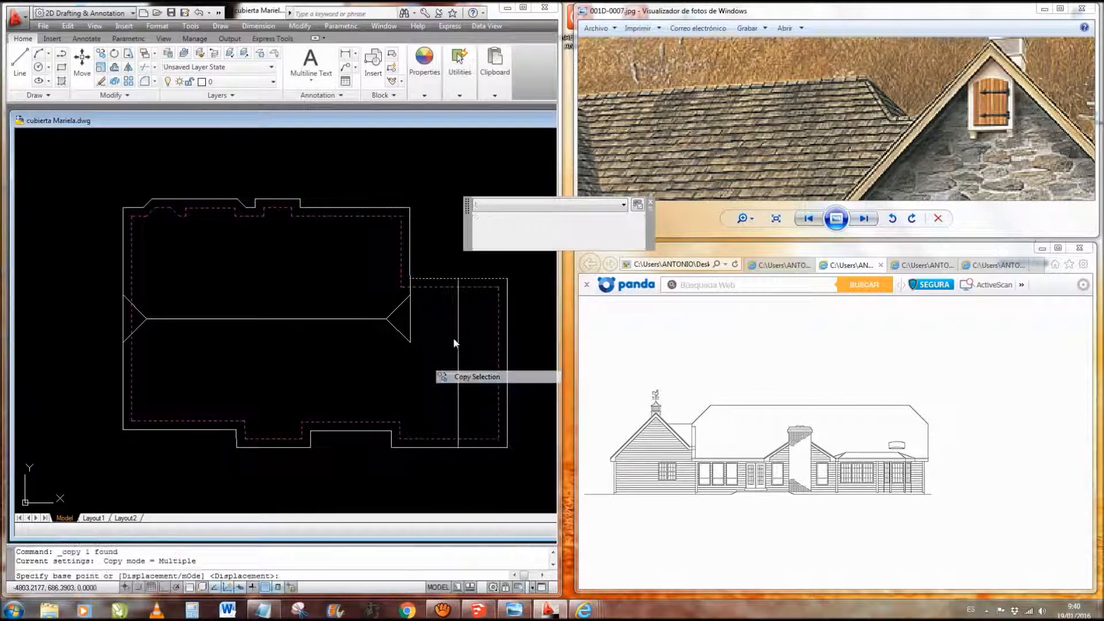
{"action": "left_click", "coordinate": [410, 279]}
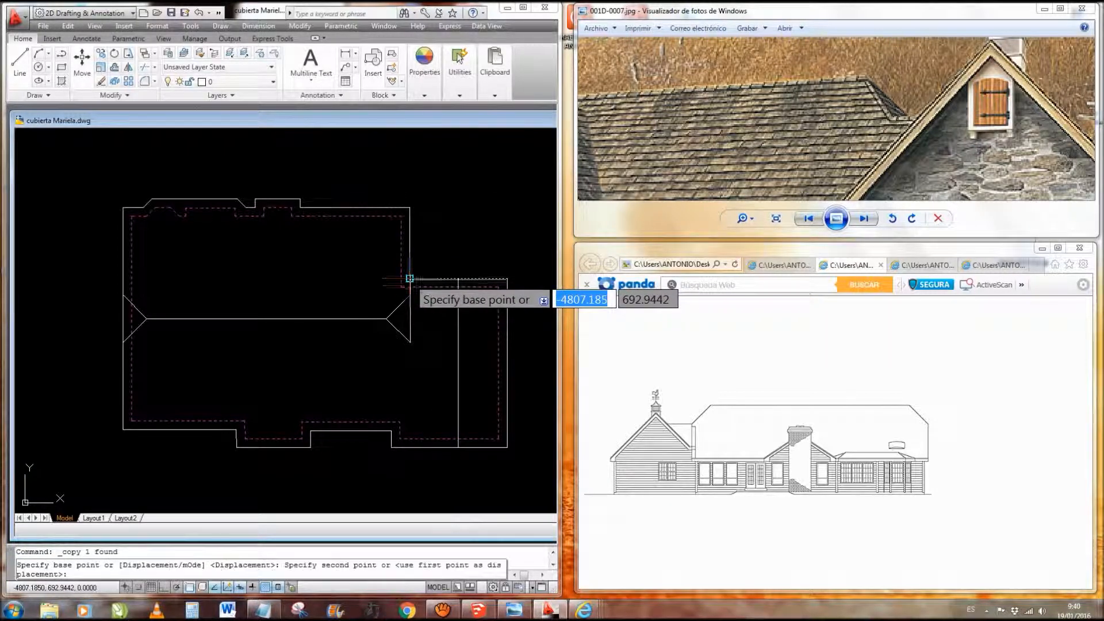
{"action": "left_click", "coordinate": [410, 343]}
{"action": "key", "text": "Escape"}
{"action": "mouse_move", "coordinate": [453, 404]}
{"action": "middle_mouse_down"}
{"action": "mouse_move", "coordinate": [436, 408]}
{"action": "mouse_move", "coordinate": [431, 382]}
{"action": "middle_mouse_up"}
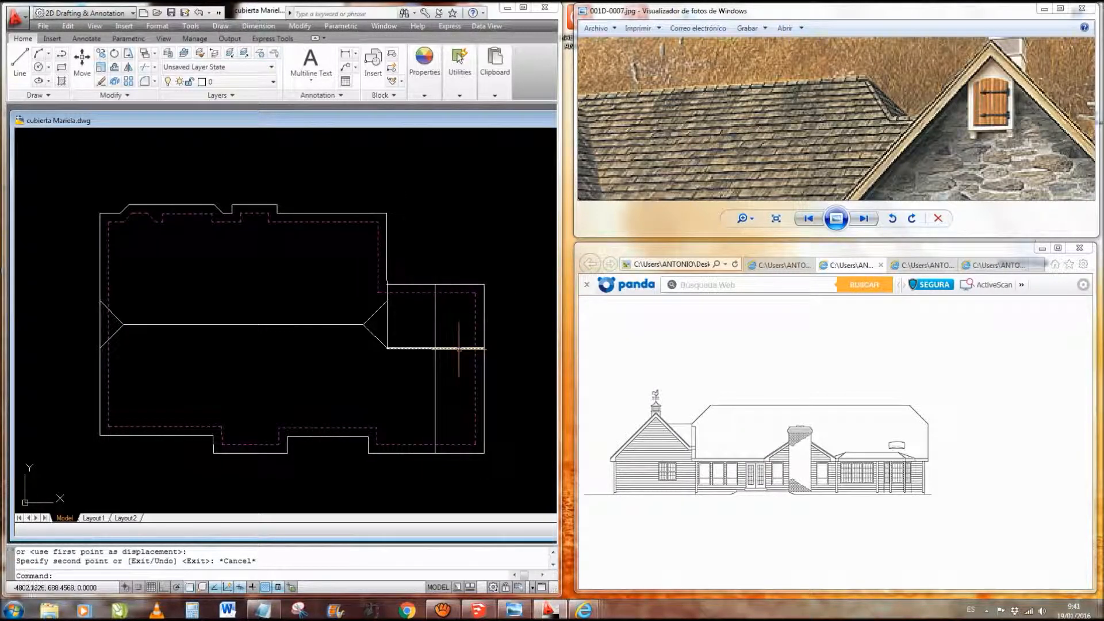
- Shorten the copied horizontal line so its right end stops just short of the right wing's vertical ridge
{"action": "left_click", "coordinate": [459, 348]}
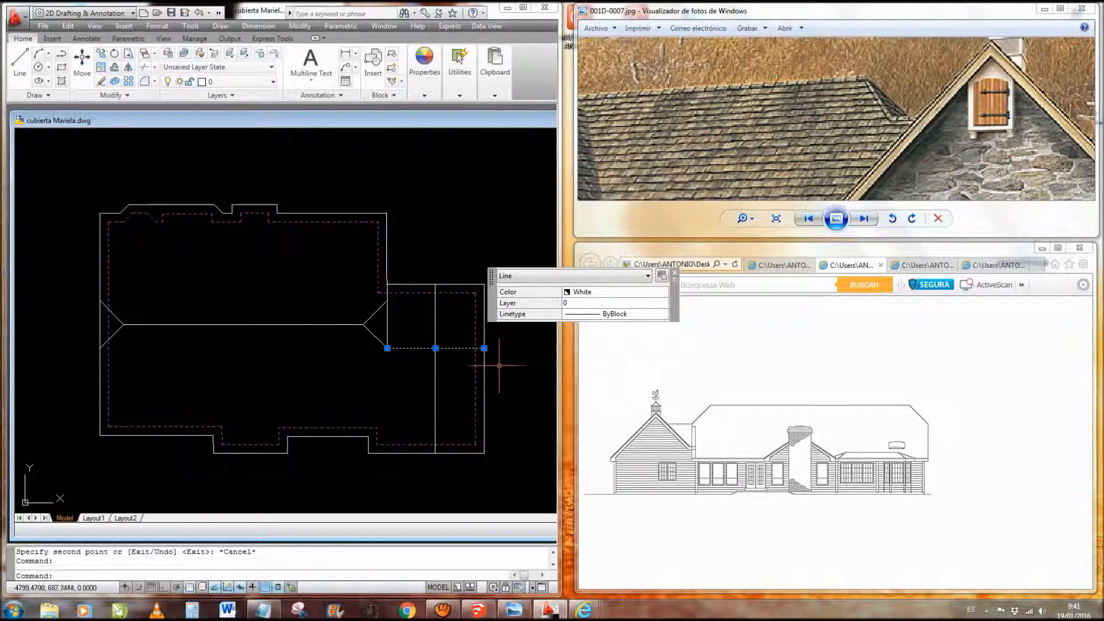
{"action": "left_click", "coordinate": [484, 348]}
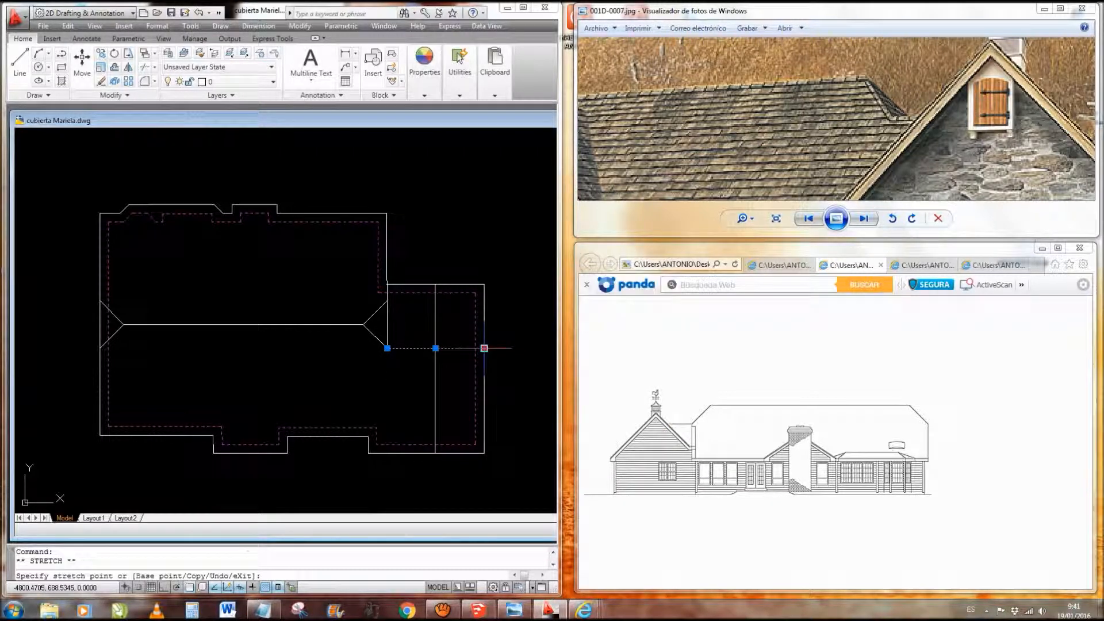
{"action": "left_click", "coordinate": [423, 348]}
{"action": "key", "text": "Escape"}
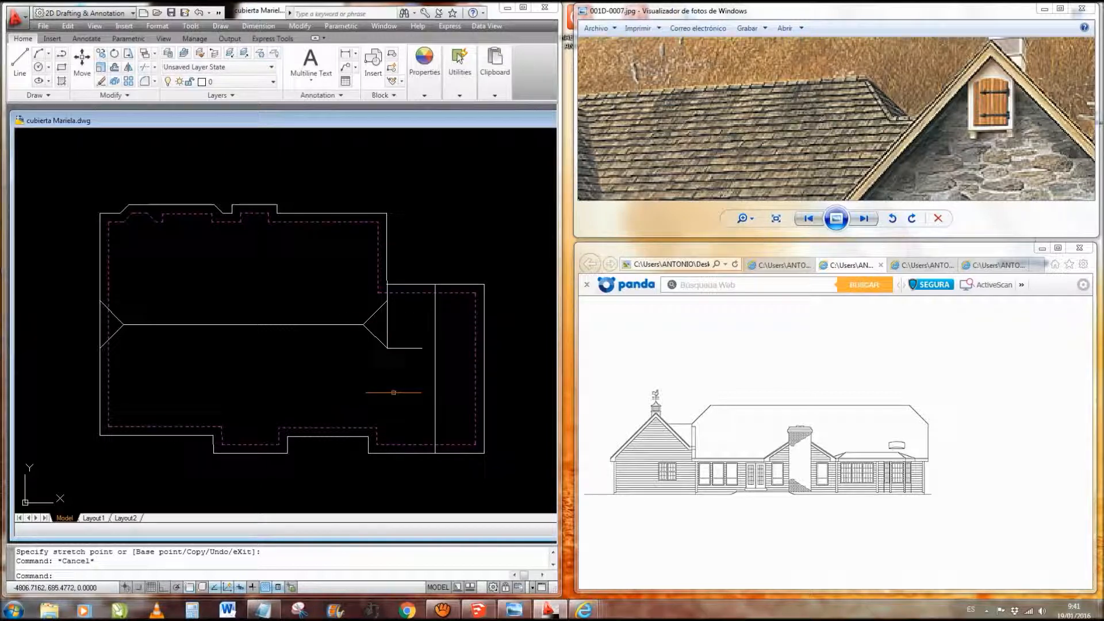
- Draw a valley line from the lower overhang's inner corner beside the right wing to the shortened line's right end
{"action": "type", "text": "l"}
{"action": "key", "text": "Return"}
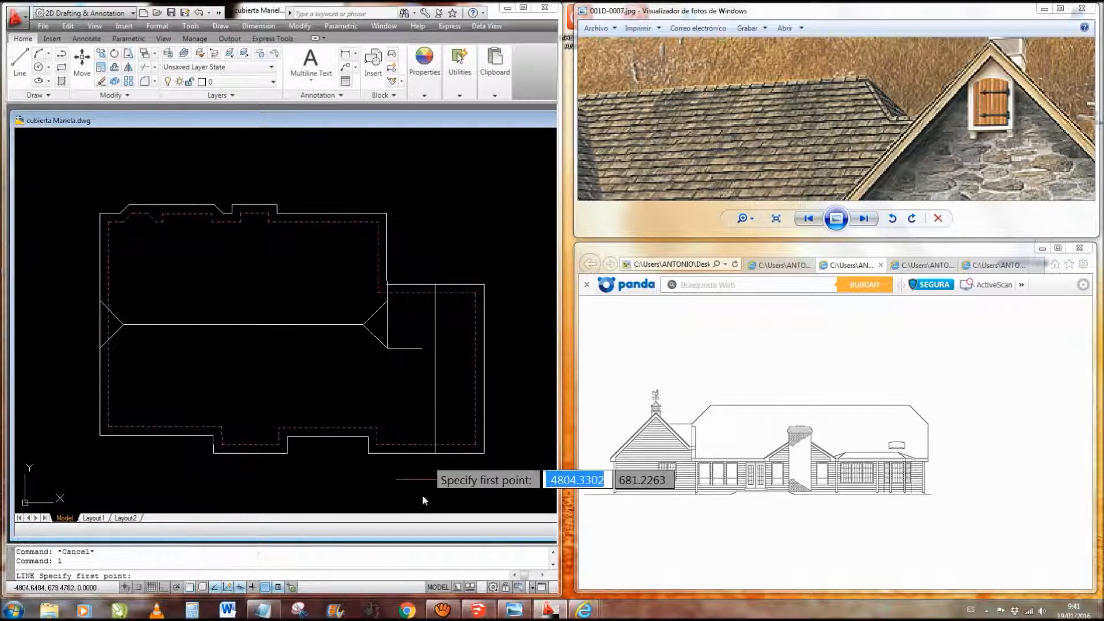
{"action": "left_click", "coordinate": [368, 436]}
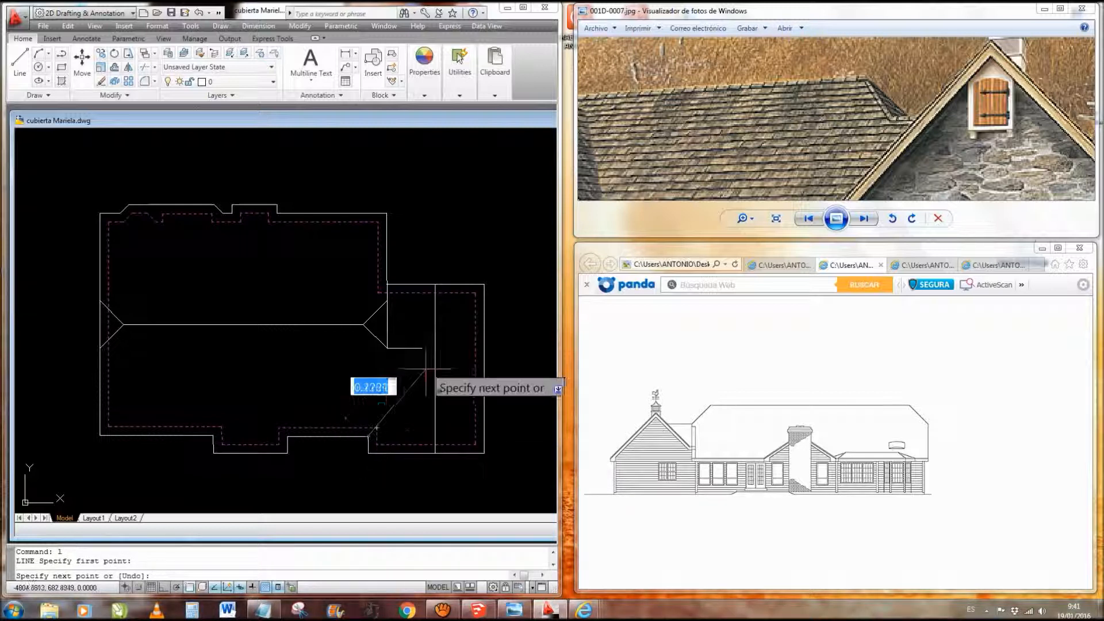
{"action": "left_click", "coordinate": [422, 349]}
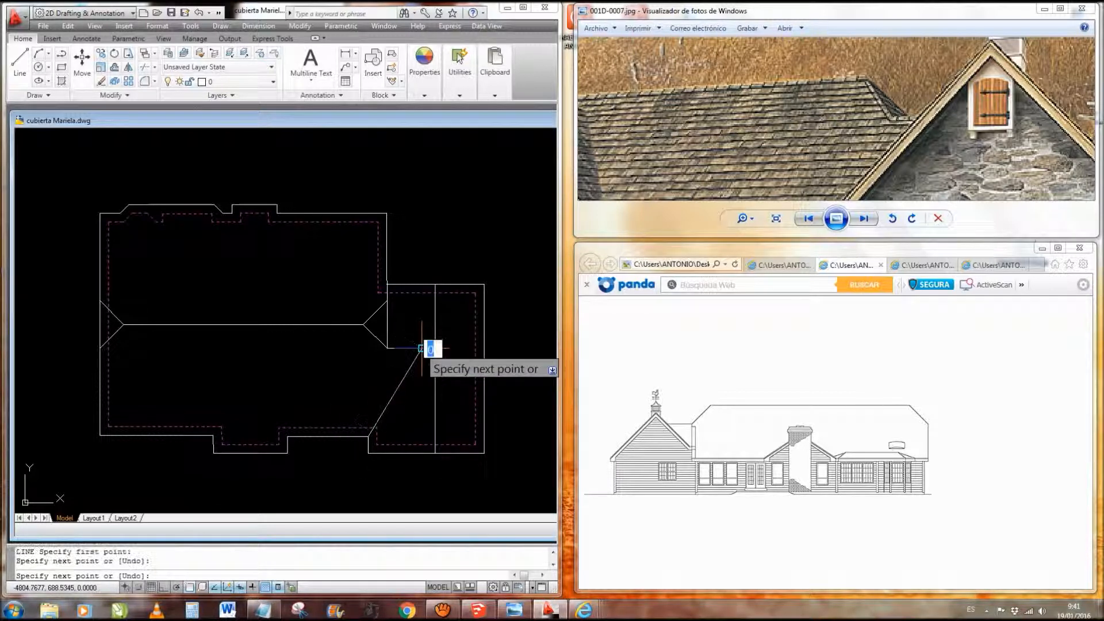
{"action": "key", "text": "Escape"}
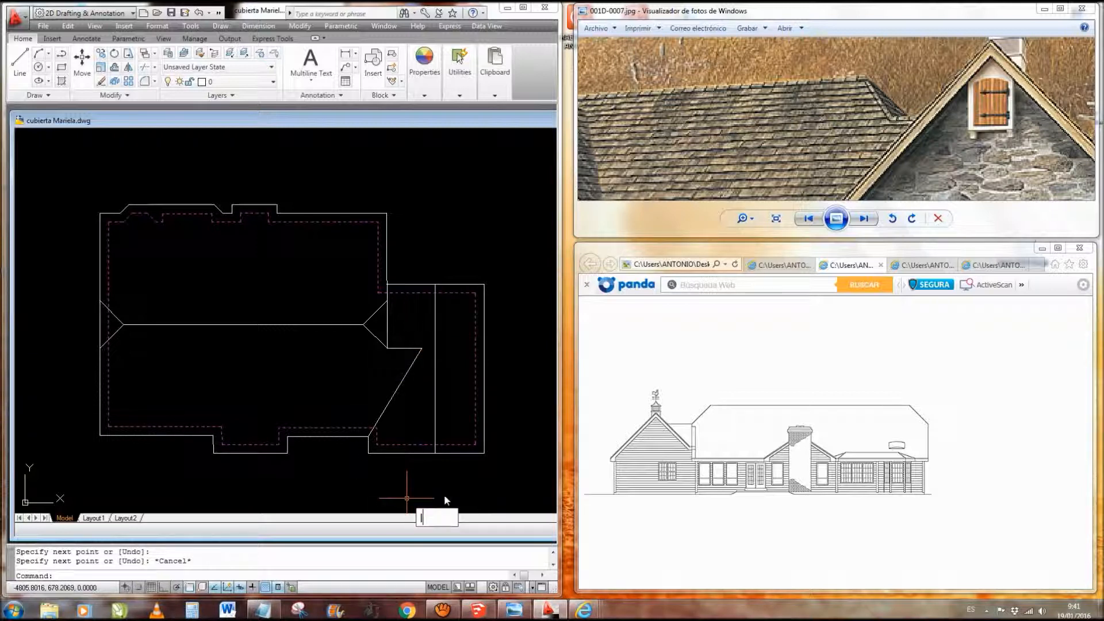
- Draw a second valley line from the shortened line's right end to the upper left corner of the right wing's overhang
{"action": "type", "text": "l"}
{"action": "key", "text": "Return"}
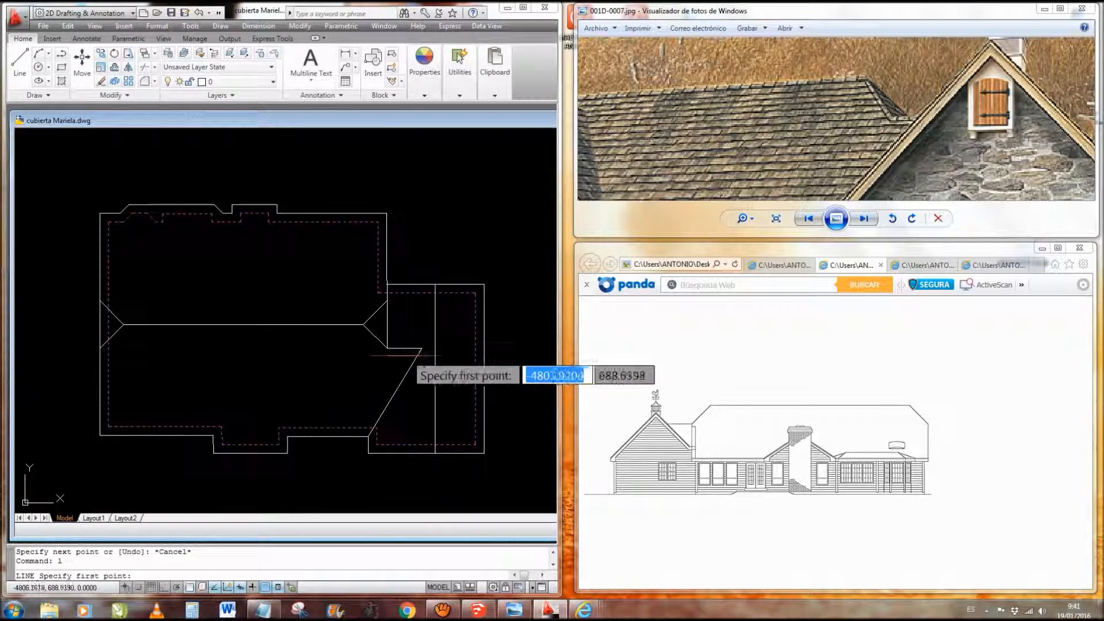
{"action": "left_click", "coordinate": [421, 348]}
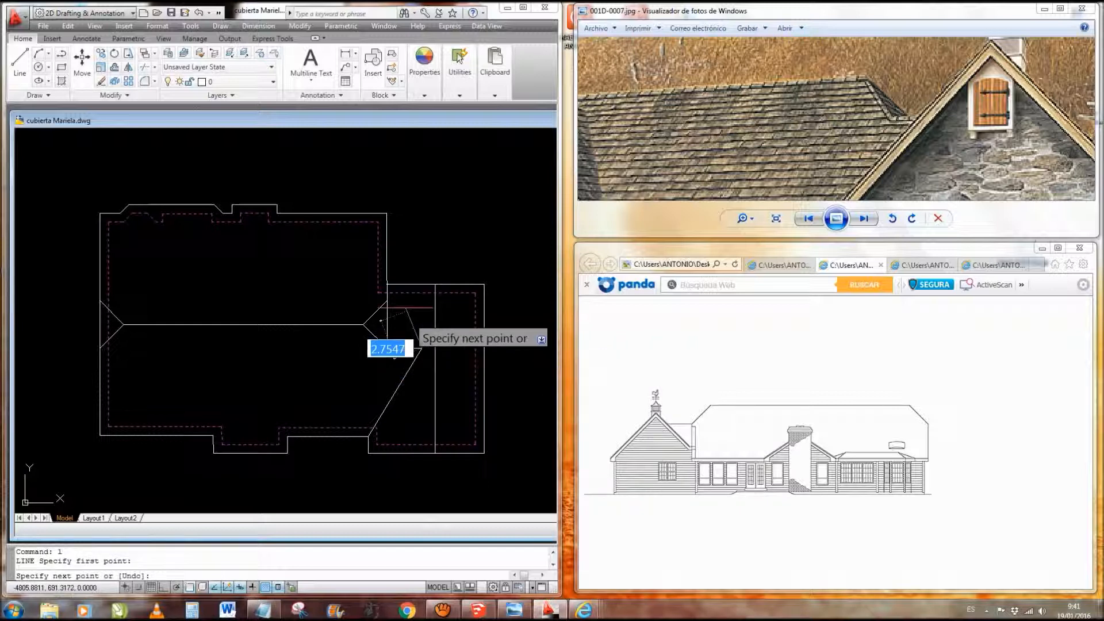
{"action": "left_click", "coordinate": [386, 284]}
{"action": "key", "text": "Escape"}
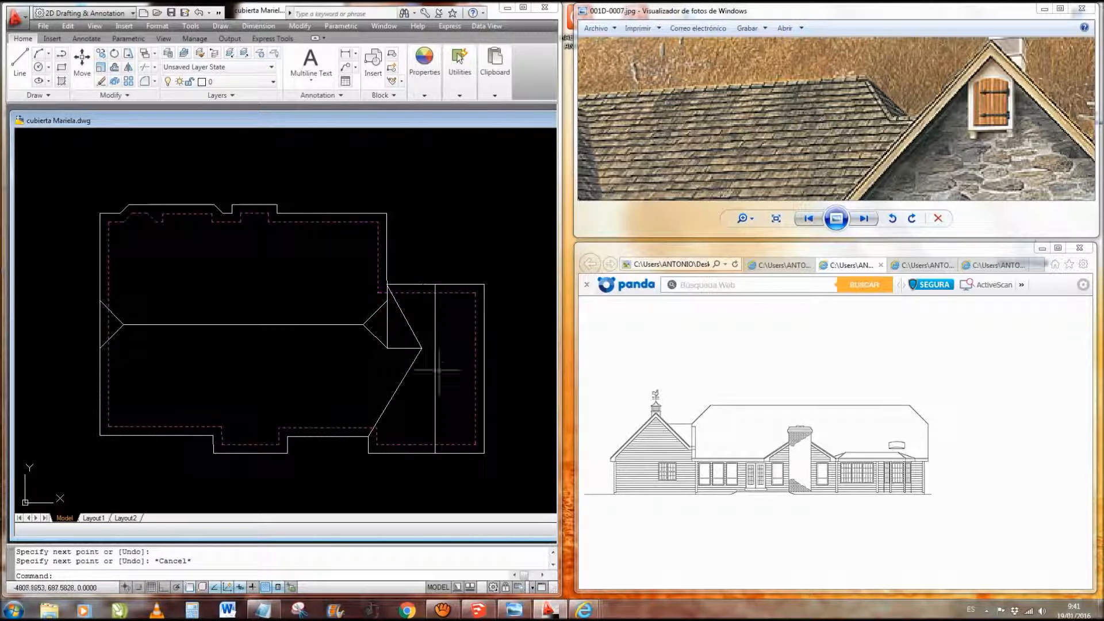
{"action": "key", "text": "Escape"}
{"action": "mouse_move", "coordinate": [316, 353]}
{"action": "middle_mouse_down"}
{"action": "mouse_move", "coordinate": [355, 365]}
{"action": "mouse_move", "coordinate": [340, 361]}
{"action": "middle_mouse_up"}
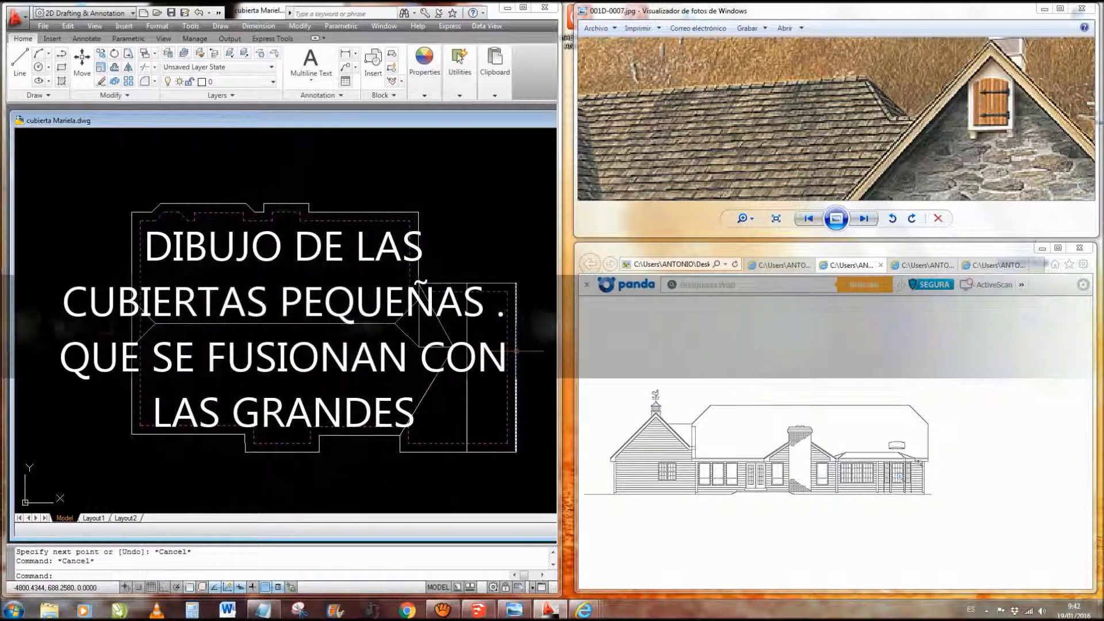
- Copy the upper left bay's horizontal overhang edge about 1.20 straight down onto the dashed wall line, with ortho on
{"action": "middle_click_drag", "start_coordinate": [222, 219], "coordinate": [311, 263]}
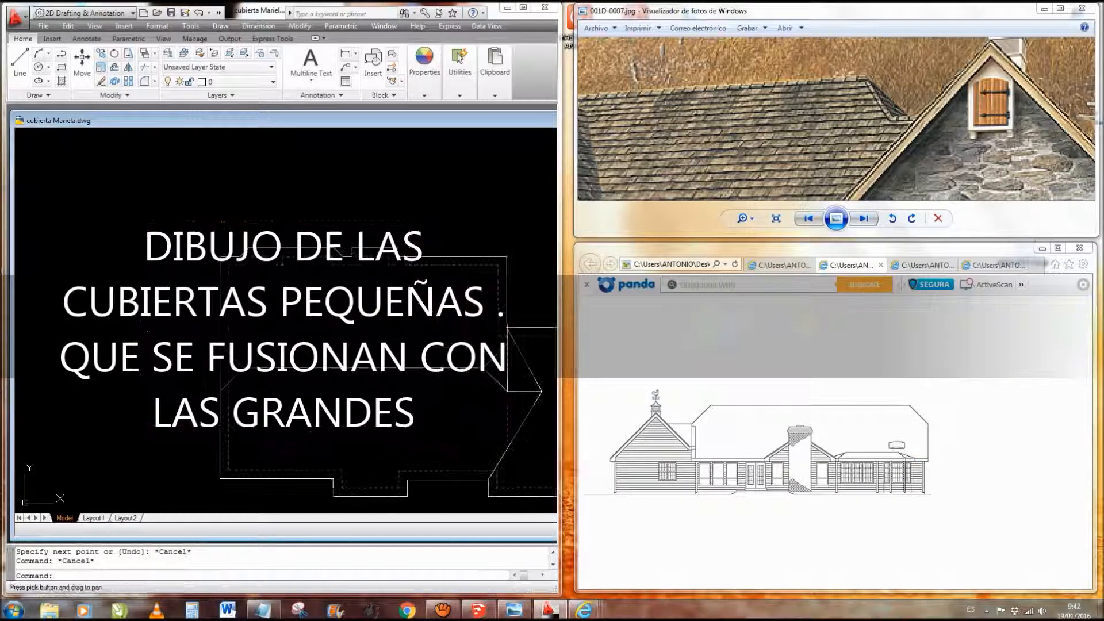
{"action": "scroll", "coordinate": [301, 256], "scroll_direction": "up", "scroll_amount": 3}
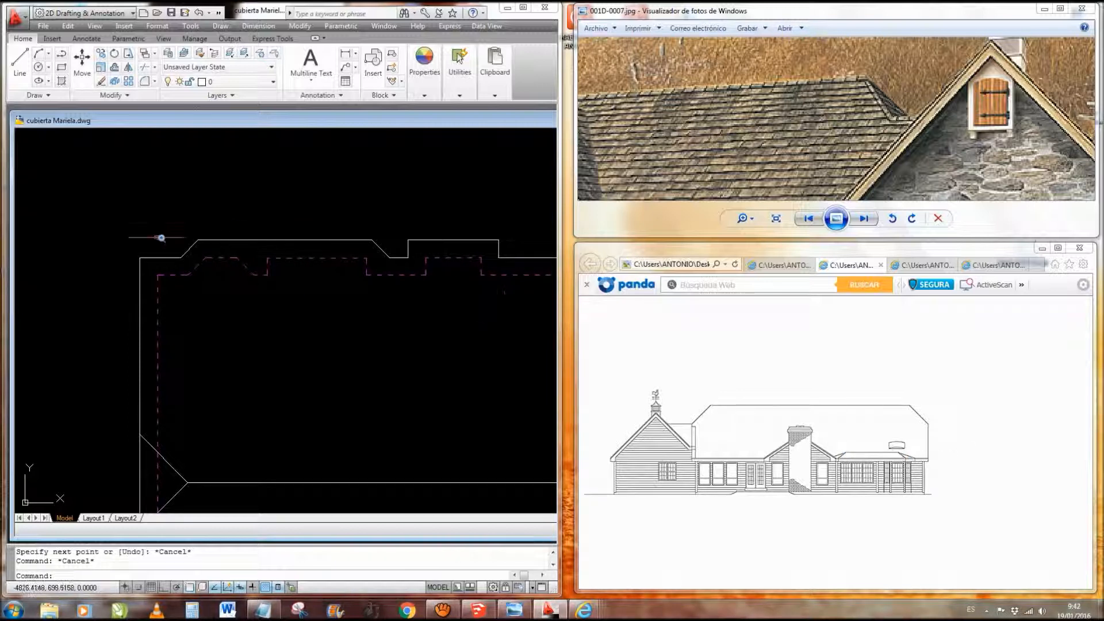
{"action": "left_click", "coordinate": [241, 239]}
{"action": "right_click", "coordinate": [242, 240]}
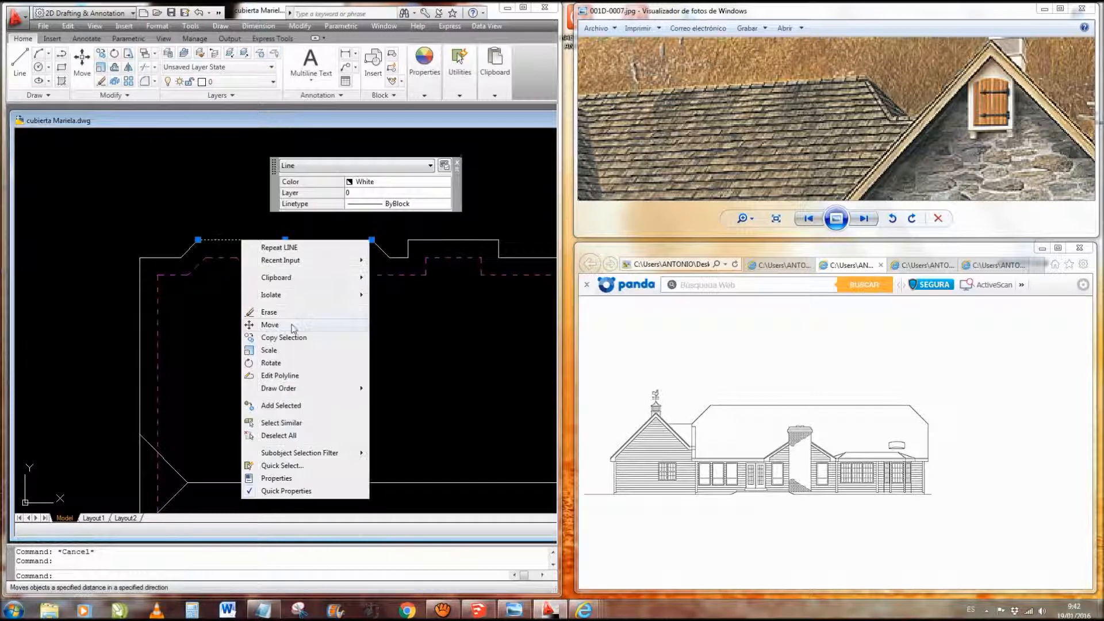
{"action": "left_click", "coordinate": [287, 343]}
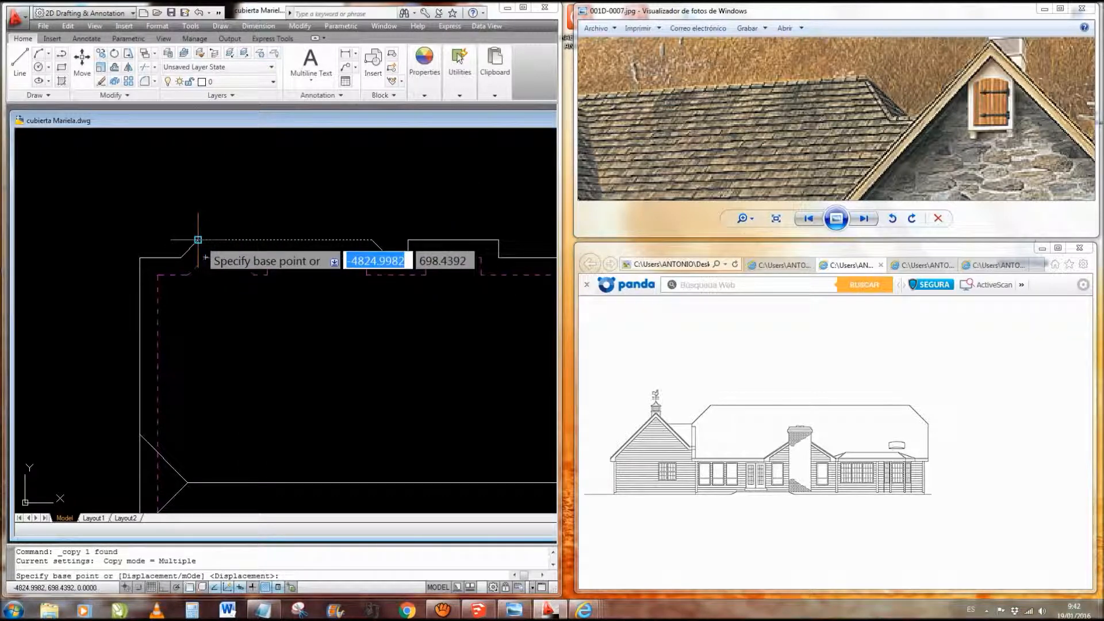
{"action": "left_click", "coordinate": [198, 239]}
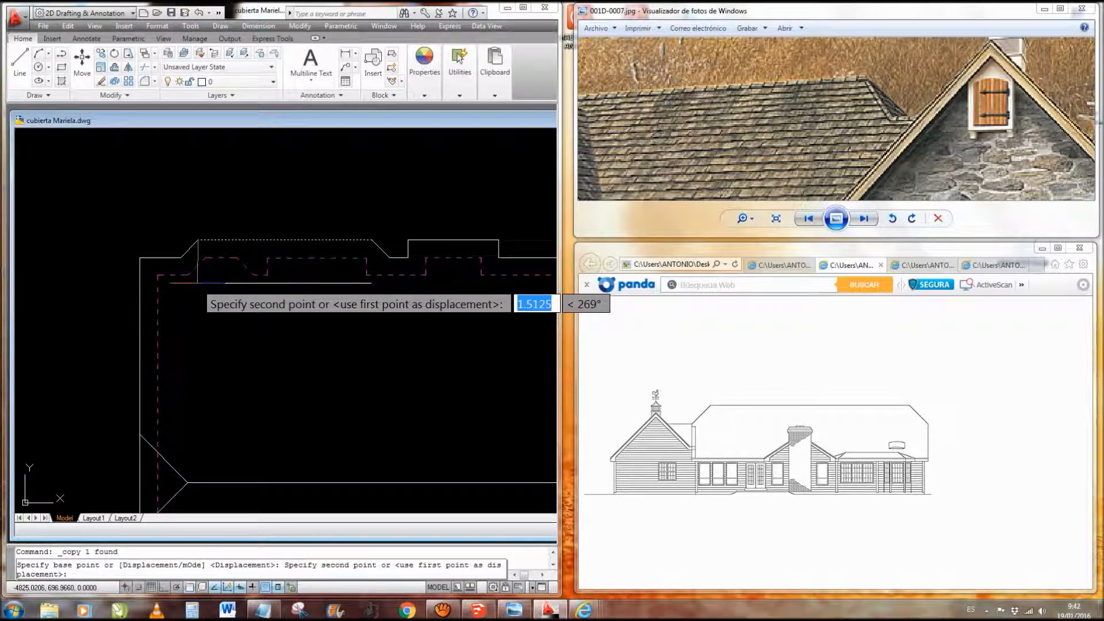
{"action": "key", "text": "F8"}
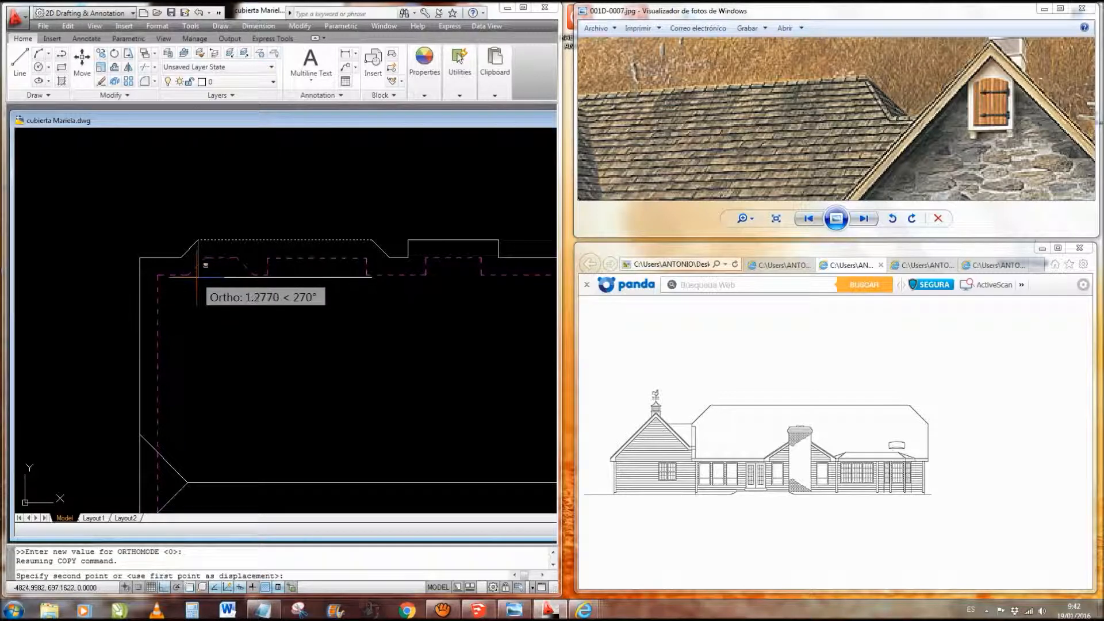
{"action": "left_click", "coordinate": [197, 275], "text": "shift"}
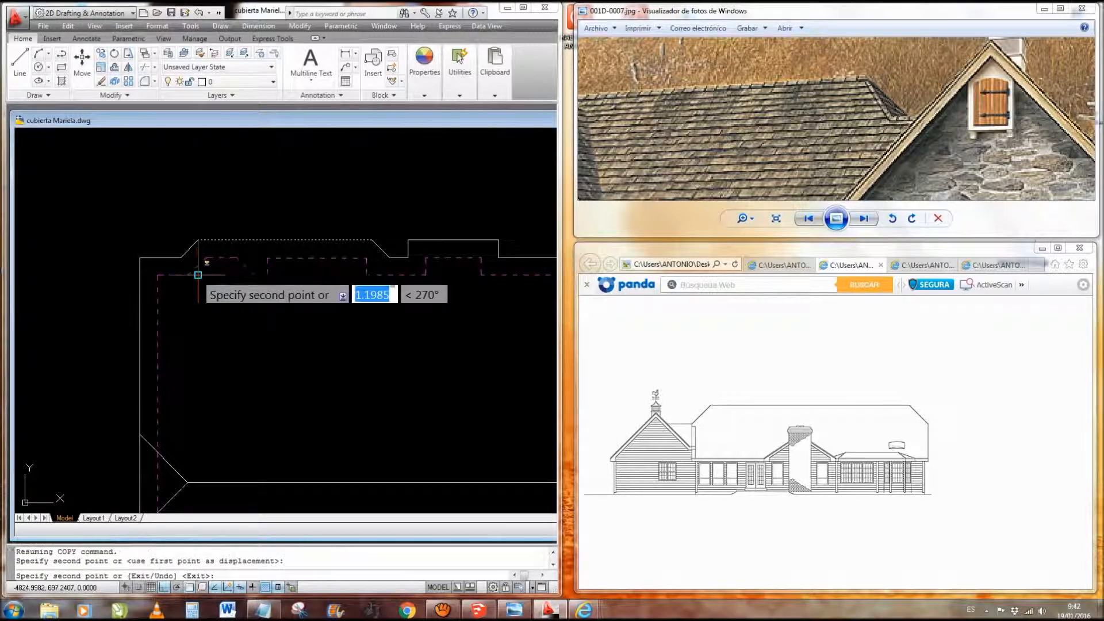
{"action": "key", "text": "Escape"}
{"action": "middle_click_drag", "start_coordinate": [249, 330], "coordinate": [278, 347]}
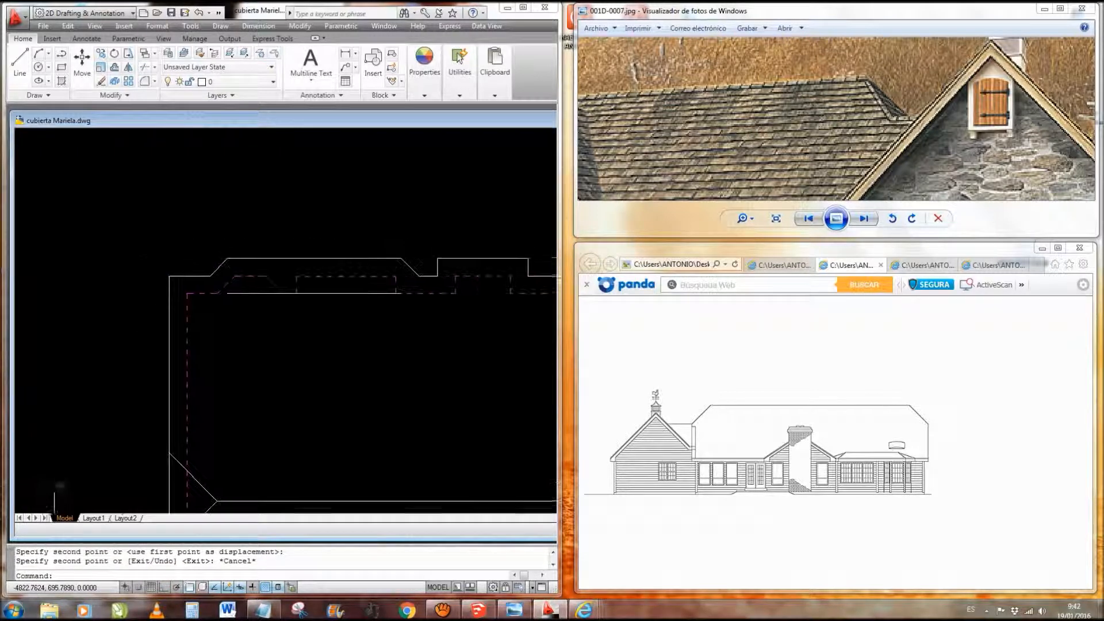
- Copy the upper left bay's right diagonal overhang edge from its upper end to the bay's left corner, closing the left side
{"action": "left_click", "coordinate": [411, 268]}
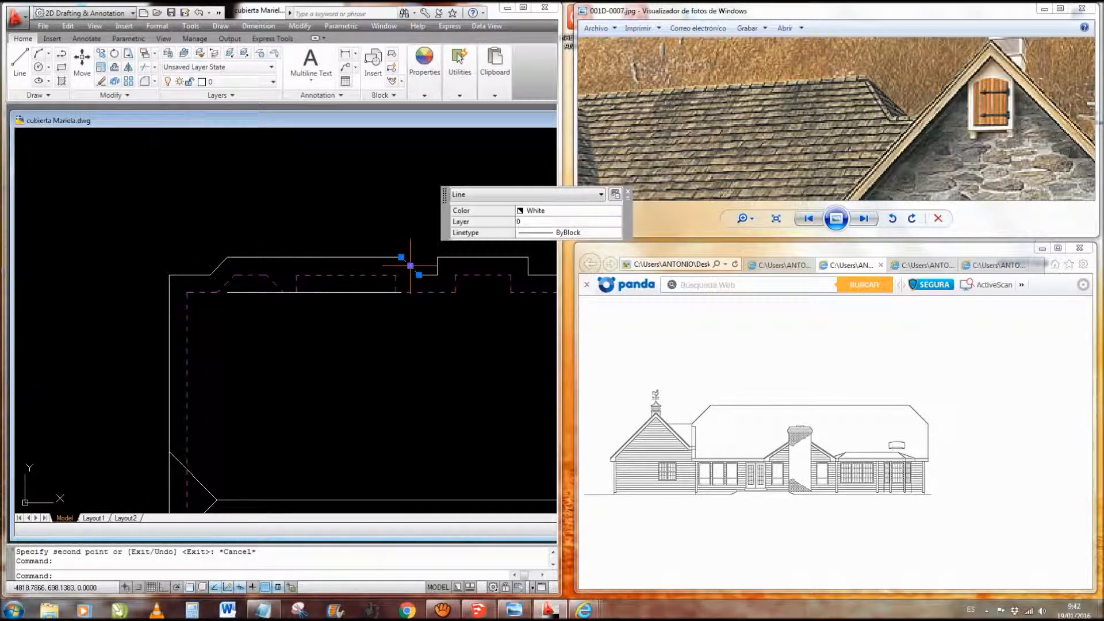
{"action": "right_click", "coordinate": [407, 260]}
{"action": "left_click", "coordinate": [442, 365]}
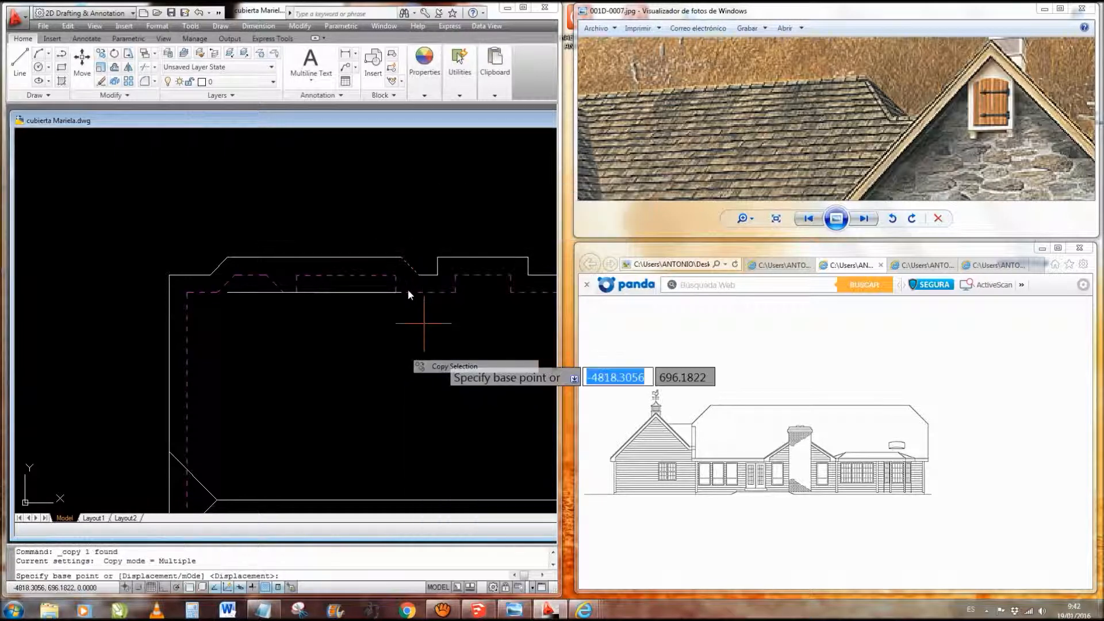
{"action": "left_click", "coordinate": [401, 257]}
{"action": "left_click", "coordinate": [210, 276]}
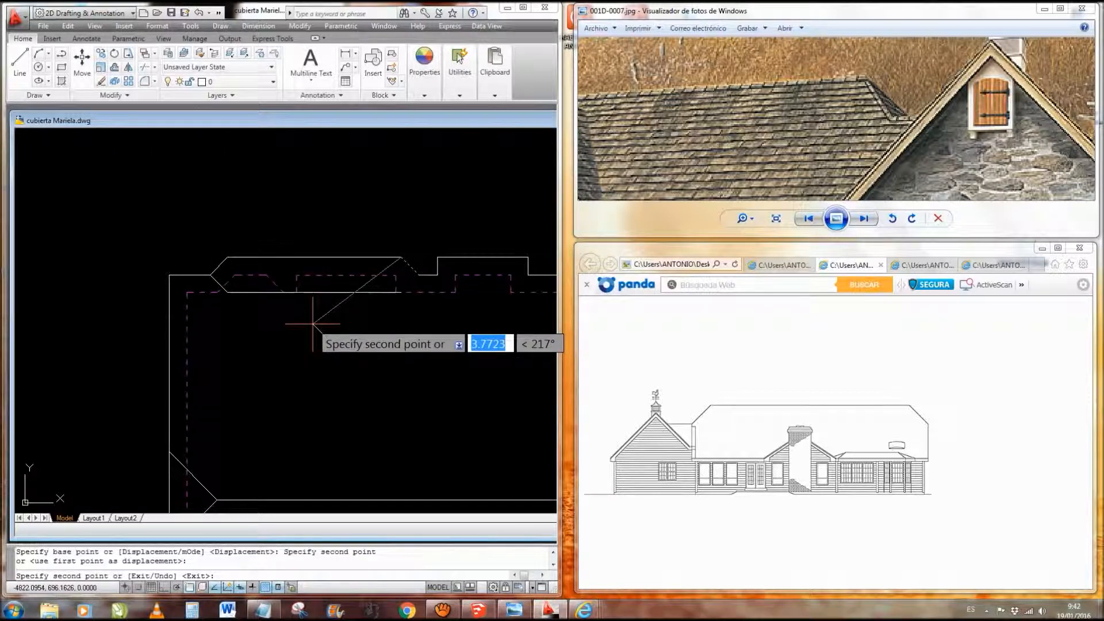
{"action": "key", "text": "Escape"}
- Copy the bay's upper left diagonal overhang edge from its upper end to the bay's right corner, closing the right side
{"action": "left_click", "coordinate": [219, 265]}
{"action": "right_click", "coordinate": [222, 264]}
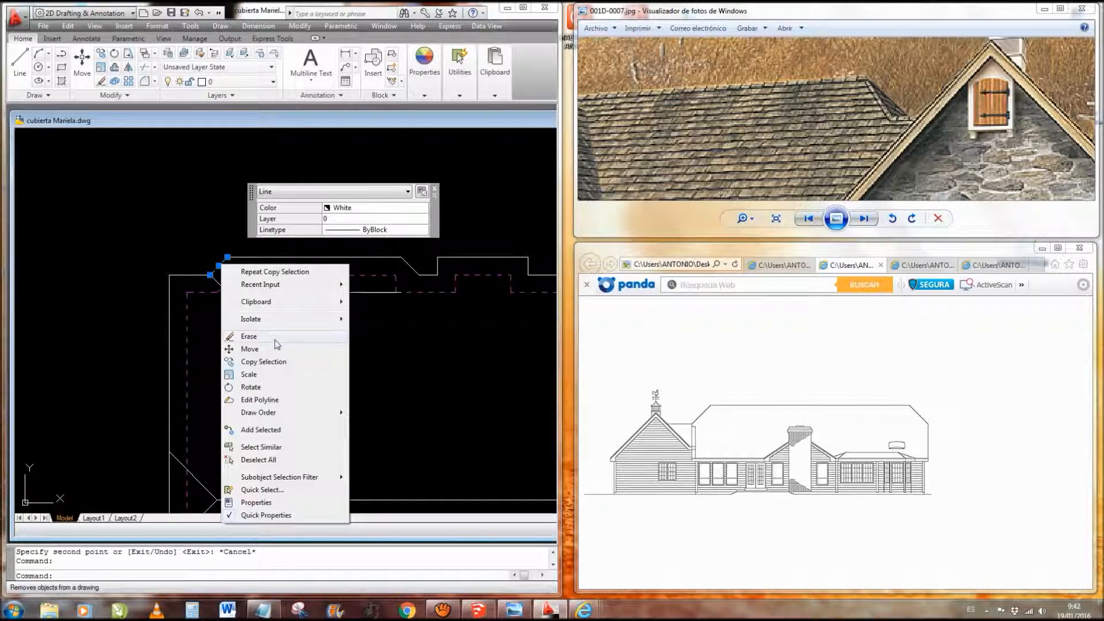
{"action": "left_click", "coordinate": [270, 361]}
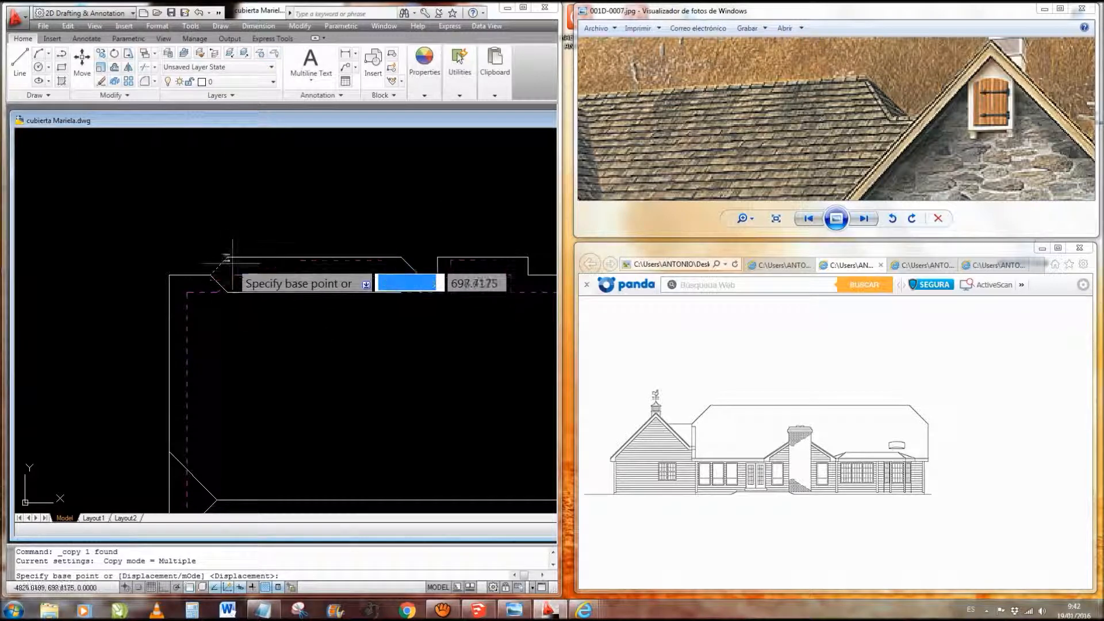
{"action": "left_click", "coordinate": [229, 257]}
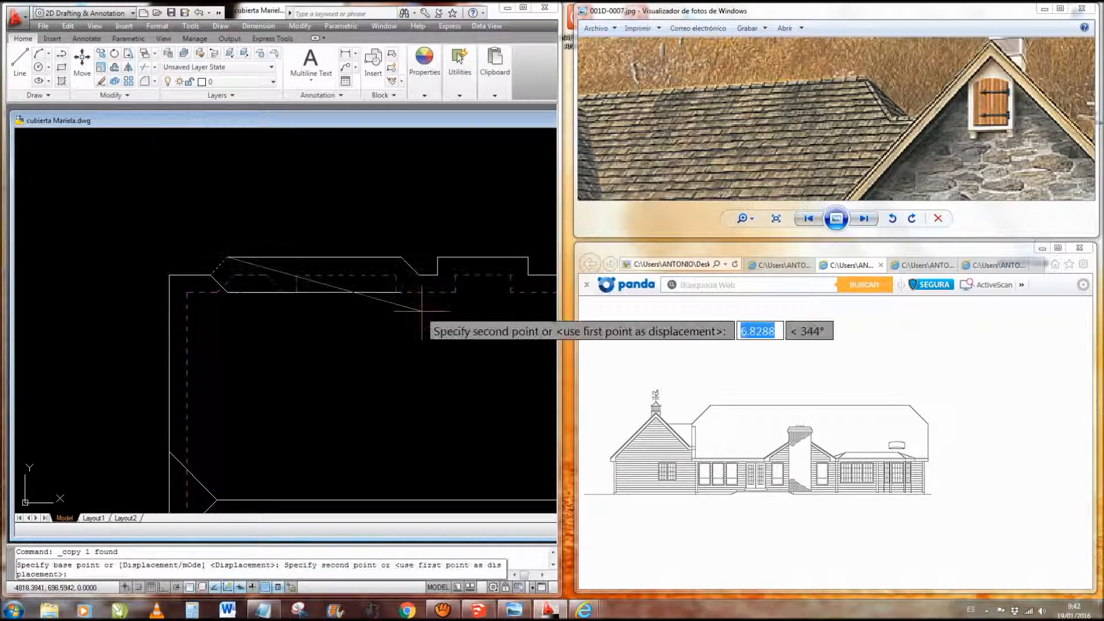
{"action": "left_click", "coordinate": [418, 275]}
{"action": "key", "text": "Escape"}
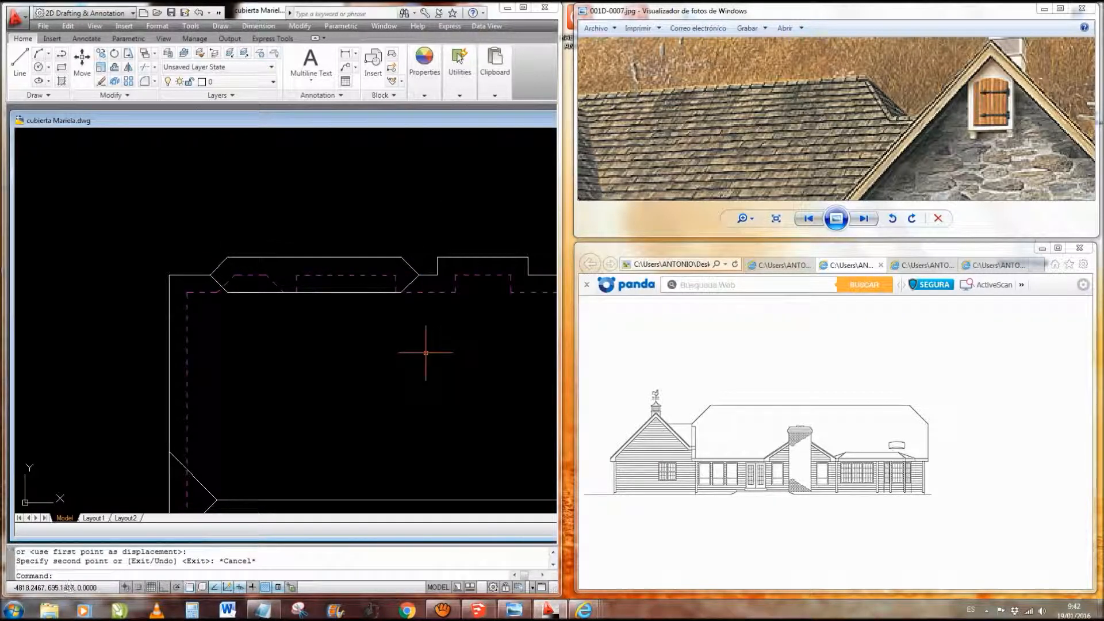
- Draw two vertical lines about 1.20 long, joining the bay's upper overhang edge to the copied lower edge at both ends
{"action": "type", "text": "l"}
{"action": "key", "text": "Return"}
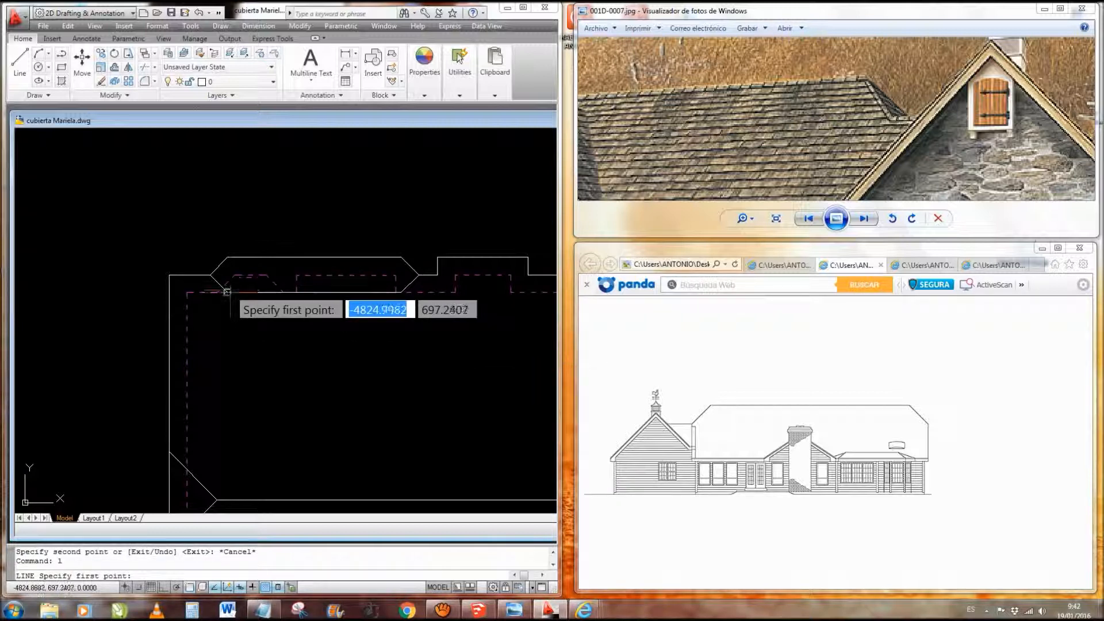
{"action": "left_click", "coordinate": [232, 274]}
{"action": "left_click", "coordinate": [228, 257]}
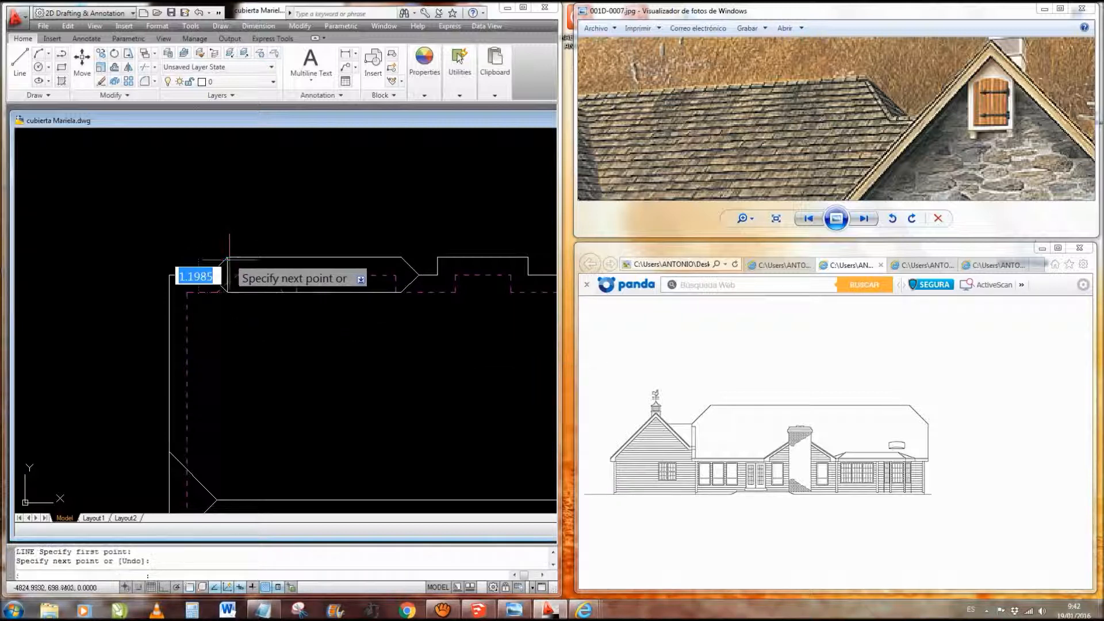
{"action": "key", "text": "Return"}
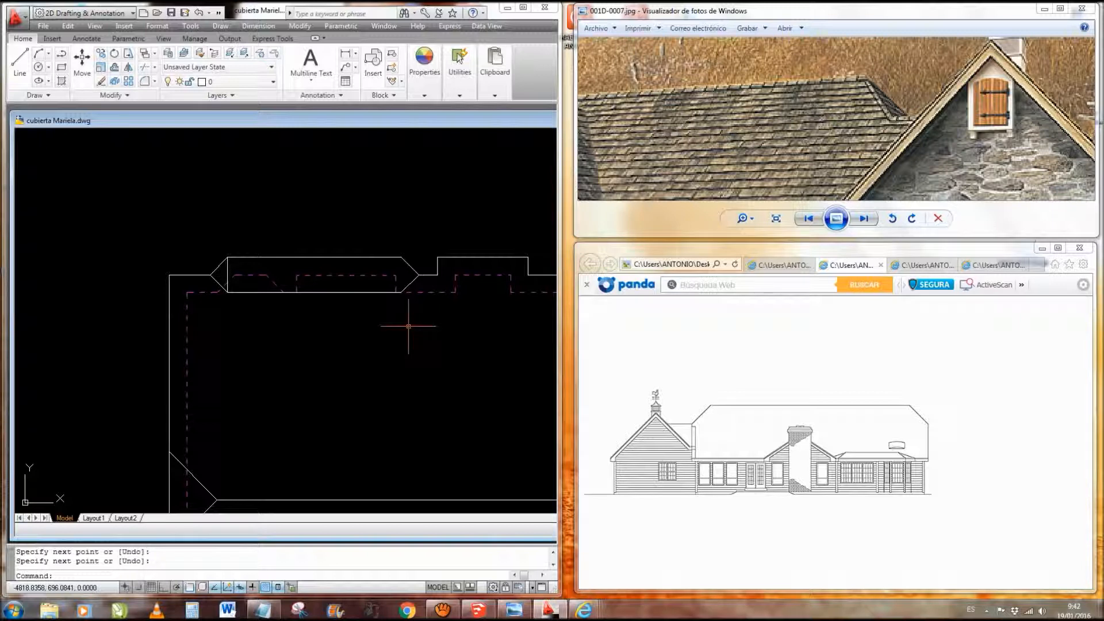
{"action": "type", "text": "l"}
{"action": "key", "text": "Return"}
{"action": "left_click", "coordinate": [401, 257]}
{"action": "left_click", "coordinate": [401, 257]}
{"action": "key", "text": "Escape"}
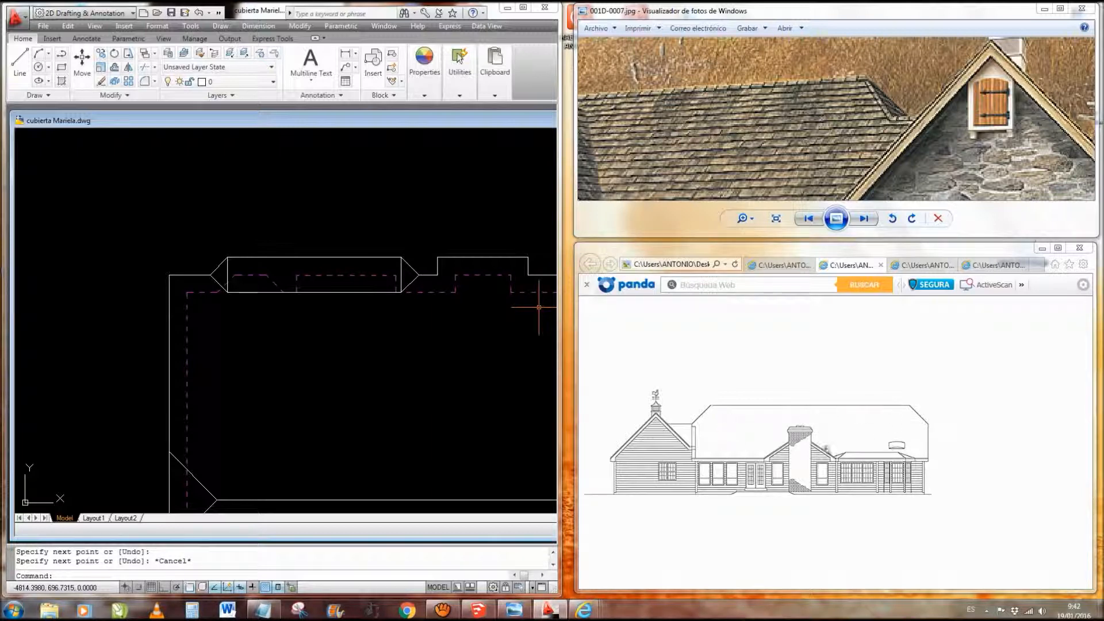
- Examine the side and rear elevations and the house image to work out the roof over the chimney projection
{"action": "left_click", "coordinate": [916, 266]}
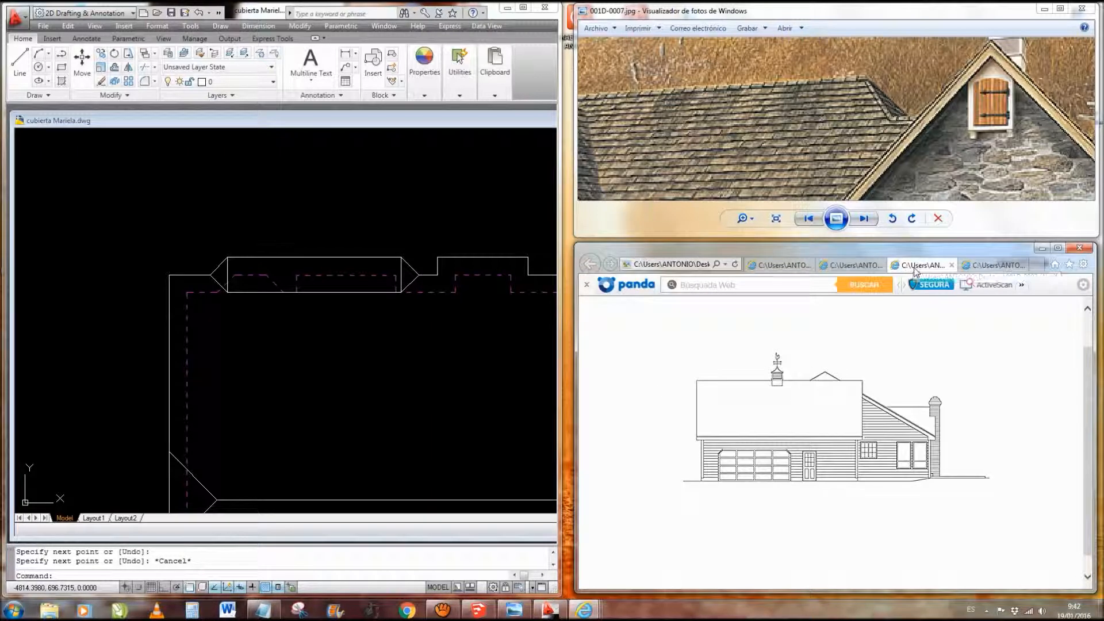
{"action": "left_click", "coordinate": [995, 266]}
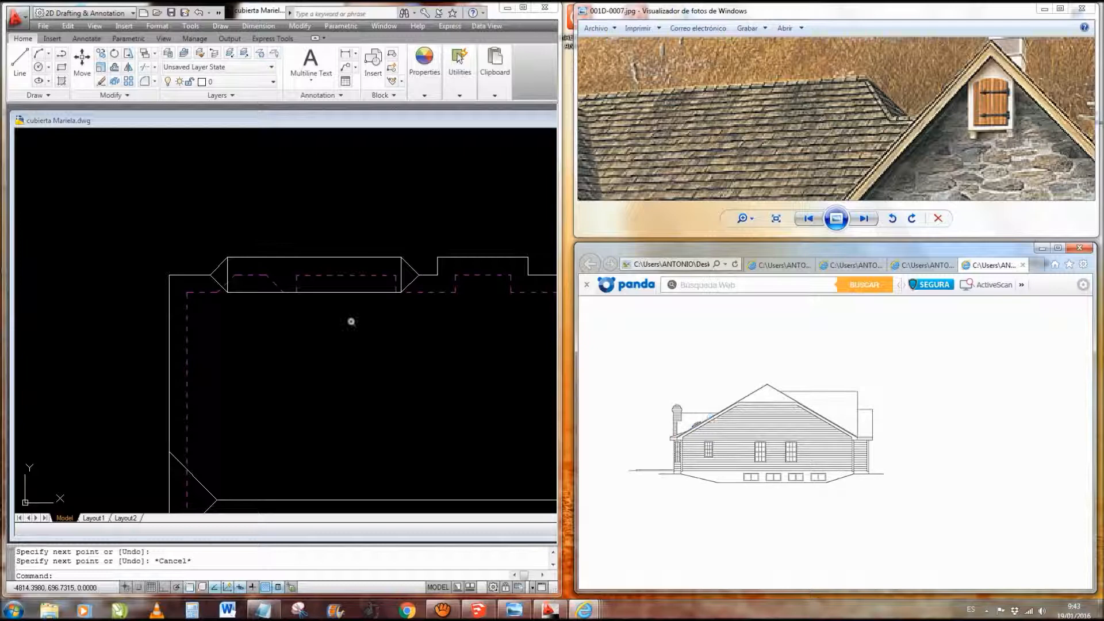
{"action": "mouse_move", "coordinate": [457, 346]}
{"action": "middle_mouse_down"}
{"action": "mouse_move", "coordinate": [372, 290]}
{"action": "mouse_move", "coordinate": [333, 312]}
{"action": "middle_mouse_up"}
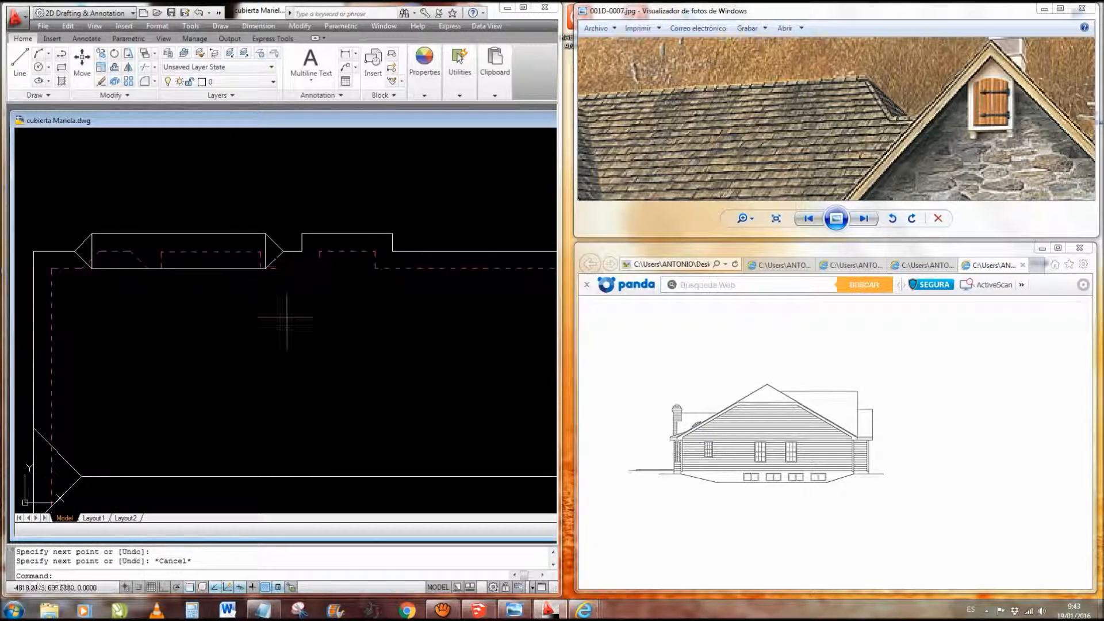
{"action": "middle_click_drag", "start_coordinate": [433, 251], "coordinate": [403, 253]}
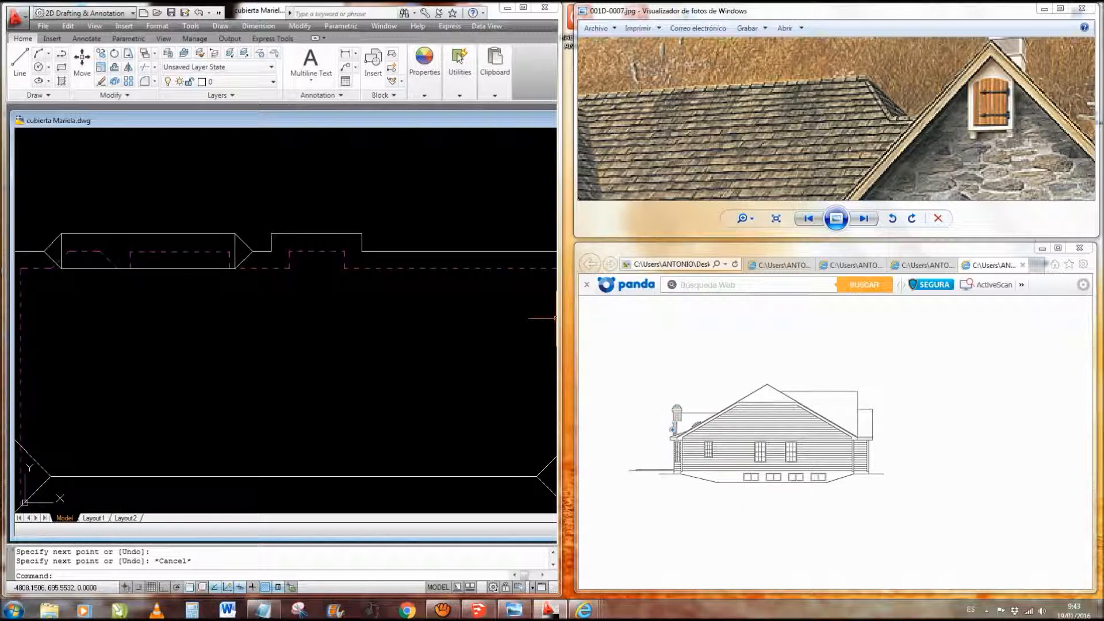
{"action": "left_click", "coordinate": [841, 138]}
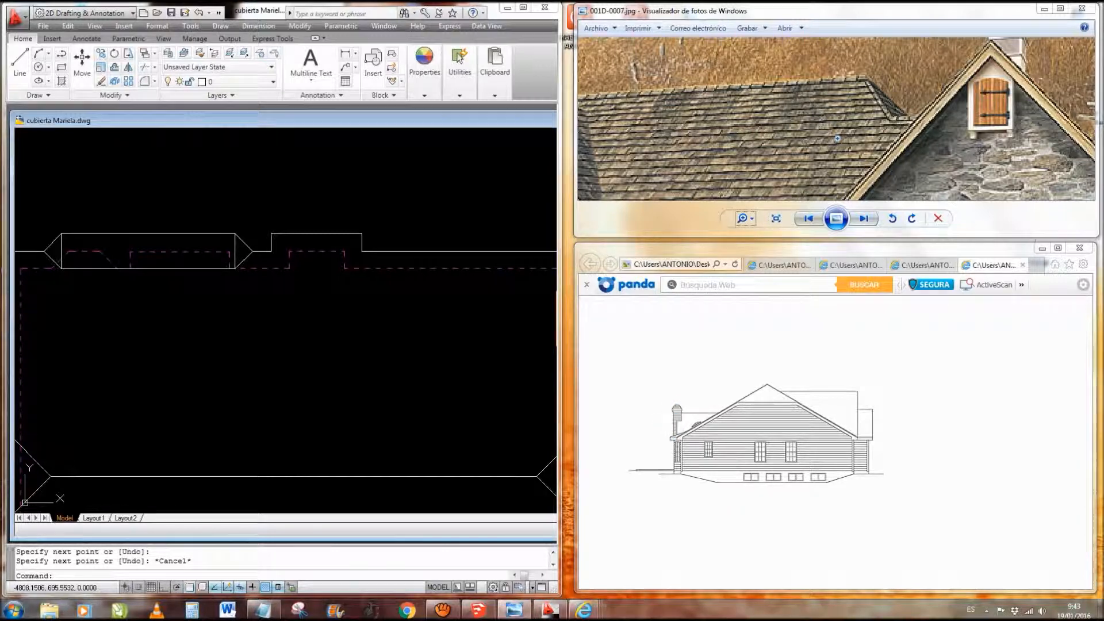
{"action": "scroll", "coordinate": [841, 138], "scroll_direction": "down", "scroll_amount": 5}
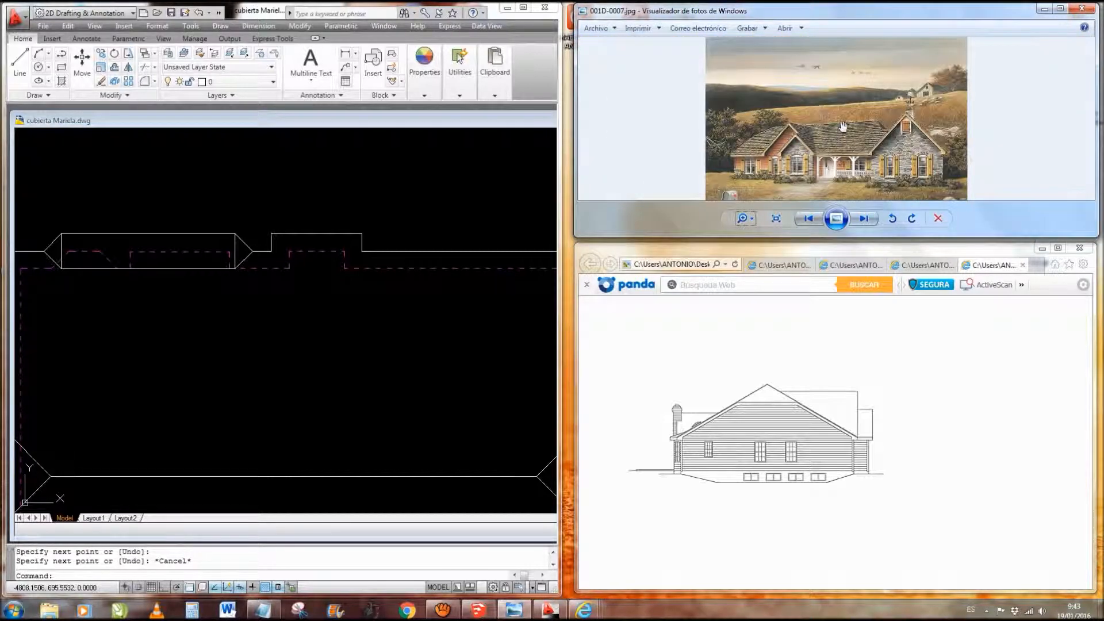
{"action": "left_click", "coordinate": [922, 265]}
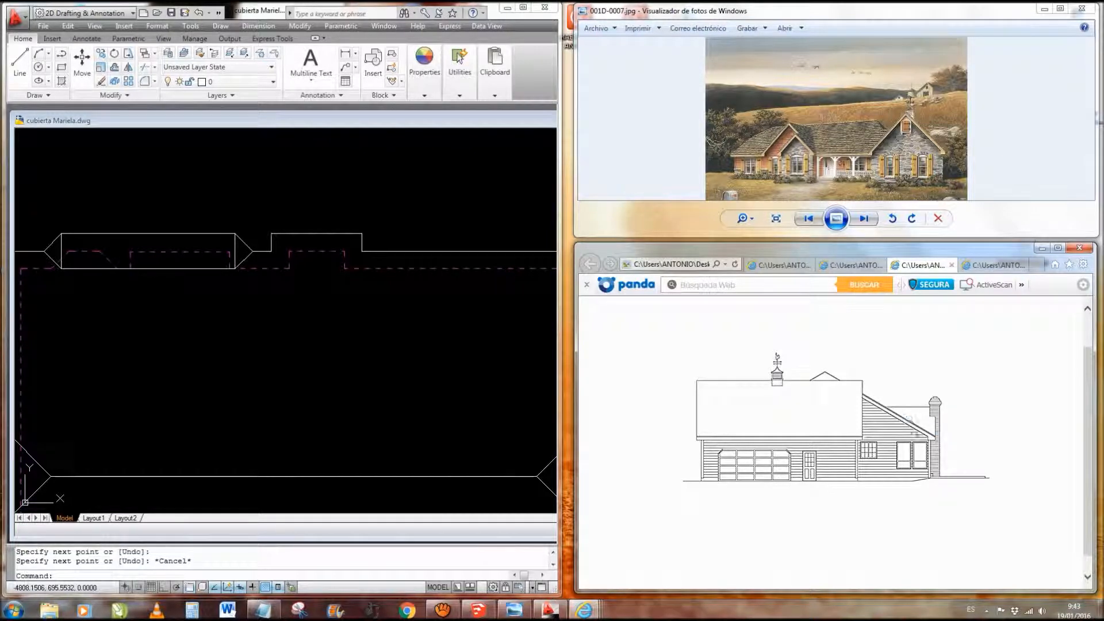
{"action": "left_click", "coordinate": [852, 266]}
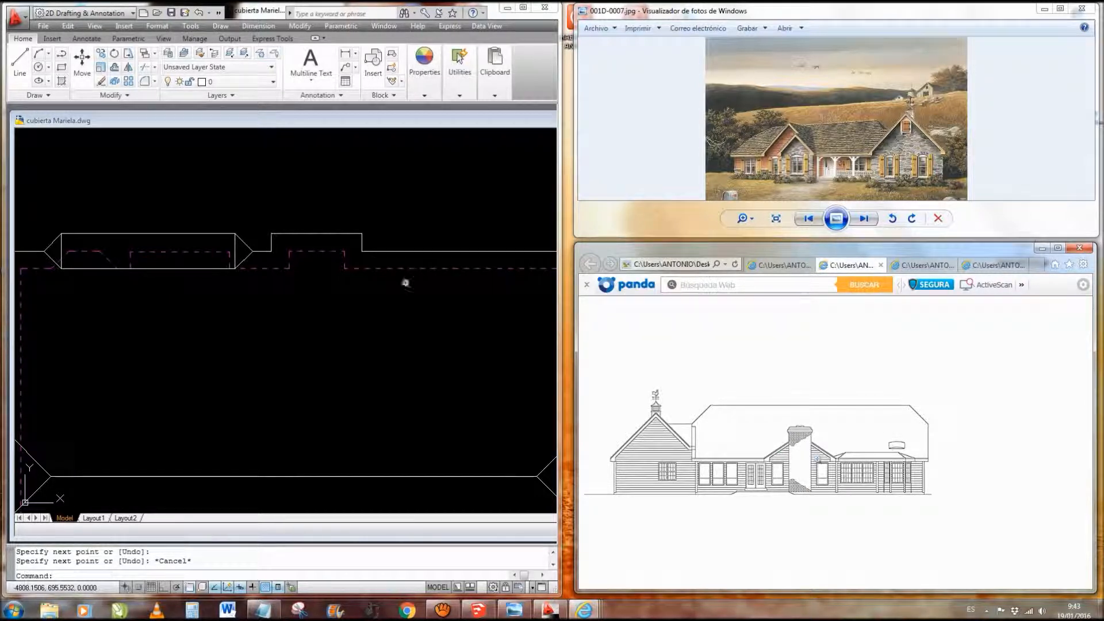
- Copy the chimney projection's right vertical edge to the right by the projection's full width, from its lower left corner to its lower right corner
{"action": "mouse_move", "coordinate": [345, 275]}
{"action": "middle_mouse_down"}
{"action": "mouse_move", "coordinate": [296, 279]}
{"action": "mouse_move", "coordinate": [261, 265]}
{"action": "middle_mouse_up"}
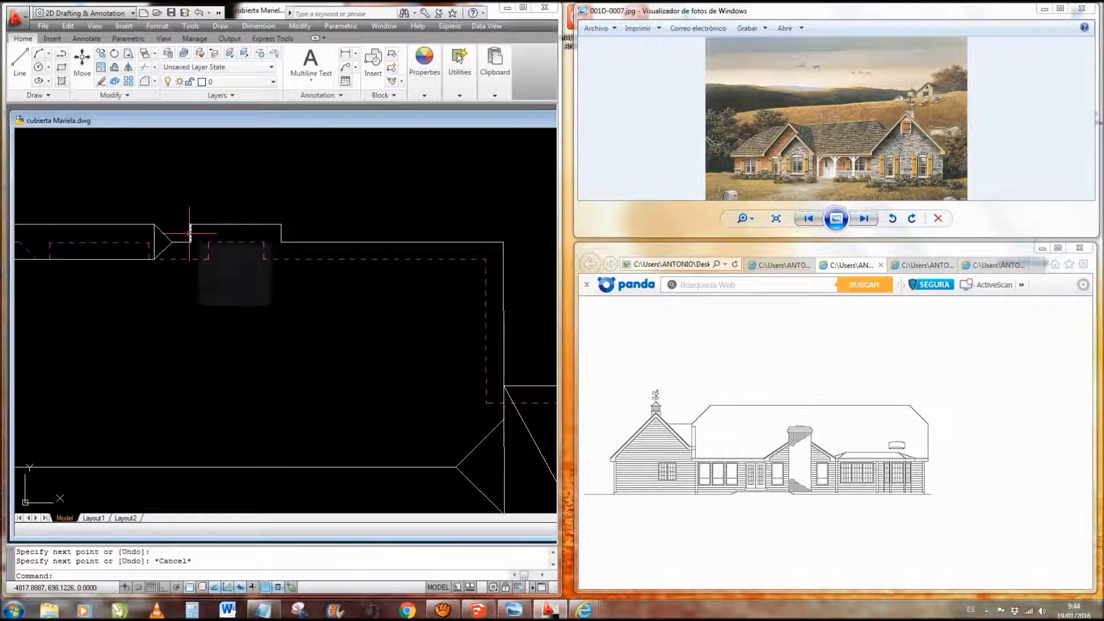
{"action": "left_click", "coordinate": [280, 233]}
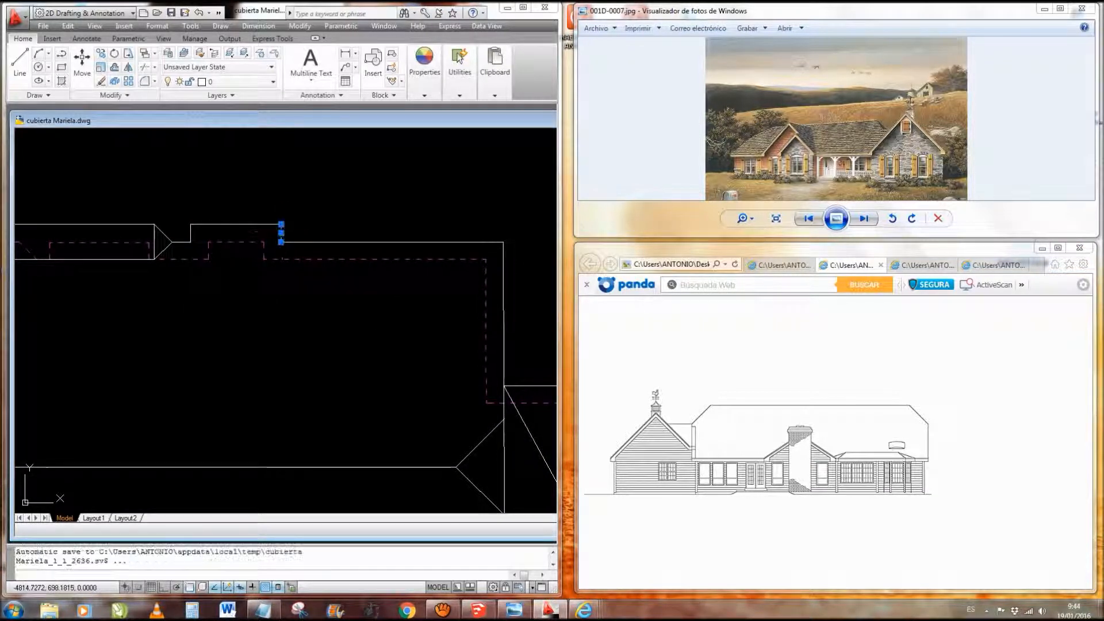
{"action": "right_click", "coordinate": [280, 233]}
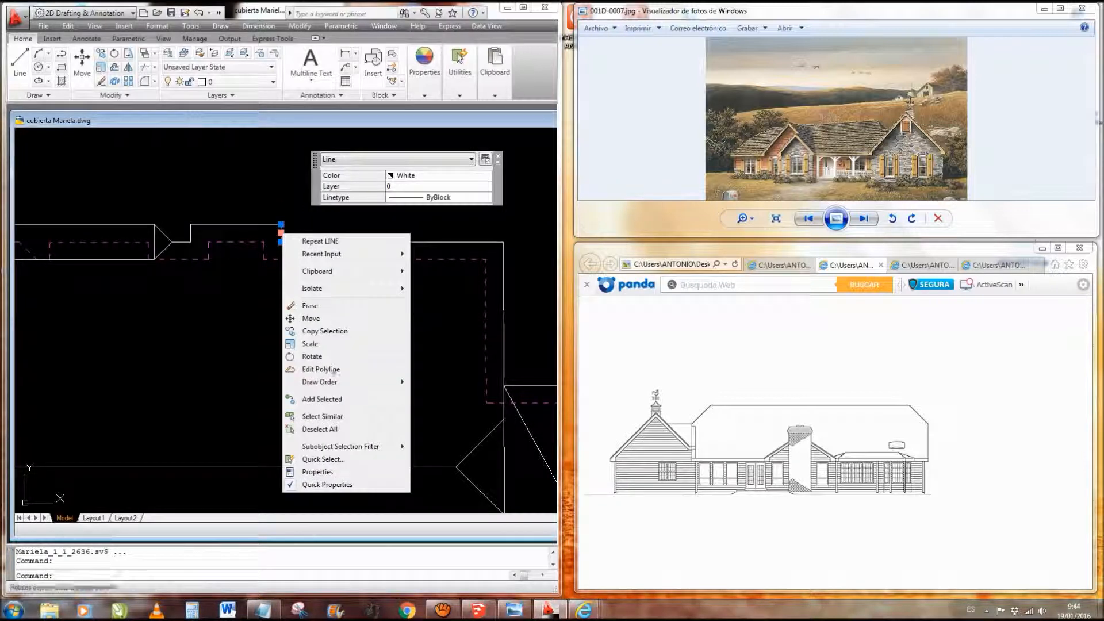
{"action": "left_click", "coordinate": [317, 331]}
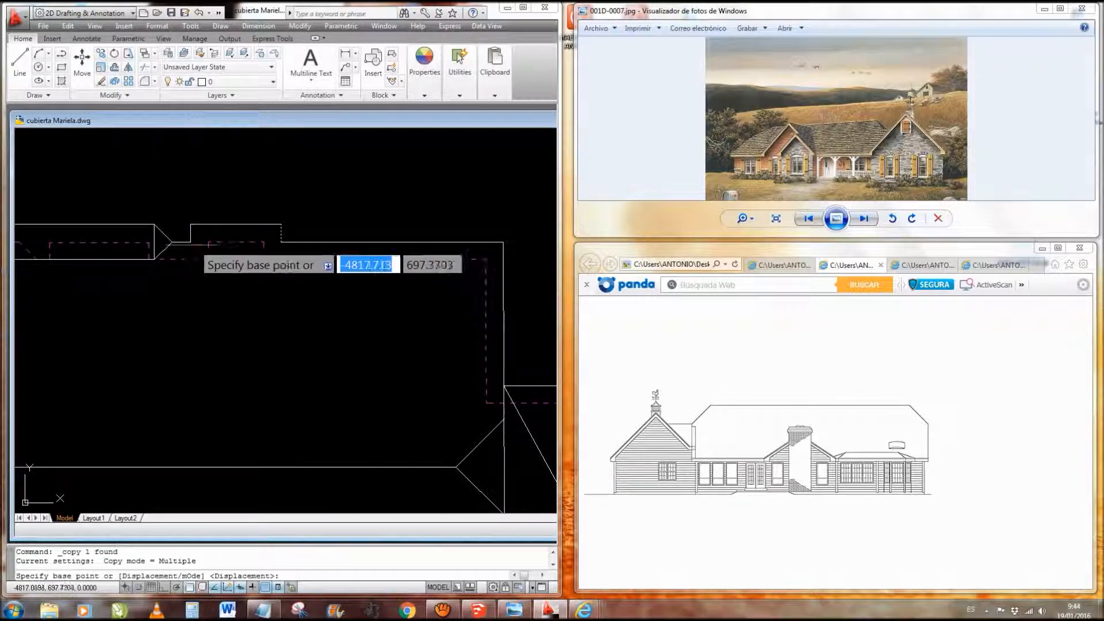
{"action": "left_click", "coordinate": [190, 242]}
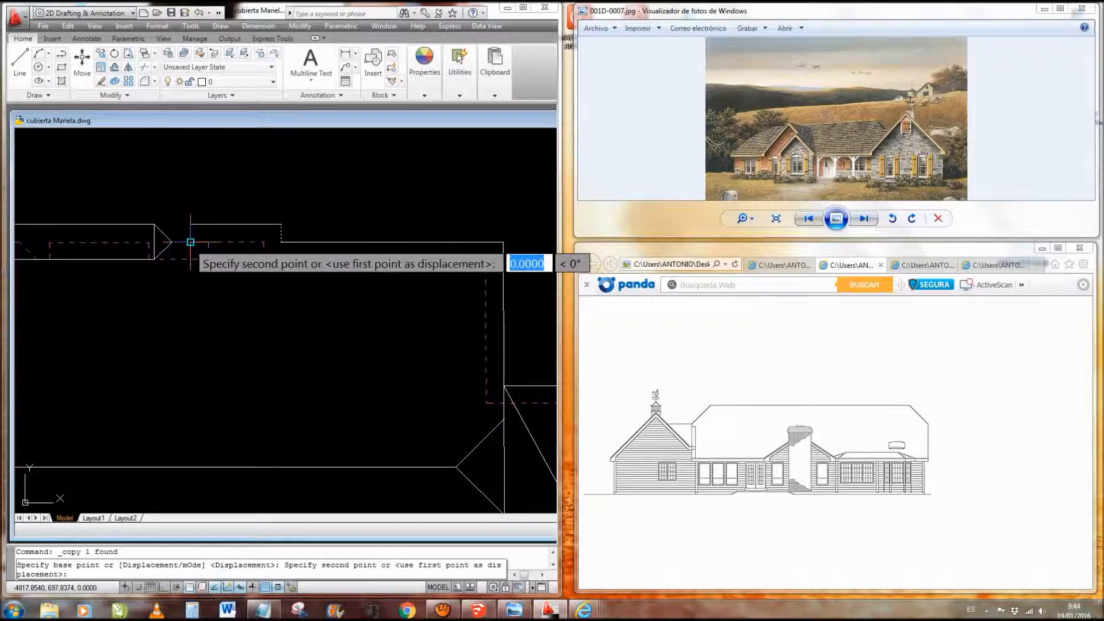
{"action": "left_click", "coordinate": [281, 242]}
{"action": "key", "text": "Escape"}
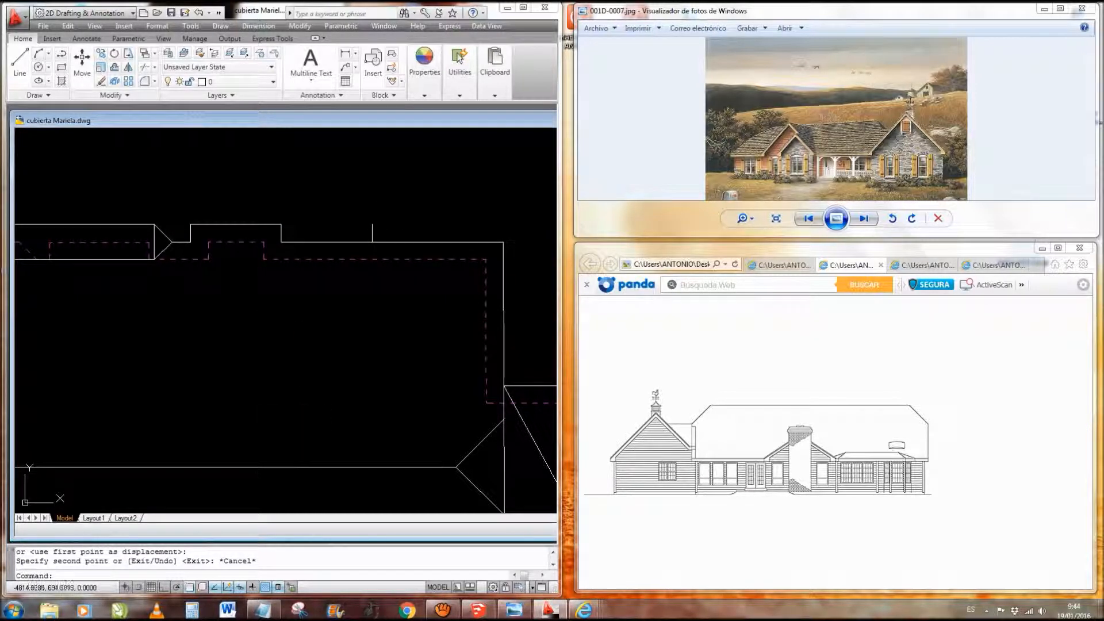
- Stretch the lower end of the chimney projection's right vertical edge about 3.38 straight down into the main roof as a ridge
{"action": "left_click", "coordinate": [280, 231]}
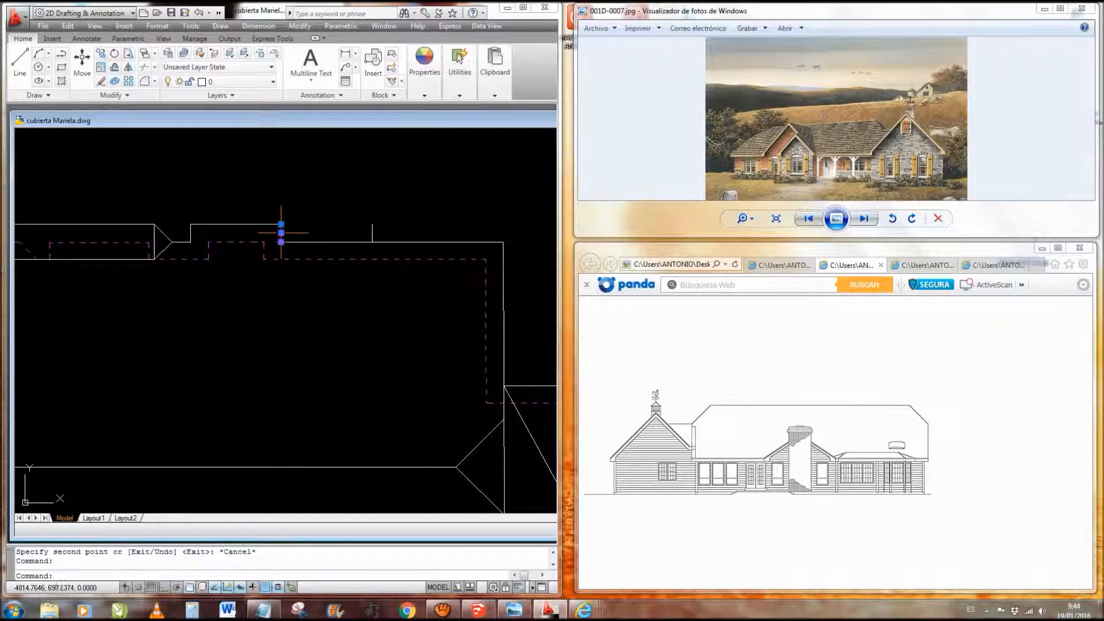
{"action": "left_click", "coordinate": [281, 242]}
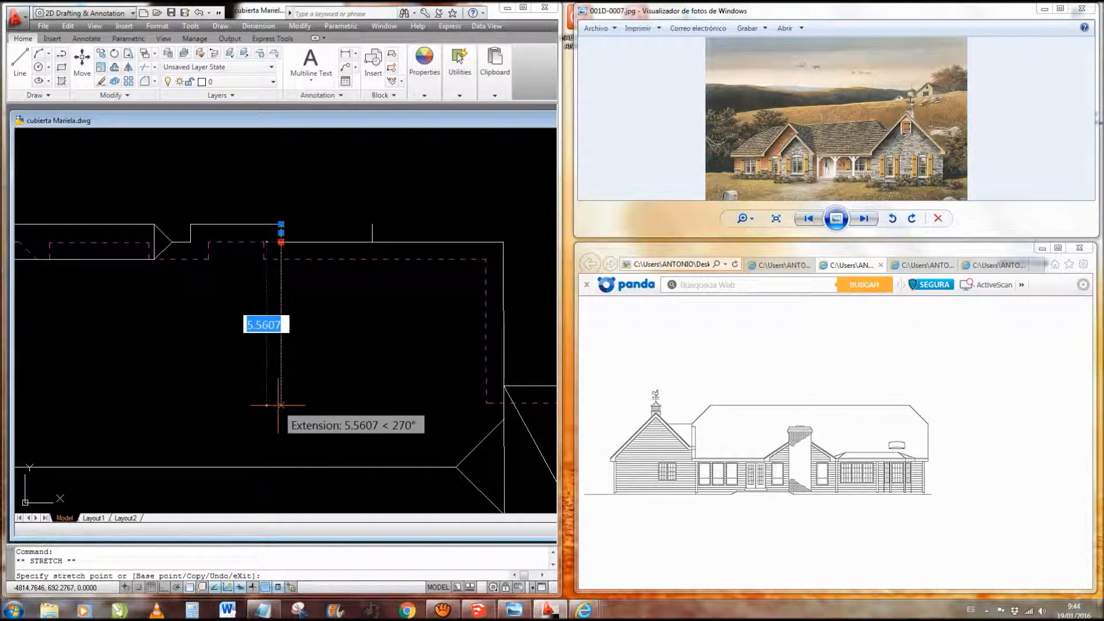
{"action": "left_click", "coordinate": [281, 341]}
{"action": "key", "text": "Escape"}
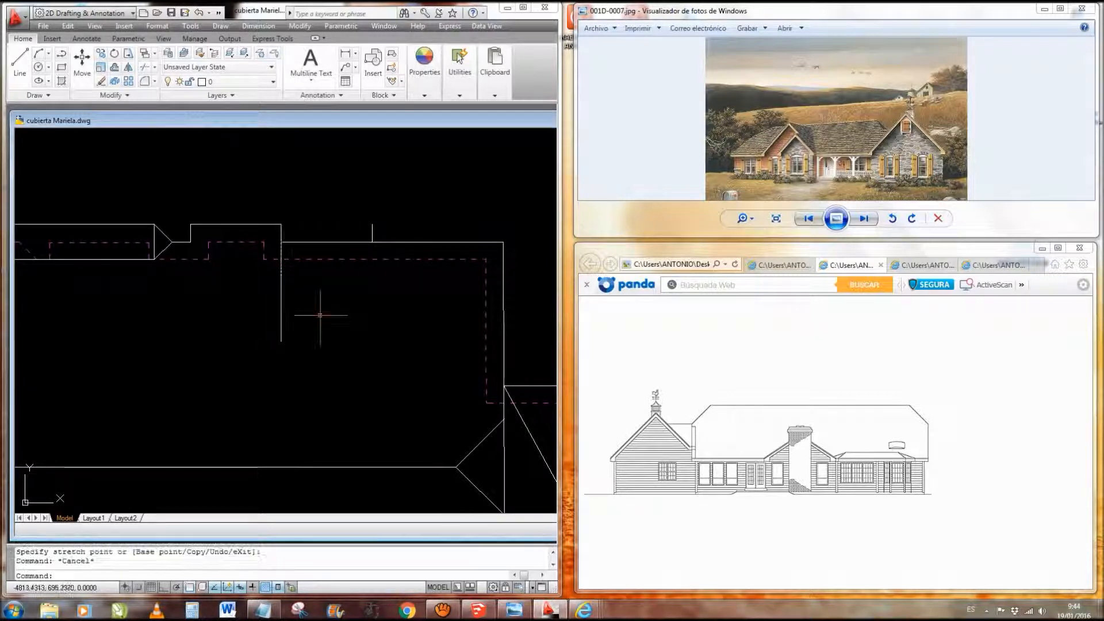
- Draw two connected valley lines from the projection's lower left corner to the ridge's lower end and up to the copied vertical line's lower end
{"action": "middle_click_drag", "start_coordinate": [320, 313], "coordinate": [323, 325]}
{"action": "type", "text": "l"}
{"action": "key", "text": "Return"}
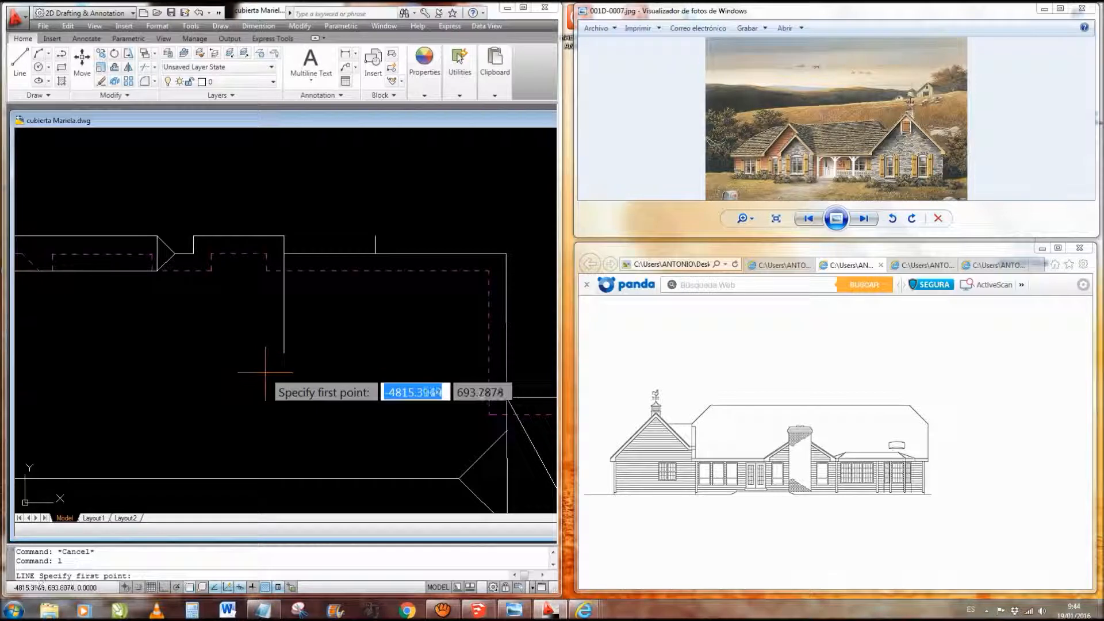
{"action": "middle_click_drag", "start_coordinate": [232, 304], "coordinate": [248, 294]}
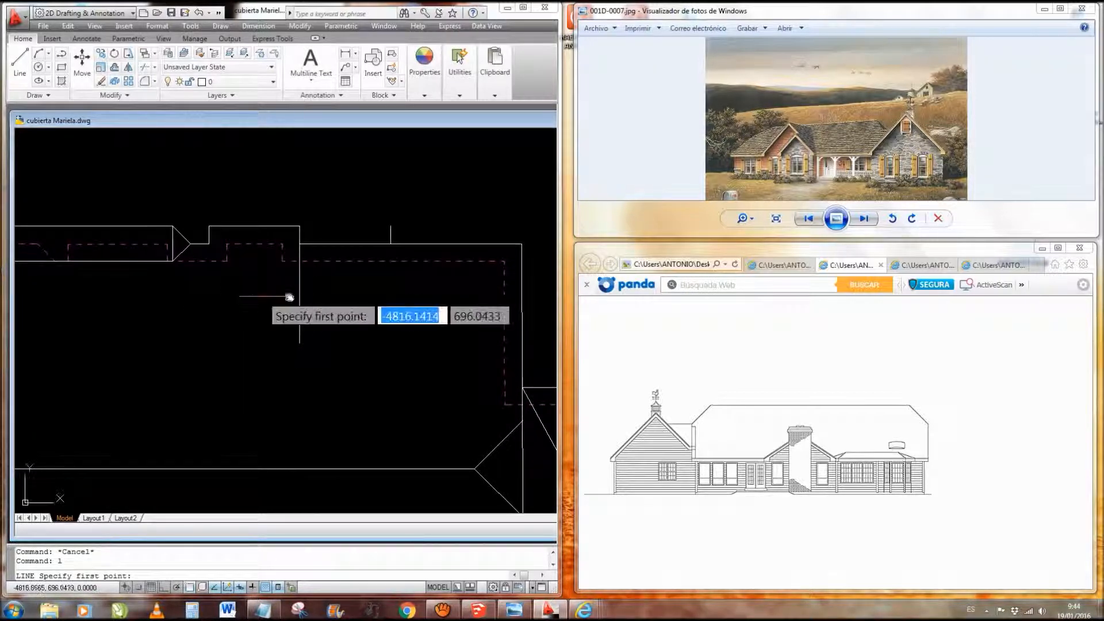
{"action": "left_click", "coordinate": [209, 244]}
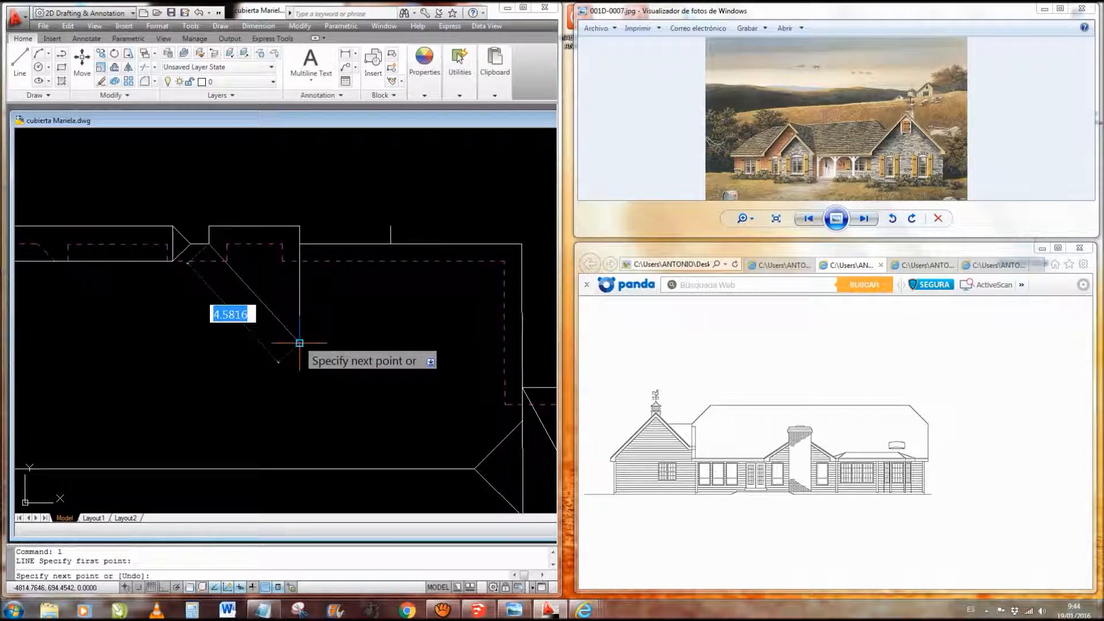
{"action": "left_click", "coordinate": [299, 343]}
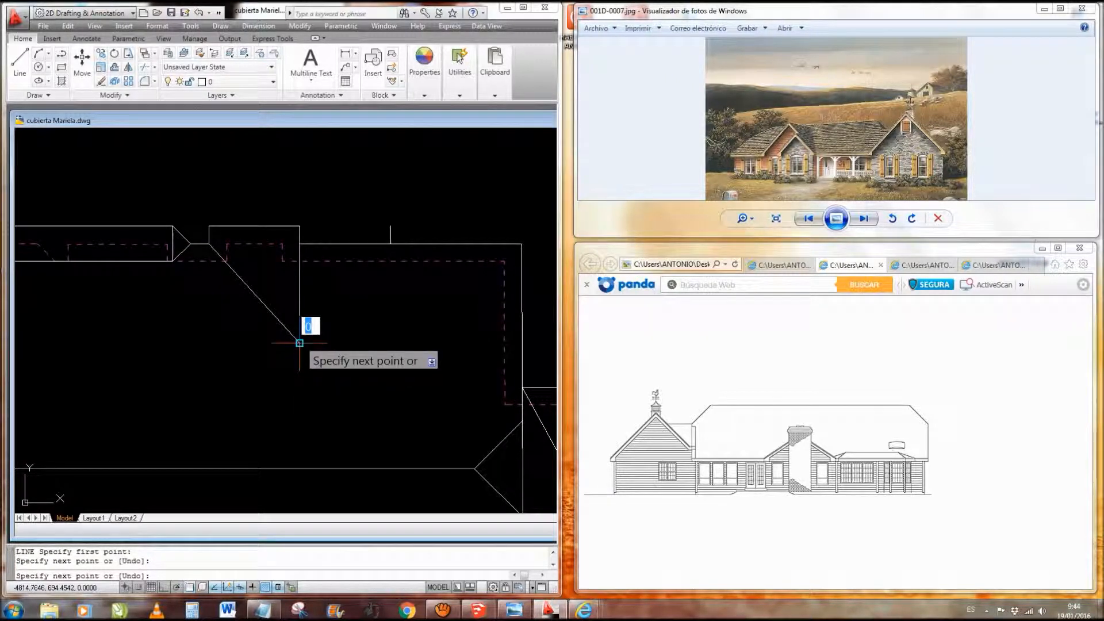
{"action": "left_click", "coordinate": [300, 342]}
{"action": "key", "text": "Escape"}
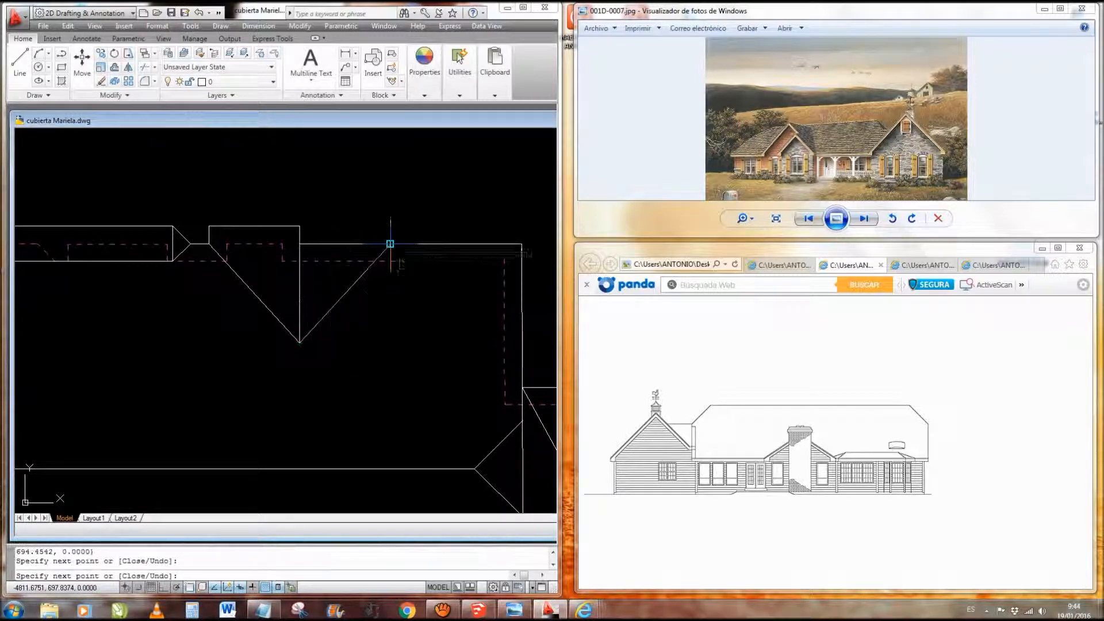
{"action": "scroll", "coordinate": [375, 296], "scroll_direction": "down", "scroll_amount": 3}
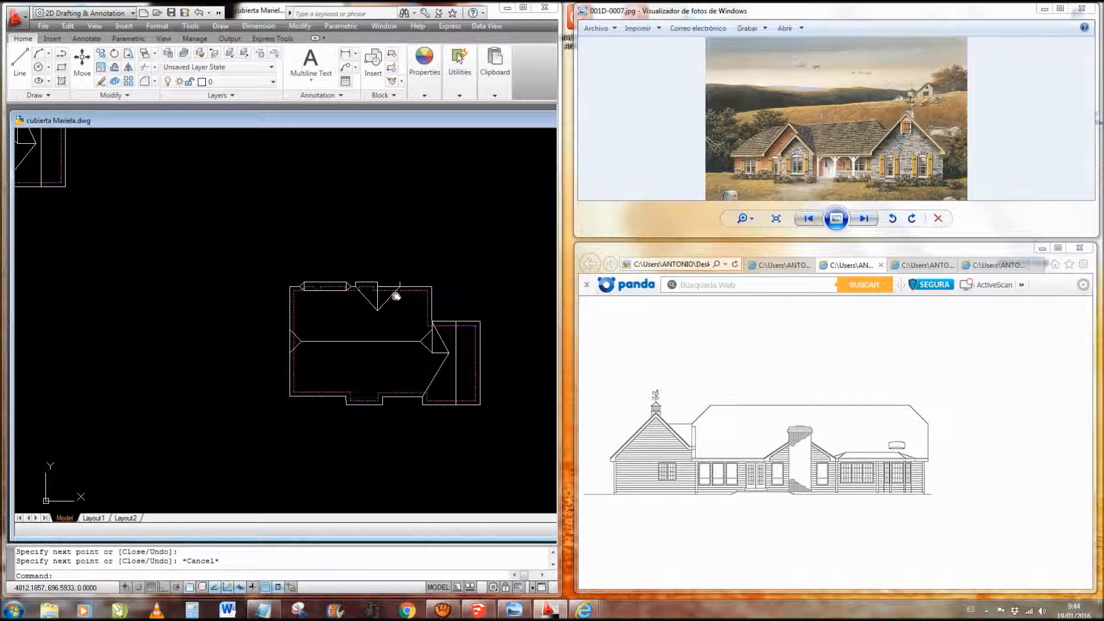
{"action": "scroll", "coordinate": [376, 303], "scroll_direction": "up", "scroll_amount": 2}
{"action": "scroll", "coordinate": [376, 303], "scroll_direction": "up", "scroll_amount": 2}
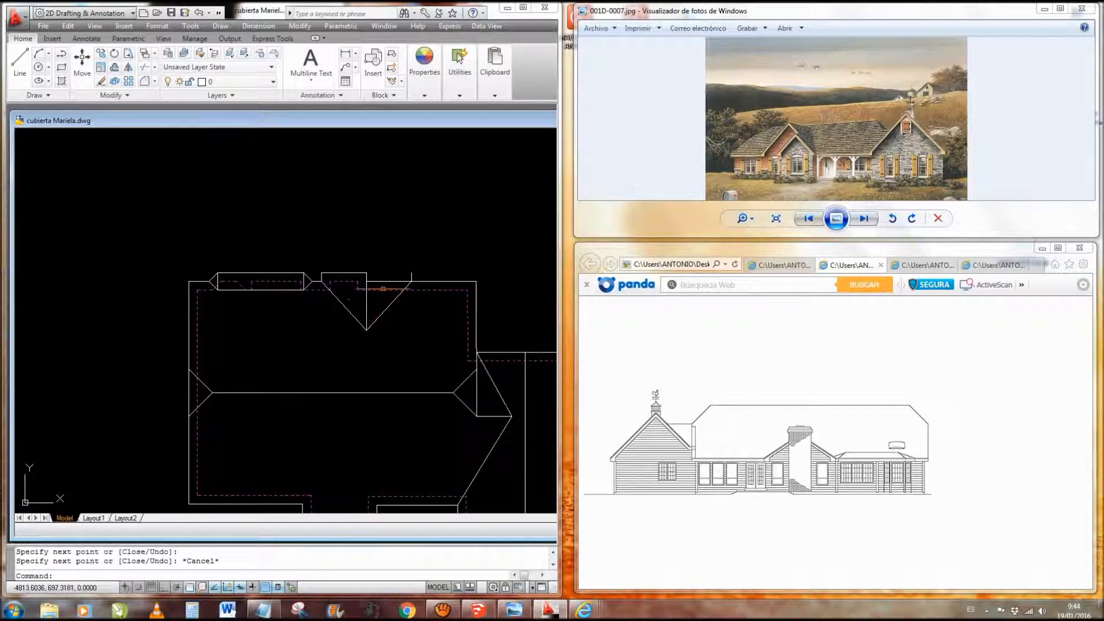
- Erase the chimney projection's top edge and the short eave segment between the projection and the bay roof
{"action": "mouse_move", "coordinate": [377, 300]}
{"action": "middle_mouse_down"}
{"action": "mouse_move", "coordinate": [382, 288]}
{"action": "mouse_move", "coordinate": [333, 239]}
{"action": "mouse_move", "coordinate": [318, 250]}
{"action": "middle_mouse_up"}
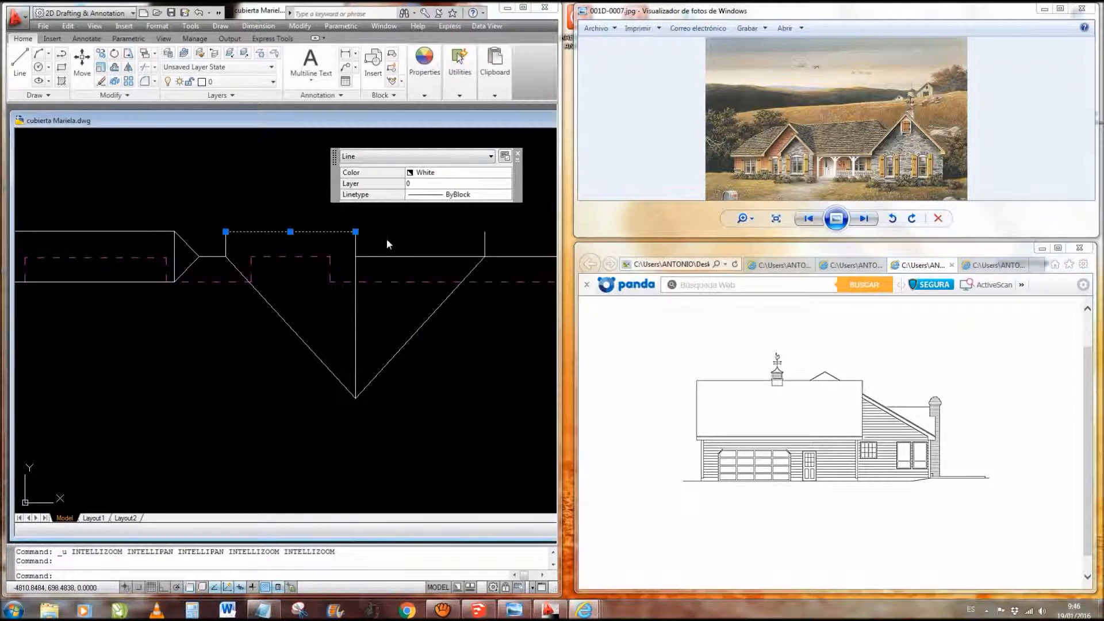
{"action": "key", "text": "Delete"}
{"action": "middle_click_drag", "start_coordinate": [341, 233], "coordinate": [315, 249]}
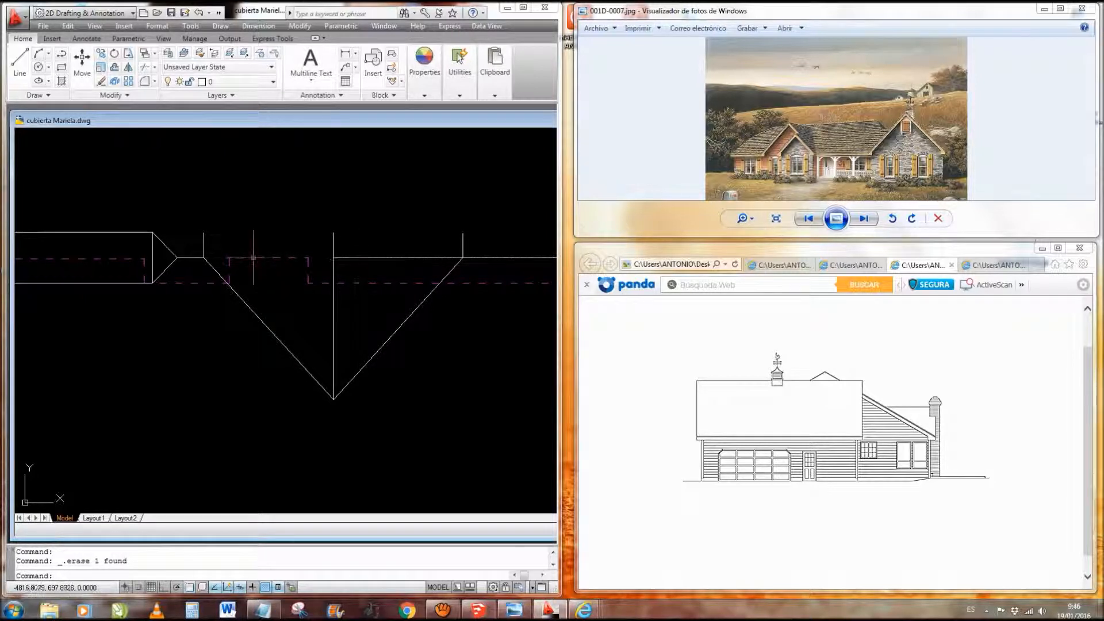
{"action": "left_click", "coordinate": [190, 258]}
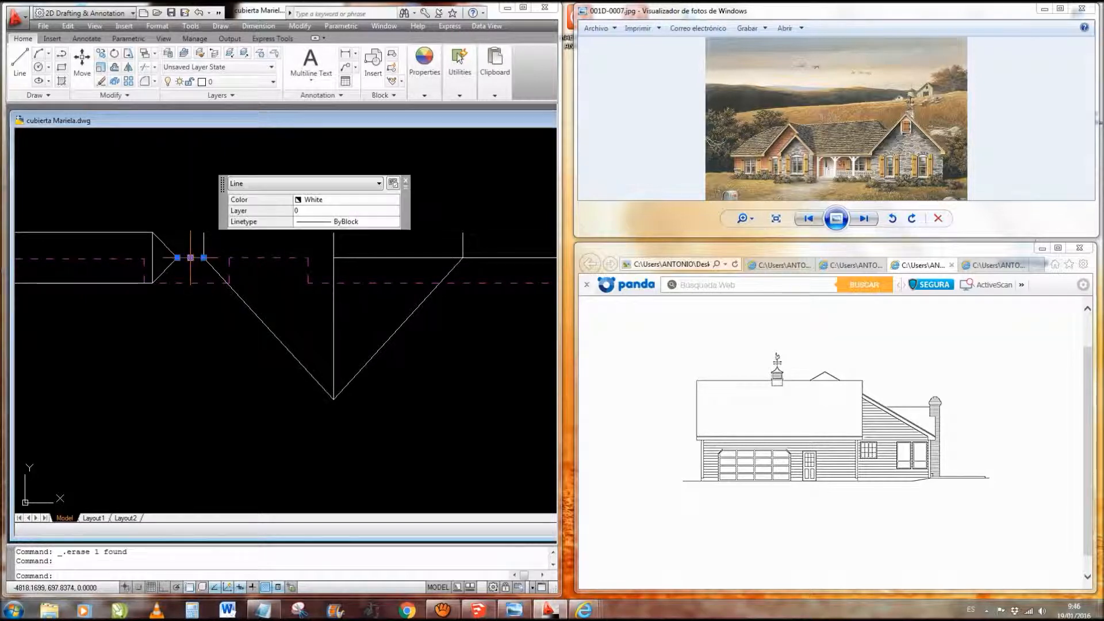
{"action": "key", "text": "Delete"}
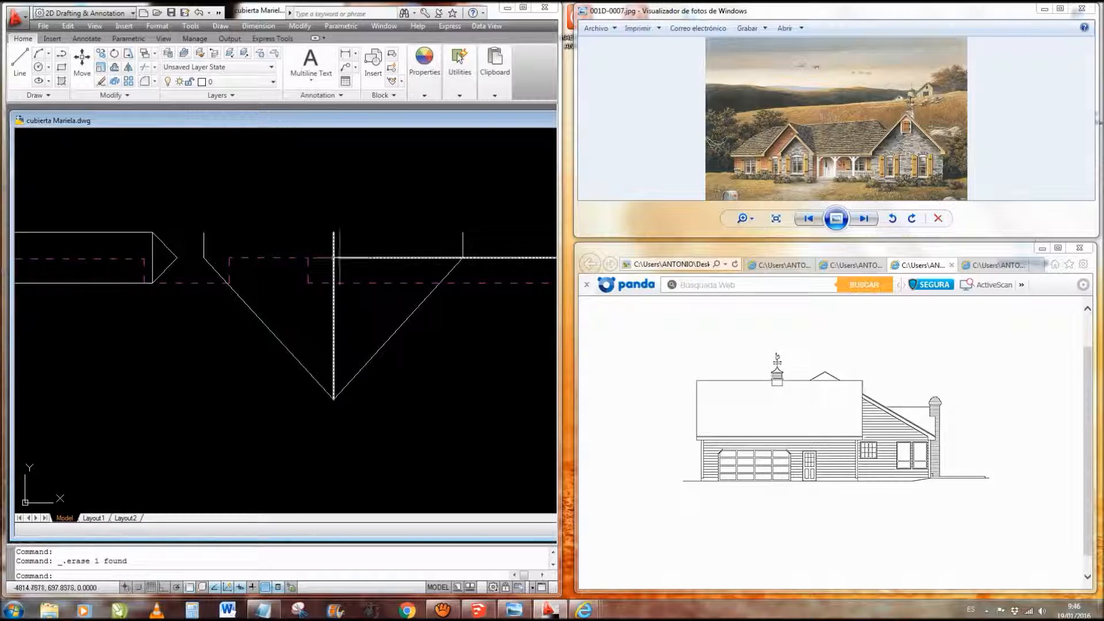
- Stretch the left end of the eave line from the projection's ridge to the right tip of the bay roof
{"action": "left_click", "coordinate": [346, 257]}
{"action": "left_click", "coordinate": [333, 257]}
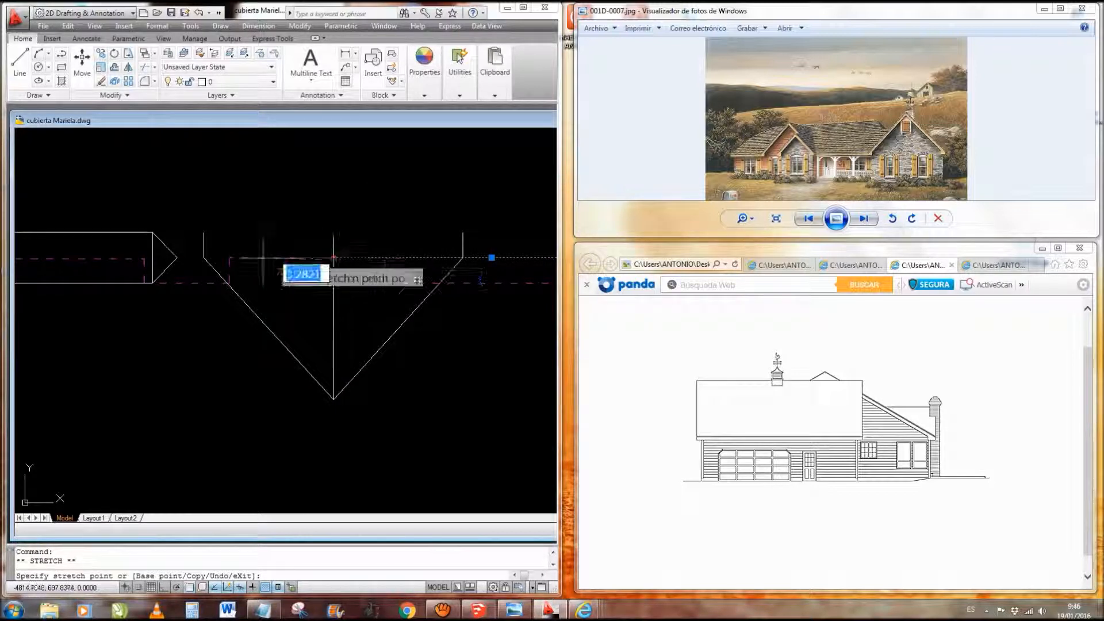
{"action": "left_click", "coordinate": [177, 258]}
{"action": "key", "text": "Escape"}
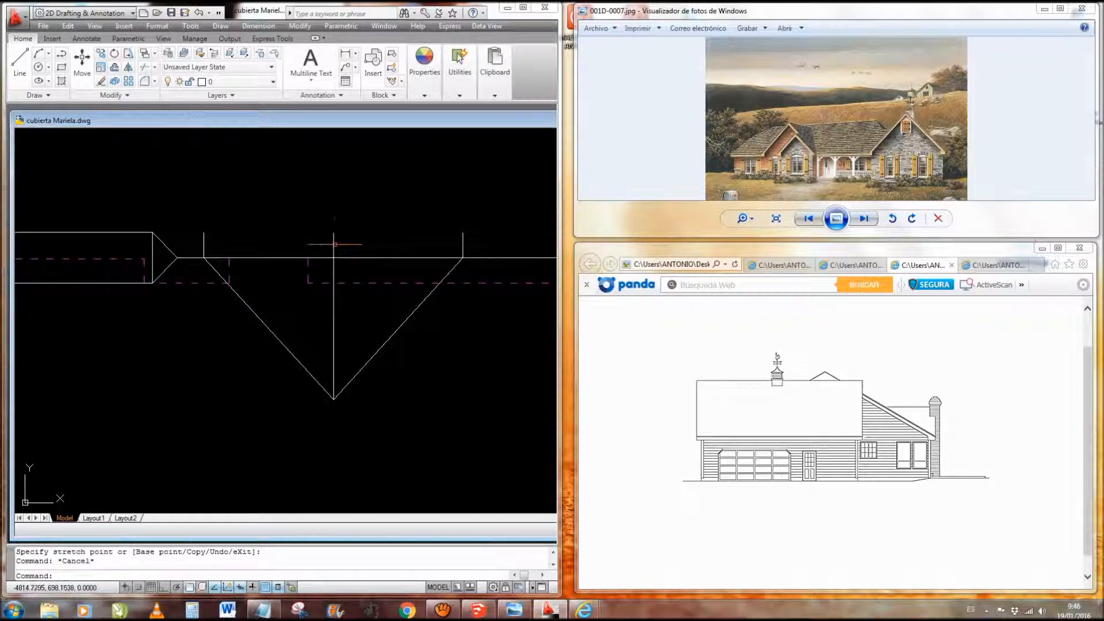
- Stretch the upper end of the projection's ridge line down to the eave line
{"action": "left_click", "coordinate": [334, 236]}
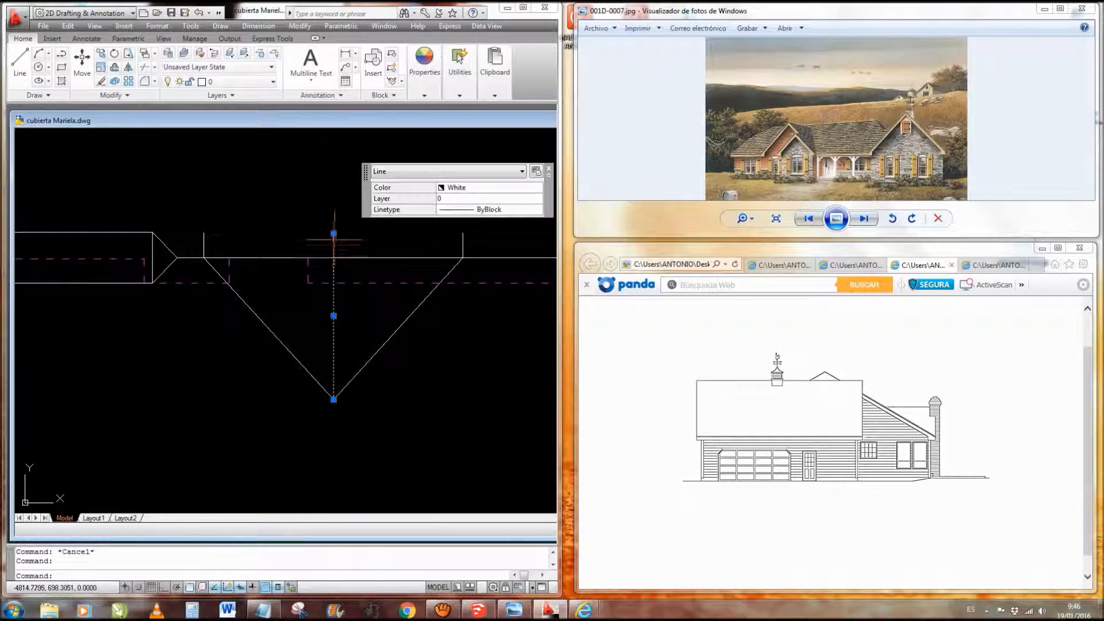
{"action": "left_click", "coordinate": [333, 233]}
{"action": "left_click", "coordinate": [333, 258]}
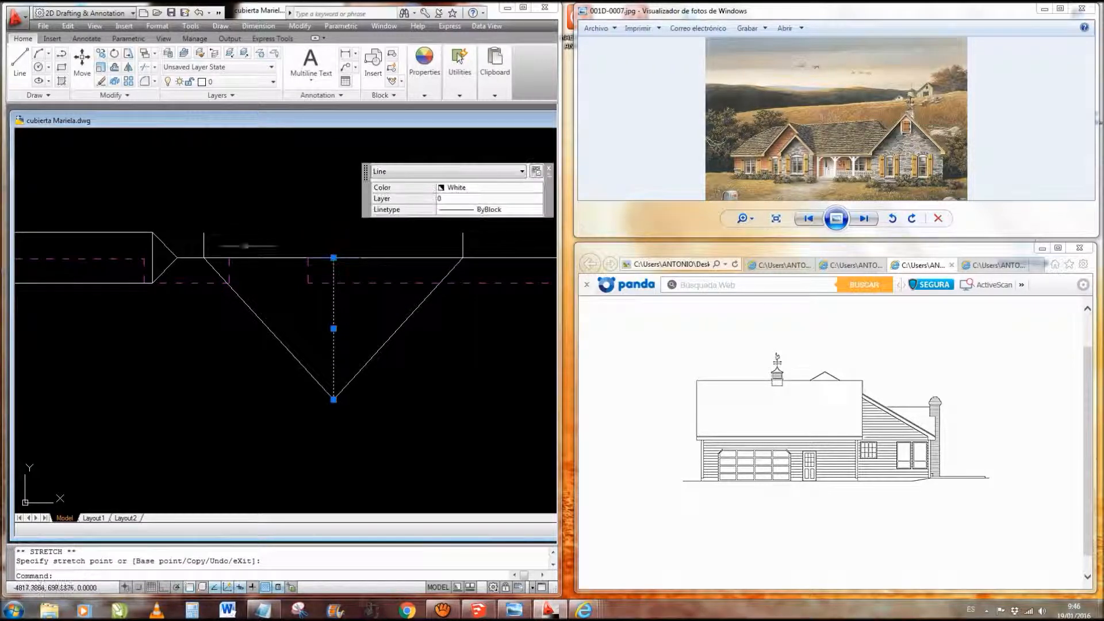
- Erase the projection's ridge line and the short vertical edges at the upper ends of both valley lines
{"action": "left_click", "coordinate": [203, 246]}
{"action": "left_click", "coordinate": [204, 258]}
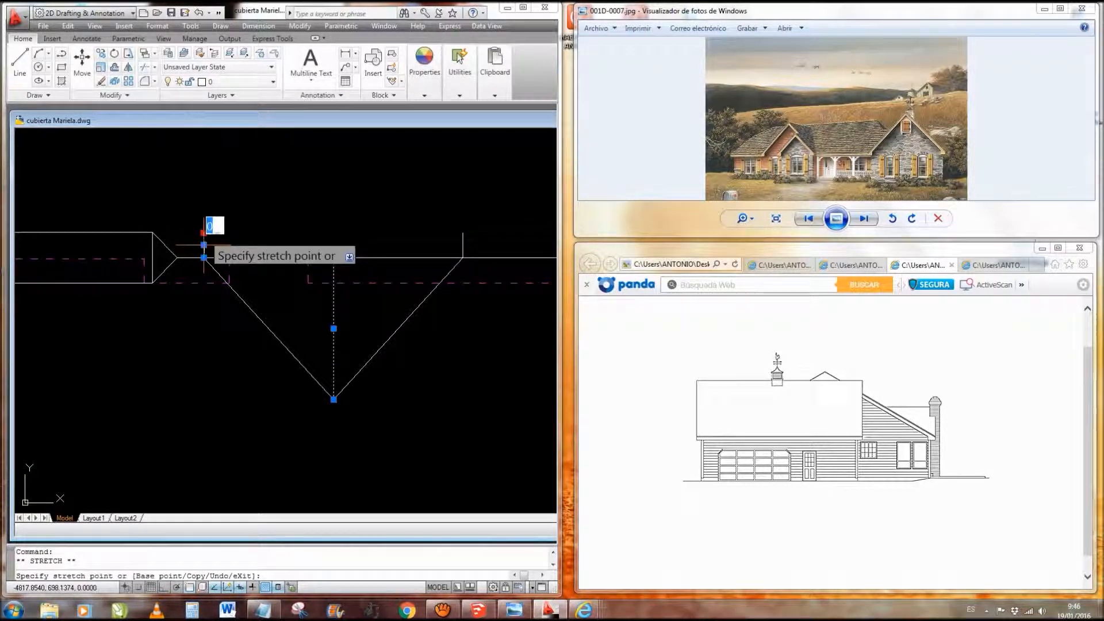
{"action": "key", "text": "Escape"}
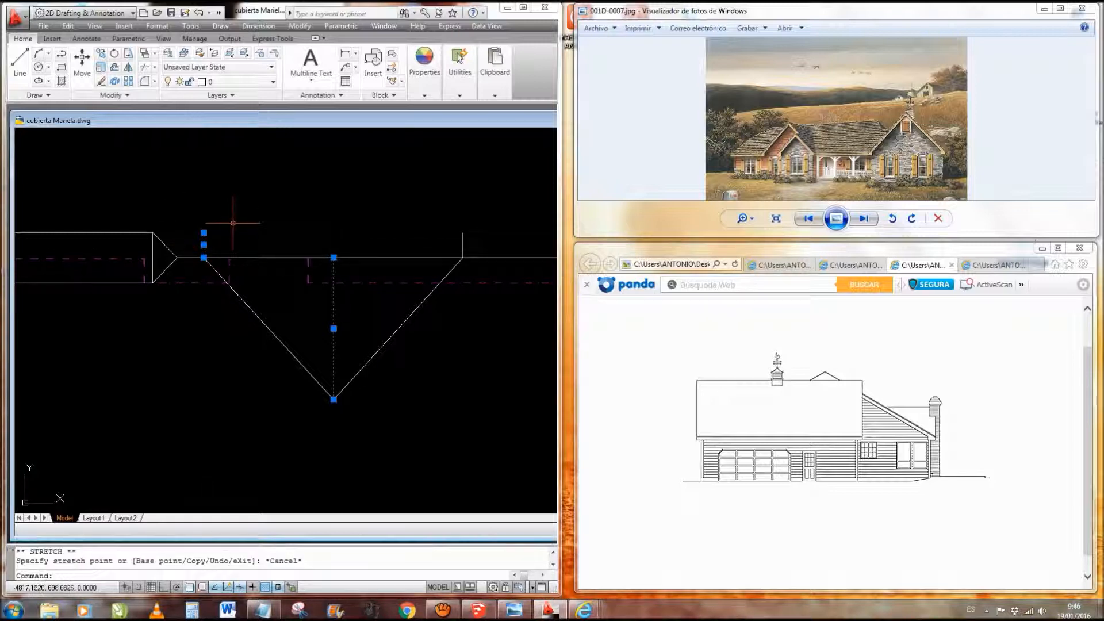
{"action": "key", "text": "Delete"}
{"action": "left_click", "coordinate": [463, 241]}
{"action": "key", "text": "Delete"}
- Draw a vertical ridge line from the point where the two valley lines meet up past the eave line
{"action": "type", "text": "l"}
{"action": "key", "text": "Return"}
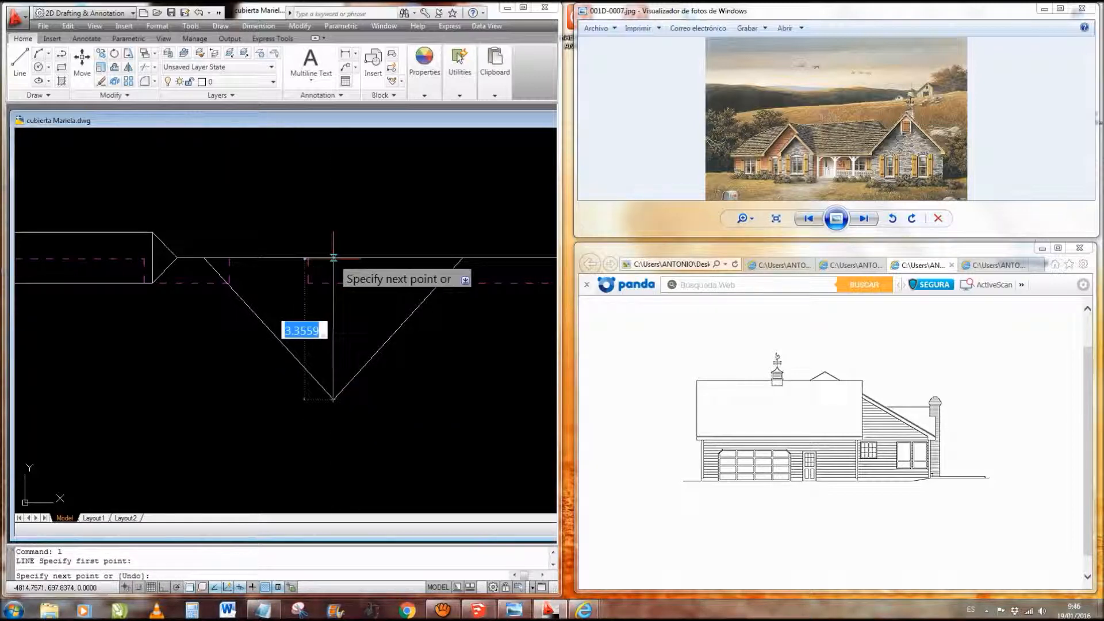
{"action": "key", "text": "F8"}
{"action": "left_click", "coordinate": [333, 211]}
{"action": "key", "text": "Escape"}
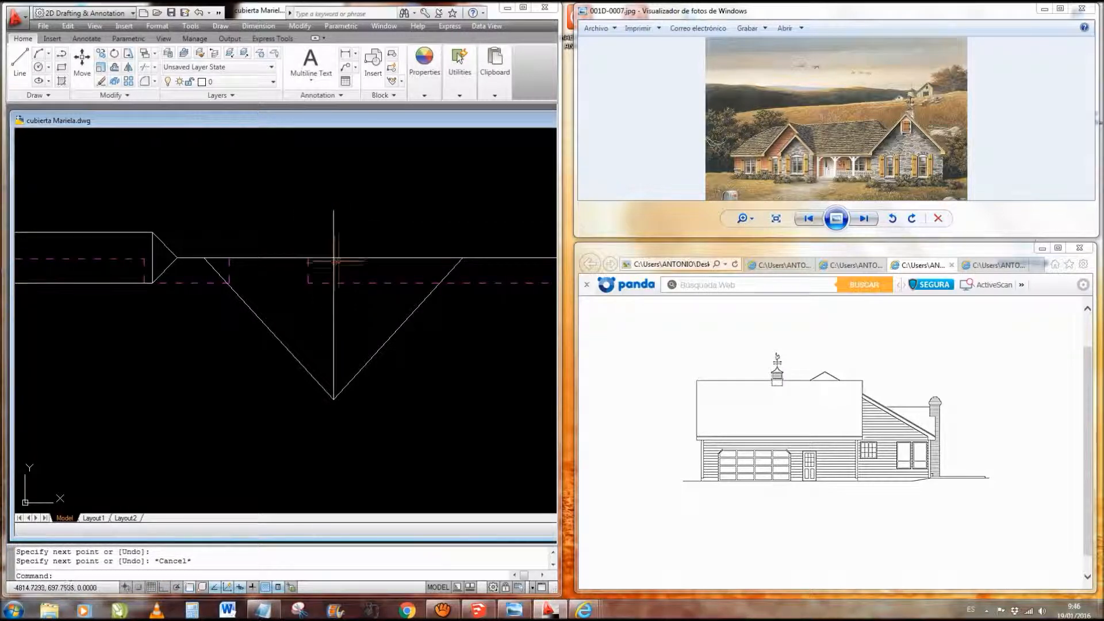
- Select the continuous eave line that crosses the projection's gable roof
{"action": "left_click", "coordinate": [340, 257]}
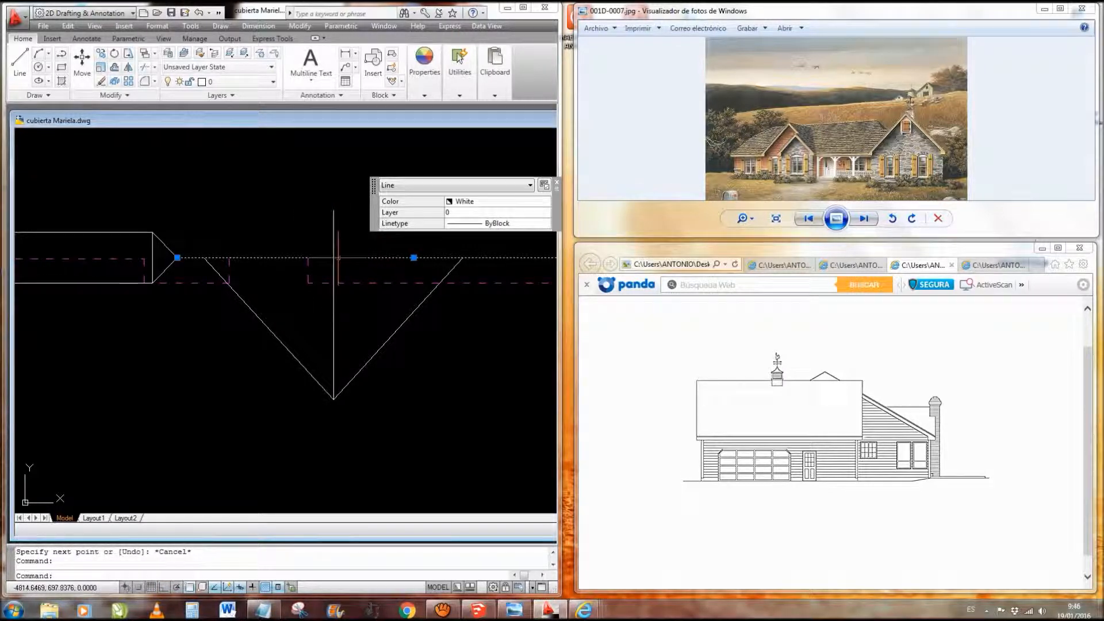
- Trim the part of the small triangular gable's ridge line that extends beyond the upper eave line
{"action": "middle_click_drag", "start_coordinate": [350, 239], "coordinate": [339, 256]}
{"action": "type", "text": "tr"}
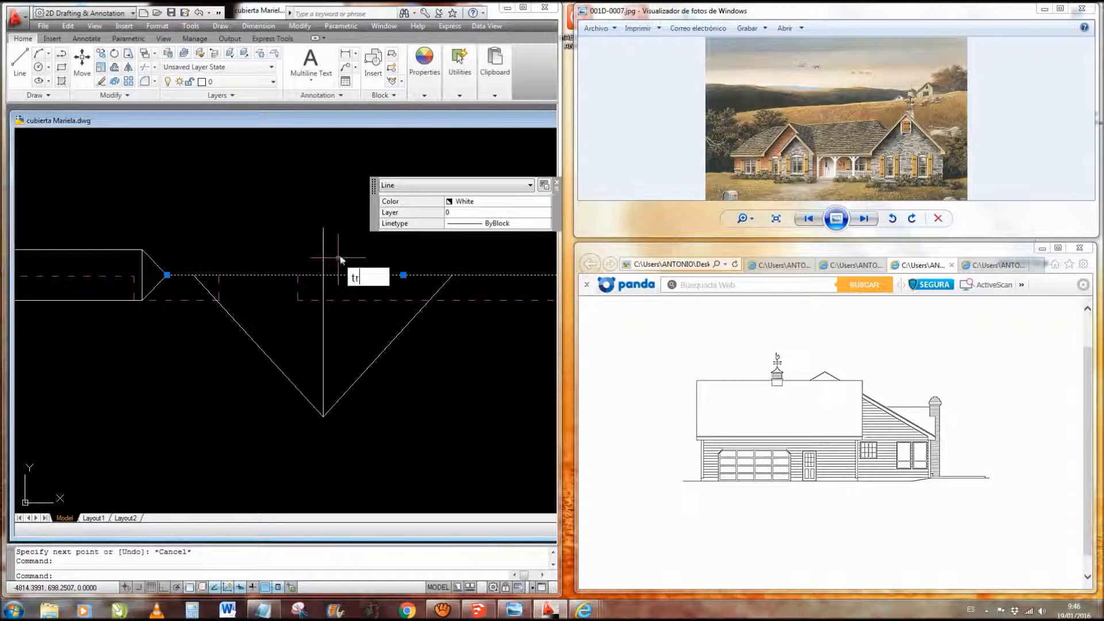
{"action": "key", "text": "Return"}
{"action": "left_click", "coordinate": [341, 252]}
{"action": "left_click", "coordinate": [295, 215]}
{"action": "scroll", "coordinate": [368, 276], "scroll_direction": "down", "scroll_amount": 4}
{"action": "key", "text": "Escape"}
- Draw a chimney rectangle about 2.39 by 1.07 straddling the upper eave line over the small gable's ridge line
{"action": "scroll", "coordinate": [345, 303], "scroll_direction": "down", "scroll_amount": 2}
{"action": "scroll", "coordinate": [352, 294], "scroll_direction": "up", "scroll_amount": 2}
{"action": "scroll", "coordinate": [352, 293], "scroll_direction": "up", "scroll_amount": 2}
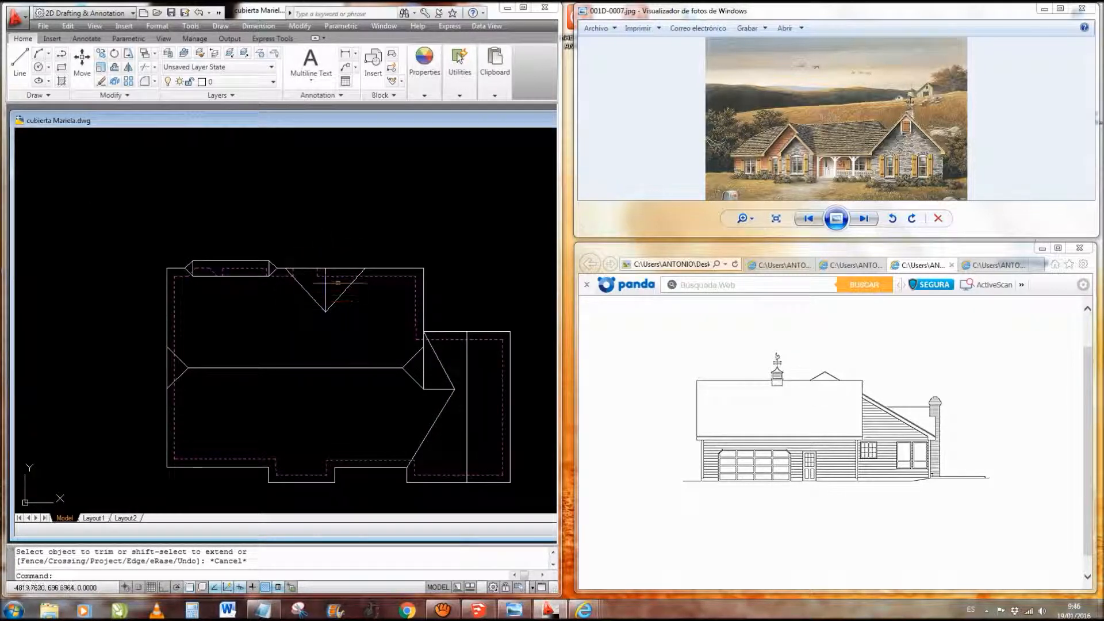
{"action": "scroll", "coordinate": [327, 278], "scroll_direction": "up", "scroll_amount": 1}
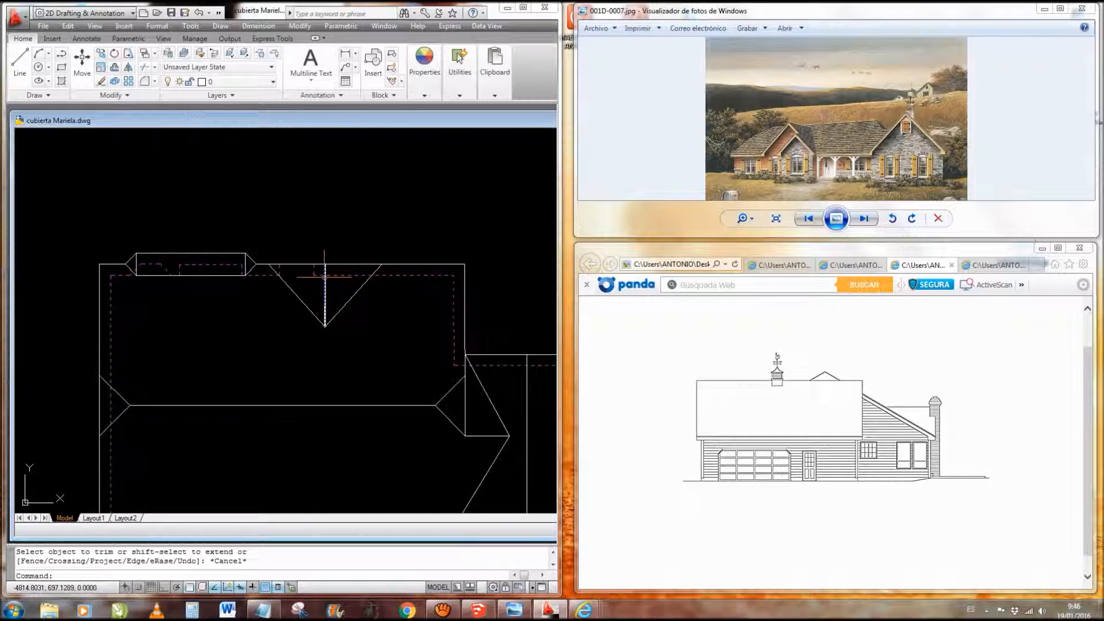
{"action": "scroll", "coordinate": [317, 274], "scroll_direction": "up", "scroll_amount": 1}
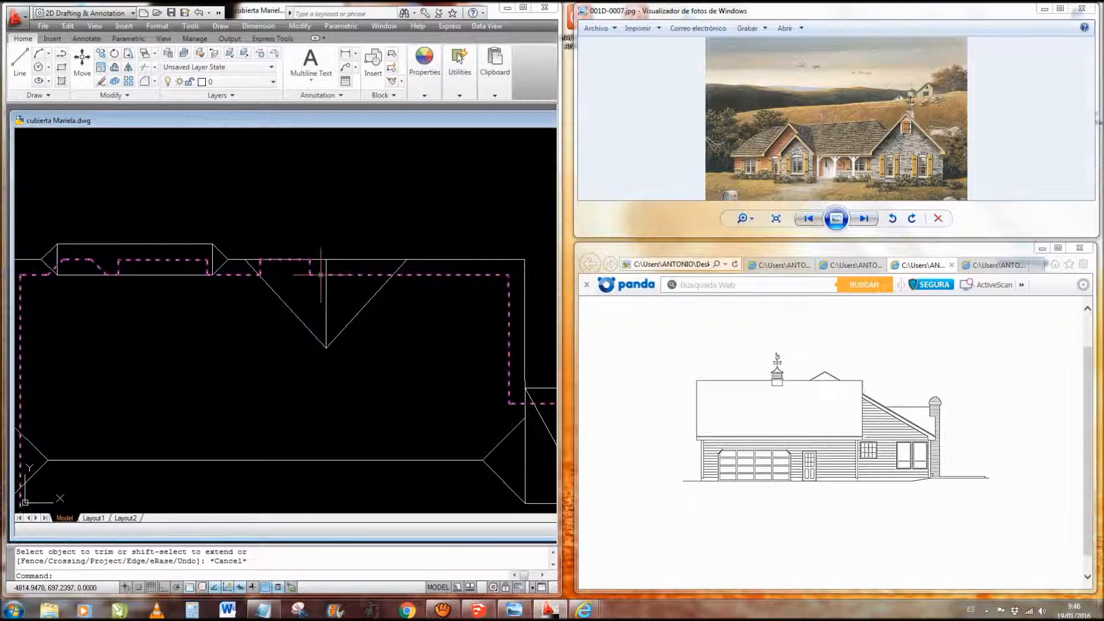
{"action": "left_click", "coordinate": [61, 67]}
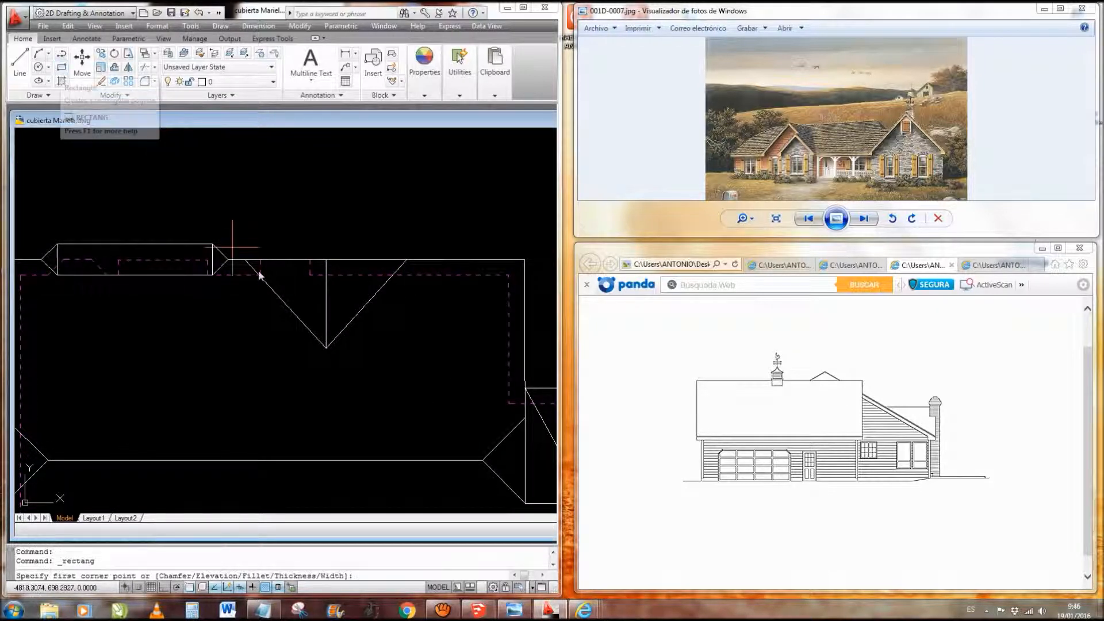
{"action": "left_click", "coordinate": [296, 274]}
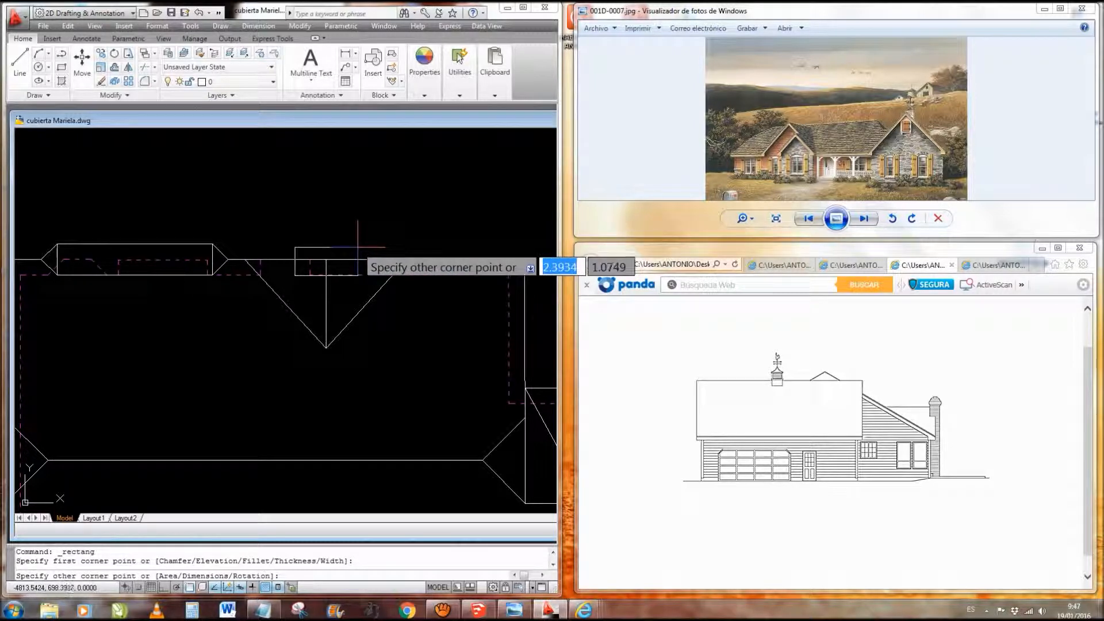
{"action": "left_click", "coordinate": [358, 247]}
{"action": "key", "text": "Escape"}
- Trim the eave and ridge line segments that lie inside the chimney rectangle
{"action": "left_click", "coordinate": [345, 275]}
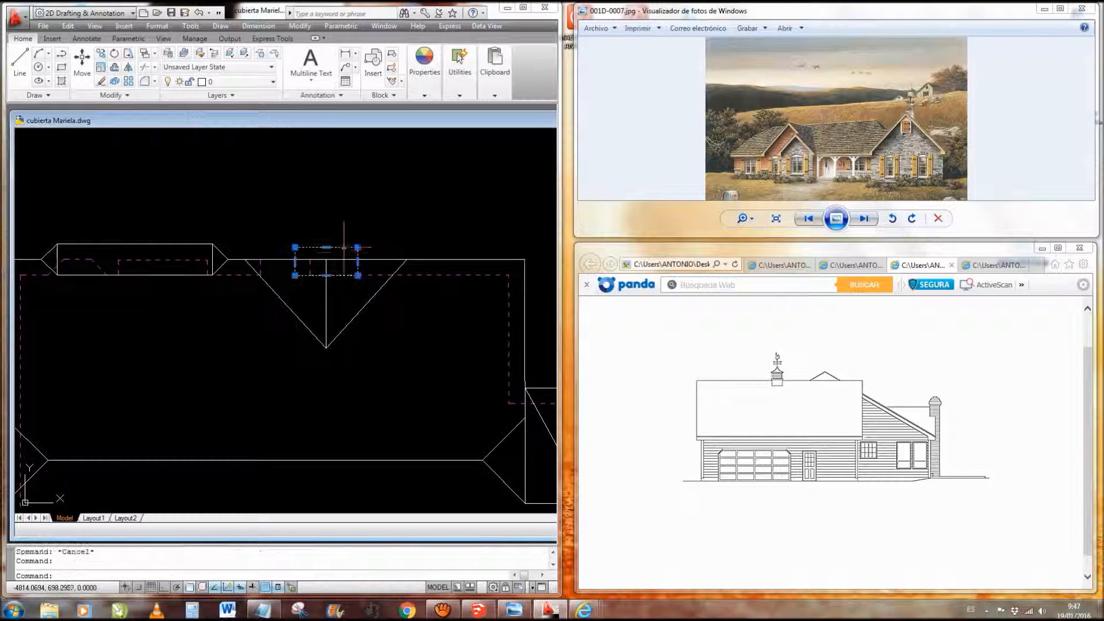
{"action": "type", "text": "tr"}
{"action": "key", "text": "Return"}
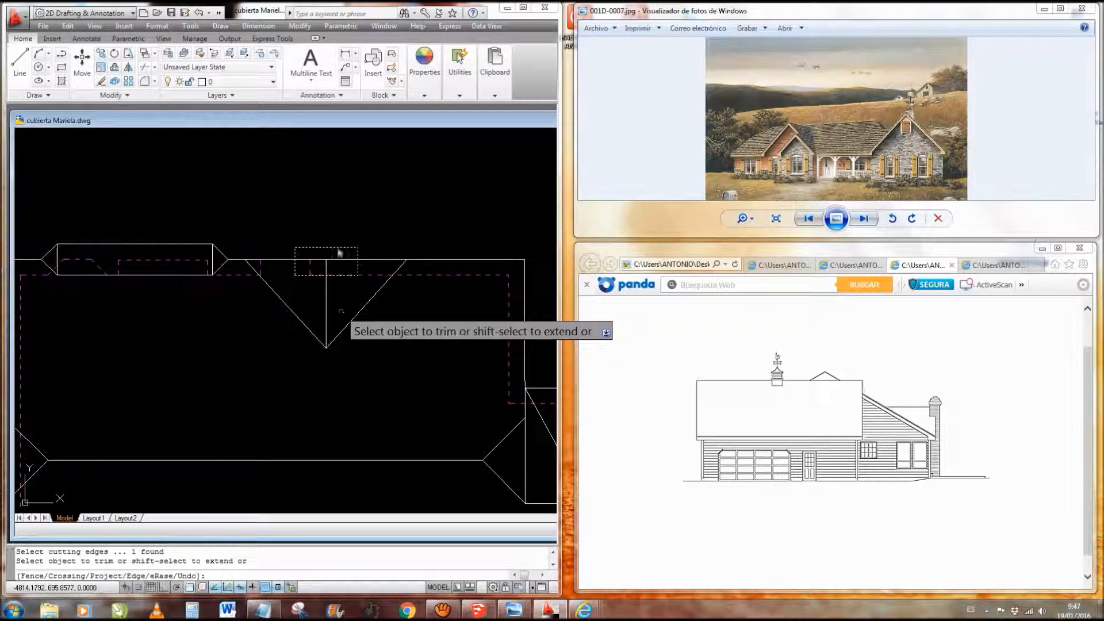
{"action": "left_click", "coordinate": [335, 266]}
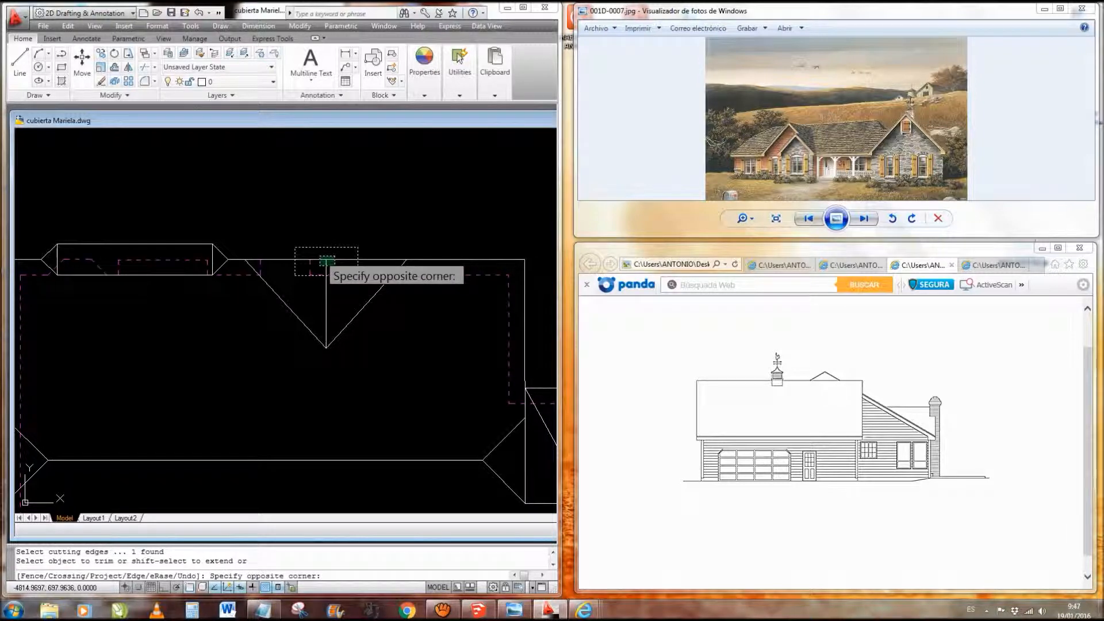
{"action": "left_click", "coordinate": [319, 257]}
{"action": "key", "text": "Return"}
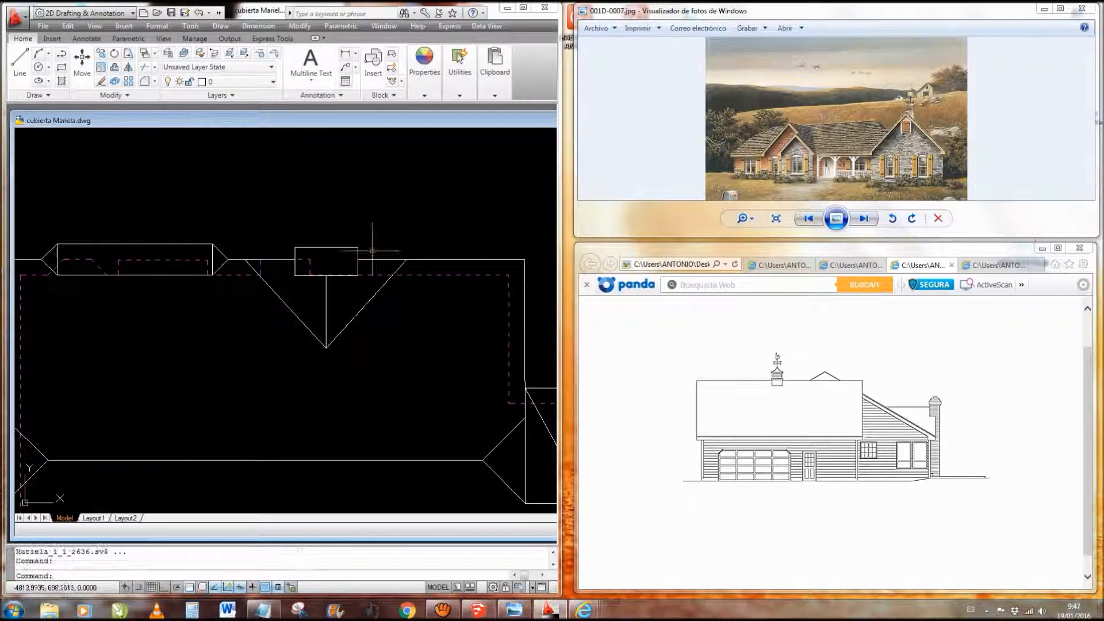
- Switch the reference image to the long elevation with the chimney and examine its roof against the plan
{"action": "scroll", "coordinate": [374, 247], "scroll_direction": "down", "scroll_amount": 4}
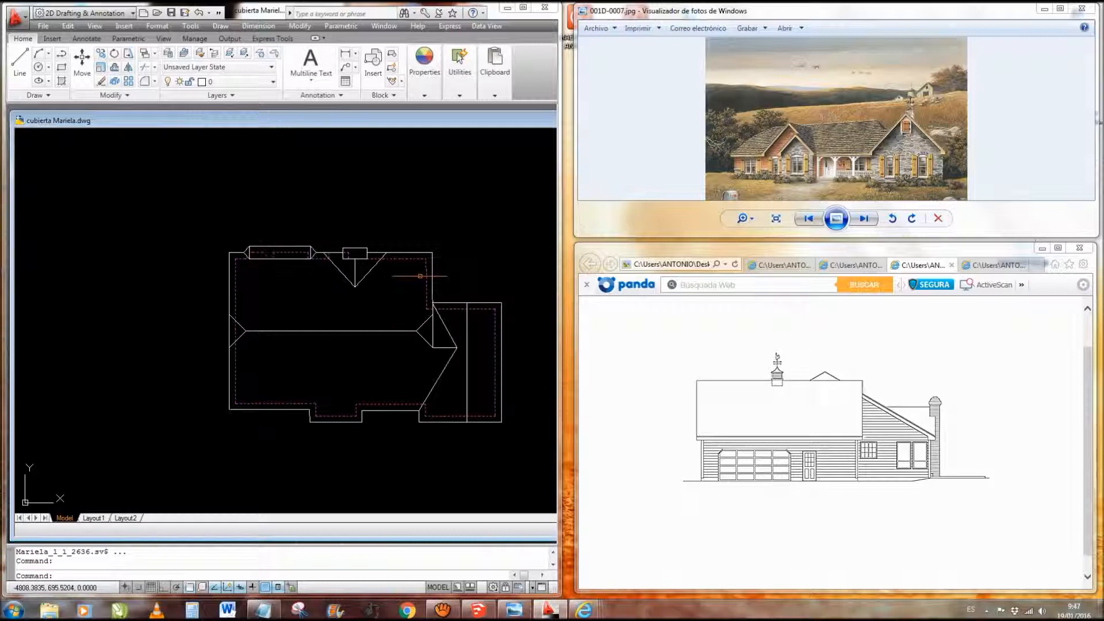
{"action": "middle_click_drag", "start_coordinate": [421, 270], "coordinate": [411, 276]}
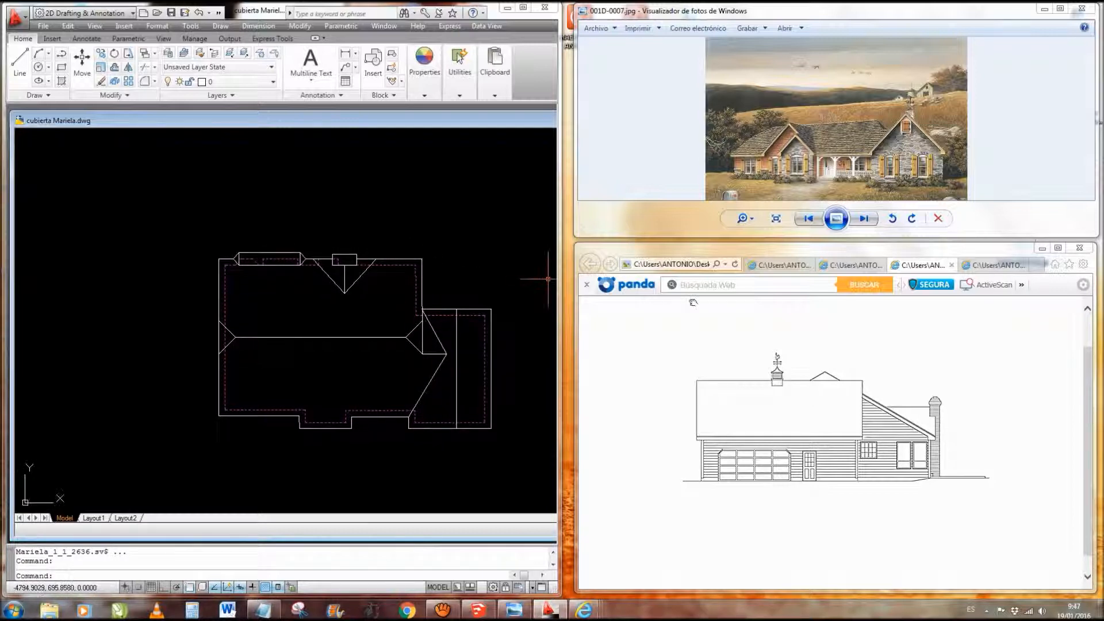
{"action": "left_click", "coordinate": [867, 267]}
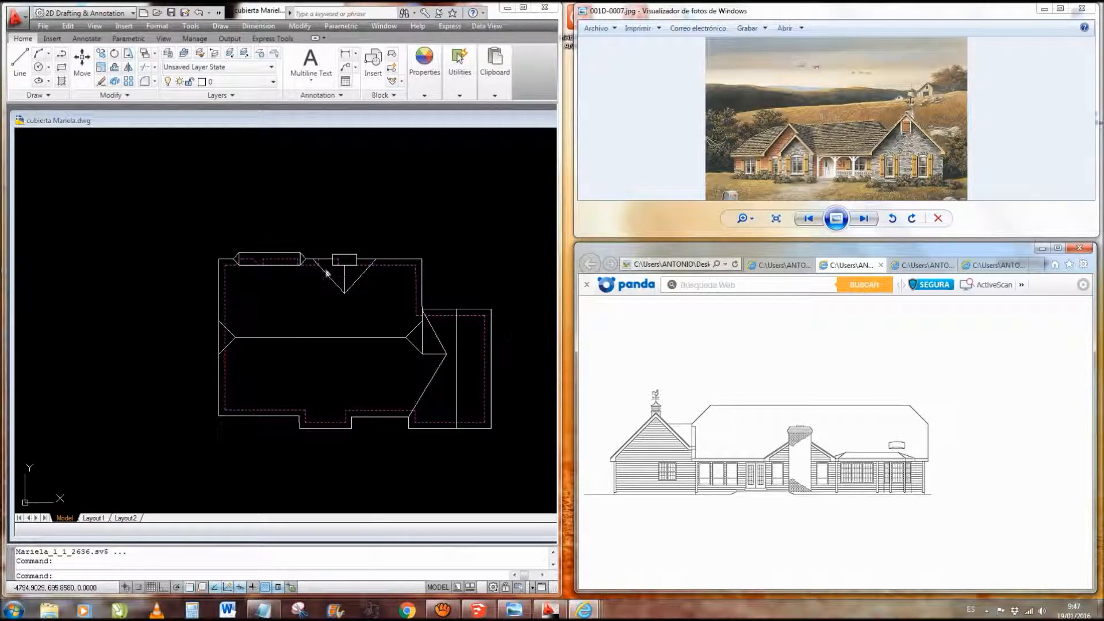
{"action": "left_click", "coordinate": [418, 301]}
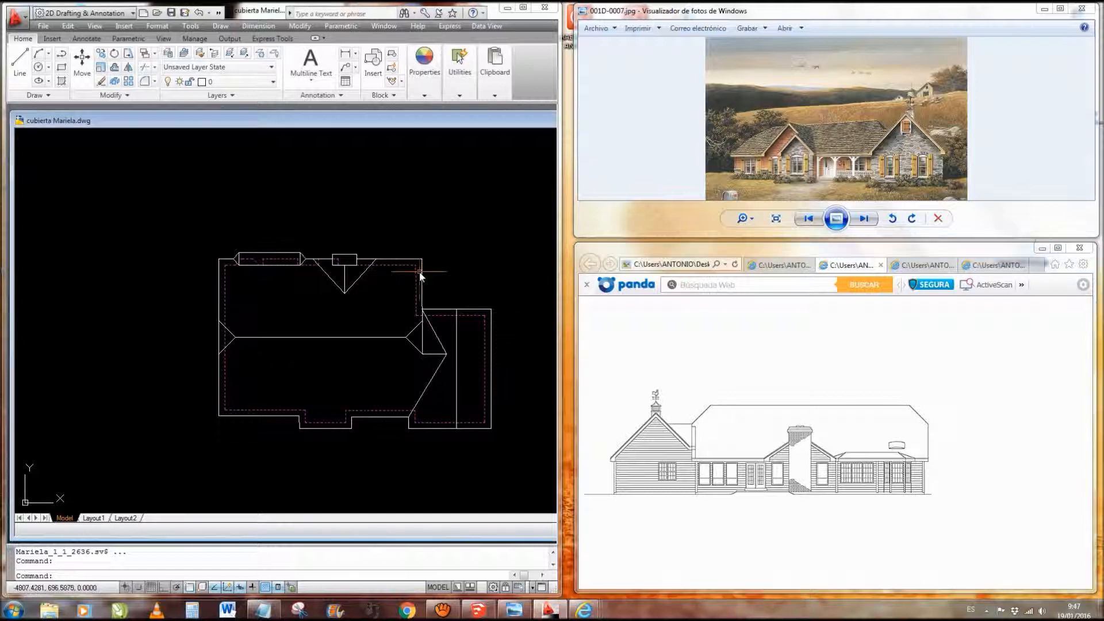
{"action": "mouse_move", "coordinate": [405, 305]}
{"action": "middle_mouse_down"}
{"action": "mouse_move", "coordinate": [389, 222]}
{"action": "mouse_move", "coordinate": [384, 243]}
{"action": "middle_mouse_up"}
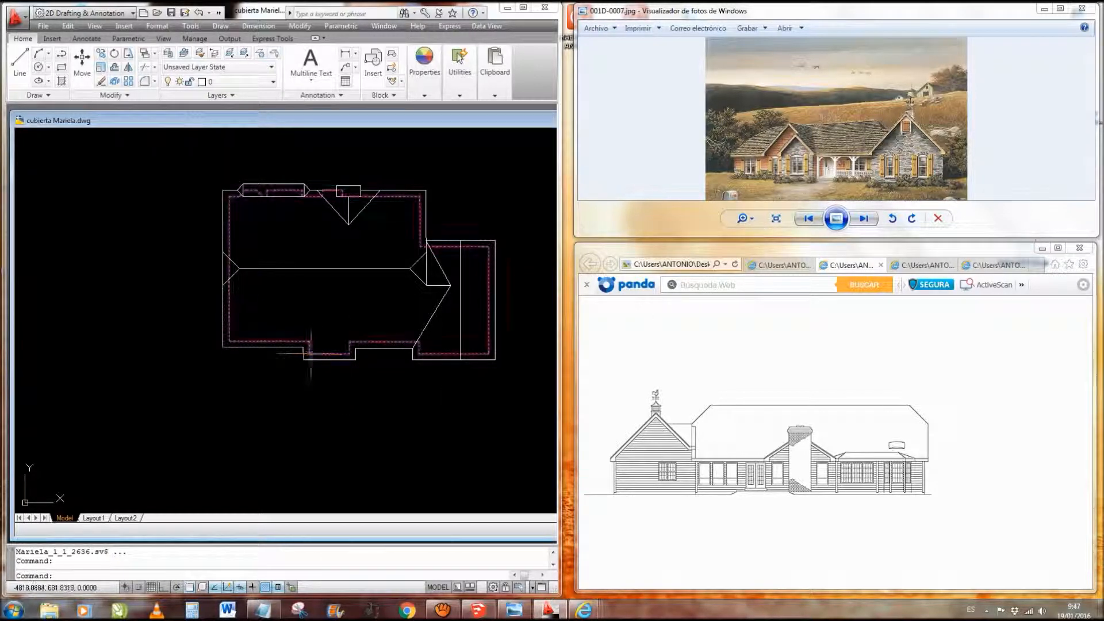
- Copy the left short edge of the lower eave projection one projection width to the left as a marker
{"action": "scroll", "coordinate": [310, 353], "scroll_direction": "up", "scroll_amount": 5}
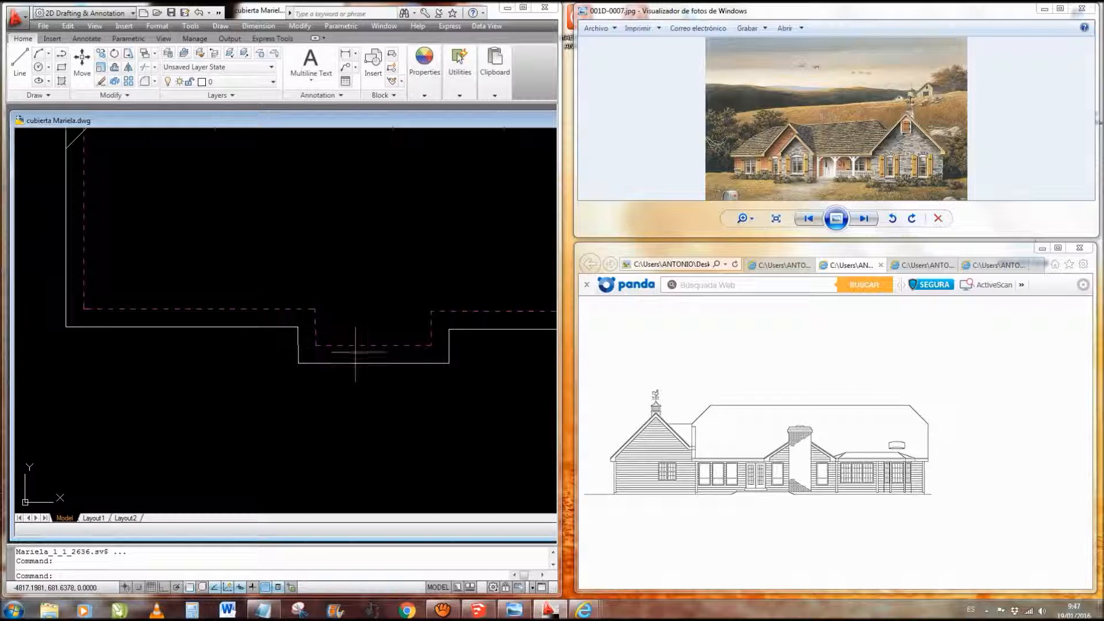
{"action": "left_click", "coordinate": [298, 345]}
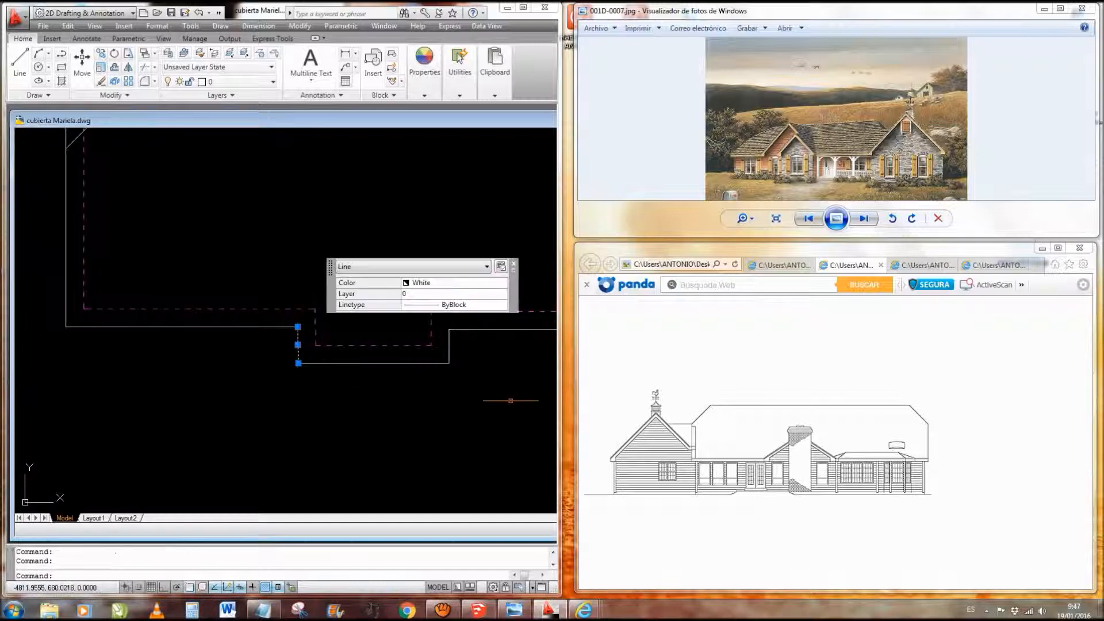
{"action": "type", "text": "co"}
{"action": "key", "text": "Return"}
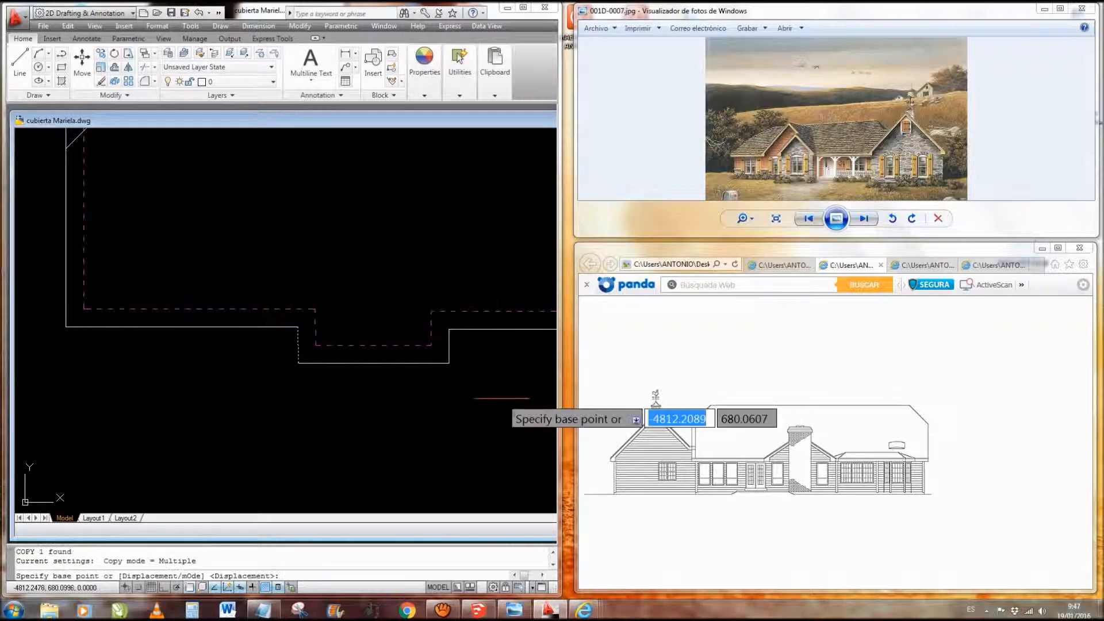
{"action": "left_click", "coordinate": [448, 329]}
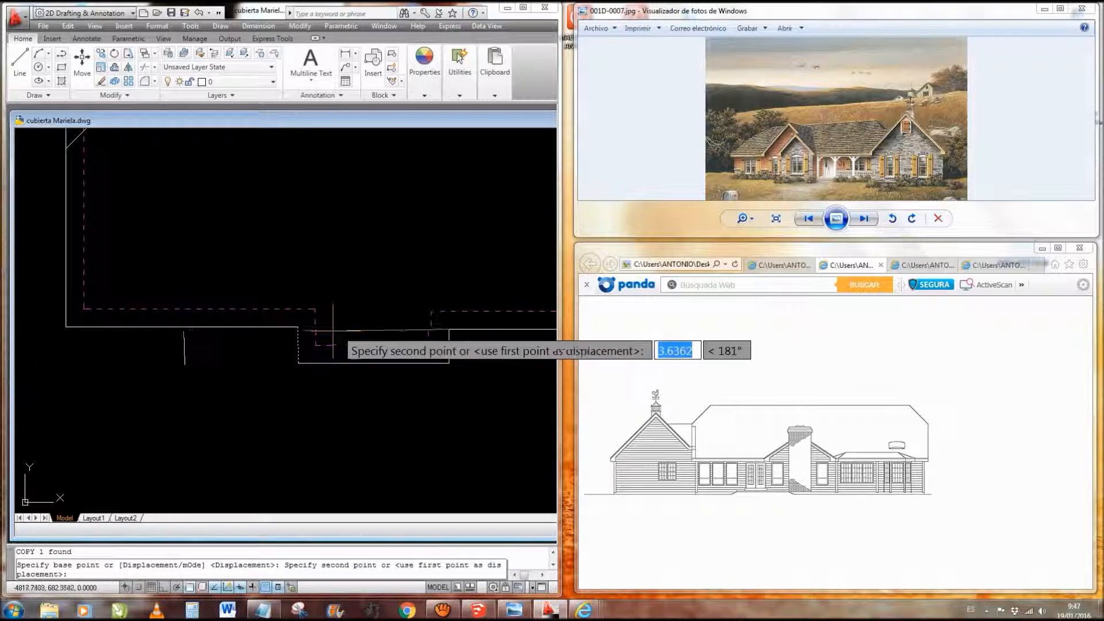
{"action": "key", "text": "Escape"}
- Examine the two side elevations in the reference images to see how the gable roof meets the main roof
{"action": "scroll", "coordinate": [363, 343], "scroll_direction": "down", "scroll_amount": 1}
{"action": "scroll", "coordinate": [363, 343], "scroll_direction": "down", "scroll_amount": 3}
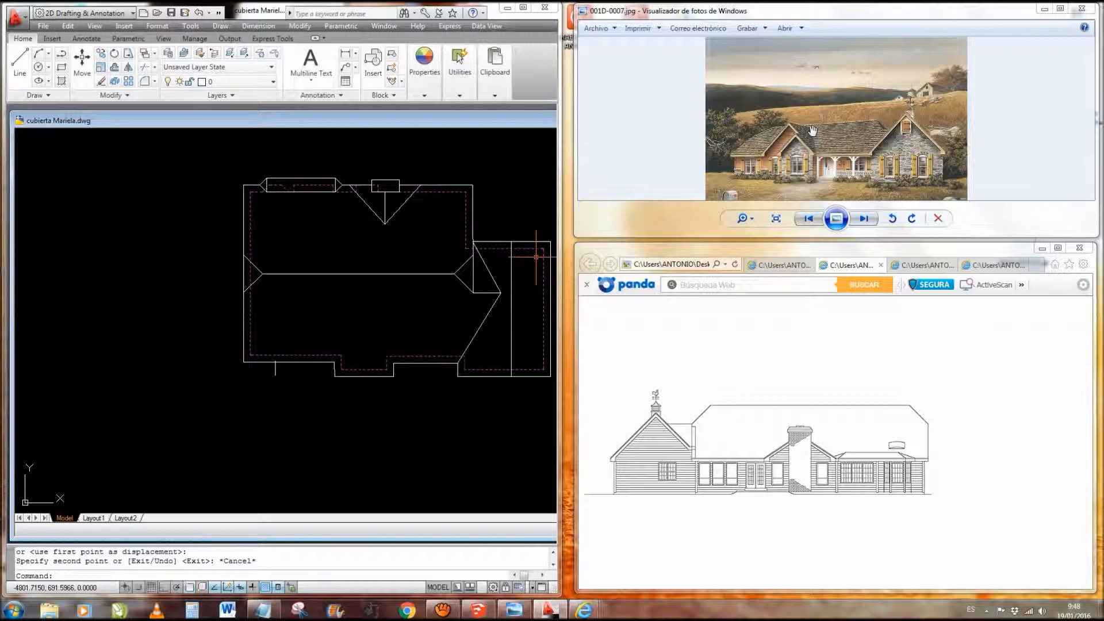
{"action": "left_click", "coordinate": [915, 262]}
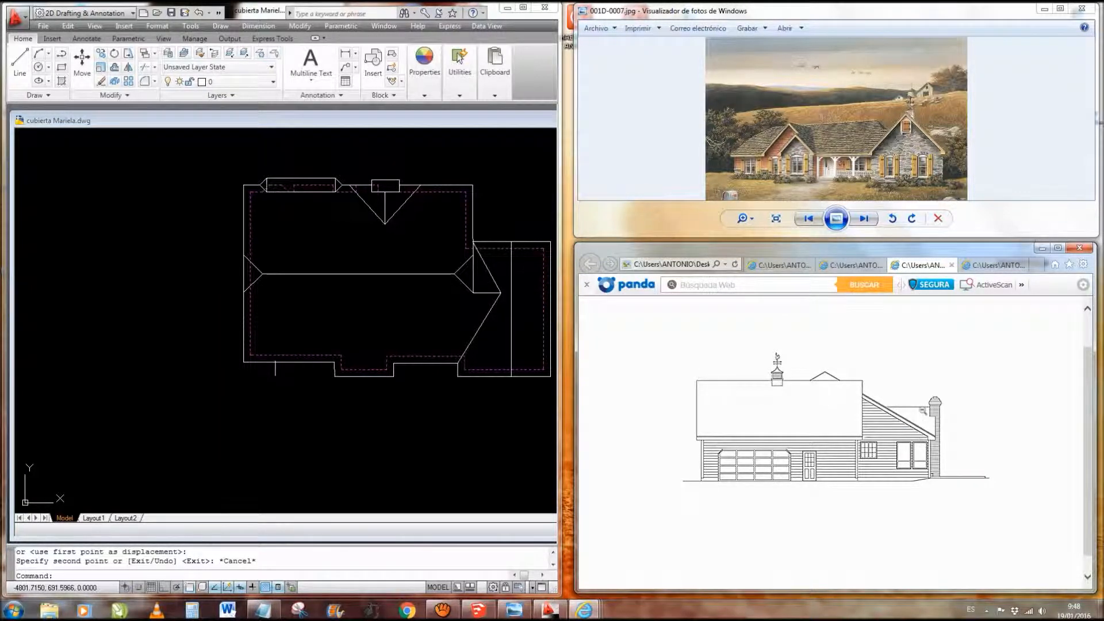
{"action": "left_click", "coordinate": [980, 265]}
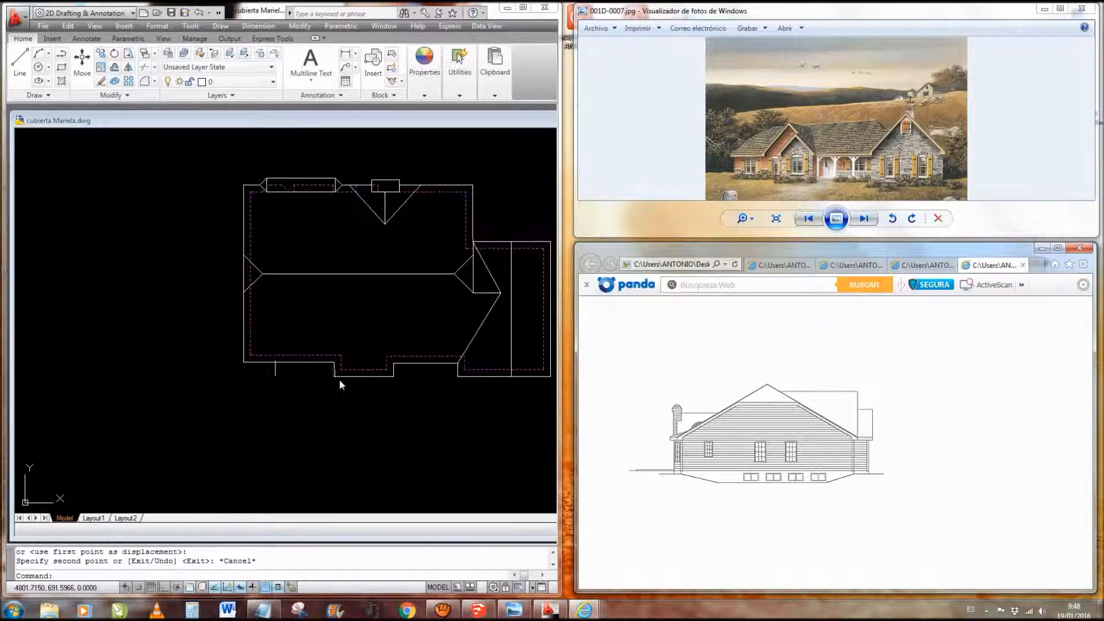
- With Ortho on, draw a vertical ridge line about 8.16 long upward from the projection's lower left corner
{"action": "scroll", "coordinate": [342, 362], "scroll_direction": "up", "scroll_amount": 3}
{"action": "type", "text": "l"}
{"action": "key", "text": "Return"}
{"action": "left_click", "coordinate": [326, 391]}
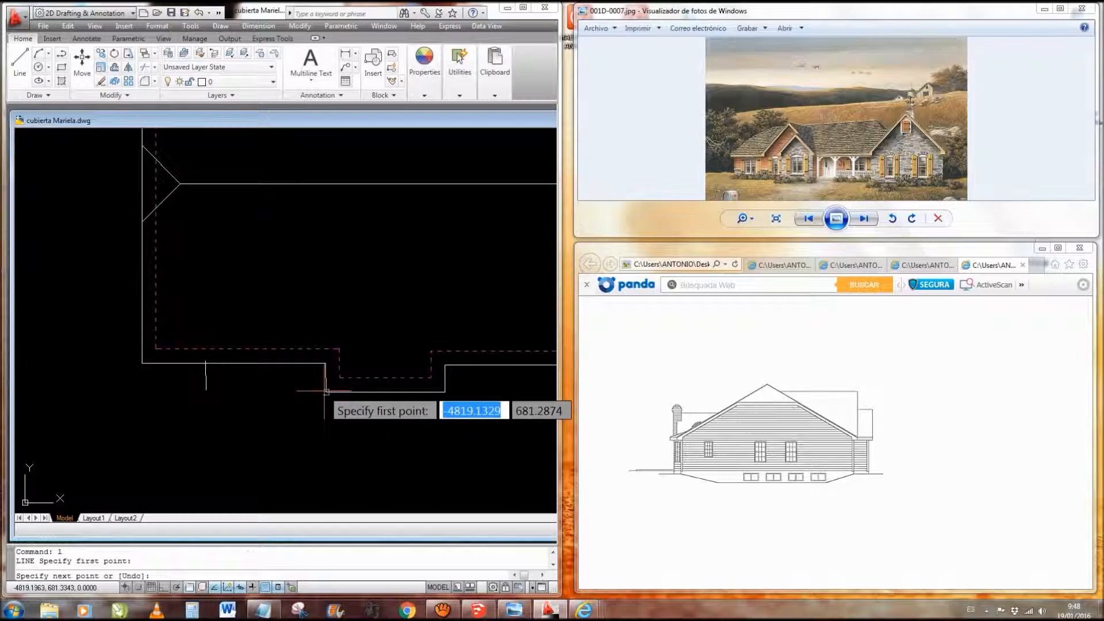
{"action": "key", "text": "F8"}
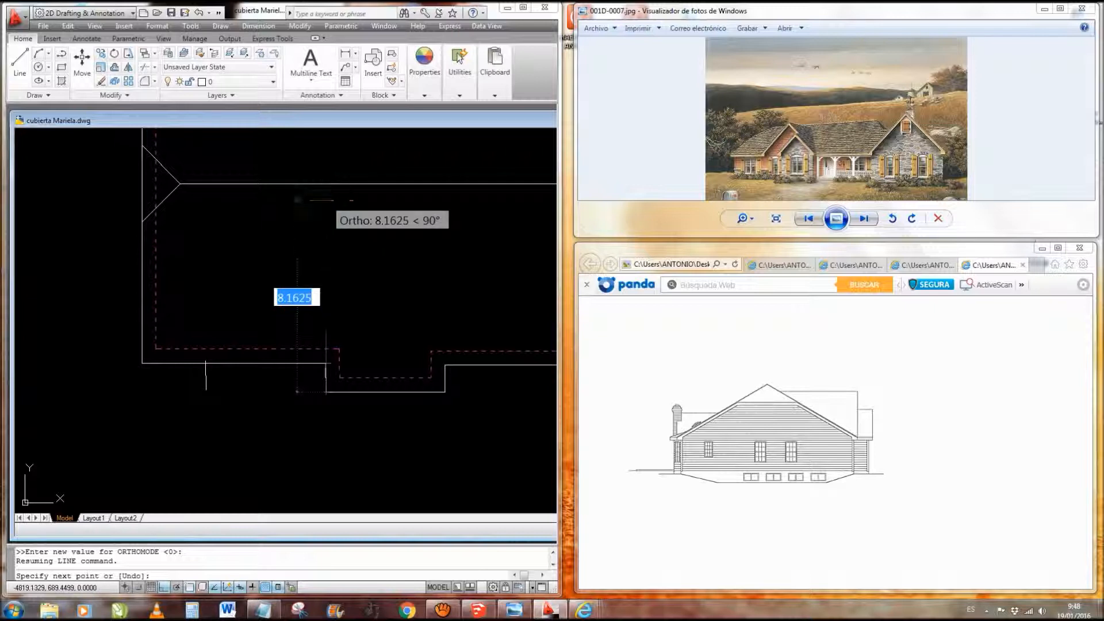
{"action": "left_click", "coordinate": [326, 200]}
{"action": "key", "text": "Return"}
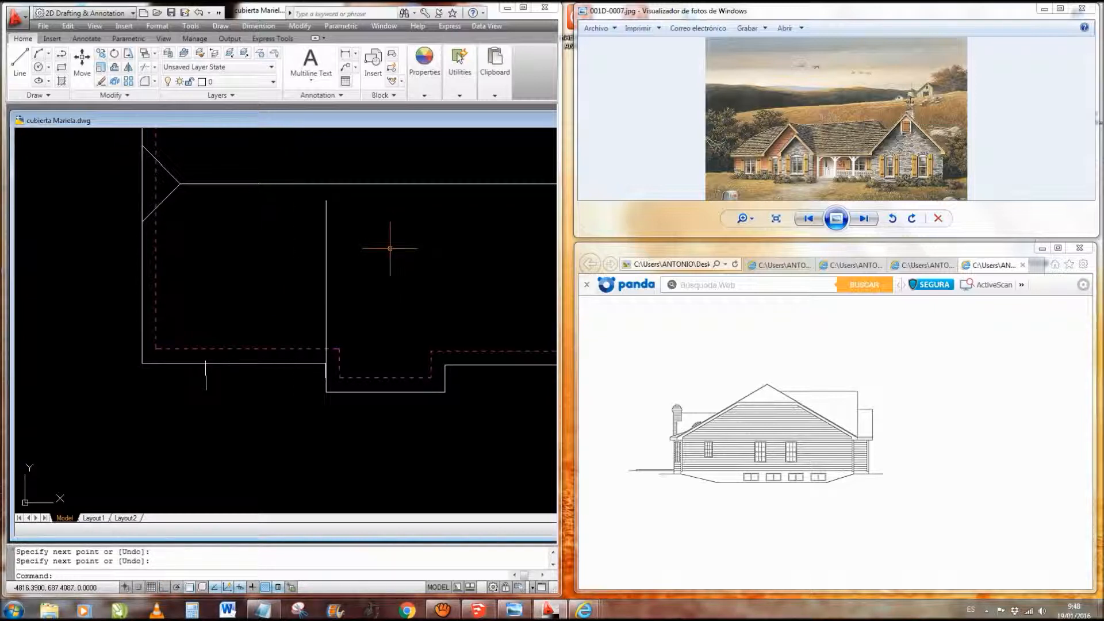
- Delete the slightly slanted short edge of the projection that nearly overlaps the new vertical line
{"action": "scroll", "coordinate": [392, 252], "scroll_direction": "down", "scroll_amount": 2}
{"action": "scroll", "coordinate": [365, 328], "scroll_direction": "up", "scroll_amount": 7}
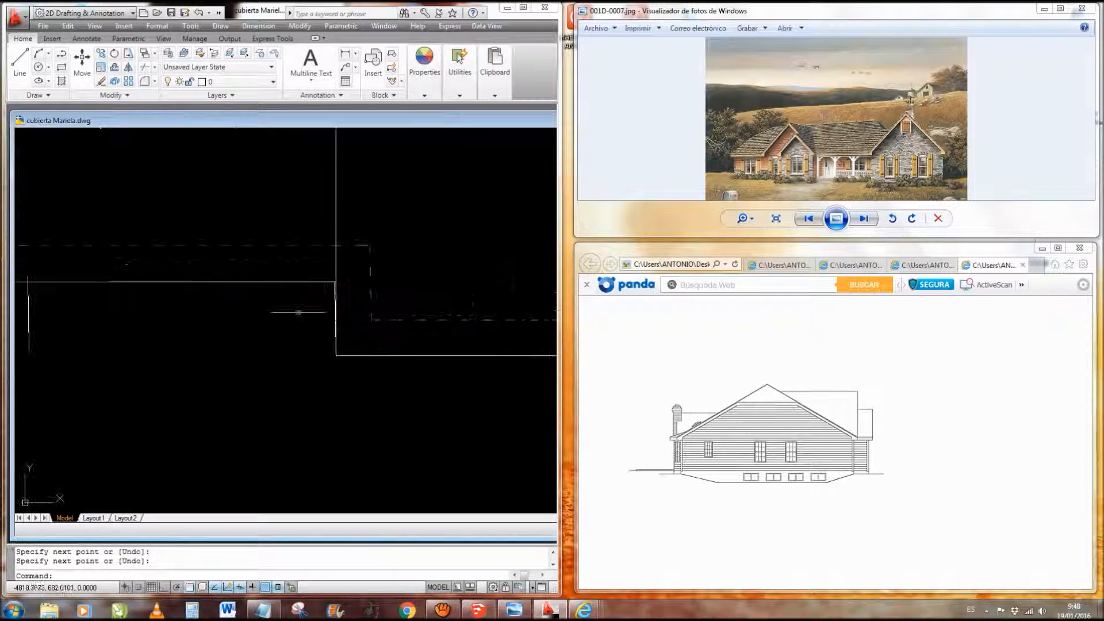
{"action": "scroll", "coordinate": [335, 291], "scroll_direction": "up", "scroll_amount": 2}
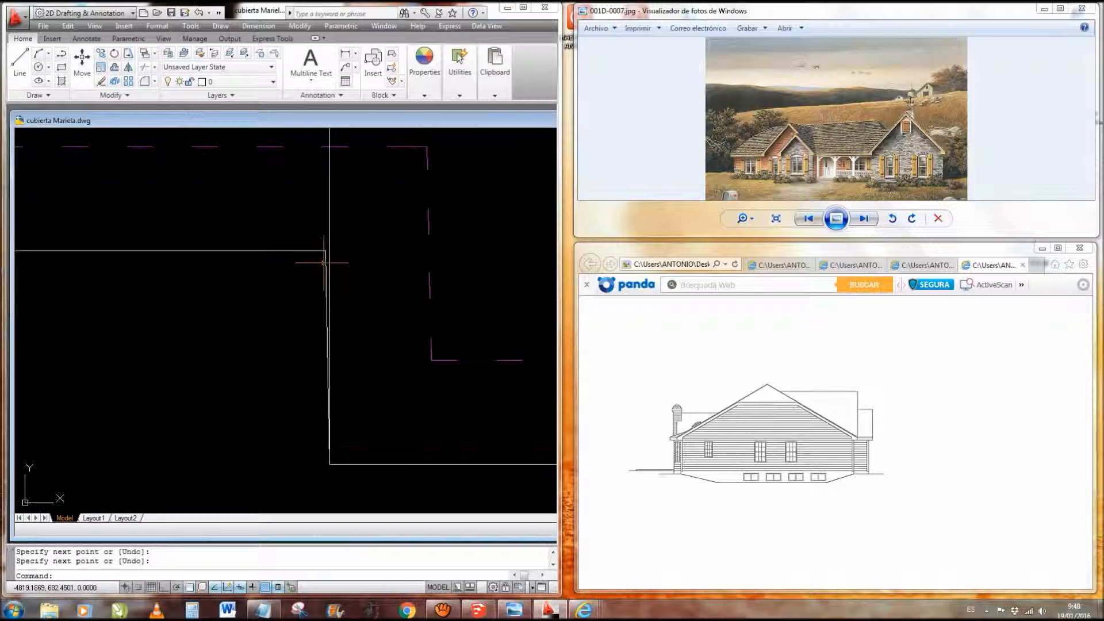
{"action": "left_click", "coordinate": [326, 262]}
{"action": "key", "text": "Delete"}
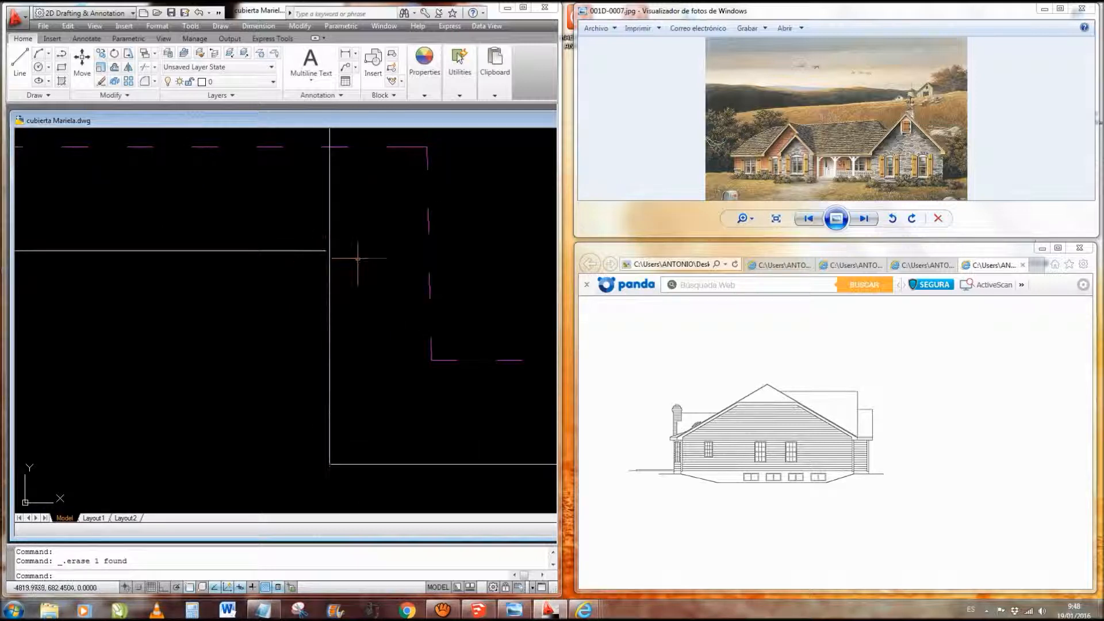
- Extend the lower eave line to meet the new vertical ridge line
{"action": "left_click", "coordinate": [329, 288]}
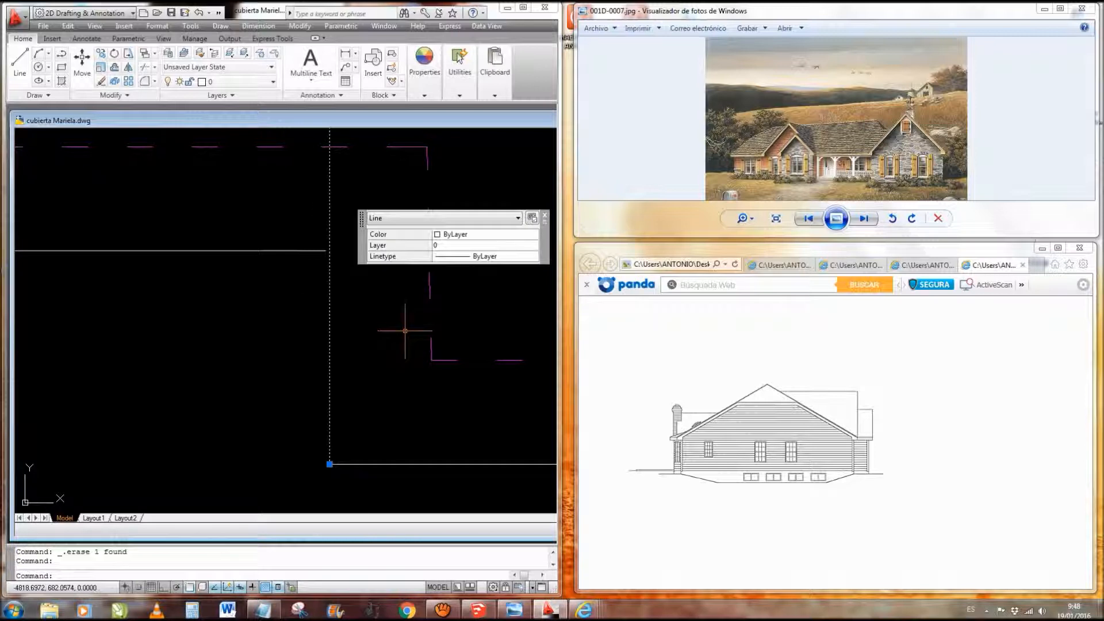
{"action": "type", "text": "ex"}
{"action": "key", "text": "Return"}
{"action": "left_click", "coordinate": [308, 264]}
{"action": "left_click", "coordinate": [299, 242]}
{"action": "key", "text": "Escape"}
- Draw the gable's two sloping lines from the copied marker up to the ridge end and down to the projection's inner right corner
{"action": "scroll", "coordinate": [343, 291], "scroll_direction": "down", "scroll_amount": 4}
{"action": "middle_click_drag", "start_coordinate": [395, 316], "coordinate": [396, 383]}
{"action": "type", "text": "l"}
{"action": "key", "text": "Return"}
{"action": "left_click", "coordinate": [213, 397]}
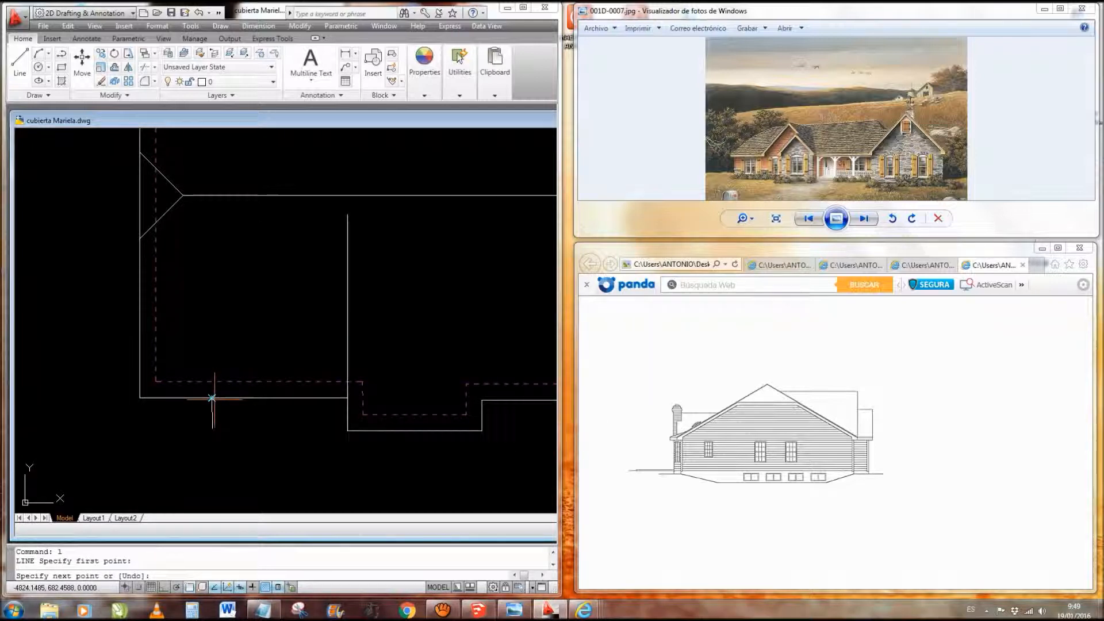
{"action": "left_click", "coordinate": [347, 216]}
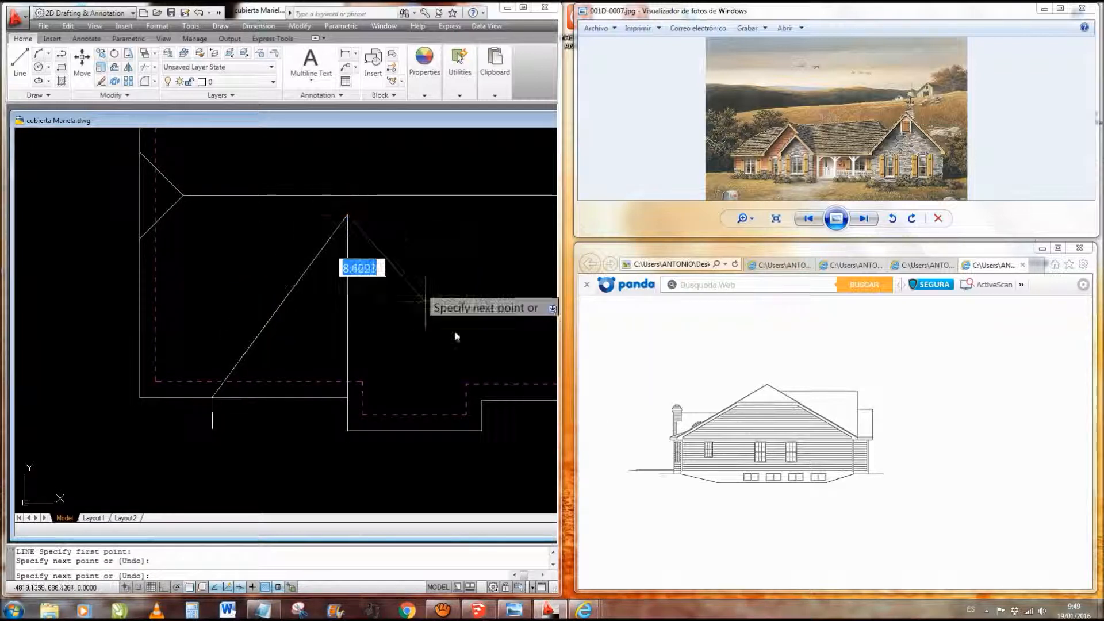
{"action": "left_click", "coordinate": [482, 399]}
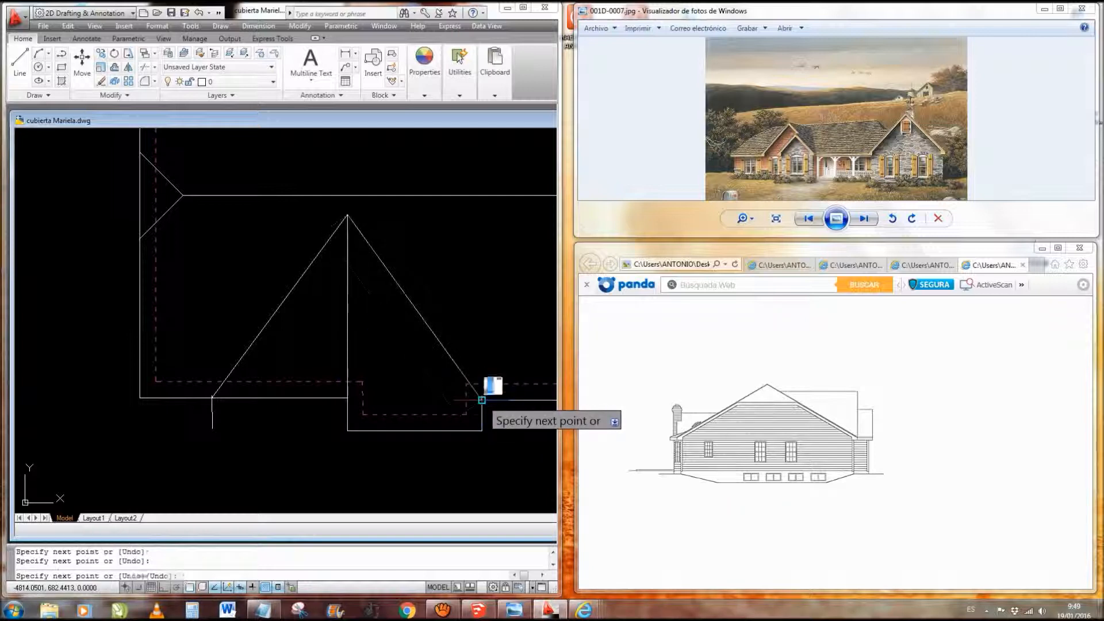
{"action": "key", "text": "Escape"}
- Delete the copied short marker line below the eave at the gable's left foot
{"action": "left_click", "coordinate": [227, 435]}
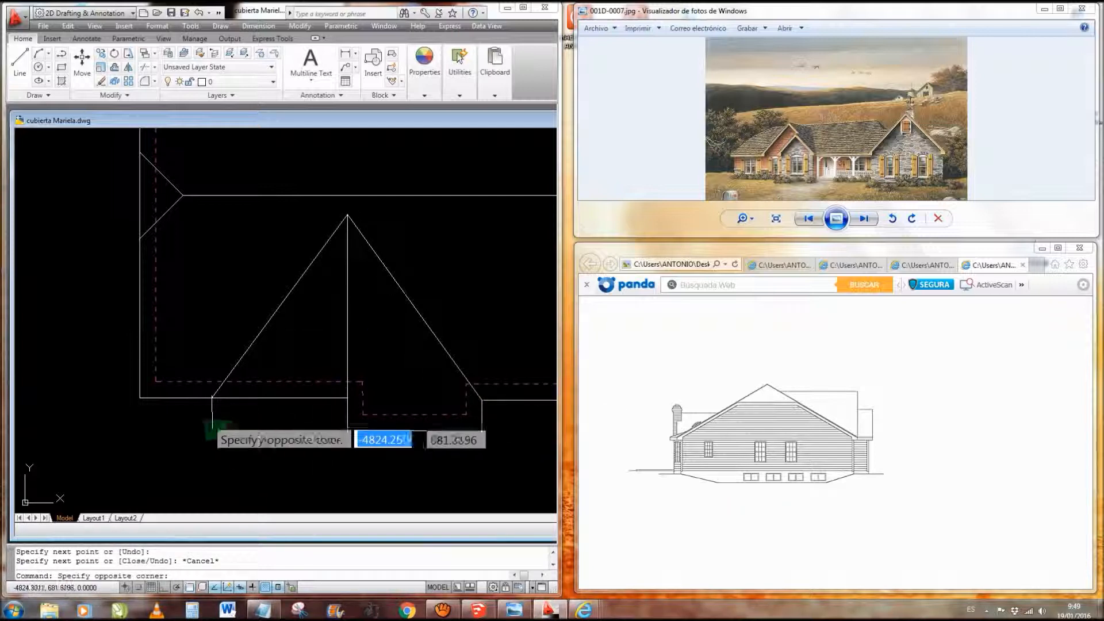
{"action": "left_click", "coordinate": [196, 412]}
{"action": "key", "text": "Delete"}
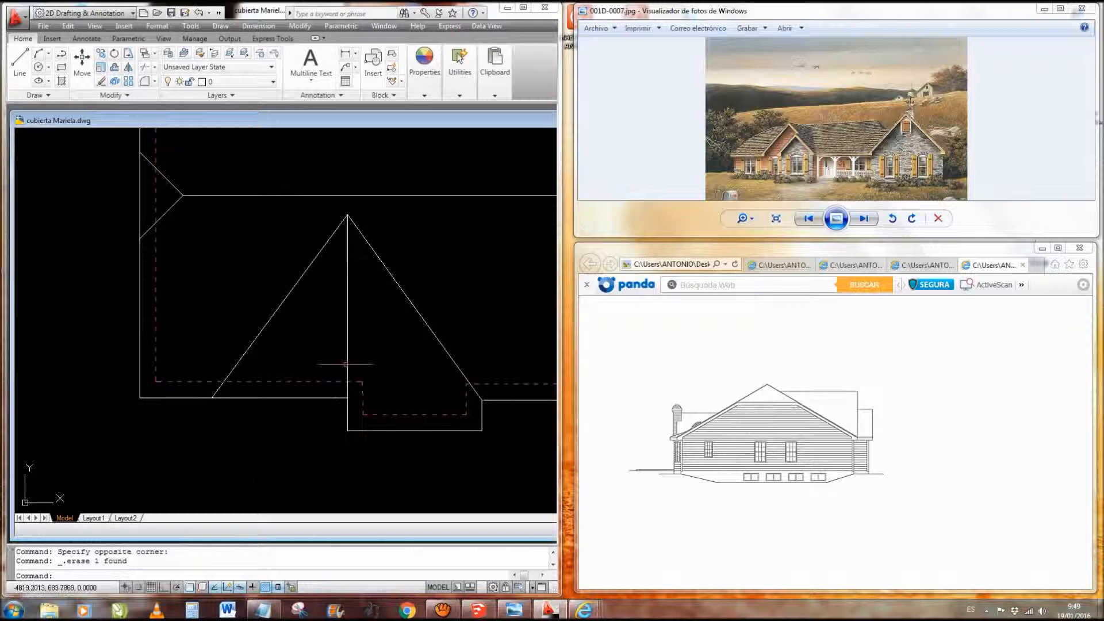
{"action": "middle_click_drag", "start_coordinate": [431, 352], "coordinate": [395, 379]}
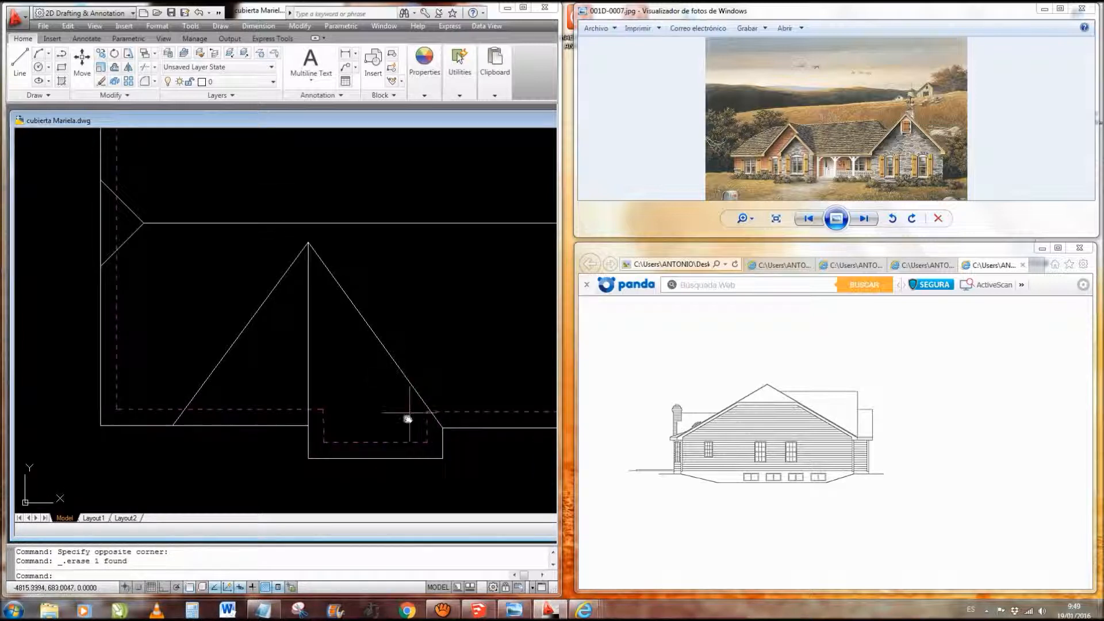
- Try a line across the top of the gable's projection, from the ridge line's crossing with the eave towards the right corner, and delete it
{"action": "scroll", "coordinate": [378, 440], "scroll_direction": "up", "scroll_amount": 2}
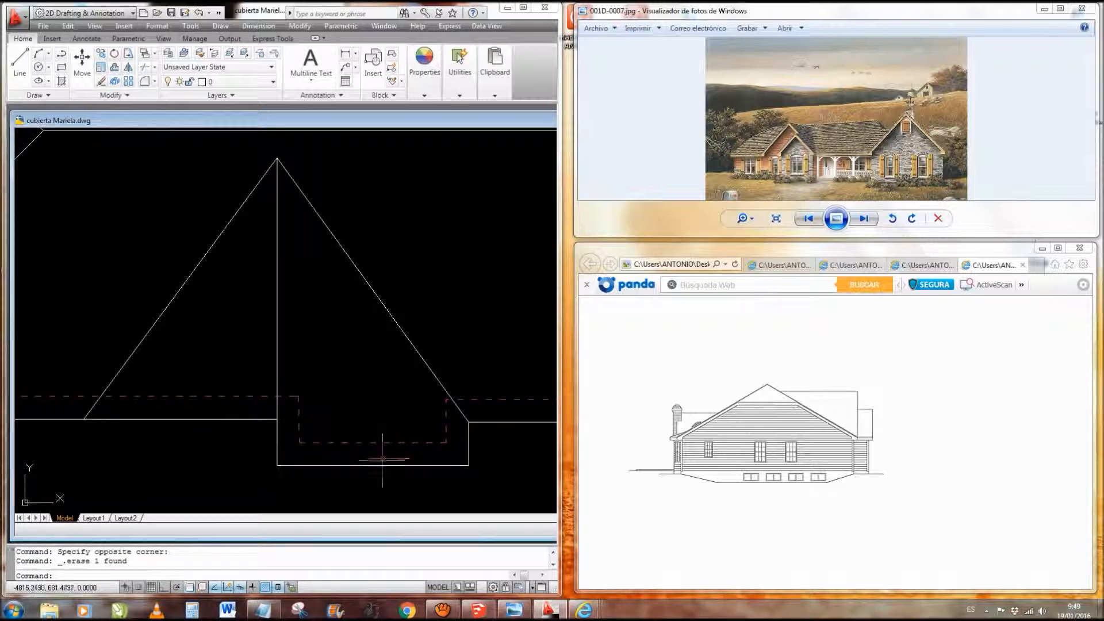
{"action": "type", "text": "l"}
{"action": "key", "text": "Return"}
{"action": "left_click", "coordinate": [277, 419]}
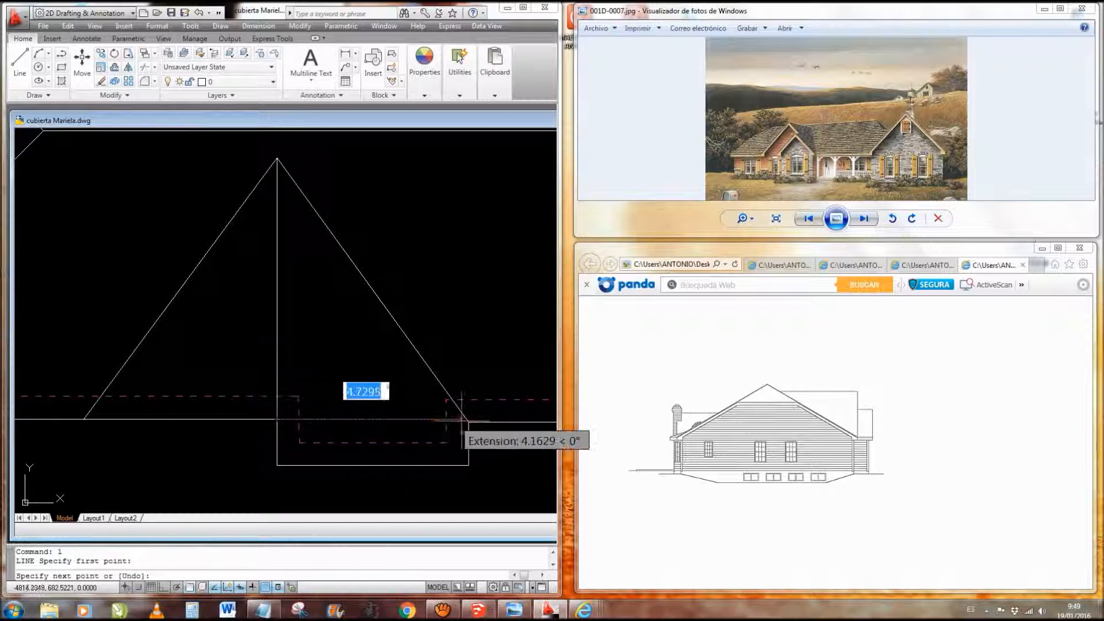
{"action": "key", "text": "F8"}
{"action": "left_click", "coordinate": [469, 421]}
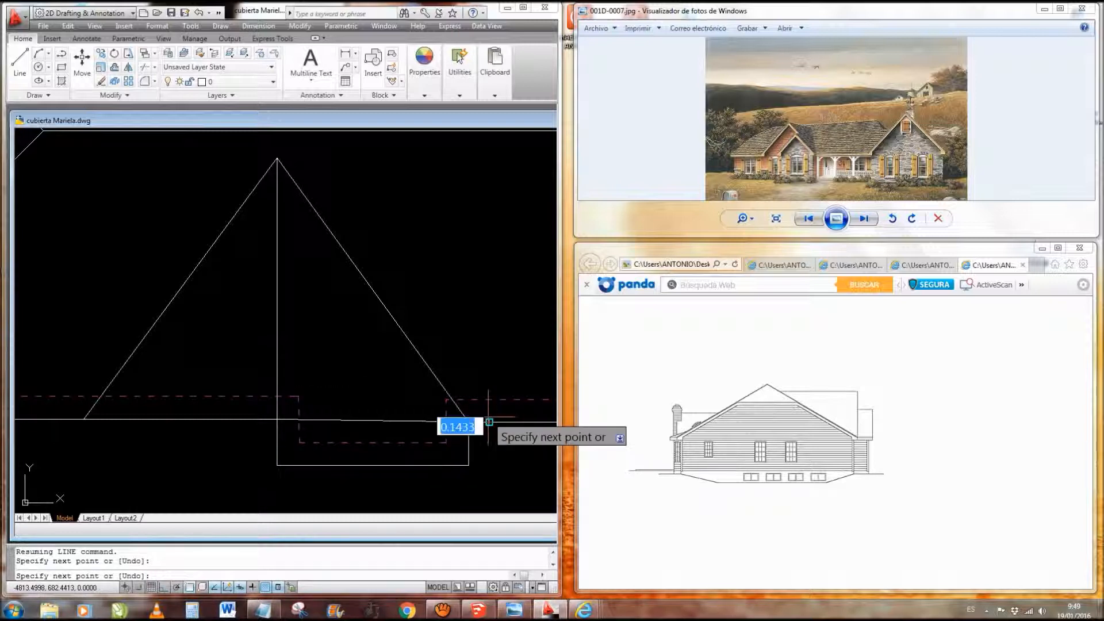
{"action": "key", "text": "Escape"}
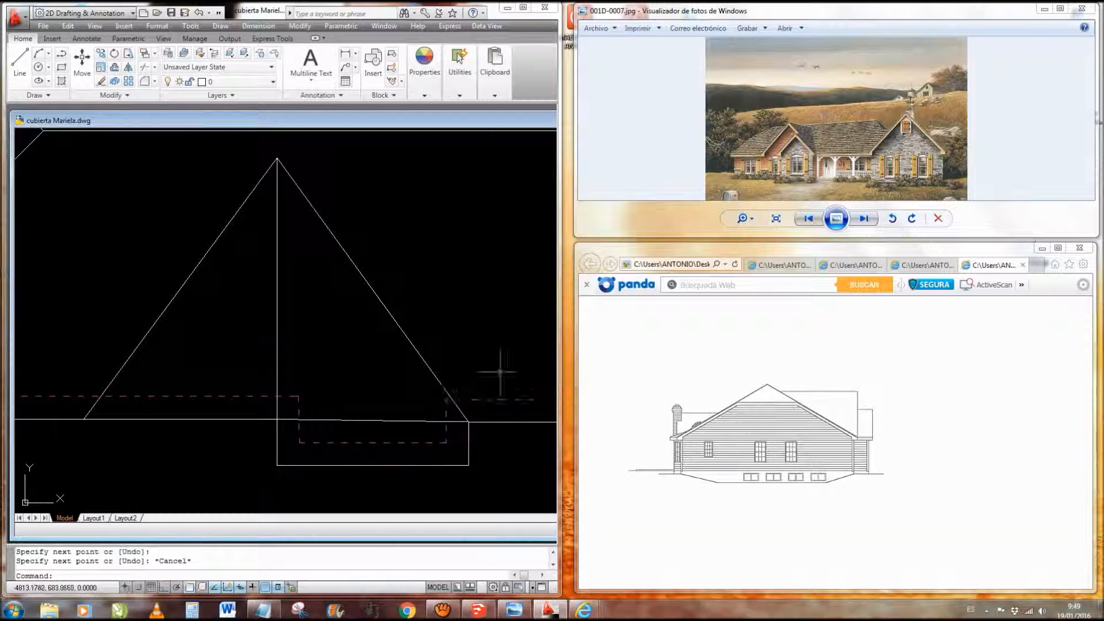
{"action": "left_click", "coordinate": [457, 421]}
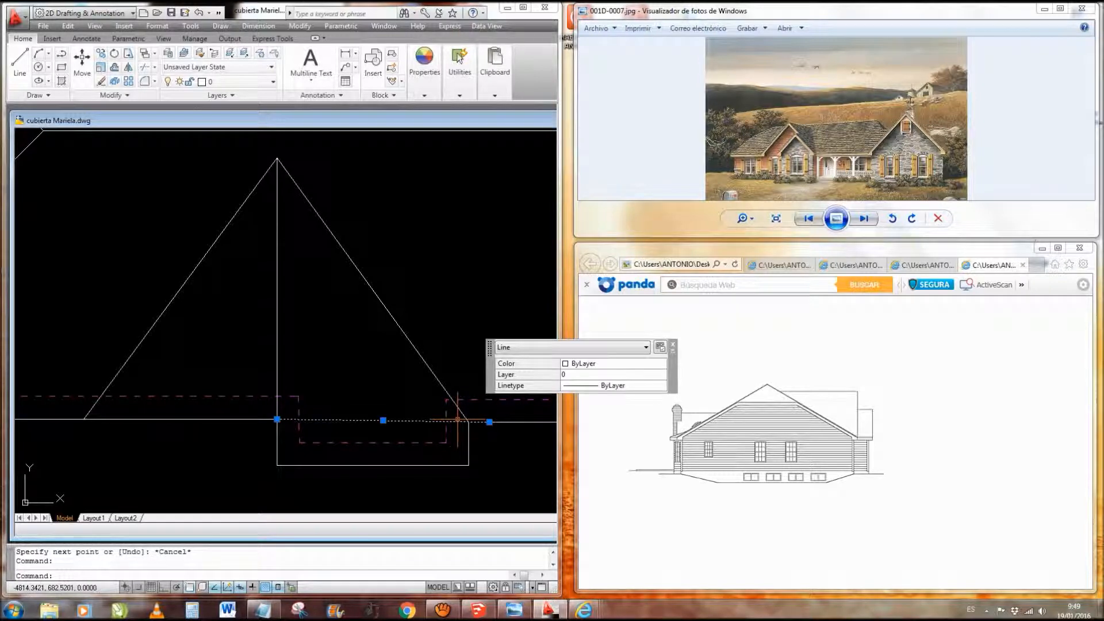
{"action": "key", "text": "Delete"}
- Replace the eave segment between the projection and the right wing by filleting the left eave line to the wing's inner edge
{"action": "scroll", "coordinate": [458, 420], "scroll_direction": "down", "scroll_amount": 2}
{"action": "middle_click_drag", "start_coordinate": [458, 421], "coordinate": [326, 386]}
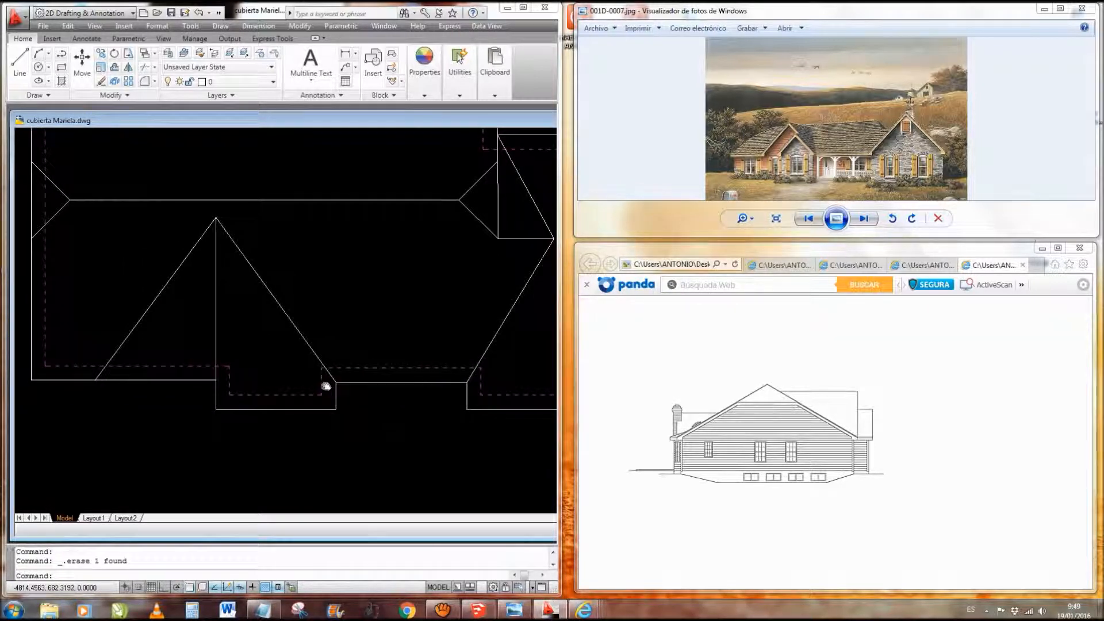
{"action": "left_click", "coordinate": [397, 381]}
{"action": "key", "text": "Delete"}
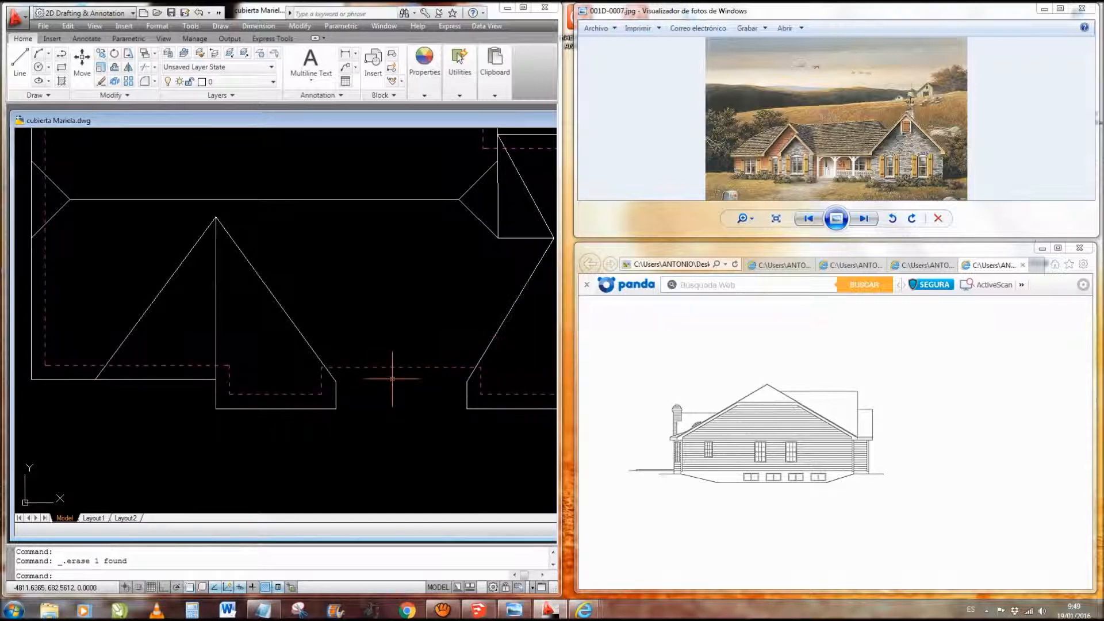
{"action": "type", "text": "f"}
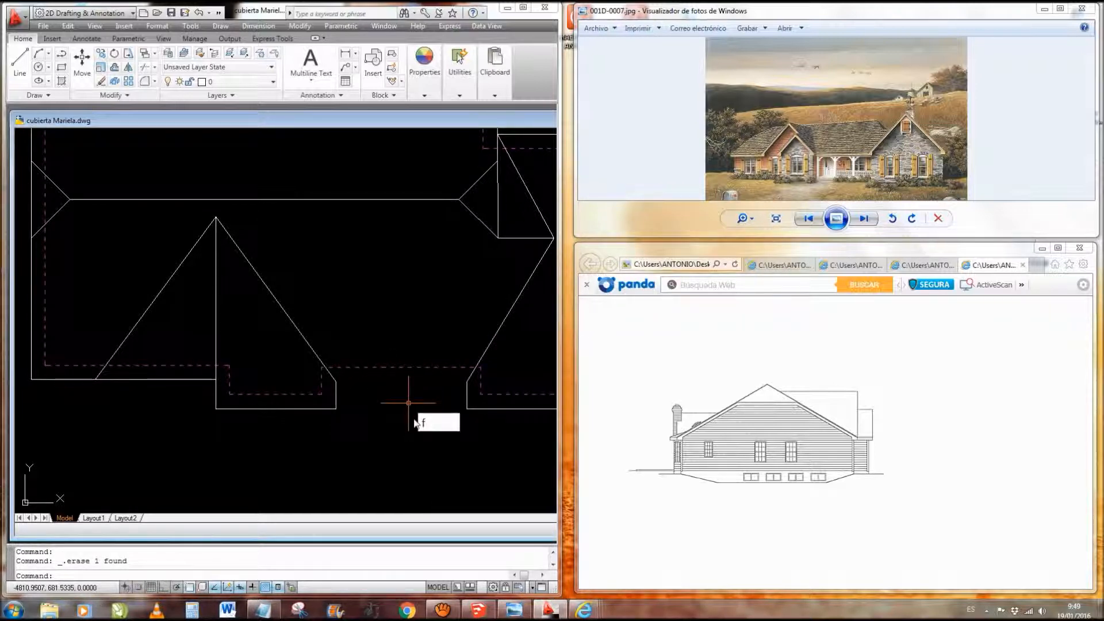
{"action": "key", "text": "Return"}
{"action": "left_click", "coordinate": [467, 405]}
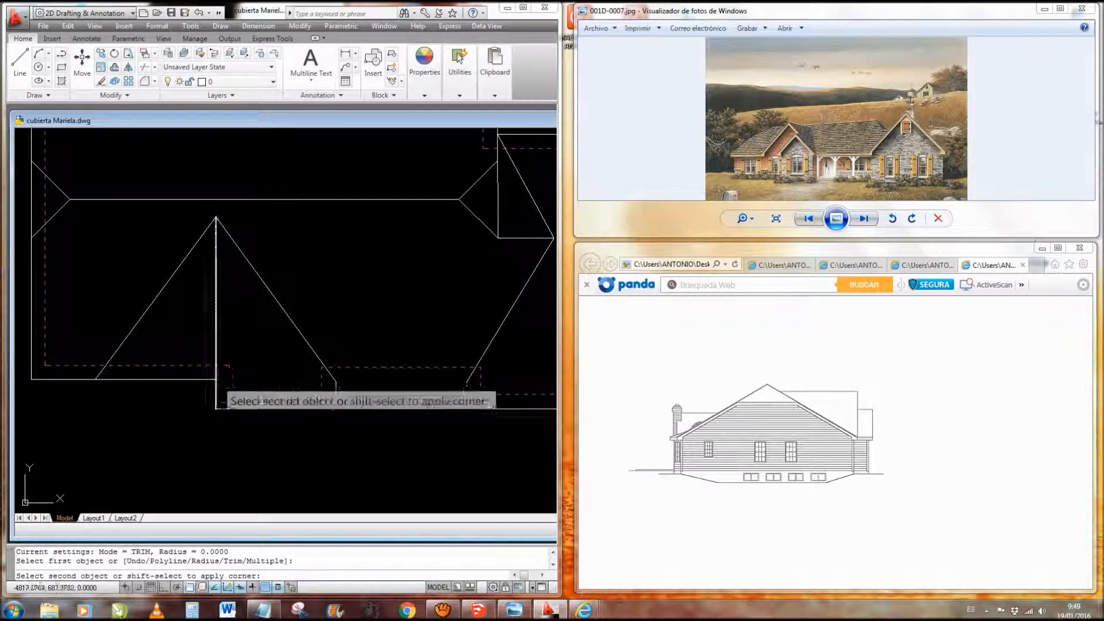
{"action": "left_click", "coordinate": [207, 379]}
{"action": "scroll", "coordinate": [322, 396], "scroll_direction": "up", "scroll_amount": 3}
{"action": "key", "text": "Escape"}
- Extend the projection's short right edge up to the continuous eave line
{"action": "scroll", "coordinate": [348, 374], "scroll_direction": "up", "scroll_amount": 5}
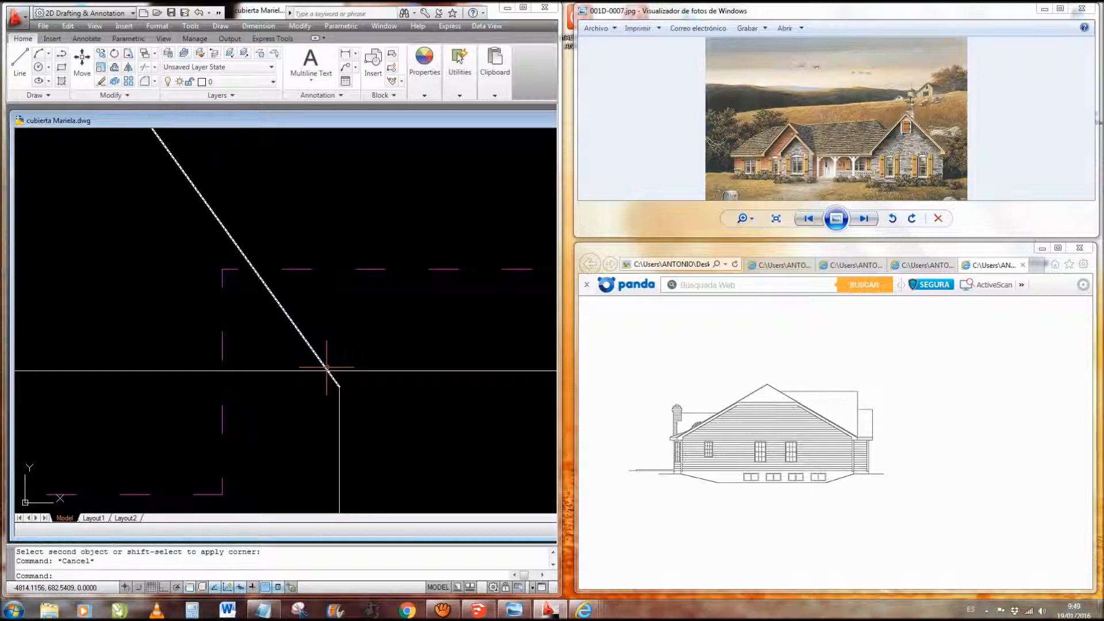
{"action": "left_click", "coordinate": [339, 399]}
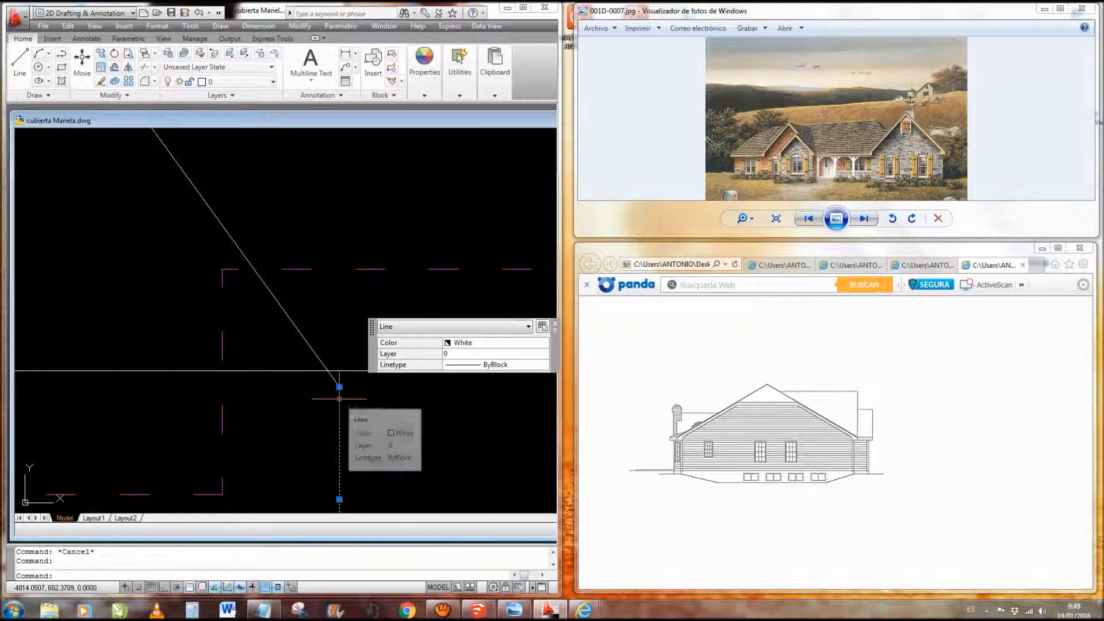
{"action": "key", "text": "Escape"}
{"action": "left_click", "coordinate": [366, 372]}
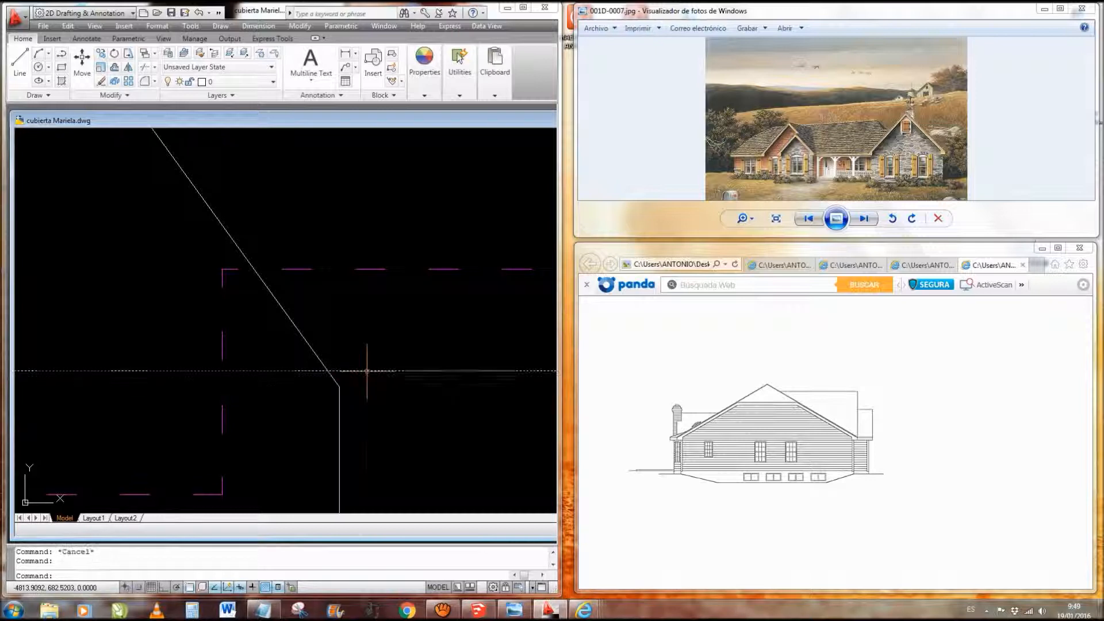
{"action": "type", "text": "ex"}
{"action": "key", "text": "Return"}
{"action": "left_click", "coordinate": [348, 439]}
{"action": "left_click", "coordinate": [331, 417]}
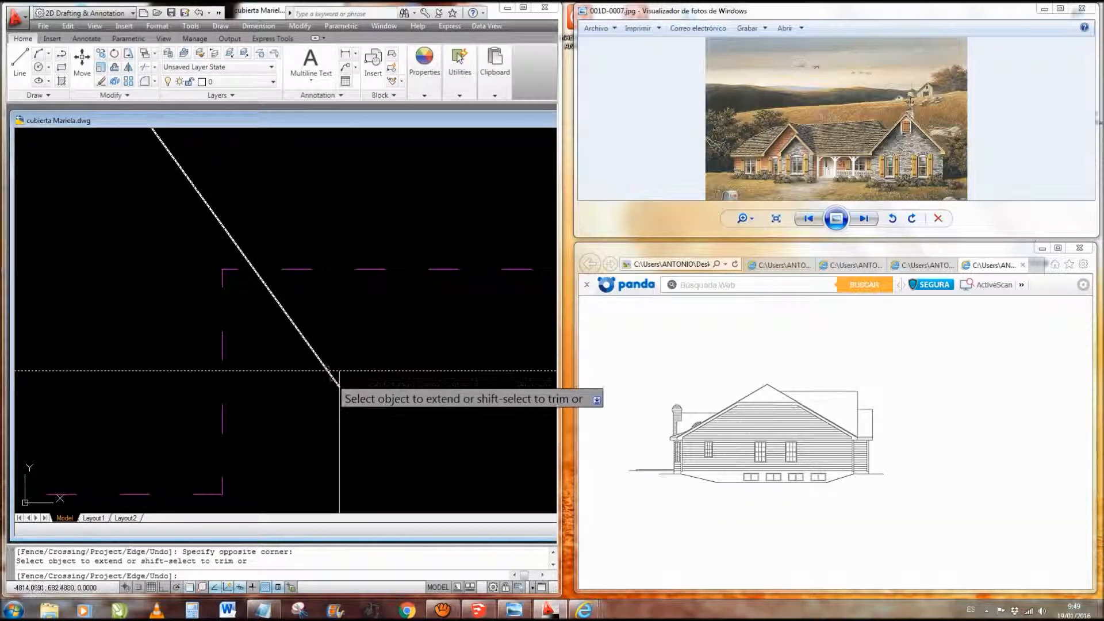
{"action": "key", "text": "Escape"}
- Stretch the lower end of the gable's right sloping line to the corner where the projection's right edge meets the eave
{"action": "left_click", "coordinate": [339, 385]}
{"action": "left_click", "coordinate": [339, 387]}
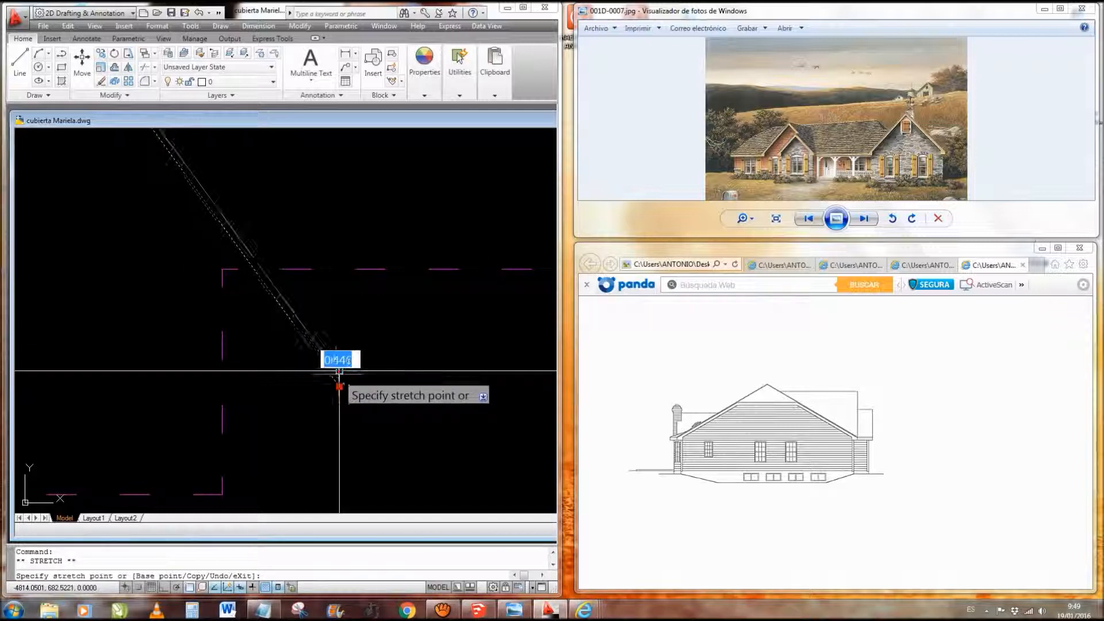
{"action": "key", "text": "Escape"}
{"action": "key", "text": "Escape"}
- Stretch the lower end of the right wing's sloping line up to the corner where the eave meets the wing's edge
{"action": "scroll", "coordinate": [366, 387], "scroll_direction": "down", "scroll_amount": 4}
{"action": "scroll", "coordinate": [367, 387], "scroll_direction": "down", "scroll_amount": 5}
{"action": "scroll", "coordinate": [350, 385], "scroll_direction": "up", "scroll_amount": 2}
{"action": "scroll", "coordinate": [439, 403], "scroll_direction": "up", "scroll_amount": 5}
{"action": "scroll", "coordinate": [438, 402], "scroll_direction": "up", "scroll_amount": 2}
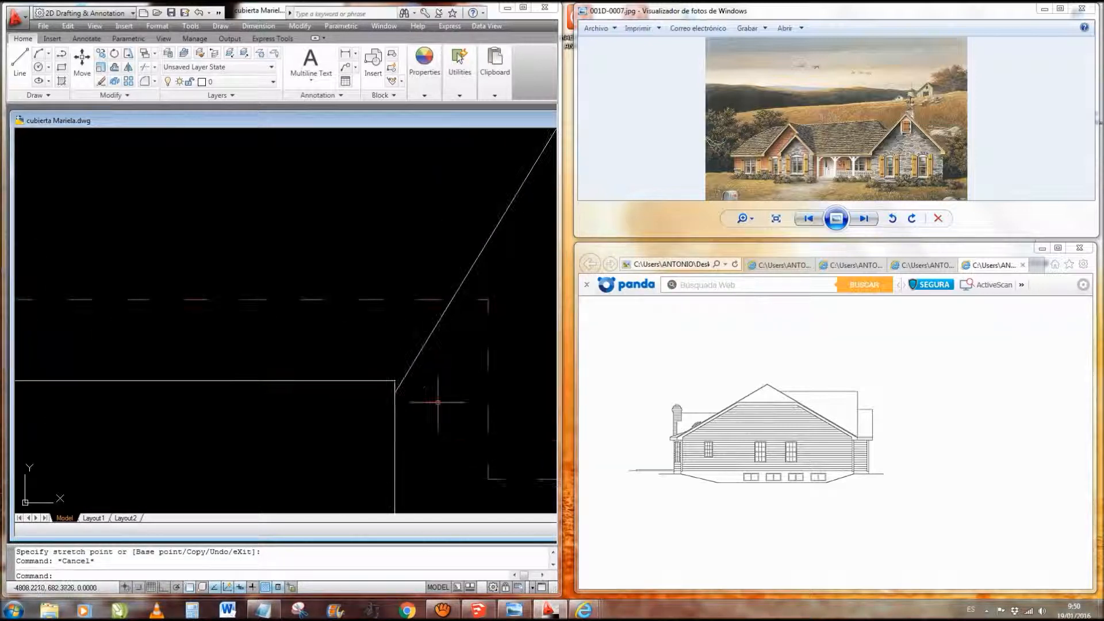
{"action": "scroll", "coordinate": [395, 389], "scroll_direction": "up", "scroll_amount": 2}
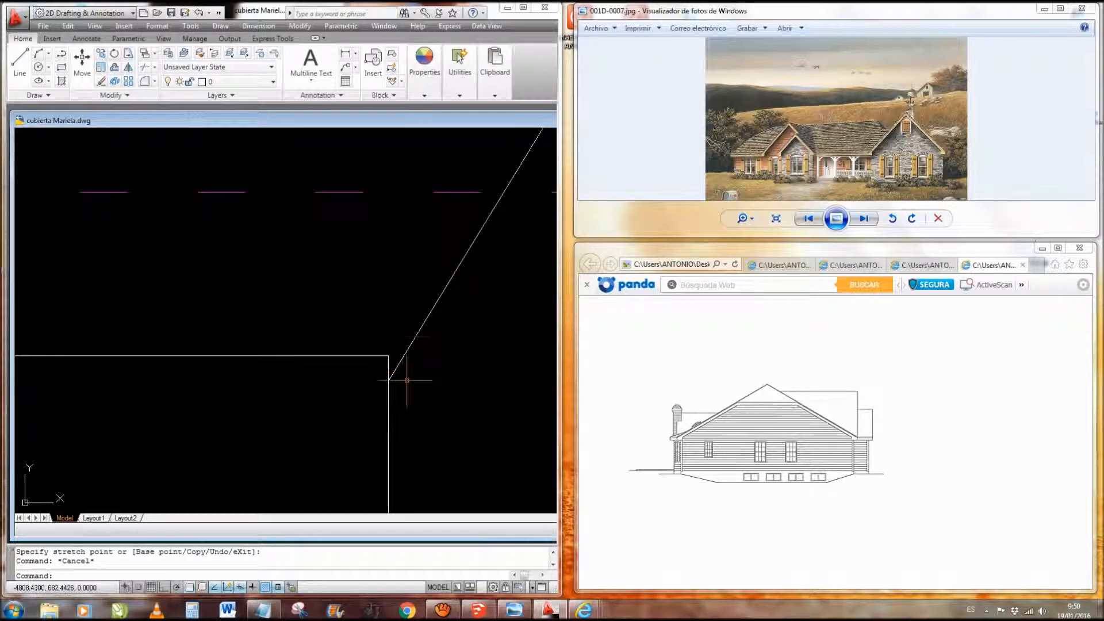
{"action": "left_click", "coordinate": [395, 368]}
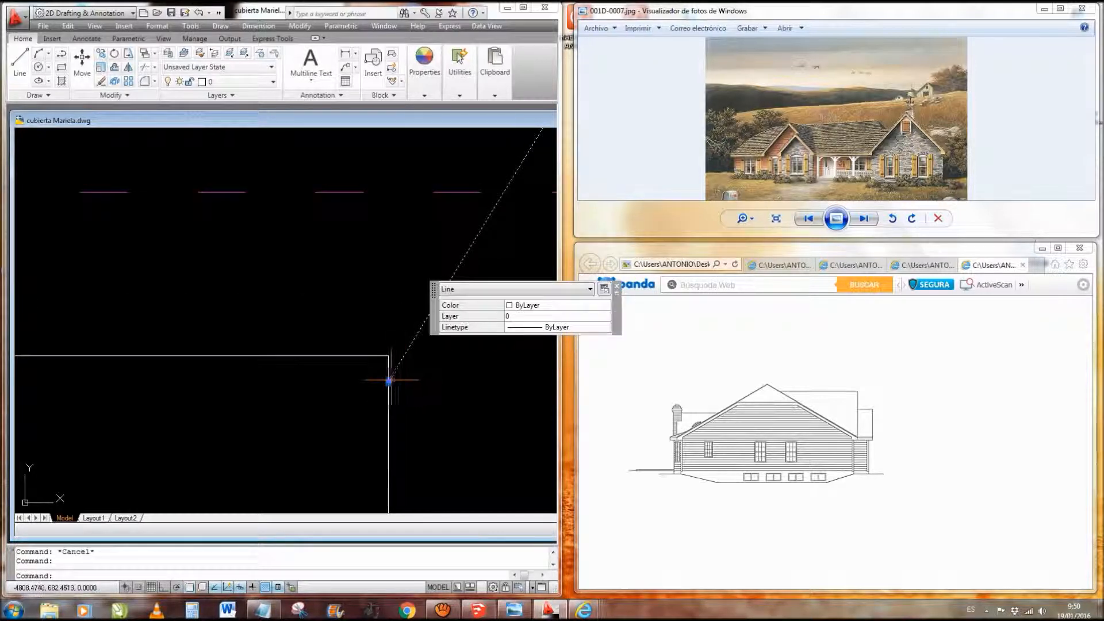
{"action": "left_click", "coordinate": [389, 379]}
{"action": "left_click", "coordinate": [388, 355]}
{"action": "key", "text": "Escape"}
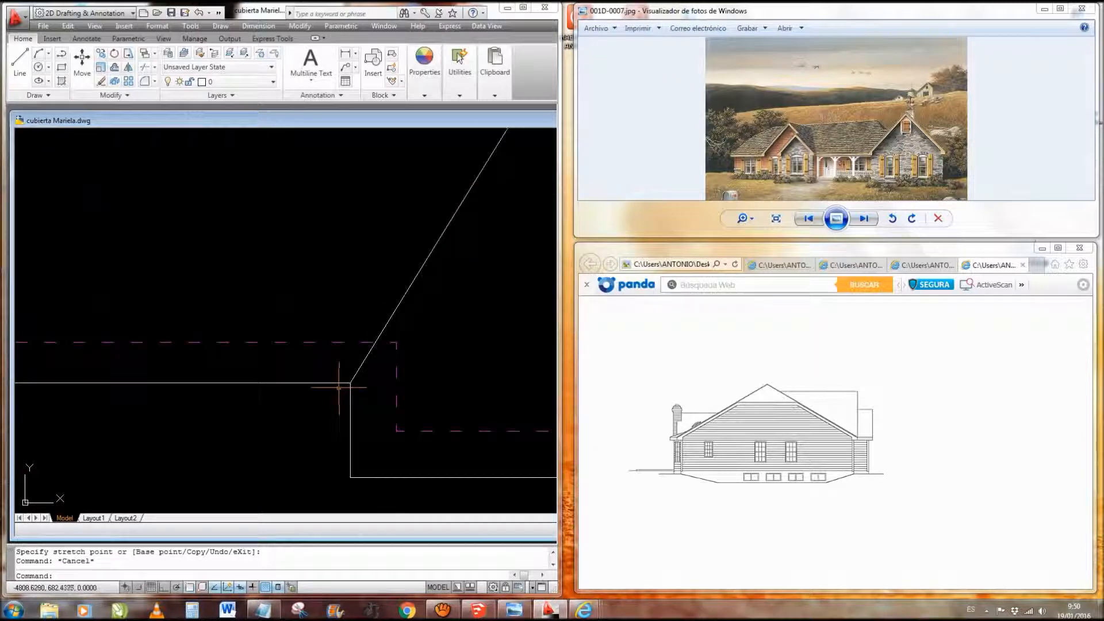
- Try shortening the gable's vertical ridge line to end at the eave line, and undo the change
{"action": "scroll", "coordinate": [342, 382], "scroll_direction": "down", "scroll_amount": 4}
{"action": "scroll", "coordinate": [328, 354], "scroll_direction": "up", "scroll_amount": 4}
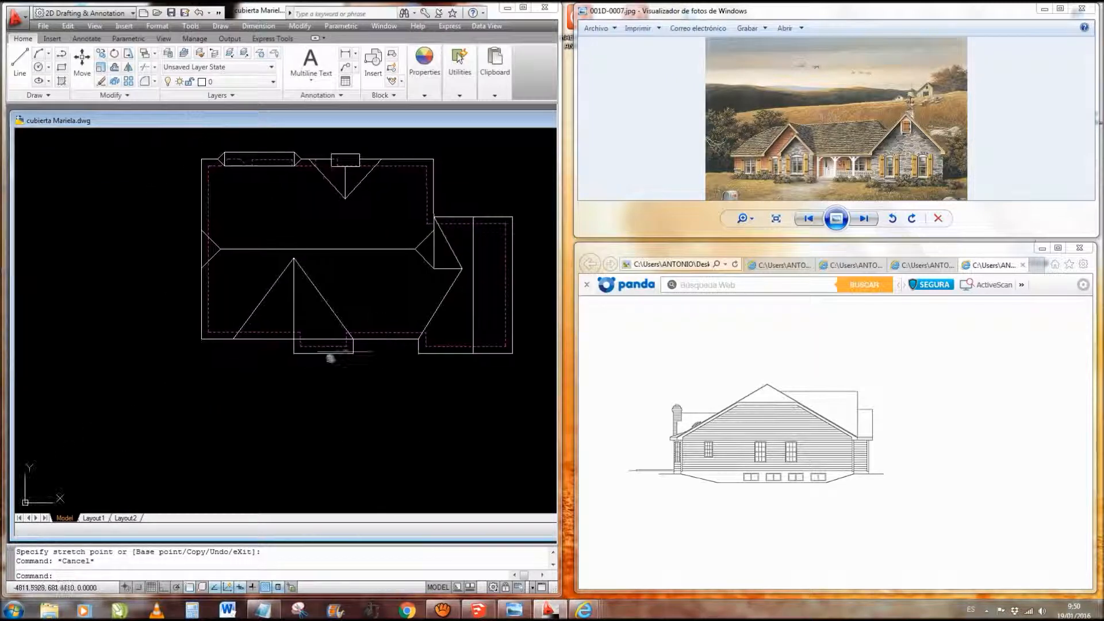
{"action": "scroll", "coordinate": [325, 355], "scroll_direction": "up", "scroll_amount": 2}
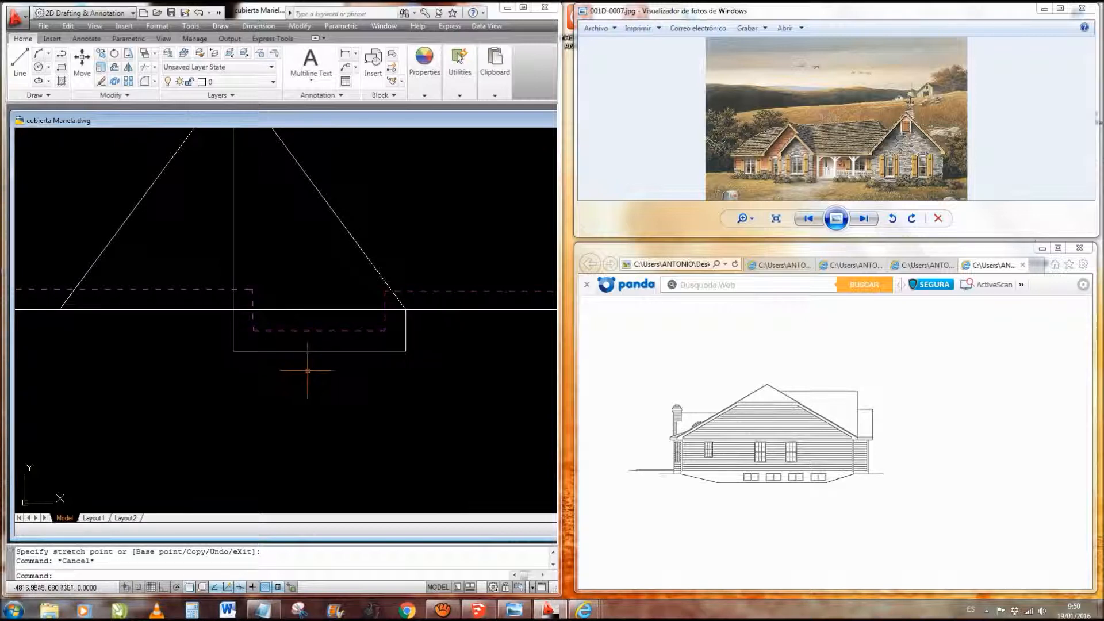
{"action": "left_click", "coordinate": [234, 331]}
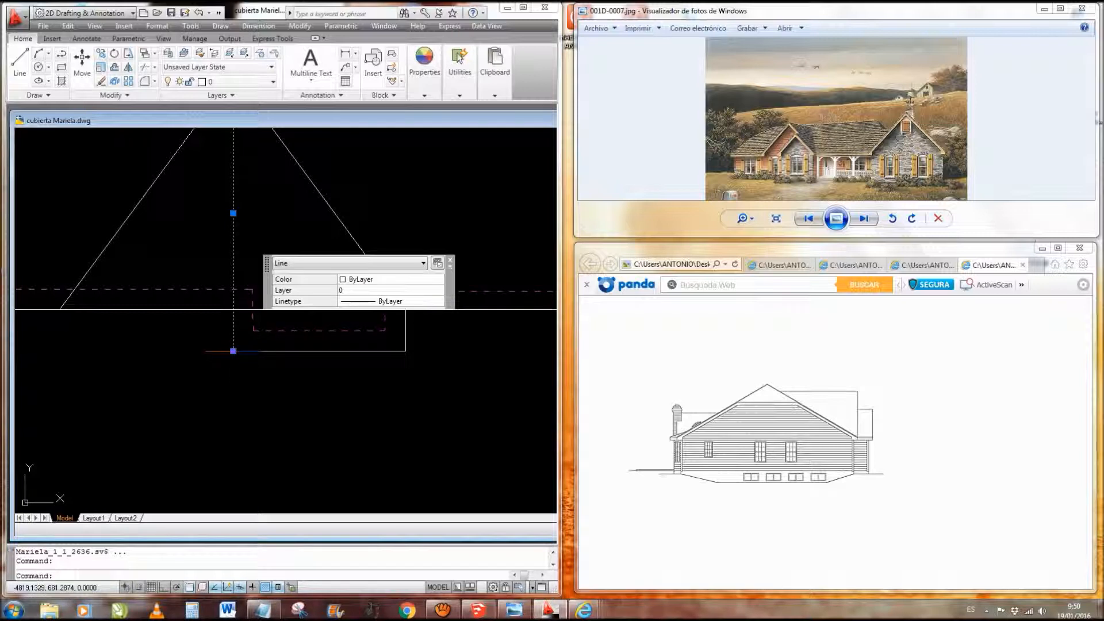
{"action": "left_click", "coordinate": [233, 351]}
{"action": "left_click", "coordinate": [233, 308]}
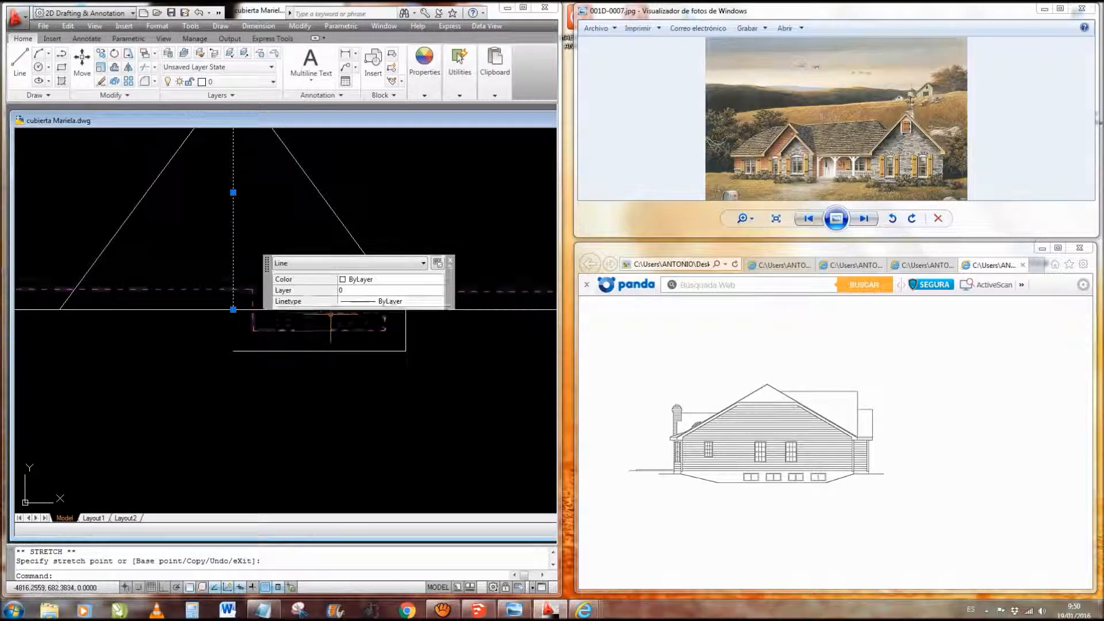
{"action": "left_click", "coordinate": [451, 262]}
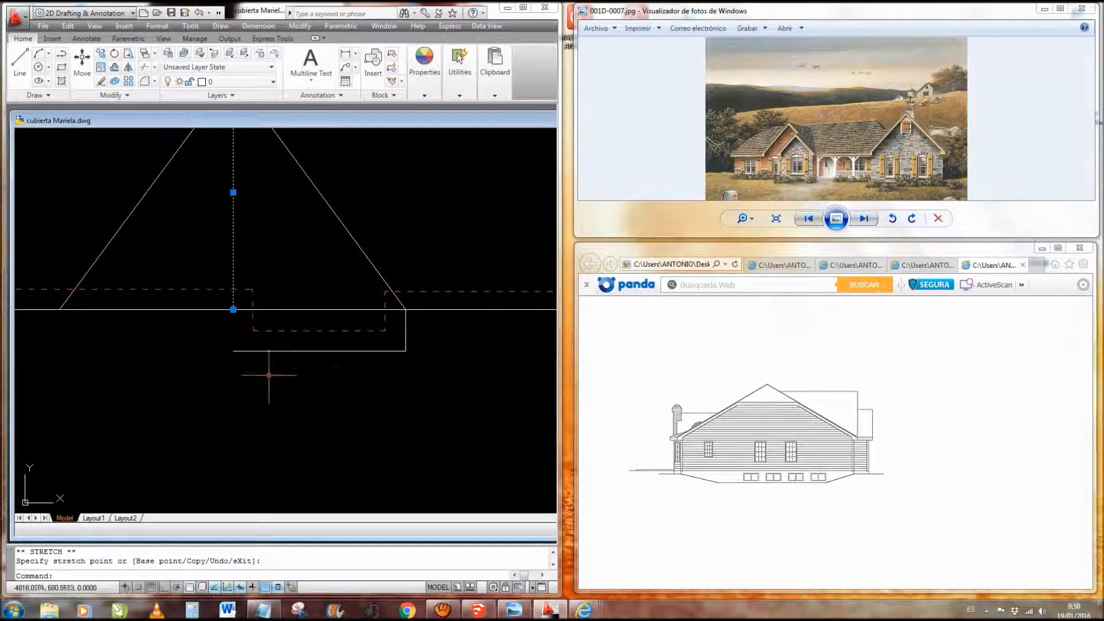
{"action": "key", "text": "ctrl+z"}
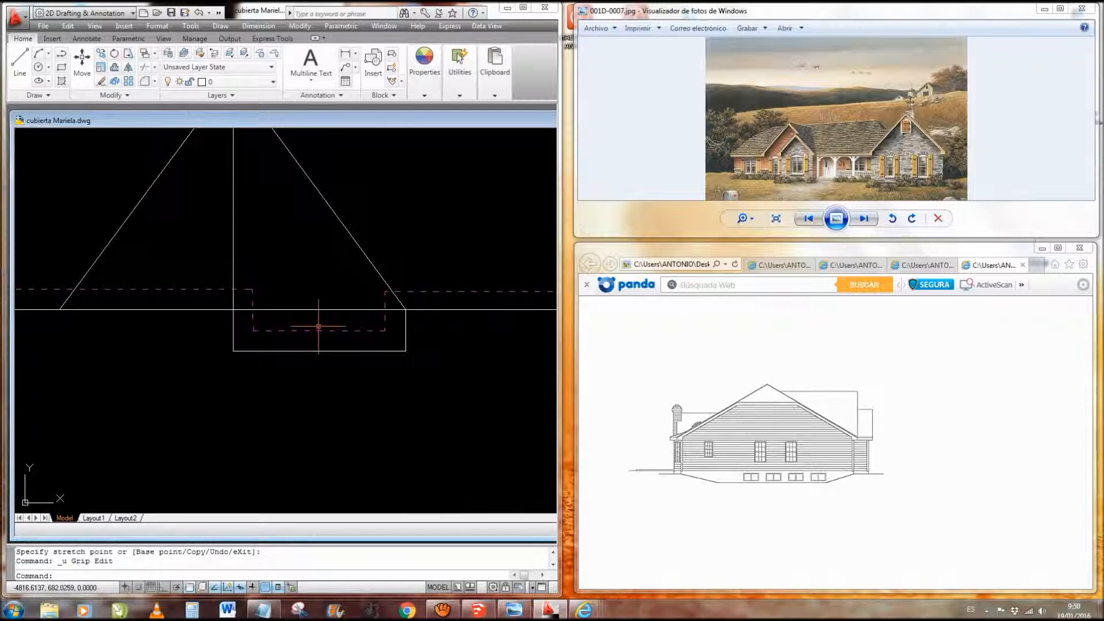
- Draw a vertical line about 1.91 units long upward from the midpoint of the projection's lower edge
{"action": "type", "text": "l"}
{"action": "key", "text": "Return"}
{"action": "left_click", "coordinate": [319, 350]}
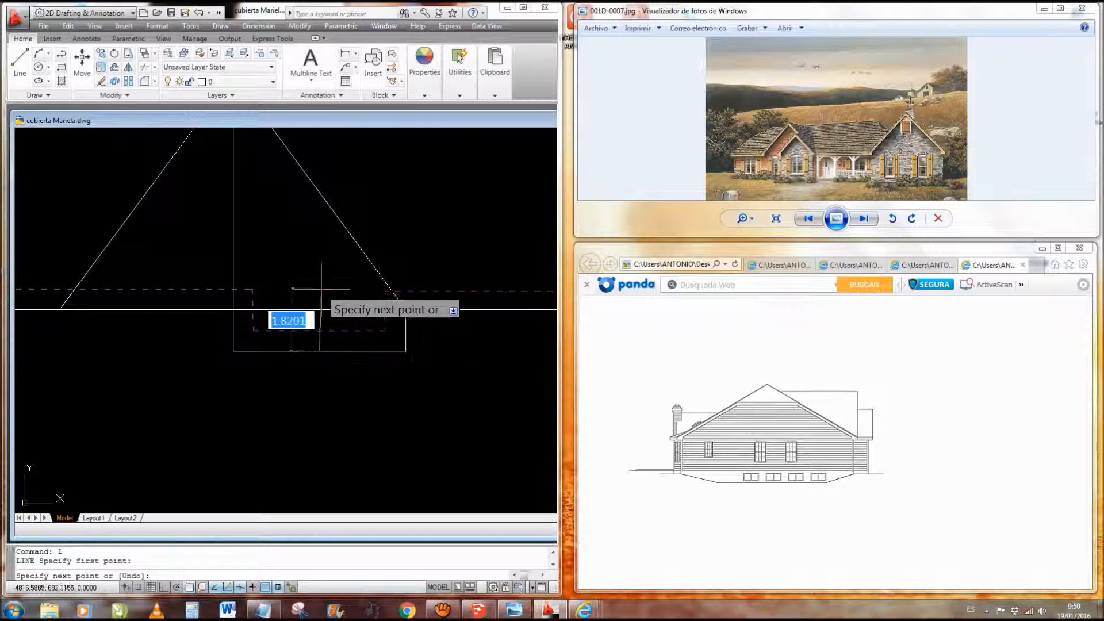
{"action": "key", "text": "F8"}
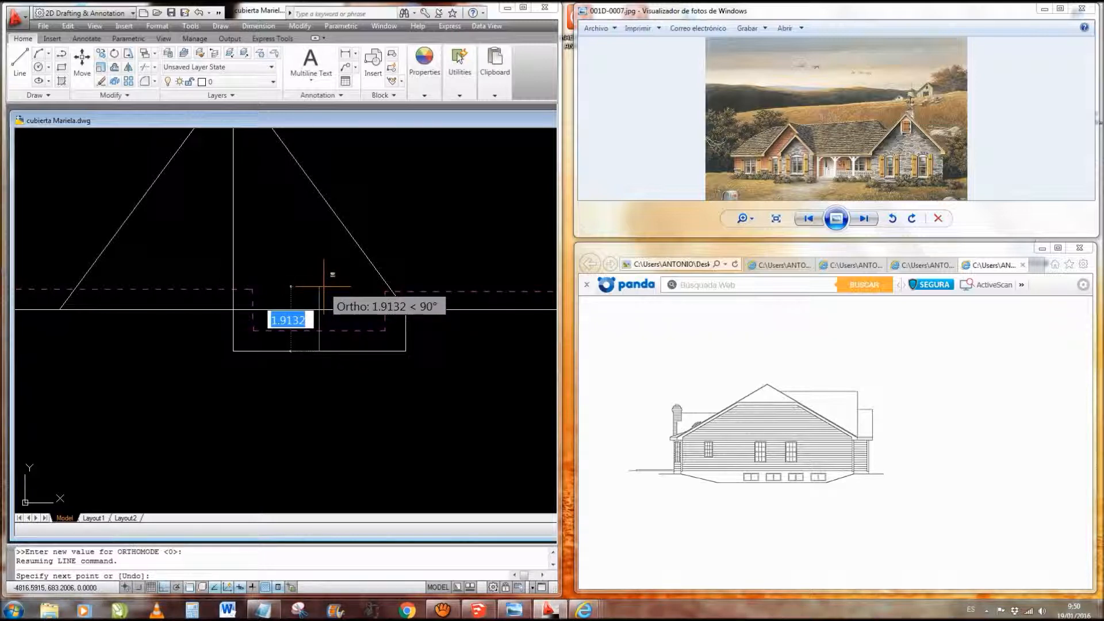
{"action": "left_click", "coordinate": [322, 286]}
{"action": "key", "text": "Return"}
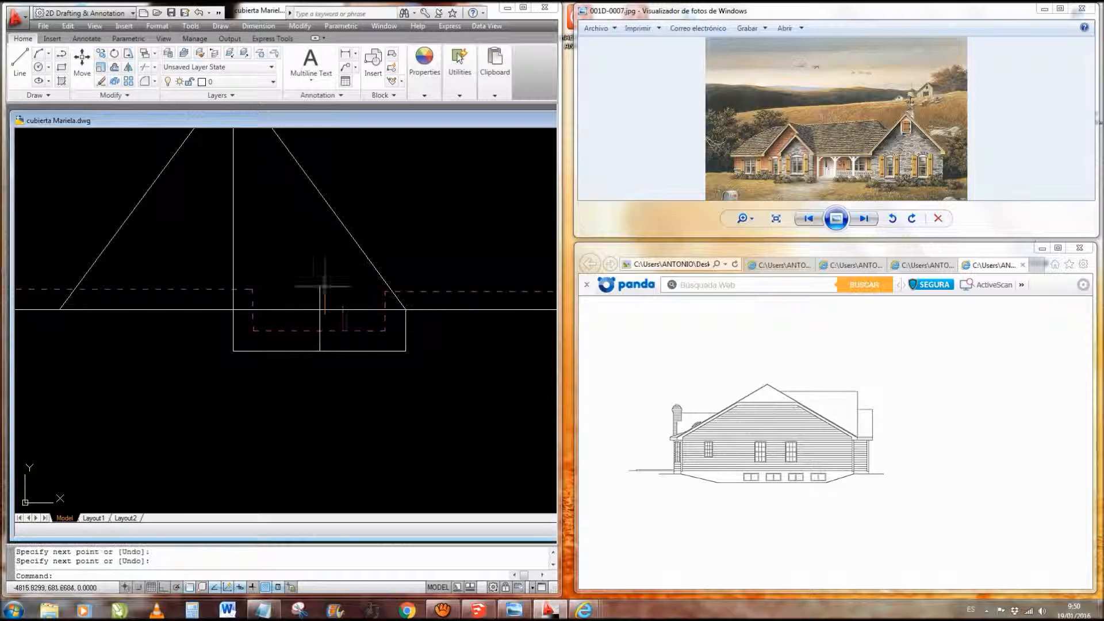
- Trim the part of the new vertical line that extends above the eave line
{"action": "left_click", "coordinate": [347, 309]}
{"action": "type", "text": "tr"}
{"action": "key", "text": "Return"}
{"action": "left_click", "coordinate": [335, 299]}
{"action": "key", "text": "Escape"}
- Trim the eave line between the projection's middle line and its right edge
{"action": "scroll", "coordinate": [409, 325], "scroll_direction": "down", "scroll_amount": 2}
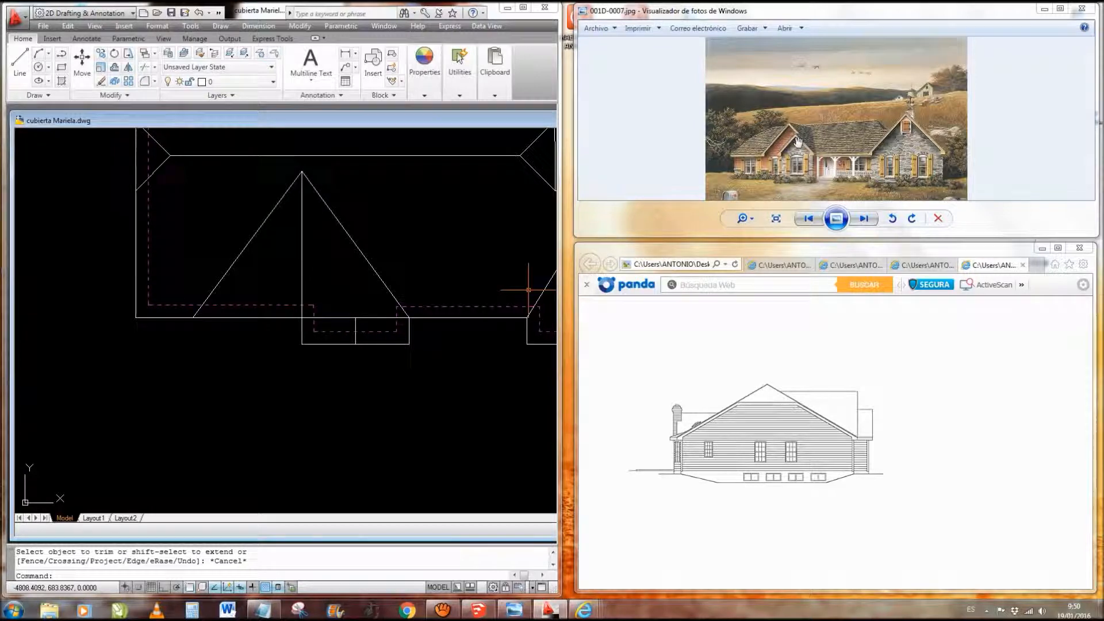
{"action": "middle_click_drag", "start_coordinate": [420, 354], "coordinate": [407, 388]}
{"action": "scroll", "coordinate": [378, 355], "scroll_direction": "up", "scroll_amount": 2}
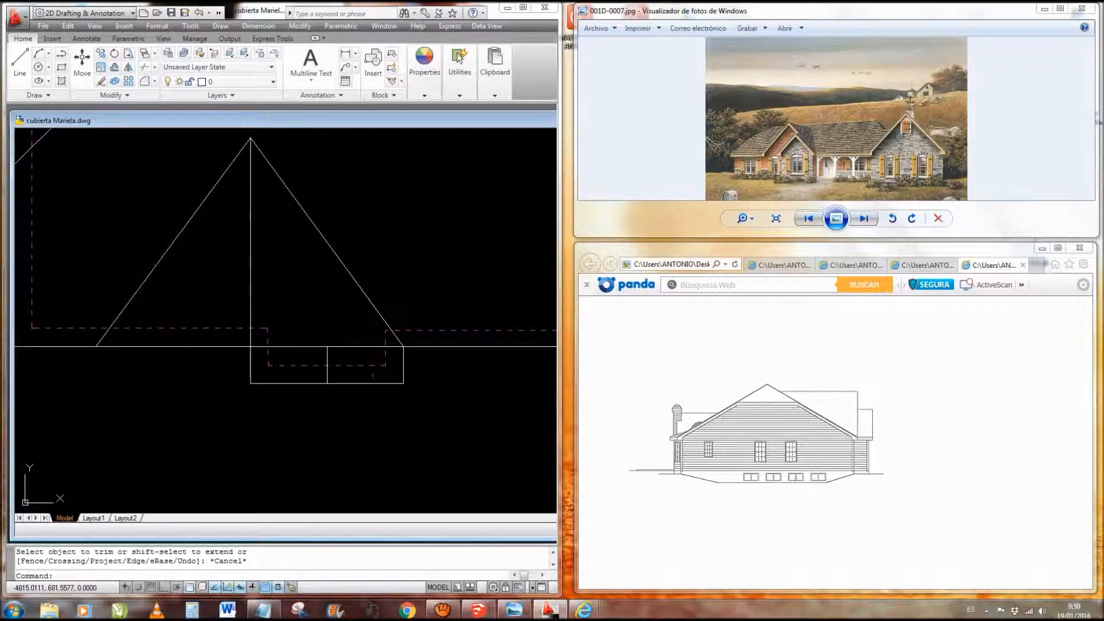
{"action": "left_click", "coordinate": [326, 358]}
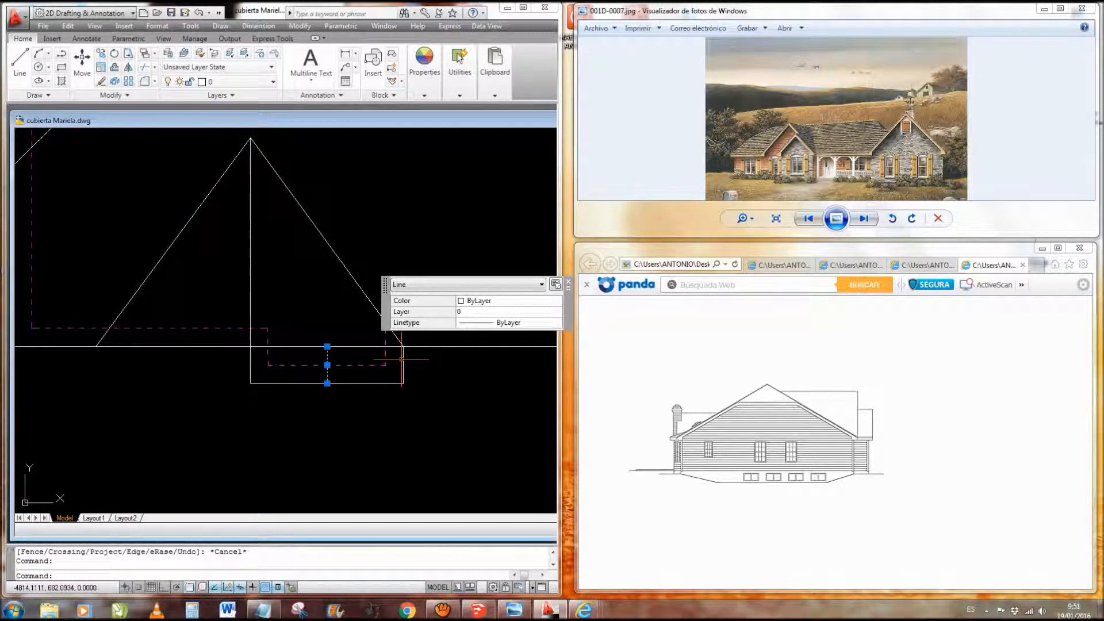
{"action": "left_click", "coordinate": [402, 361]}
{"action": "type", "text": "tr"}
{"action": "key", "text": "Return"}
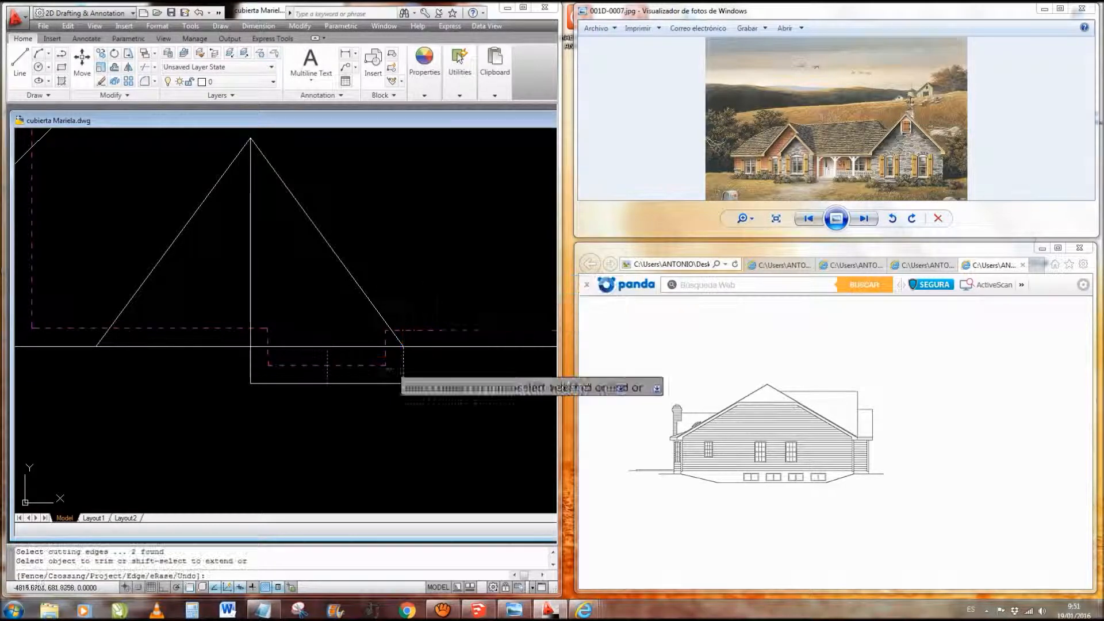
{"action": "left_click", "coordinate": [356, 346]}
{"action": "key", "text": "Escape"}
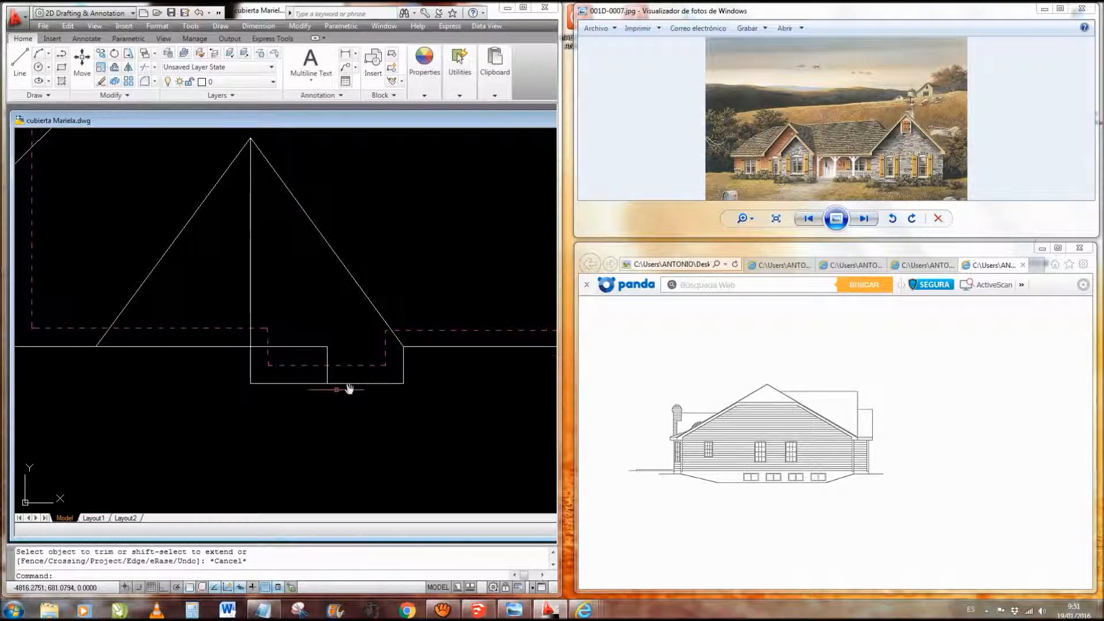
- View the complete roof plan and switch to SketchUp
{"action": "scroll", "coordinate": [304, 423], "scroll_direction": "down", "scroll_amount": 2}
{"action": "scroll", "coordinate": [339, 306], "scroll_direction": "down", "scroll_amount": 3}
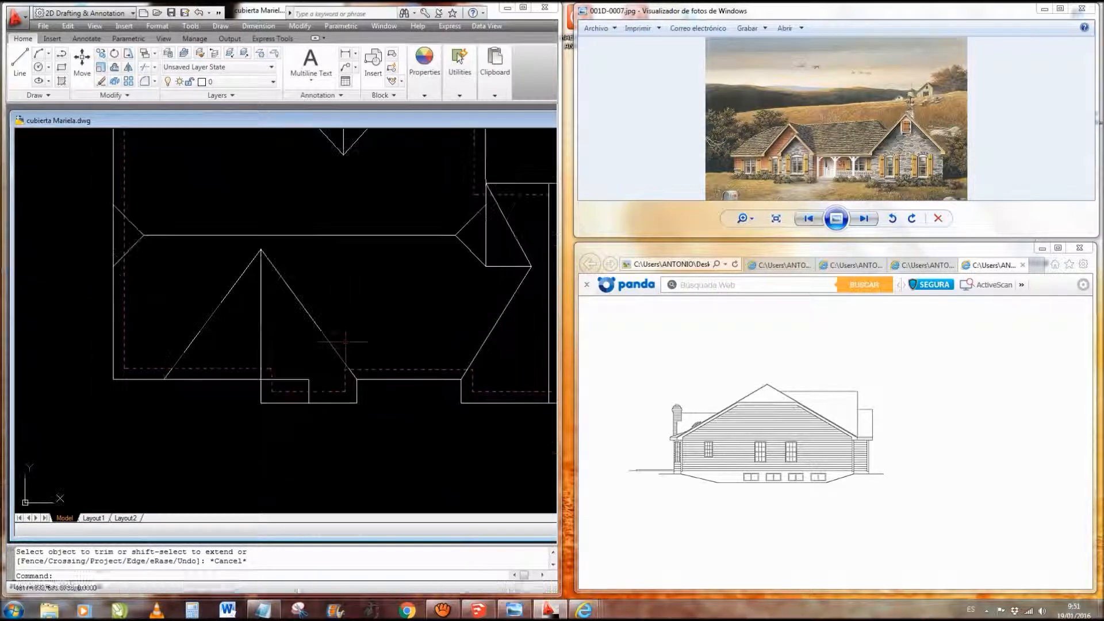
{"action": "middle_click_drag", "start_coordinate": [339, 305], "coordinate": [344, 338]}
{"action": "scroll", "coordinate": [321, 316], "scroll_direction": "up", "scroll_amount": 2}
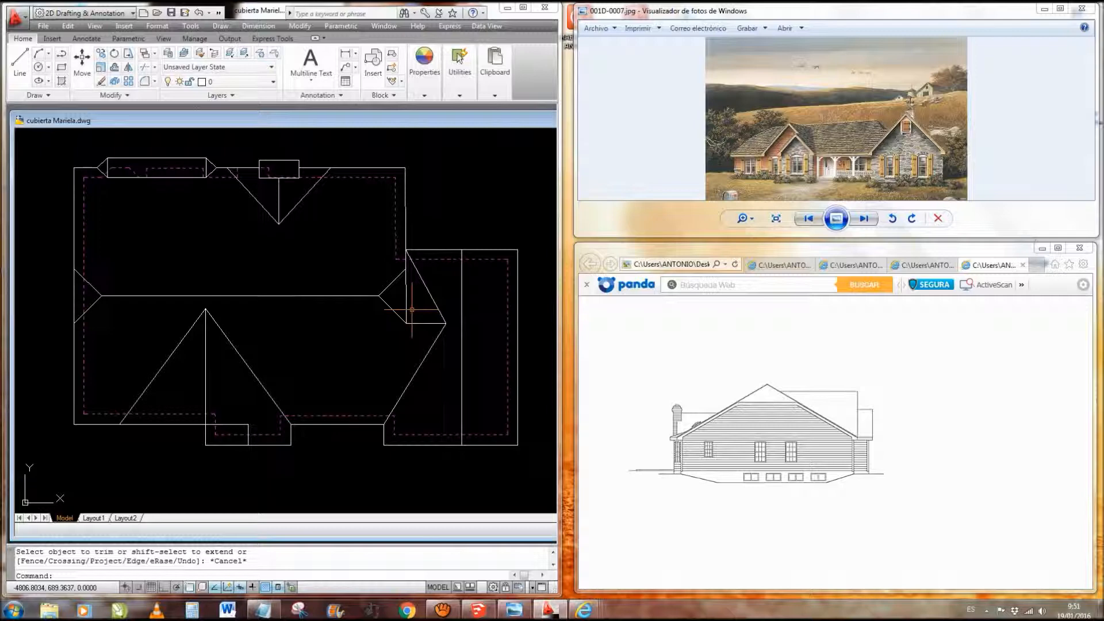
{"action": "left_click", "coordinate": [478, 609]}
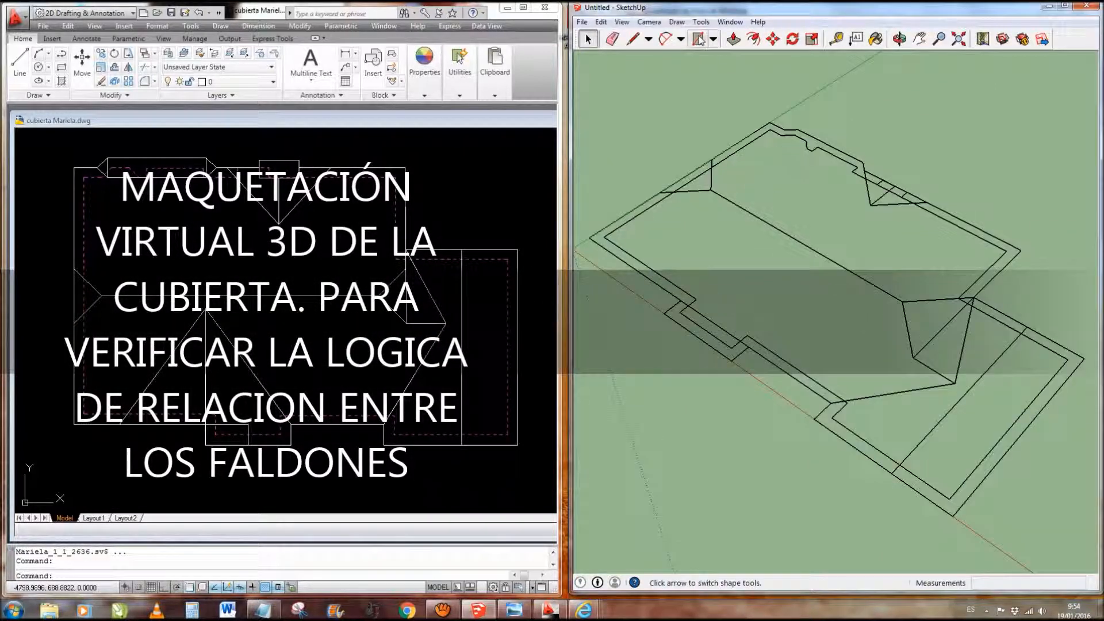
- Draw a rectangle about 19.78 by 15.32 m over the main roof outline, between its opposite outer corners
{"action": "left_click", "coordinate": [697, 38]}
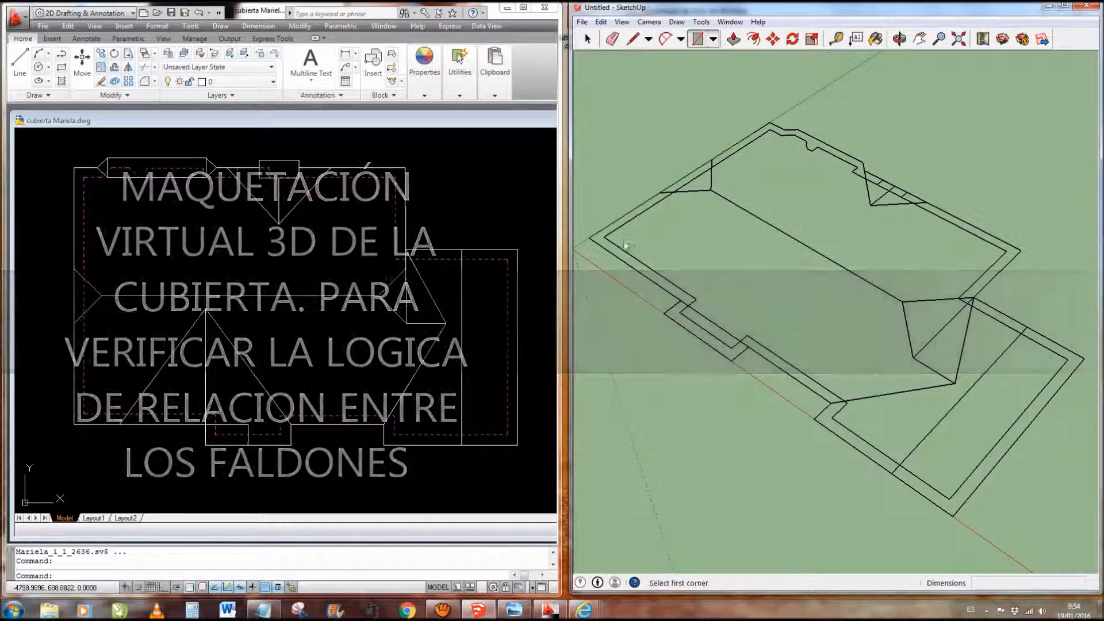
{"action": "left_click", "coordinate": [589, 238]}
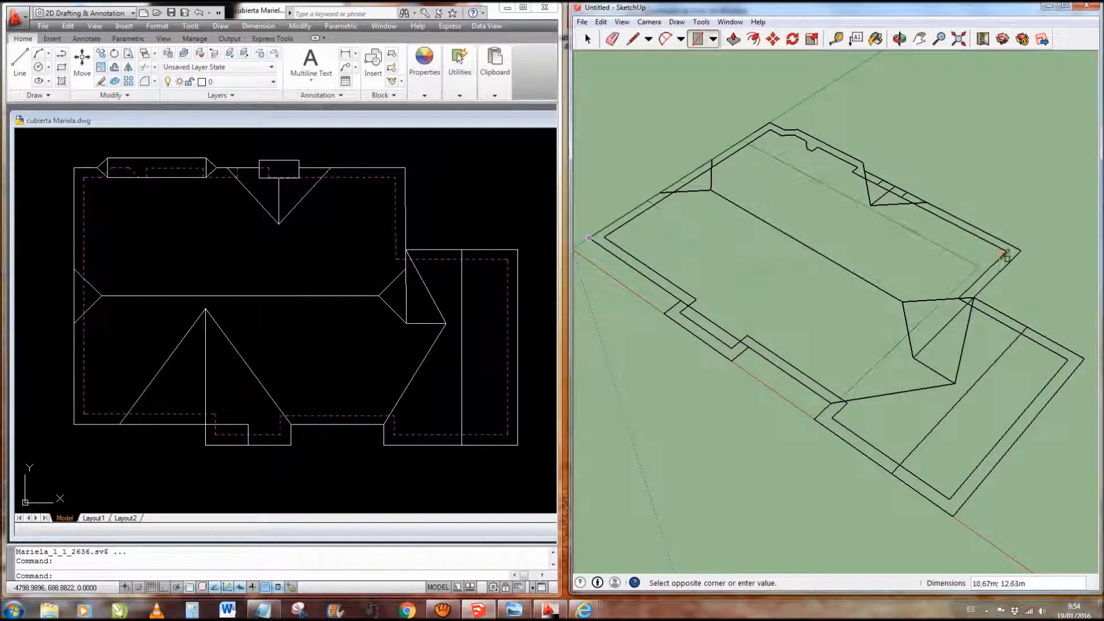
{"action": "left_click", "coordinate": [1021, 250]}
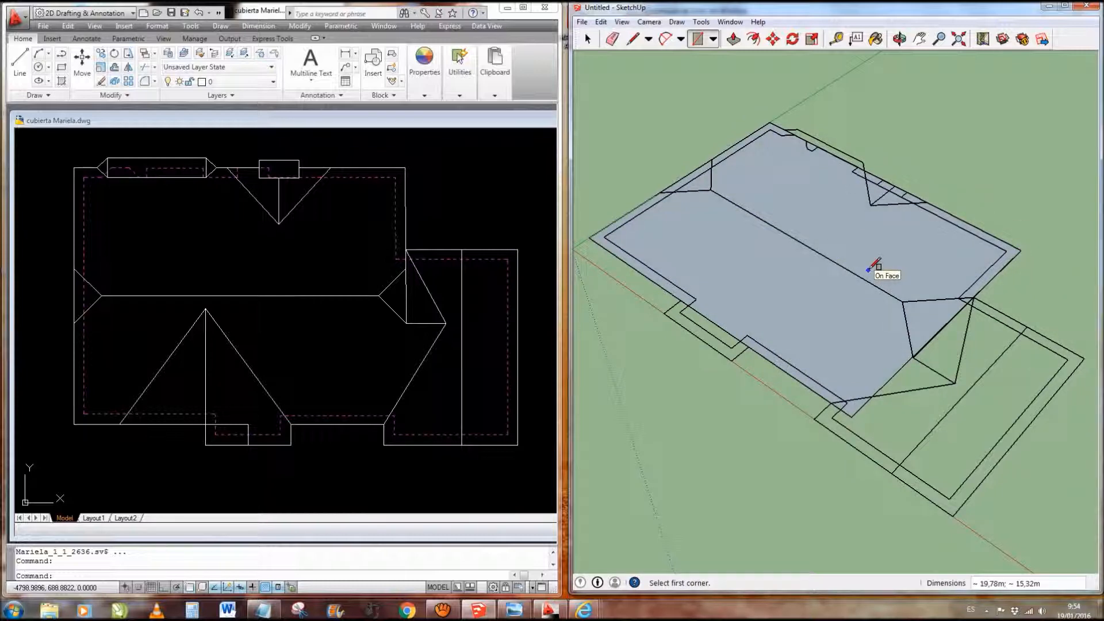
- Extrude the rectangular roof footprint upward into a solid box
{"action": "key", "text": "p"}
{"action": "left_click", "coordinate": [784, 289]}
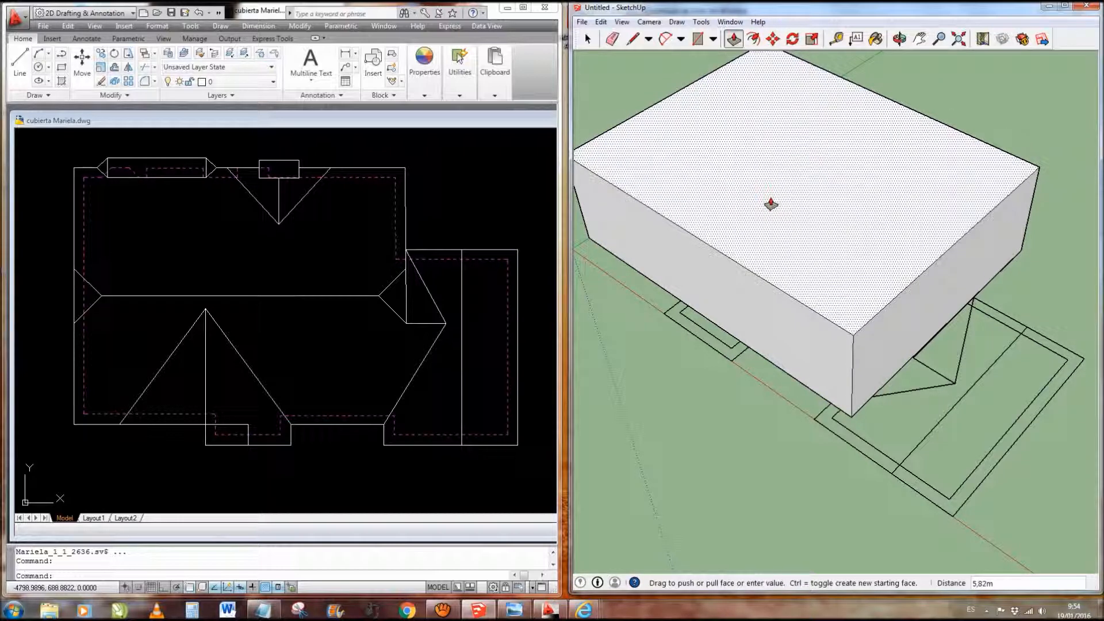
{"action": "left_click", "coordinate": [792, 250]}
- Draw a ridge line about 19.78 m long across the box's upper face, joining the midpoints of its short edges
{"action": "mouse_move", "coordinate": [793, 250]}
{"action": "middle_mouse_down"}
{"action": "mouse_move", "coordinate": [836, 266]}
{"action": "mouse_move", "coordinate": [1045, 144]}
{"action": "mouse_move", "coordinate": [1008, 205]}
{"action": "mouse_move", "coordinate": [693, 299]}
{"action": "mouse_move", "coordinate": [820, 277]}
{"action": "mouse_move", "coordinate": [973, 271]}
{"action": "mouse_move", "coordinate": [982, 335]}
{"action": "middle_mouse_up"}
{"action": "key", "text": "l"}
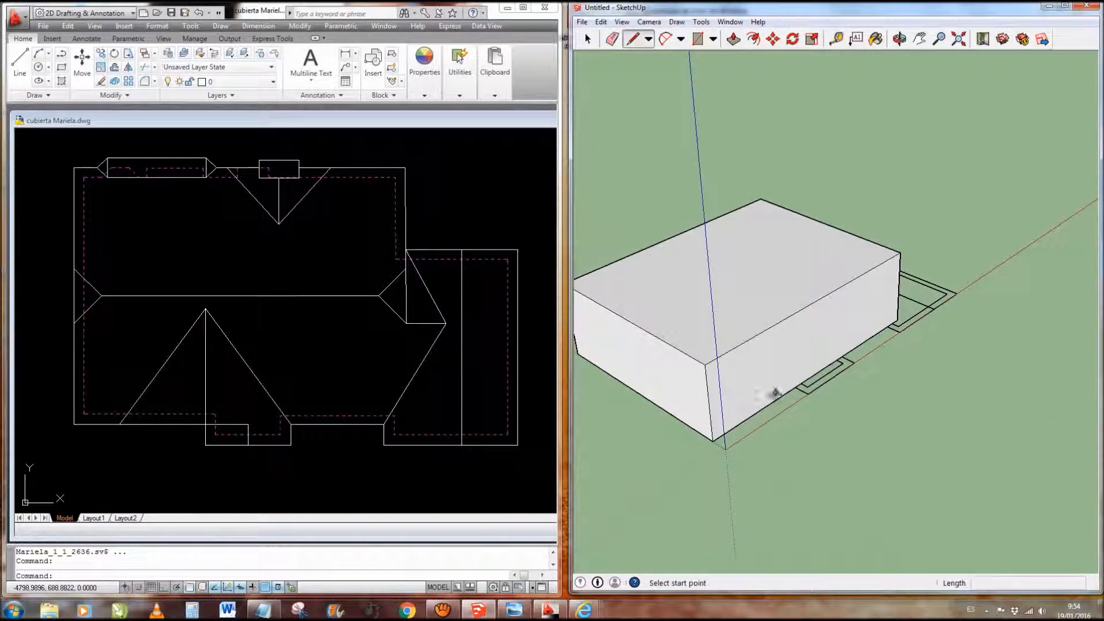
{"action": "left_click", "coordinate": [629, 320]}
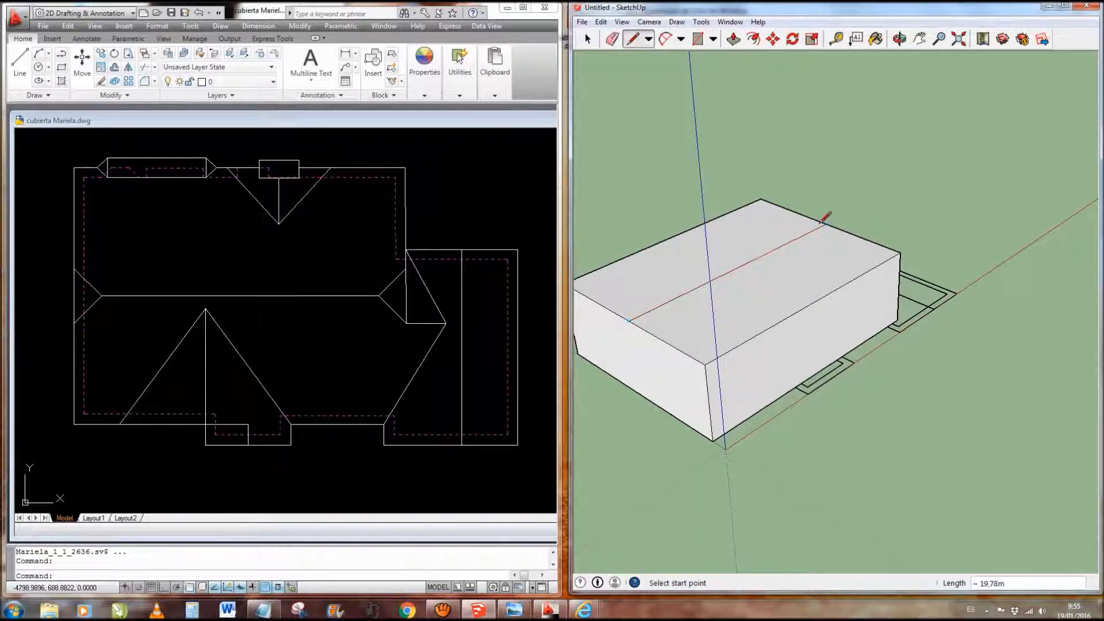
- Draw two diagonals on the box's end face from the ridge endpoint down to both base corners
{"action": "mouse_move", "coordinate": [716, 326]}
{"action": "middle_mouse_down"}
{"action": "mouse_move", "coordinate": [771, 295]}
{"action": "mouse_move", "coordinate": [840, 291]}
{"action": "middle_mouse_up"}
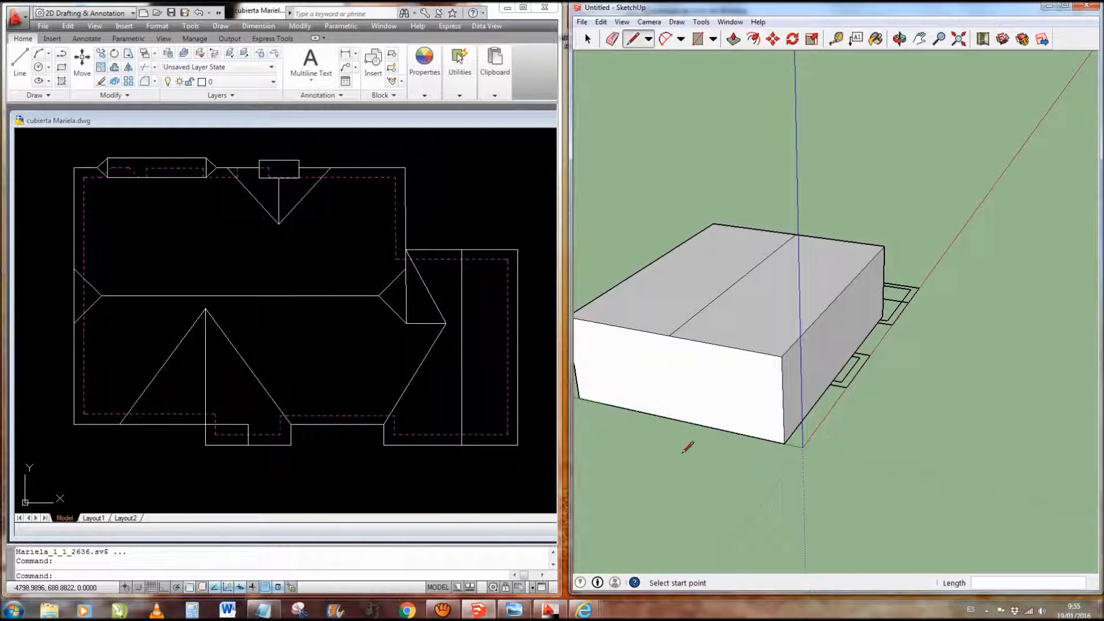
{"action": "left_click", "coordinate": [669, 335]}
{"action": "left_click", "coordinate": [783, 443]}
{"action": "left_click", "coordinate": [670, 335]}
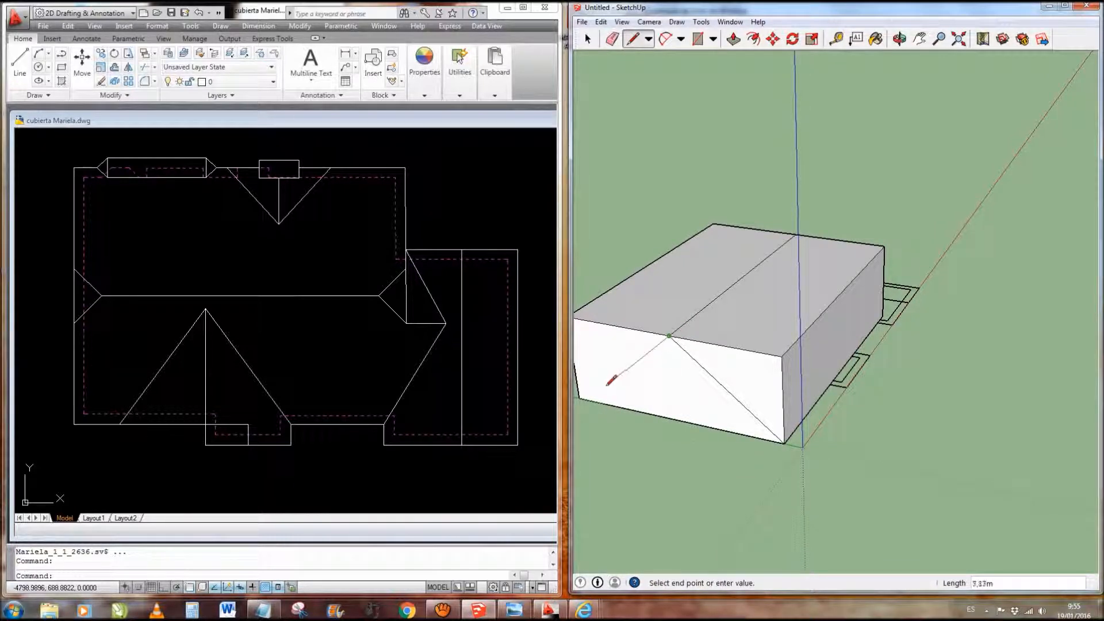
{"action": "mouse_move", "coordinate": [671, 389]}
{"action": "middle_mouse_down"}
{"action": "mouse_move", "coordinate": [581, 409]}
{"action": "mouse_move", "coordinate": [596, 407]}
{"action": "middle_mouse_up"}
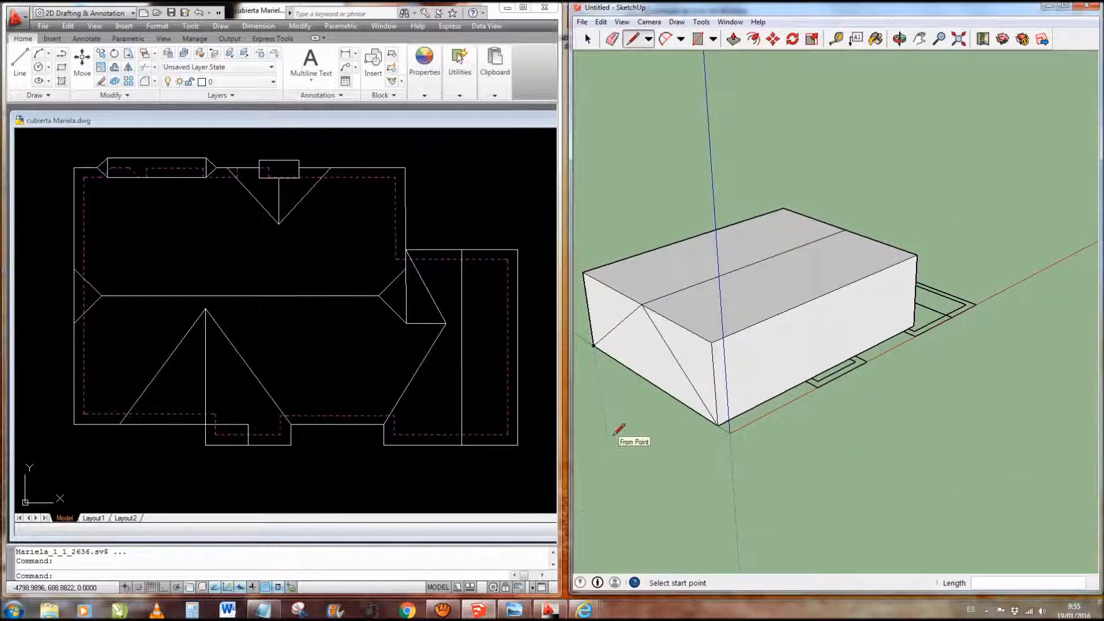
- Push one upper triangle of the end face along the full length of the box to cut away that wedge
{"action": "key", "text": "p"}
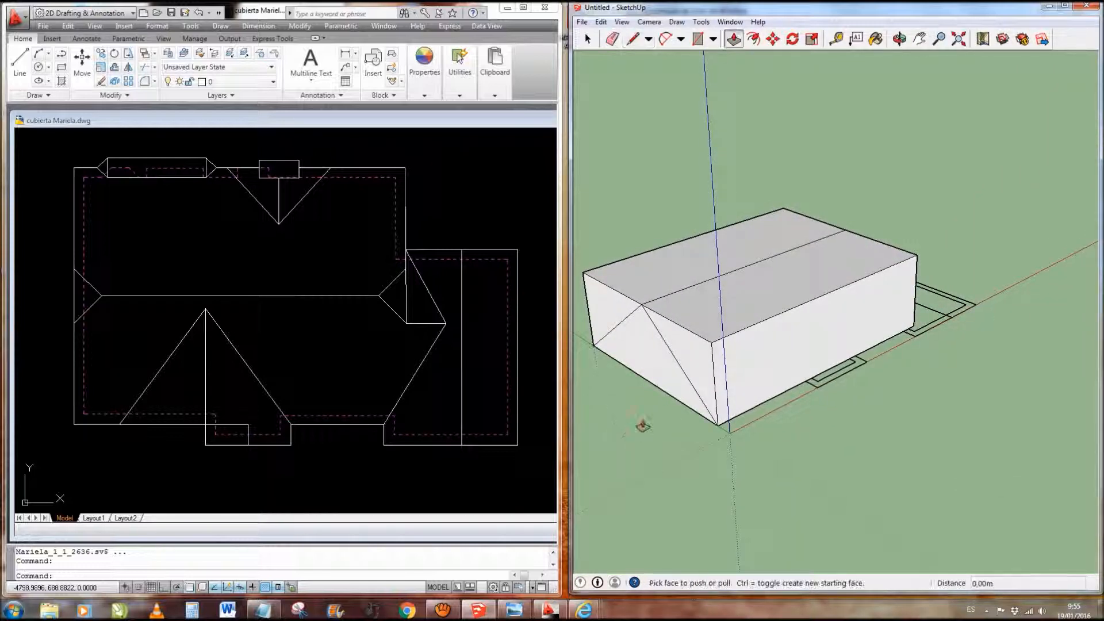
{"action": "left_click", "coordinate": [695, 352]}
{"action": "mouse_move", "coordinate": [717, 361]}
{"action": "left_mouse_down"}
{"action": "mouse_move", "coordinate": [917, 266]}
{"action": "mouse_move", "coordinate": [862, 296]}
{"action": "left_mouse_up"}
{"action": "mouse_move", "coordinate": [862, 296]}
{"action": "middle_mouse_down"}
{"action": "mouse_move", "coordinate": [798, 370]}
{"action": "mouse_move", "coordinate": [826, 419]}
{"action": "middle_mouse_up"}
- Push the remaining upper triangle along the full length of the box to form a gable-shaped prism
{"action": "left_click_drag", "start_coordinate": [819, 412], "coordinate": [786, 377]}
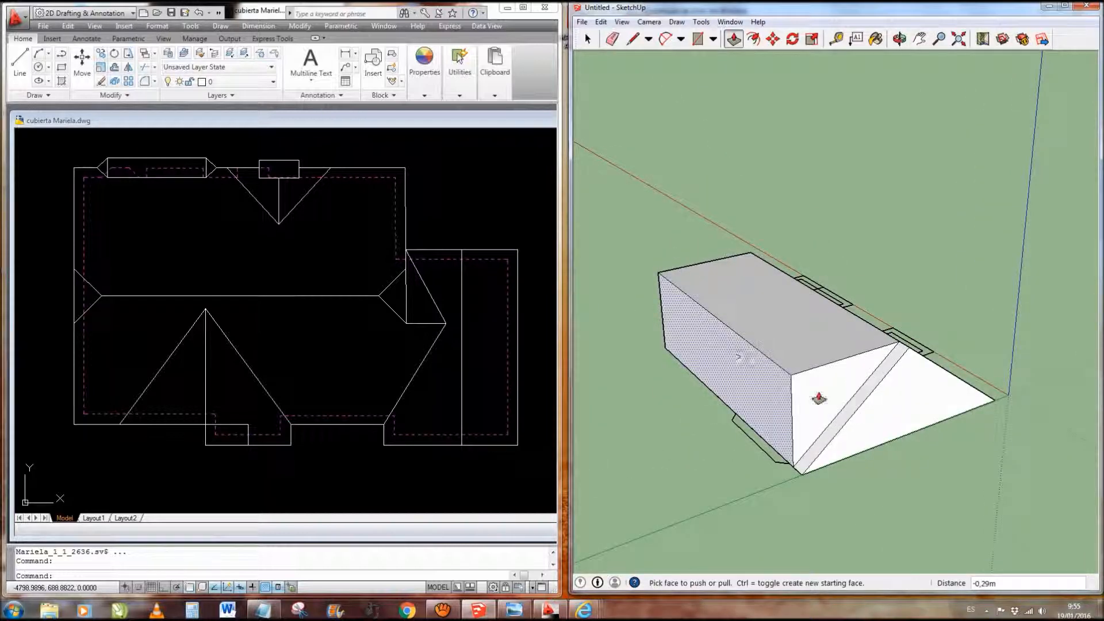
{"action": "mouse_move", "coordinate": [806, 389]}
{"action": "left_mouse_down"}
{"action": "mouse_move", "coordinate": [655, 313]}
{"action": "mouse_move", "coordinate": [671, 308]}
{"action": "left_mouse_up"}
{"action": "mouse_move", "coordinate": [671, 308]}
{"action": "middle_mouse_down"}
{"action": "mouse_move", "coordinate": [687, 419]}
{"action": "mouse_move", "coordinate": [455, 402]}
{"action": "mouse_move", "coordinate": [420, 388]}
{"action": "middle_mouse_up"}
{"action": "mouse_move", "coordinate": [726, 411]}
{"action": "middle_mouse_down"}
{"action": "mouse_move", "coordinate": [675, 438]}
{"action": "mouse_move", "coordinate": [837, 377]}
{"action": "mouse_move", "coordinate": [869, 380]}
{"action": "middle_mouse_up"}
{"action": "mouse_move", "coordinate": [869, 380]}
{"action": "left_mouse_down"}
{"action": "mouse_move", "coordinate": [902, 399]}
{"action": "mouse_move", "coordinate": [944, 364]}
{"action": "mouse_move", "coordinate": [926, 369]}
{"action": "left_mouse_up"}
{"action": "middle_click_drag", "start_coordinate": [926, 369], "coordinate": [891, 384]}
{"action": "scroll", "coordinate": [759, 403], "scroll_direction": "up", "scroll_amount": 2}
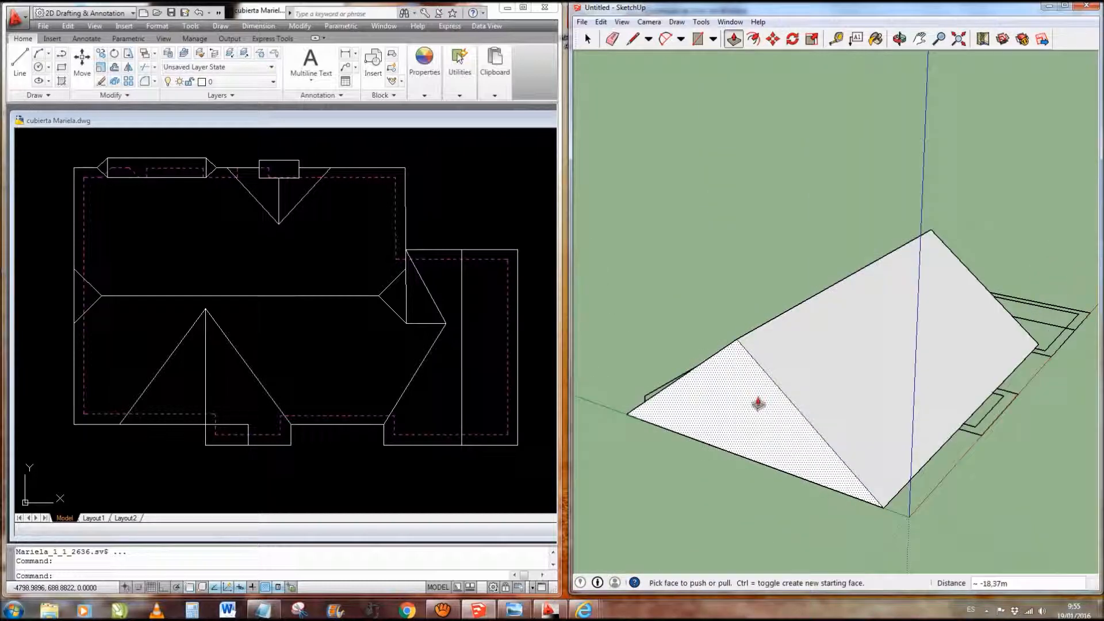
- Draw a horizontal line about 3.78 m long across the gable end just below its peak
{"action": "mouse_move", "coordinate": [754, 406]}
{"action": "middle_mouse_down"}
{"action": "mouse_move", "coordinate": [698, 424]}
{"action": "mouse_move", "coordinate": [698, 399]}
{"action": "middle_mouse_up"}
{"action": "key", "text": "l"}
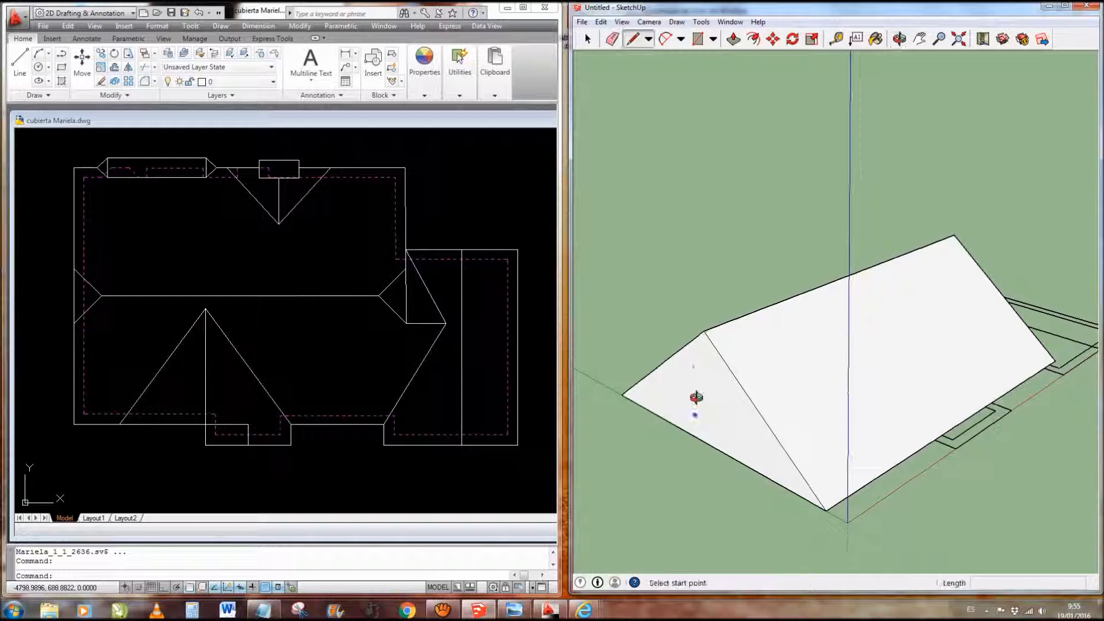
{"action": "left_click", "coordinate": [681, 348]}
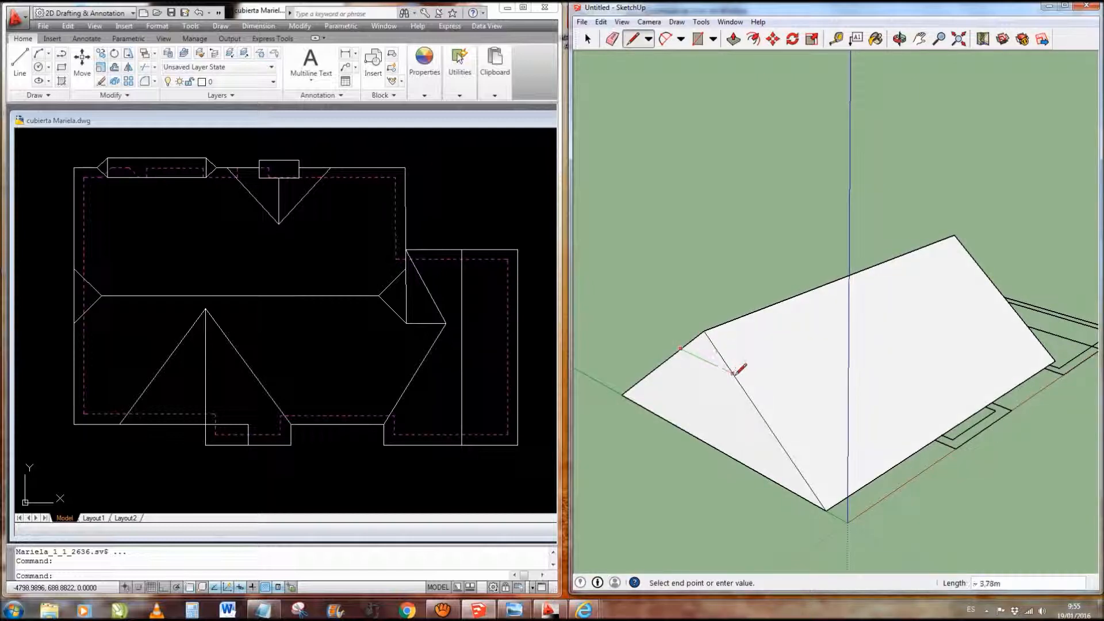
{"action": "middle_click_drag", "start_coordinate": [757, 371], "coordinate": [694, 406]}
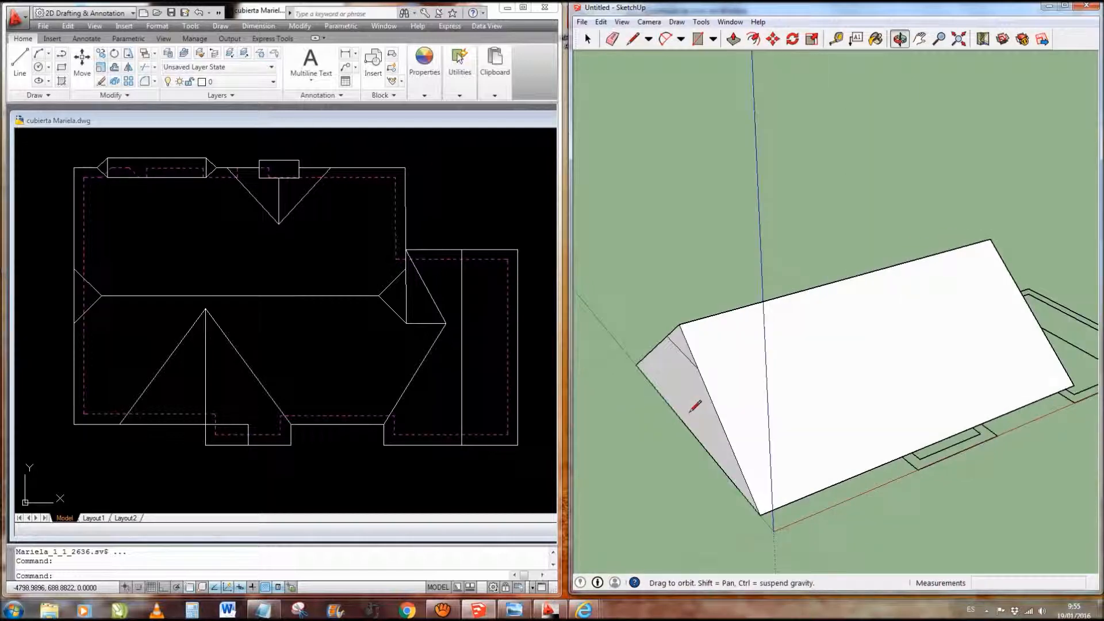
{"action": "middle_click_drag", "start_coordinate": [737, 375], "coordinate": [737, 375]}
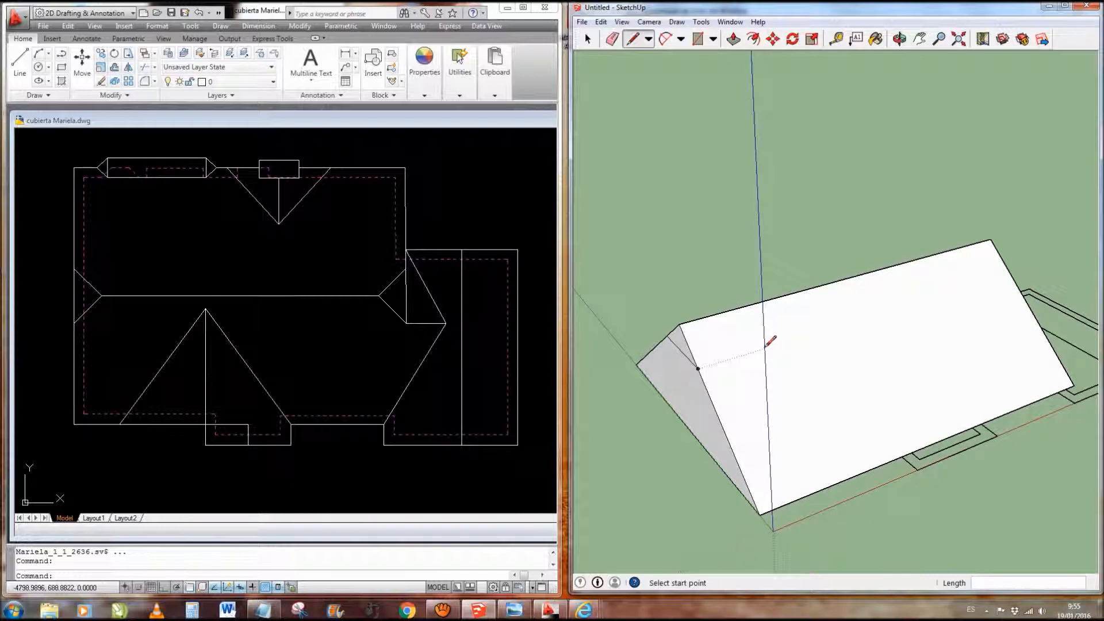
- Connect both ends of the gable's horizontal line to one ridge point, outlining a small hip on each slope
{"action": "left_click", "coordinate": [698, 368]}
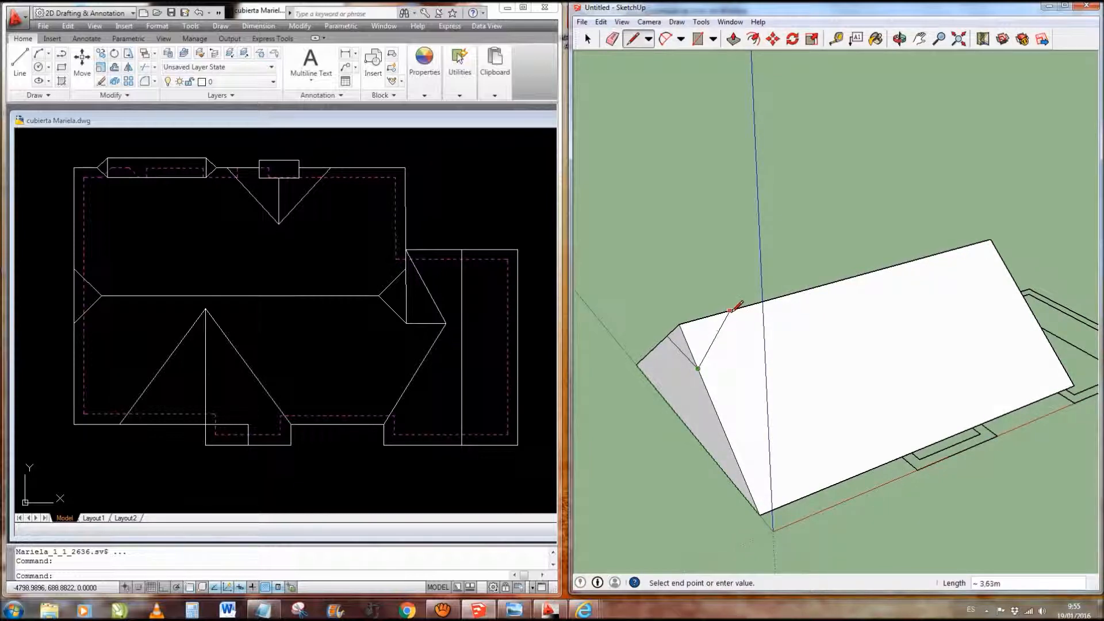
{"action": "left_click", "coordinate": [731, 310]}
{"action": "middle_click_drag", "start_coordinate": [907, 374], "coordinate": [913, 384]}
{"action": "left_click", "coordinate": [822, 400]}
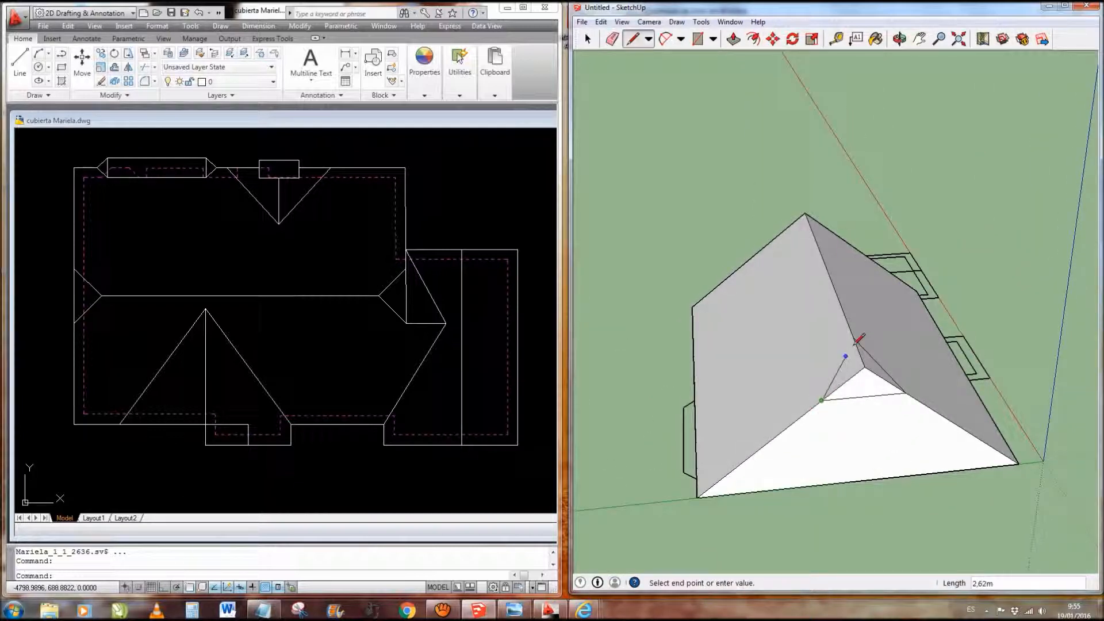
{"action": "left_click", "coordinate": [853, 340]}
- Delete the faces and edges of the clipped gable peak, leaving only the small hip's sloping face
{"action": "mouse_move", "coordinate": [726, 419]}
{"action": "middle_mouse_down"}
{"action": "mouse_move", "coordinate": [638, 461]}
{"action": "mouse_move", "coordinate": [691, 438]}
{"action": "middle_mouse_up"}
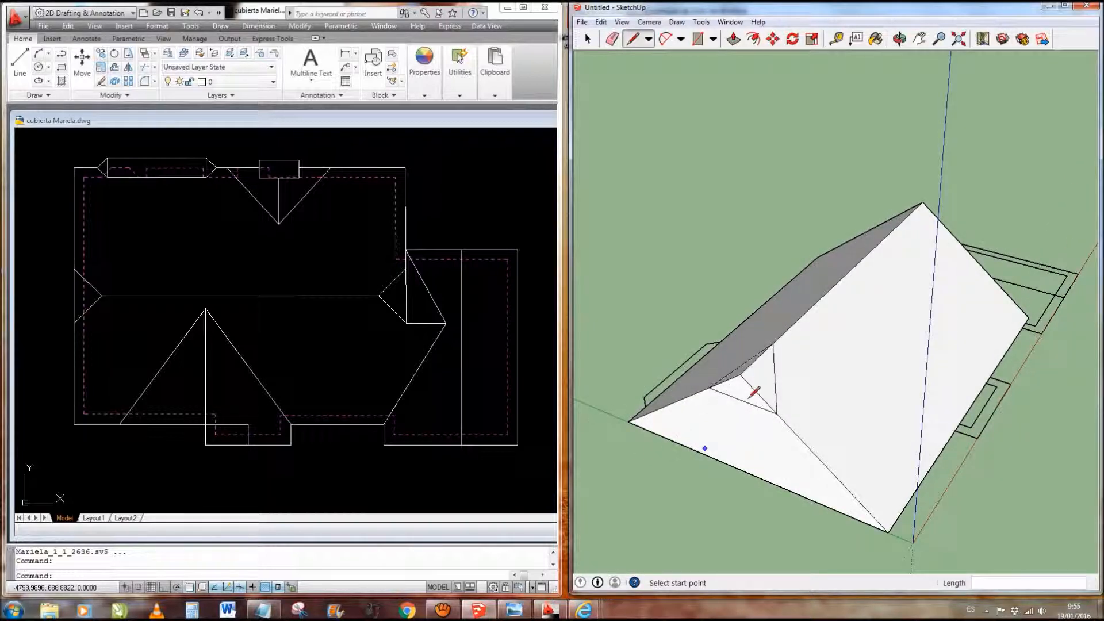
{"action": "middle_click_drag", "start_coordinate": [783, 426], "coordinate": [743, 380]}
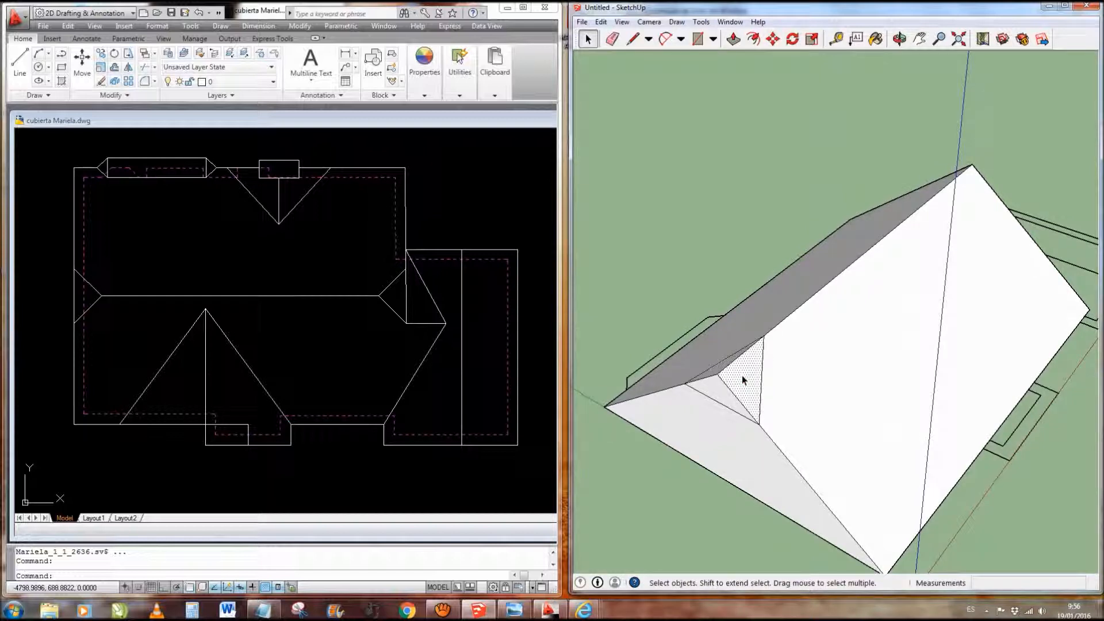
{"action": "key", "text": "Delete"}
{"action": "key", "text": "Delete"}
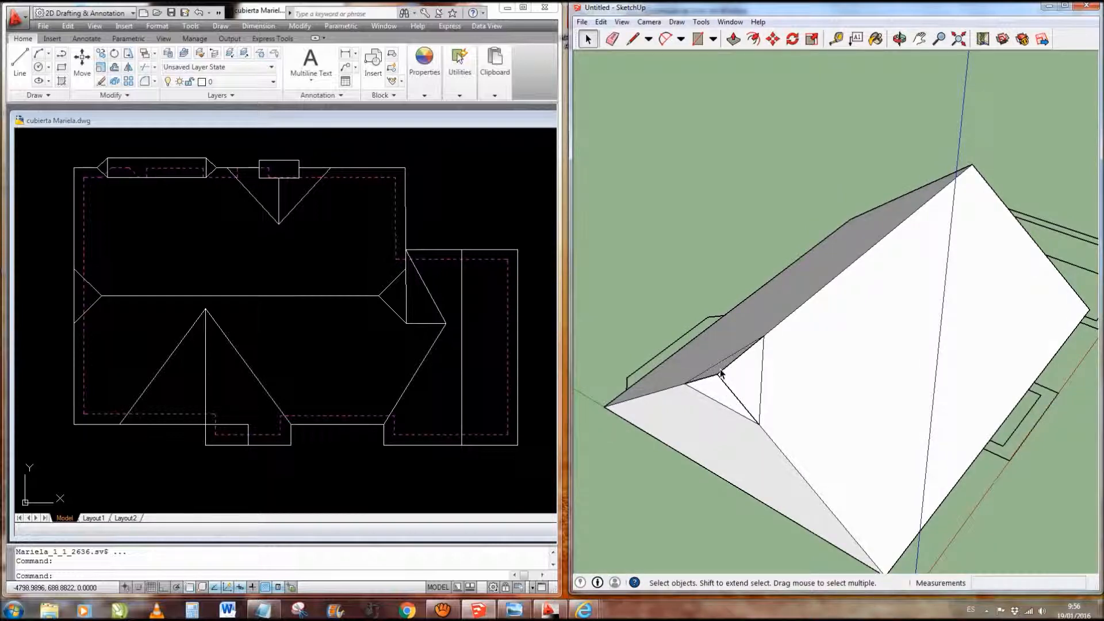
{"action": "middle_click_drag", "start_coordinate": [740, 387], "coordinate": [829, 410]}
{"action": "left_click_drag", "start_coordinate": [913, 405], "coordinate": [816, 416]}
{"action": "key", "text": "space"}
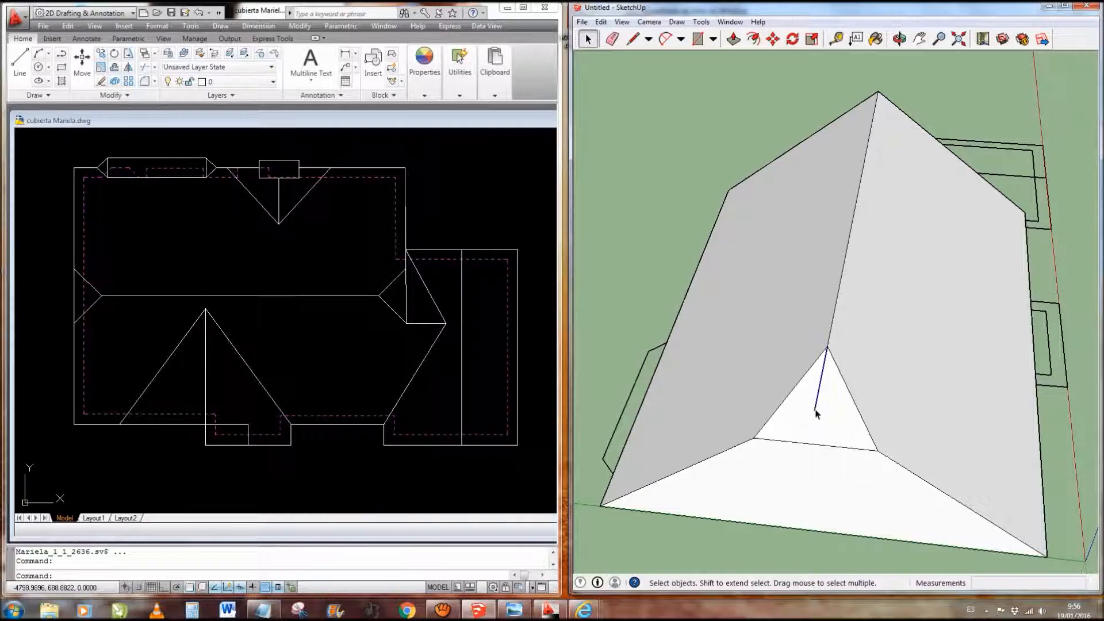
- Draw a guide line across the front slope from the small hip's lower corner to the opposite gable edge, parallel to the ridge
{"action": "mouse_move", "coordinate": [862, 408]}
{"action": "middle_mouse_down"}
{"action": "mouse_move", "coordinate": [702, 209]}
{"action": "mouse_move", "coordinate": [680, 209]}
{"action": "mouse_move", "coordinate": [722, 271]}
{"action": "middle_mouse_up"}
{"action": "mouse_move", "coordinate": [841, 272]}
{"action": "middle_mouse_down"}
{"action": "mouse_move", "coordinate": [816, 308]}
{"action": "mouse_move", "coordinate": [737, 327]}
{"action": "mouse_move", "coordinate": [816, 288]}
{"action": "mouse_move", "coordinate": [933, 292]}
{"action": "mouse_move", "coordinate": [855, 316]}
{"action": "mouse_move", "coordinate": [574, 327]}
{"action": "mouse_move", "coordinate": [569, 457]}
{"action": "middle_mouse_up"}
{"action": "scroll", "coordinate": [1032, 358], "scroll_direction": "up", "scroll_amount": 4}
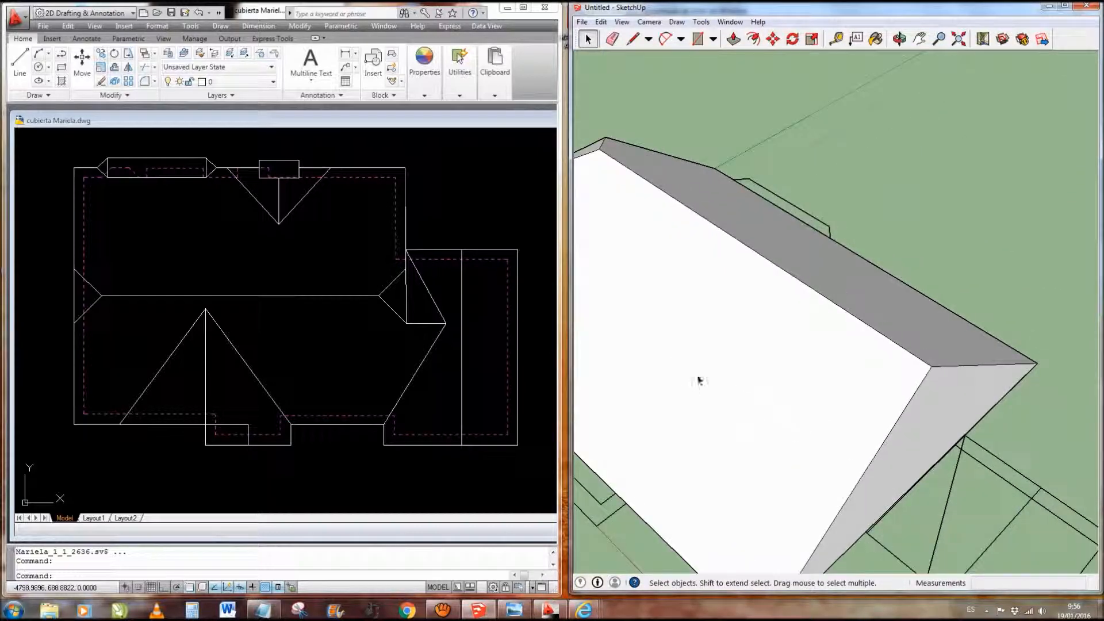
{"action": "scroll", "coordinate": [699, 381], "scroll_direction": "down", "scroll_amount": 4}
{"action": "mouse_move", "coordinate": [712, 353]}
{"action": "middle_mouse_down"}
{"action": "mouse_move", "coordinate": [978, 311]}
{"action": "mouse_move", "coordinate": [1010, 289]}
{"action": "mouse_move", "coordinate": [916, 308]}
{"action": "middle_mouse_up"}
{"action": "key", "text": "l"}
{"action": "left_click", "coordinate": [589, 365]}
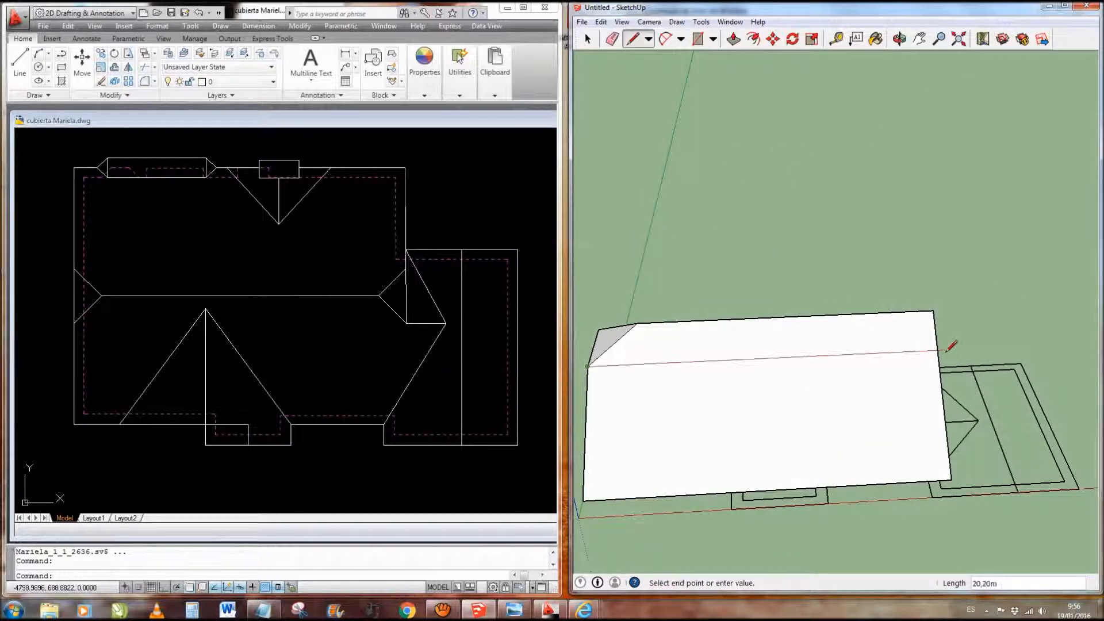
{"action": "left_click", "coordinate": [929, 349]}
- Draw a horizontal line across the opposite gable end, starting at the guide line's endpoint
{"action": "middle_click_drag", "start_coordinate": [934, 348], "coordinate": [828, 393]}
{"action": "left_click", "coordinate": [827, 394]}
{"action": "left_click", "coordinate": [889, 376]}
- Connect both ends of the second gable's horizontal line to a ridge point about 3.45 m away along the slope
{"action": "mouse_move", "coordinate": [929, 362]}
{"action": "middle_mouse_down"}
{"action": "mouse_move", "coordinate": [679, 389]}
{"action": "mouse_move", "coordinate": [630, 364]}
{"action": "middle_mouse_up"}
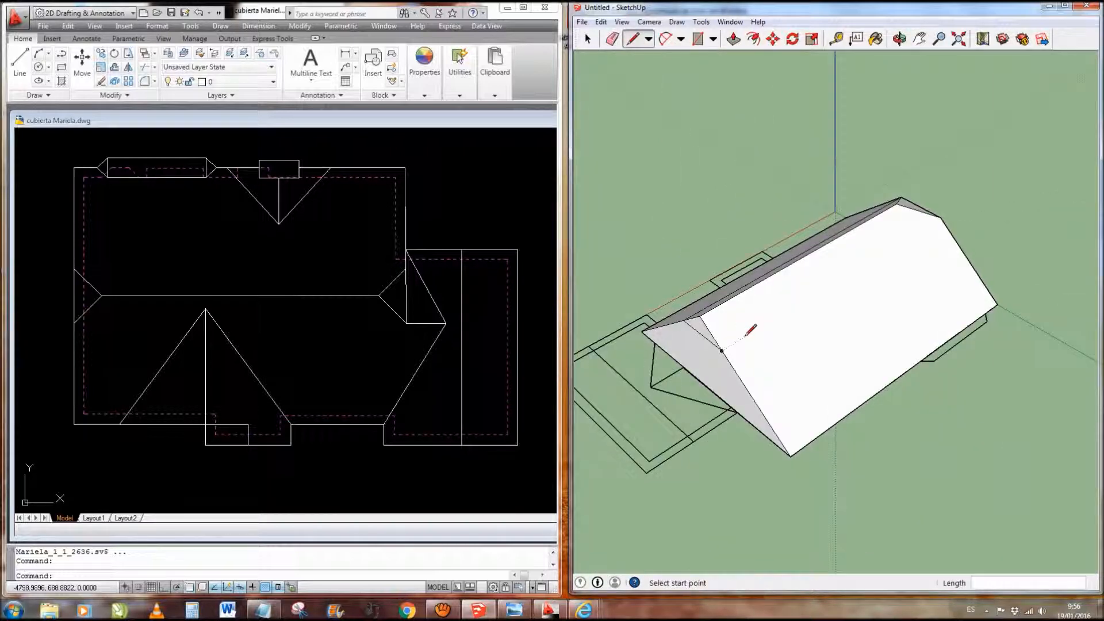
{"action": "left_click", "coordinate": [722, 349]}
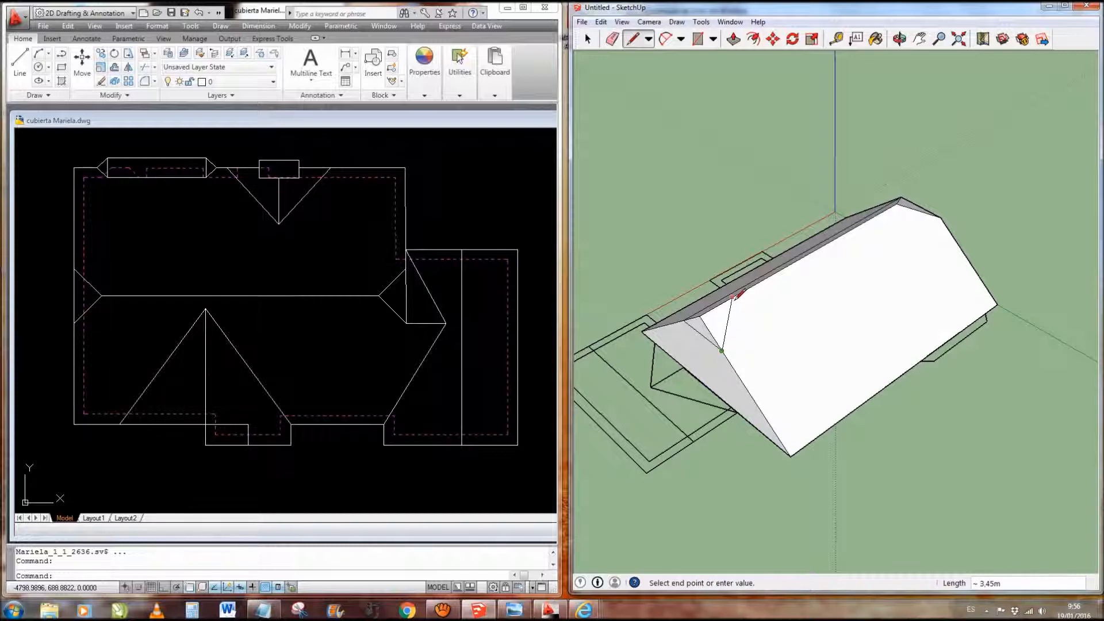
{"action": "middle_click_drag", "start_coordinate": [719, 336], "coordinate": [974, 375]}
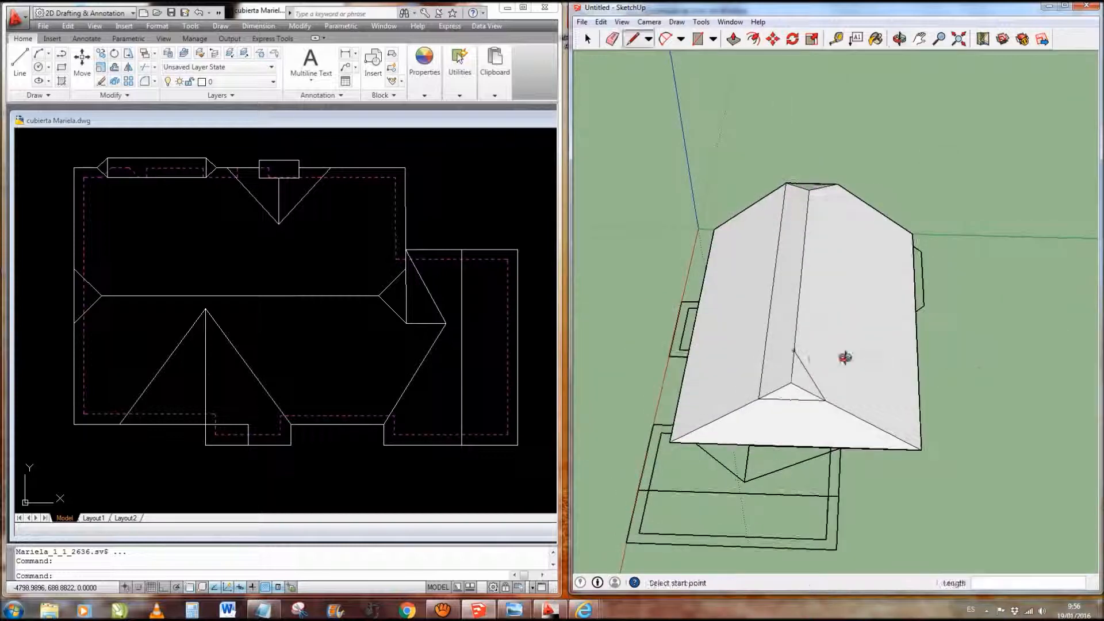
{"action": "left_click", "coordinate": [794, 351]}
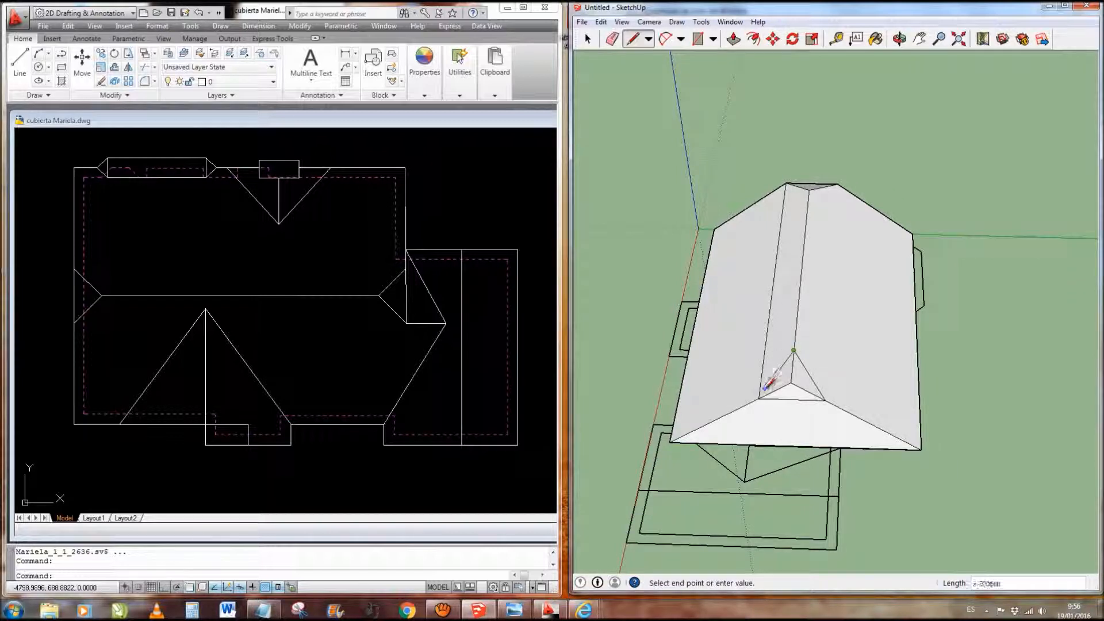
{"action": "left_click", "coordinate": [759, 396]}
{"action": "mouse_move", "coordinate": [773, 392]}
{"action": "middle_mouse_down"}
{"action": "mouse_move", "coordinate": [845, 402]}
{"action": "mouse_move", "coordinate": [784, 333]}
{"action": "middle_mouse_up"}
- Delete the guide line on the front slope and the geometry of the clipped peak at the second gable
{"action": "key", "text": "space"}
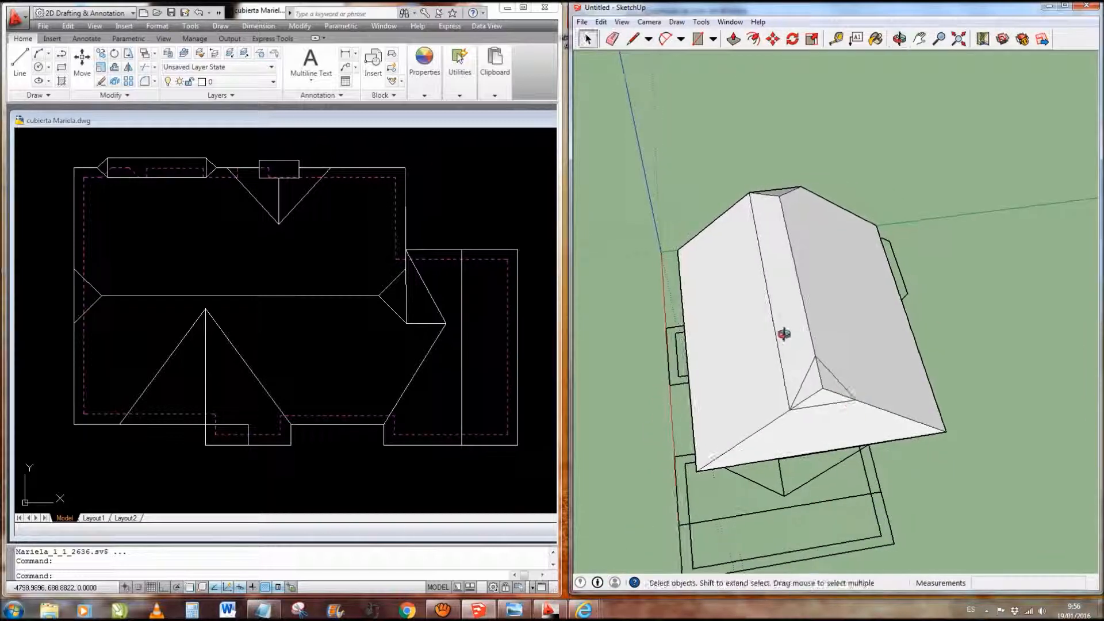
{"action": "left_click", "coordinate": [777, 341]}
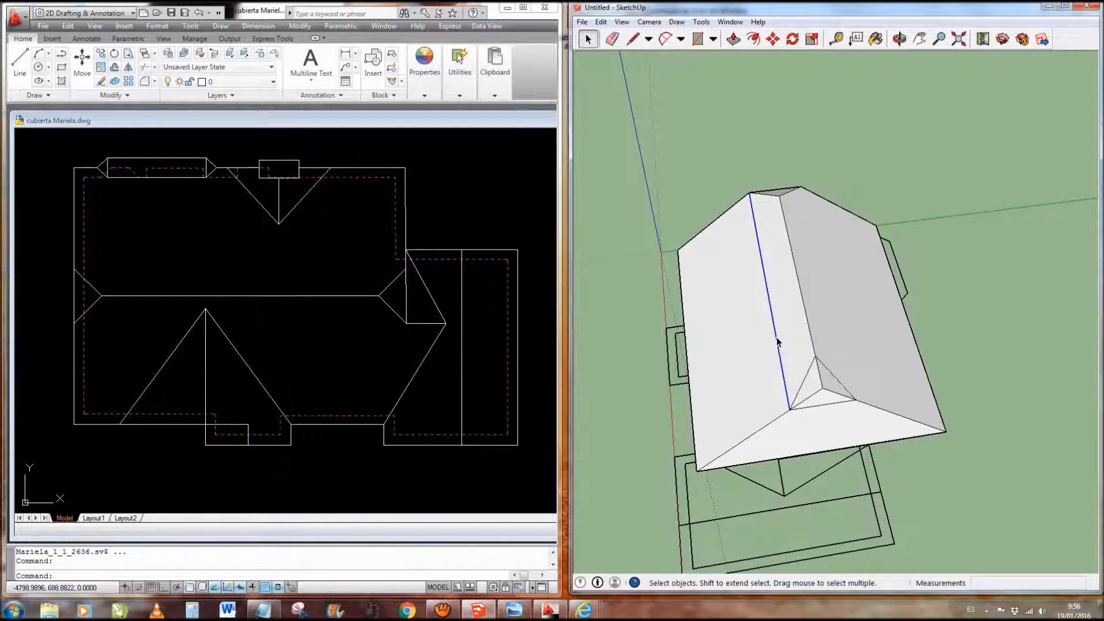
{"action": "mouse_move", "coordinate": [718, 399]}
{"action": "middle_mouse_down"}
{"action": "mouse_move", "coordinate": [821, 357]}
{"action": "mouse_move", "coordinate": [867, 374]}
{"action": "middle_mouse_up"}
{"action": "scroll", "coordinate": [866, 373], "scroll_direction": "up", "scroll_amount": 5}
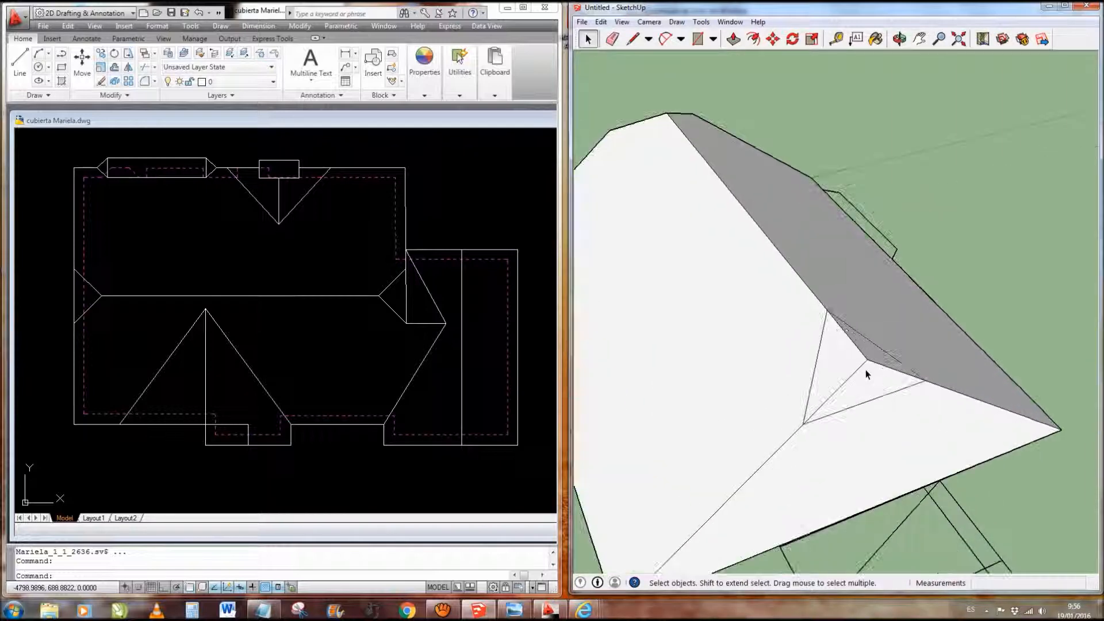
{"action": "scroll", "coordinate": [866, 370], "scroll_direction": "down", "scroll_amount": 8}
{"action": "mouse_move", "coordinate": [731, 426]}
{"action": "middle_mouse_down"}
{"action": "mouse_move", "coordinate": [825, 377]}
{"action": "mouse_move", "coordinate": [928, 293]}
{"action": "mouse_move", "coordinate": [813, 335]}
{"action": "mouse_move", "coordinate": [986, 358]}
{"action": "mouse_move", "coordinate": [1027, 337]}
{"action": "mouse_move", "coordinate": [1001, 342]}
{"action": "middle_mouse_up"}
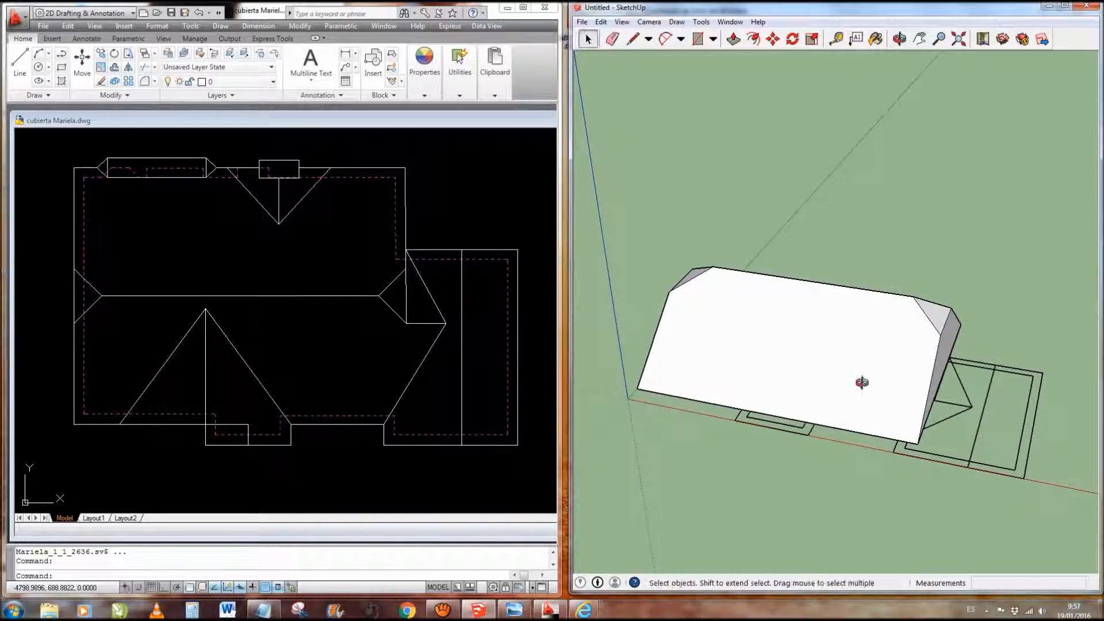
- Draw a centre line up the front slope from the small projection's near corner, plus two diagonals from its upper end to the eave
{"action": "scroll", "coordinate": [796, 382], "scroll_direction": "up", "scroll_amount": 1}
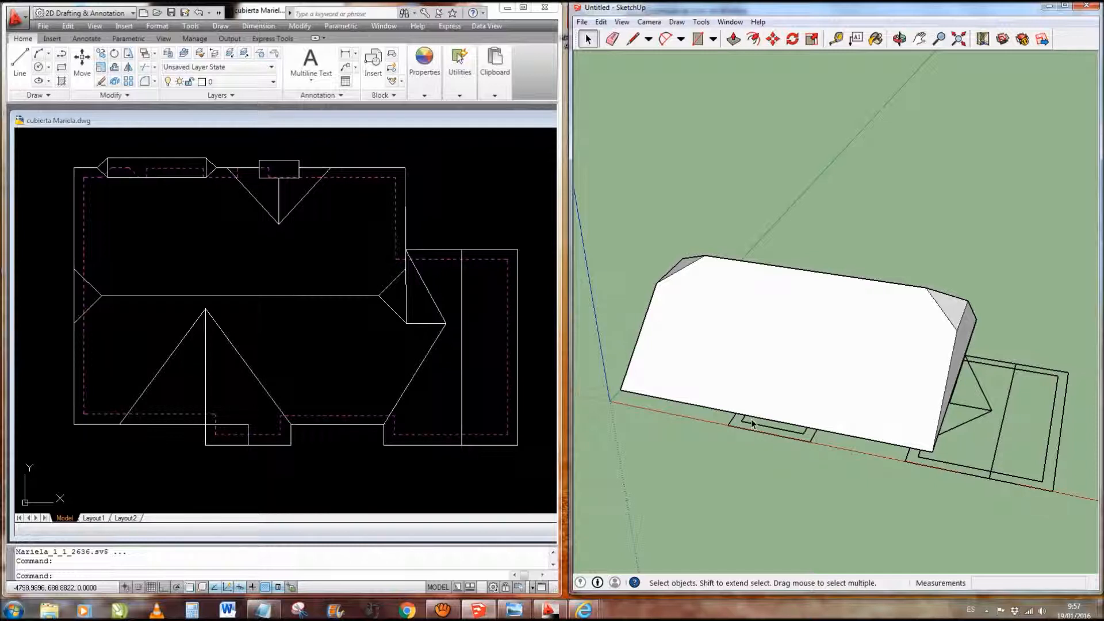
{"action": "key", "text": "l"}
{"action": "left_click", "coordinate": [736, 412]}
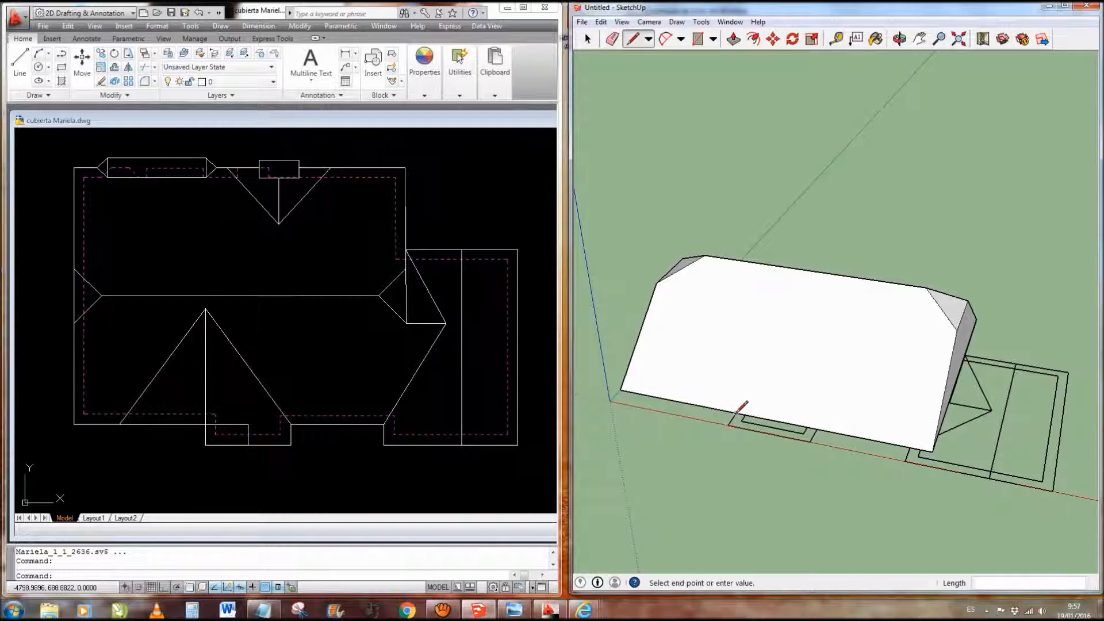
{"action": "left_click", "coordinate": [773, 284]}
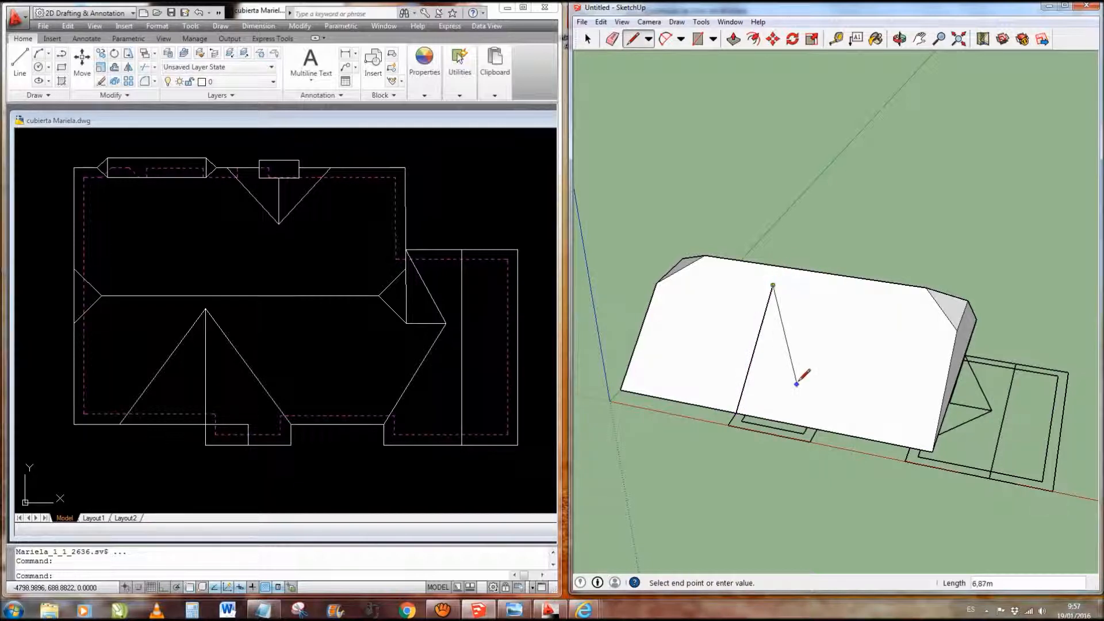
{"action": "left_click", "coordinate": [816, 428]}
{"action": "left_click", "coordinate": [772, 285]}
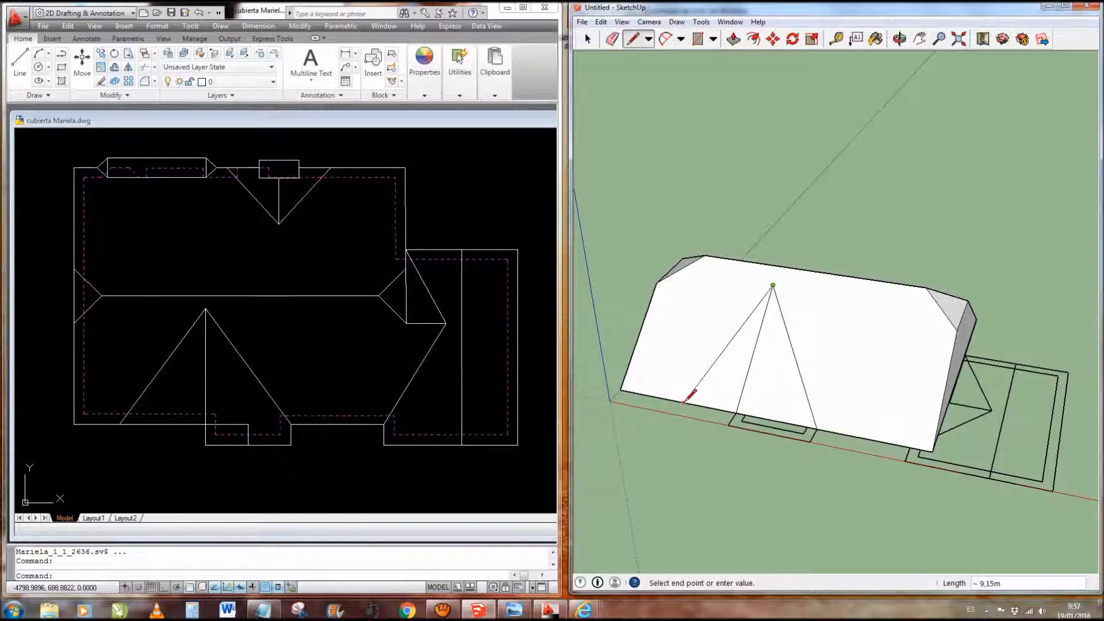
{"action": "left_click", "coordinate": [658, 396]}
- Draw a vertical line up from the centre line's eave end and join its top to the centre line's upper end as the dormer ridge
{"action": "mouse_move", "coordinate": [728, 393]}
{"action": "middle_mouse_down"}
{"action": "mouse_move", "coordinate": [535, 325]}
{"action": "mouse_move", "coordinate": [605, 323]}
{"action": "middle_mouse_up"}
{"action": "scroll", "coordinate": [690, 361], "scroll_direction": "up", "scroll_amount": 3}
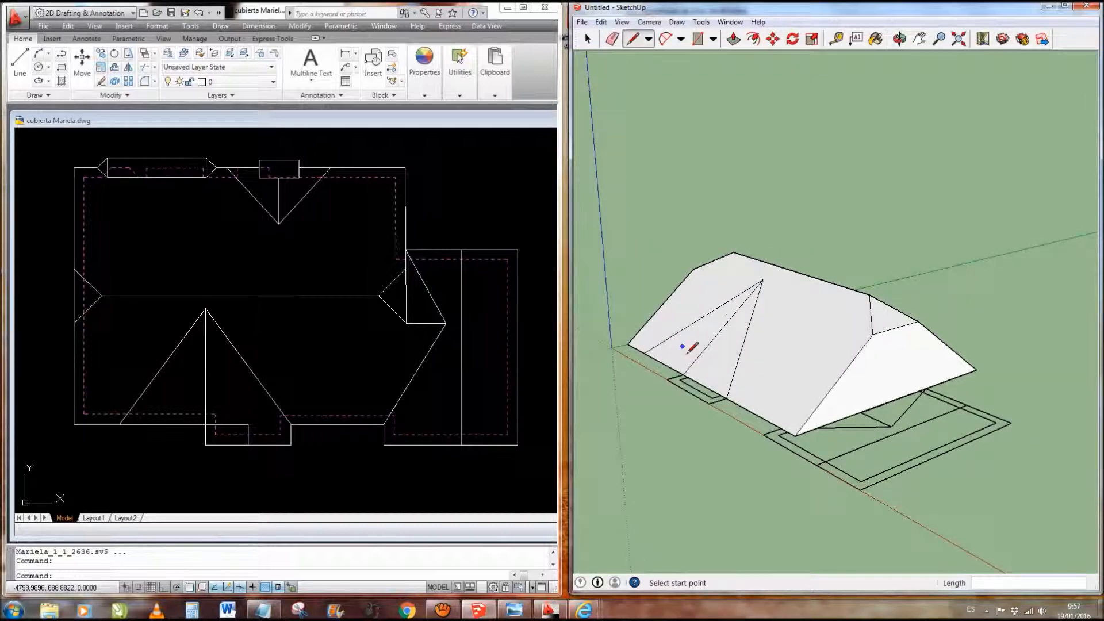
{"action": "scroll", "coordinate": [682, 384], "scroll_direction": "down", "scroll_amount": 2}
{"action": "scroll", "coordinate": [681, 384], "scroll_direction": "up", "scroll_amount": 3}
{"action": "left_click", "coordinate": [680, 385]}
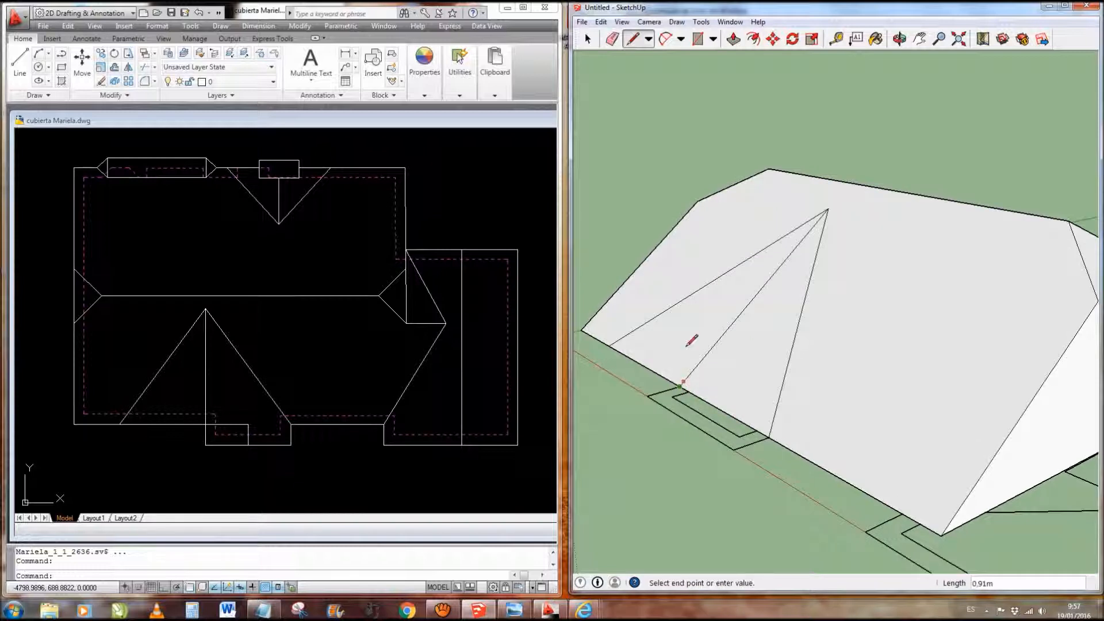
{"action": "left_click", "coordinate": [670, 233]}
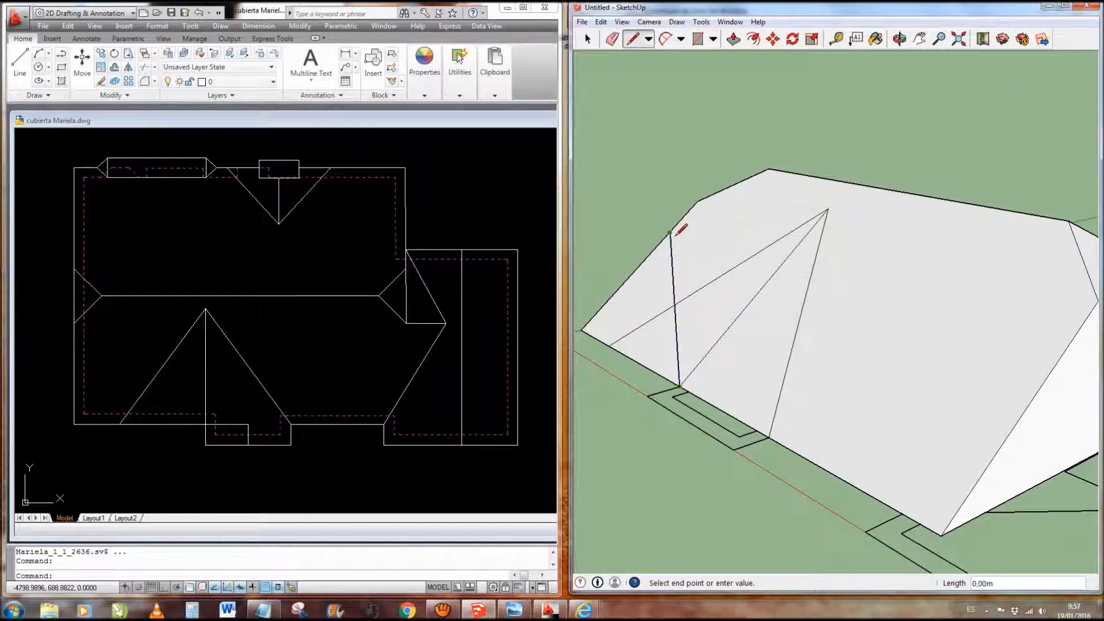
{"action": "left_click", "coordinate": [828, 208]}
- Draw the front gable's two sloping edges from the dormer ridge's outer end to the eave ends of the two diagonals
{"action": "left_click", "coordinate": [670, 233]}
{"action": "left_click", "coordinate": [769, 438]}
{"action": "mouse_move", "coordinate": [699, 407]}
{"action": "middle_mouse_down"}
{"action": "mouse_move", "coordinate": [1077, 402]}
{"action": "mouse_move", "coordinate": [932, 261]}
{"action": "middle_mouse_up"}
{"action": "left_click", "coordinate": [905, 235]}
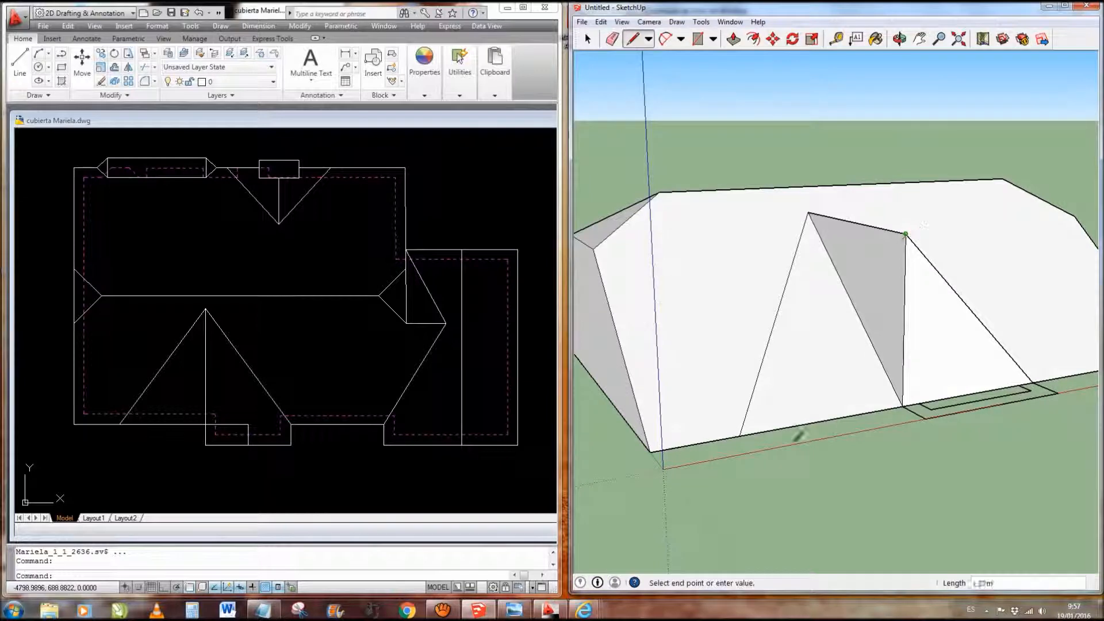
{"action": "left_click", "coordinate": [741, 435]}
- Delete the vertical construction line in the middle of the front gable face
{"action": "mouse_move", "coordinate": [825, 397]}
{"action": "middle_mouse_down"}
{"action": "mouse_move", "coordinate": [920, 385]}
{"action": "mouse_move", "coordinate": [776, 426]}
{"action": "mouse_move", "coordinate": [655, 488]}
{"action": "middle_mouse_up"}
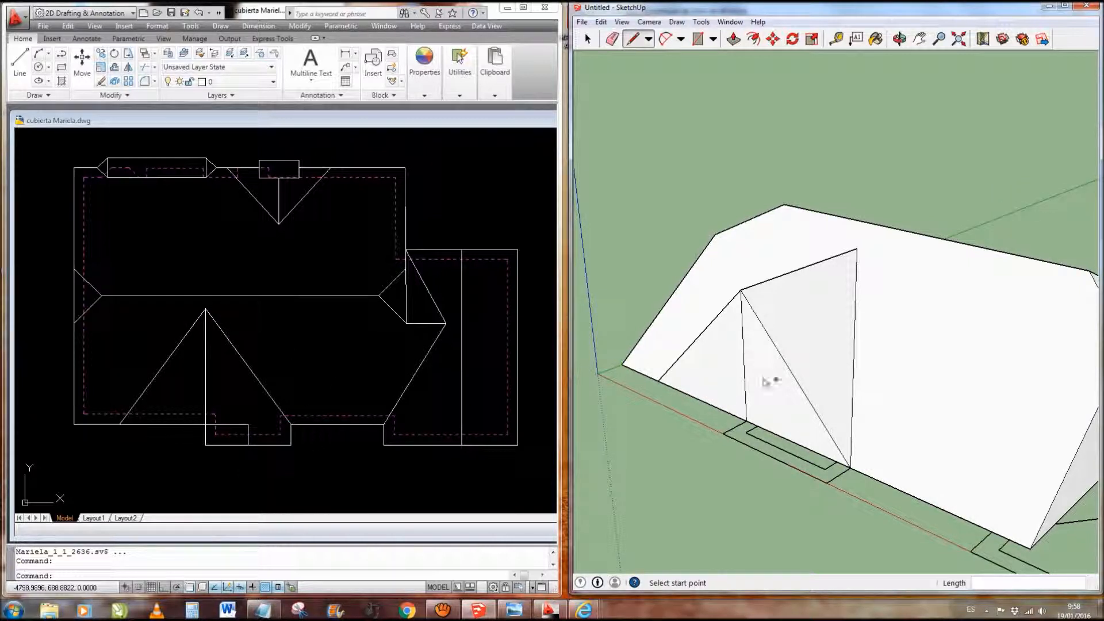
{"action": "key", "text": "space"}
{"action": "left_click", "coordinate": [745, 362]}
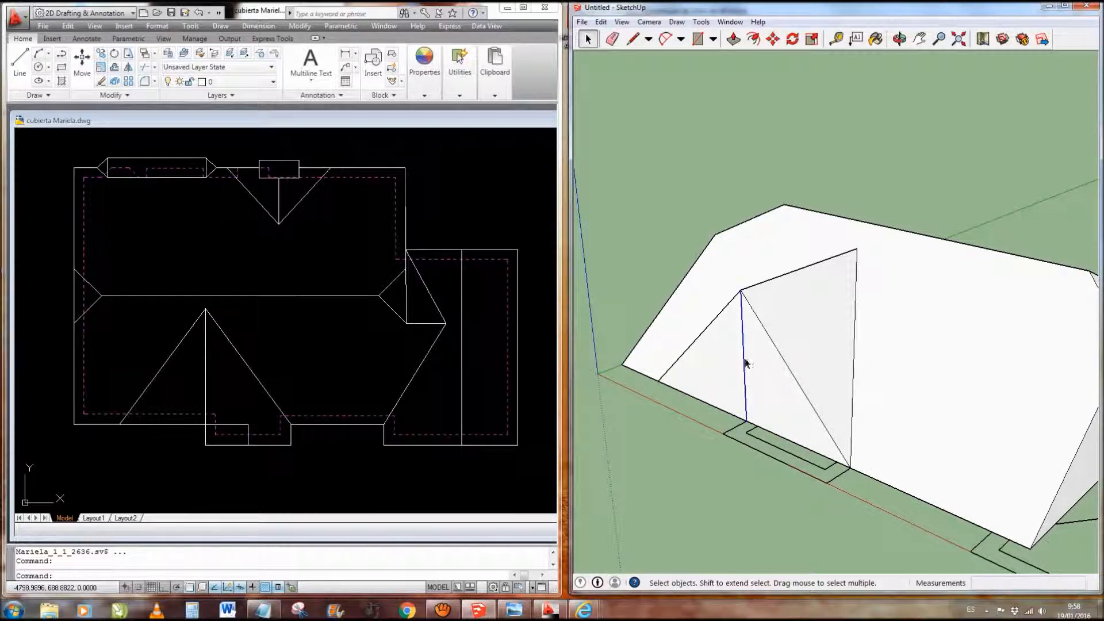
{"action": "key", "text": "Delete"}
{"action": "mouse_move", "coordinate": [794, 402]}
{"action": "middle_mouse_down"}
{"action": "mouse_move", "coordinate": [828, 426]}
{"action": "mouse_move", "coordinate": [924, 377]}
{"action": "mouse_move", "coordinate": [924, 389]}
{"action": "mouse_move", "coordinate": [884, 398]}
{"action": "middle_mouse_up"}
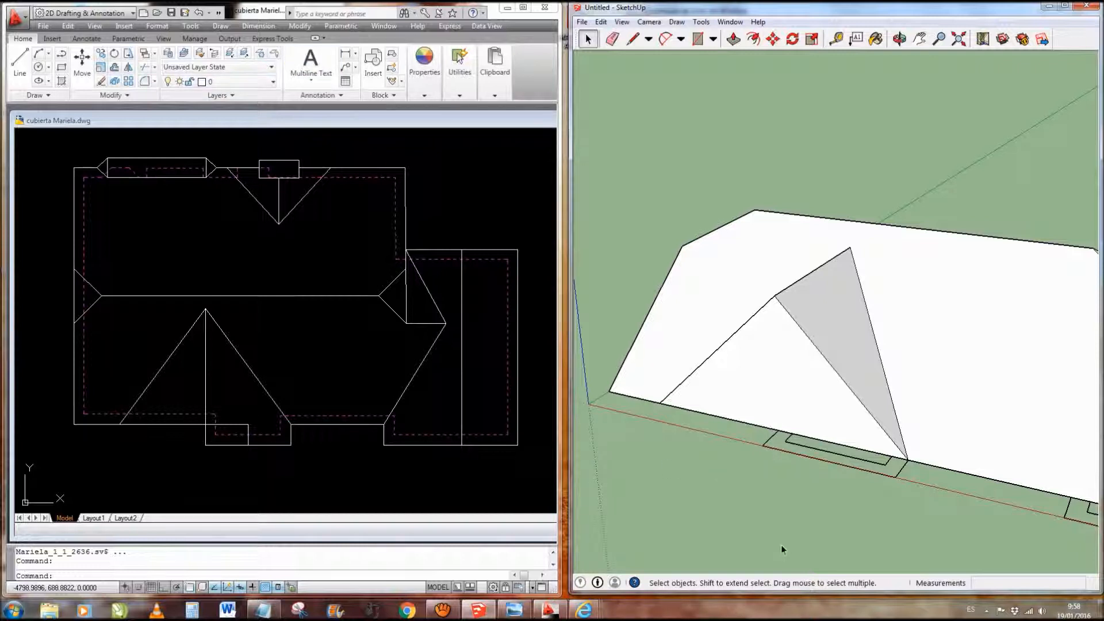
- Draw a rectangle of about 5.09 × 1.23 m over the small front projection's footprint
{"action": "left_click", "coordinate": [697, 38]}
{"action": "left_click", "coordinate": [908, 460]}
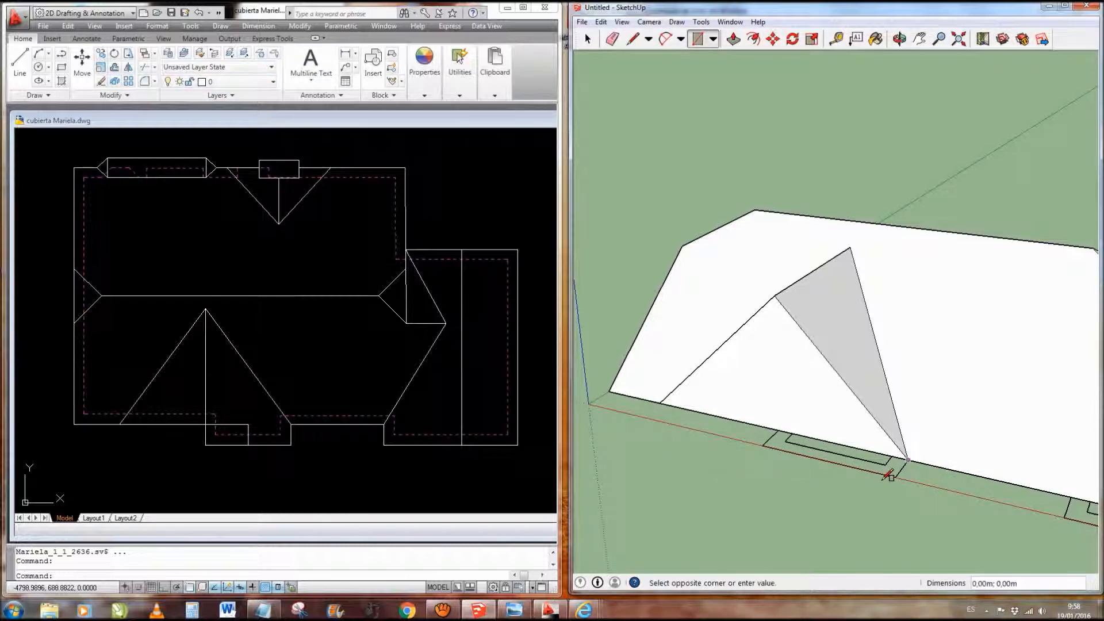
{"action": "left_click", "coordinate": [763, 443]}
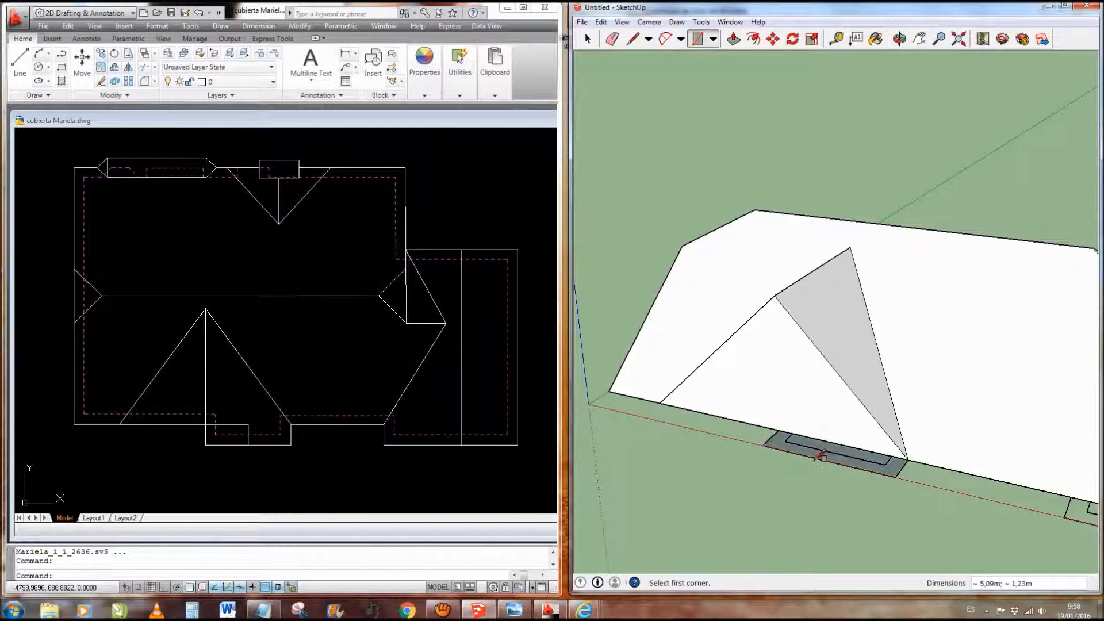
- Draw a vertical line about 2.64 m long on the gable face, from the projection's midpoint at the eave to the gable's sloping edge
{"action": "middle_click_drag", "start_coordinate": [876, 471], "coordinate": [838, 453]}
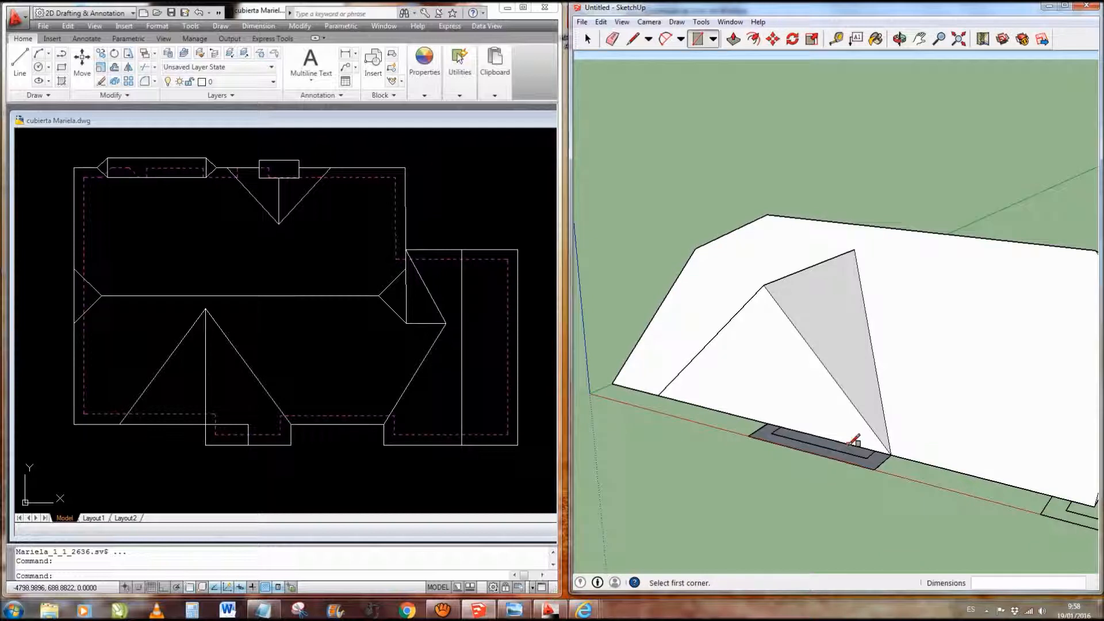
{"action": "key", "text": "l"}
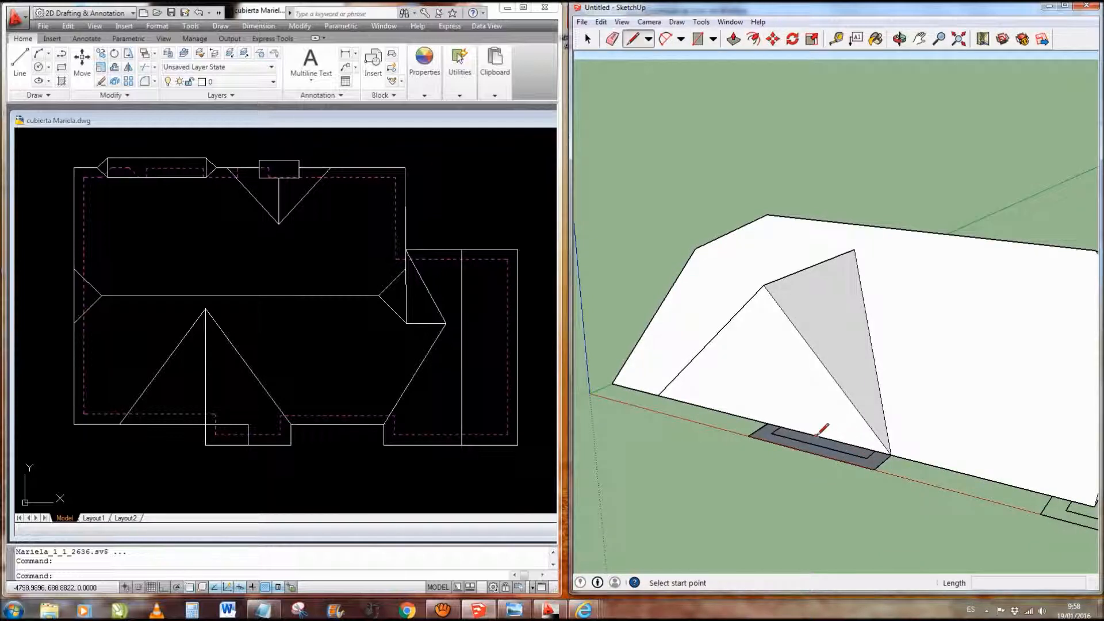
{"action": "left_click", "coordinate": [826, 438]}
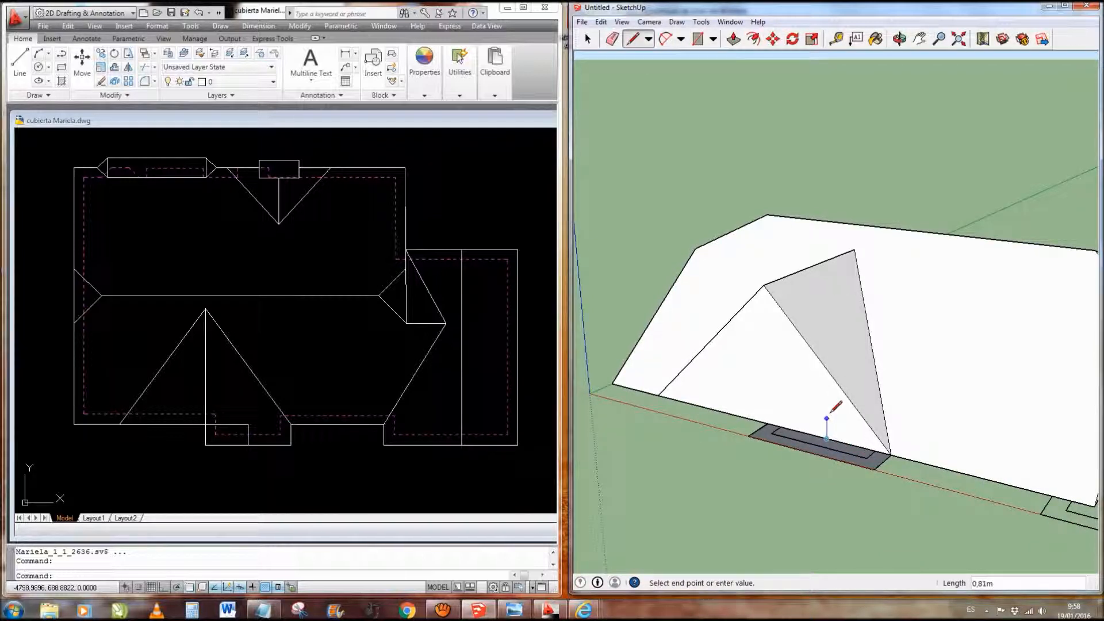
{"action": "left_click", "coordinate": [828, 369]}
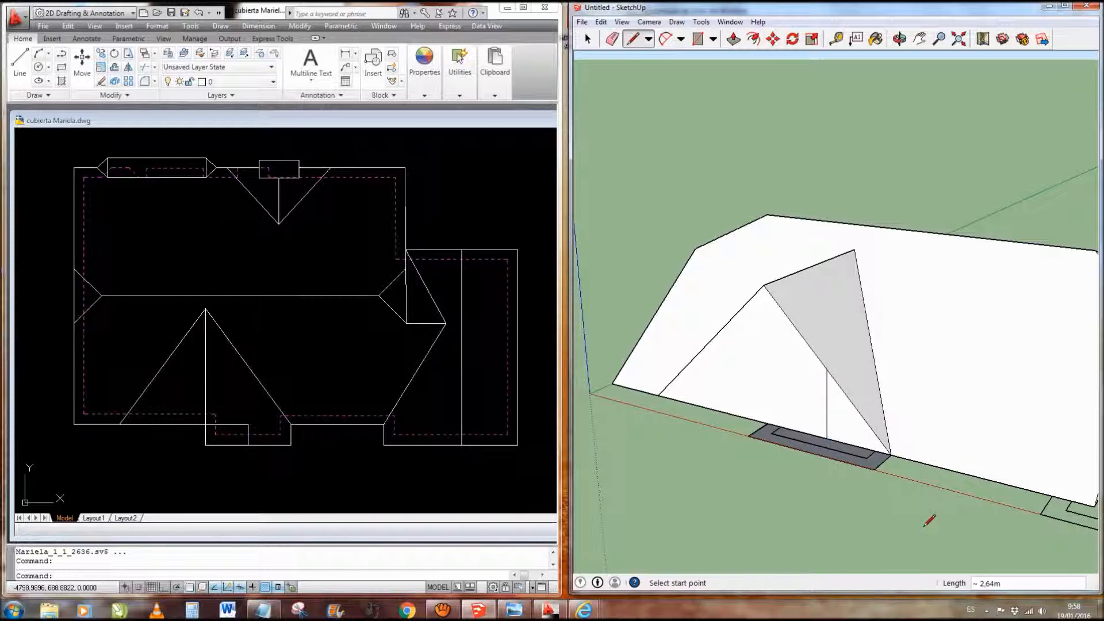
- Push/Pull the triangular corner of the gable face out to the outer edge of the front projection's footprint
{"action": "key", "text": "p"}
{"action": "left_click", "coordinate": [852, 438]}
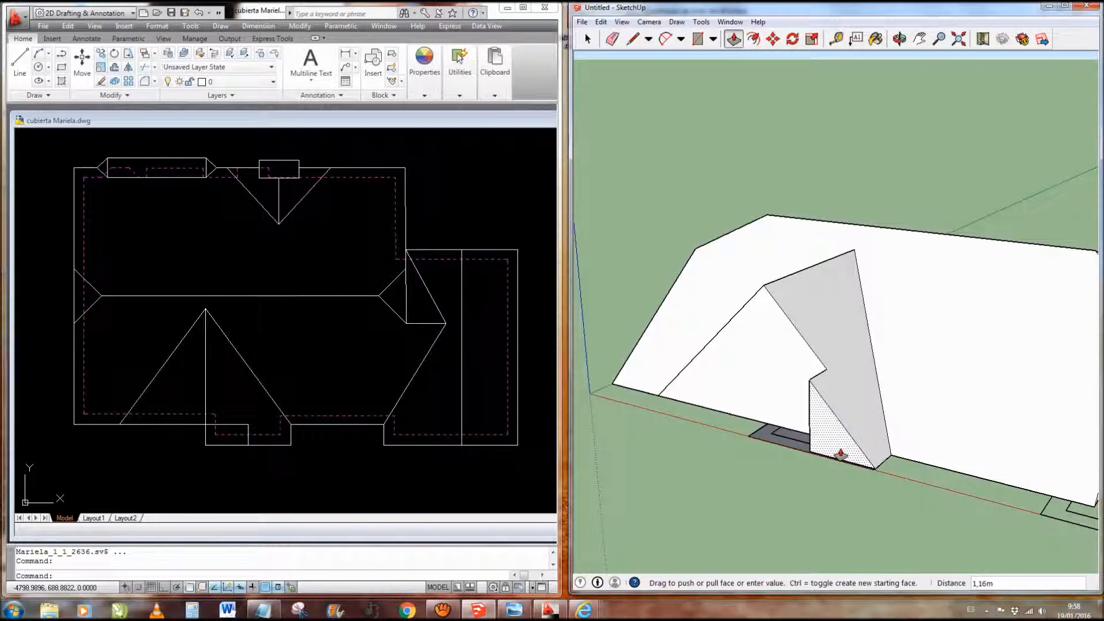
{"action": "left_click", "coordinate": [878, 476]}
- Draw the small front gable's second slope with edges from both ends of its ridge down to the footprint's far corners
{"action": "middle_click_drag", "start_coordinate": [809, 477], "coordinate": [1102, 505]}
{"action": "key", "text": "l"}
{"action": "middle_click_drag", "start_coordinate": [855, 476], "coordinate": [928, 378]}
{"action": "left_click", "coordinate": [927, 366]}
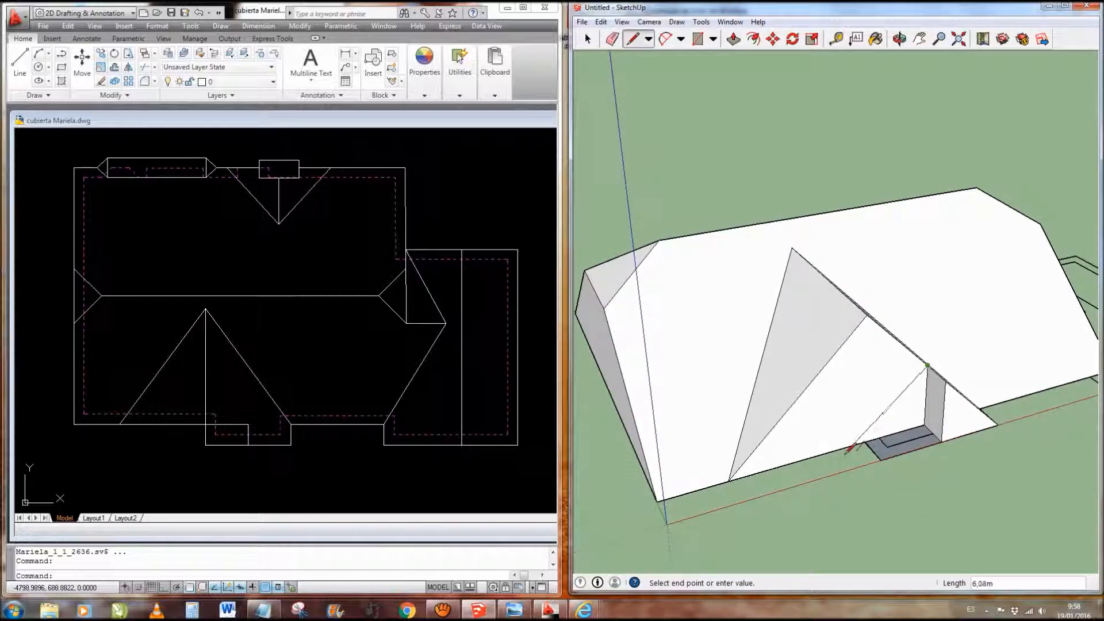
{"action": "left_click", "coordinate": [865, 441]}
{"action": "left_click", "coordinate": [881, 458]}
{"action": "left_click", "coordinate": [944, 383]}
- Delete the vertical edge in the middle of the small front gable's face
{"action": "middle_click_drag", "start_coordinate": [959, 415], "coordinate": [635, 475]}
{"action": "key", "text": "space"}
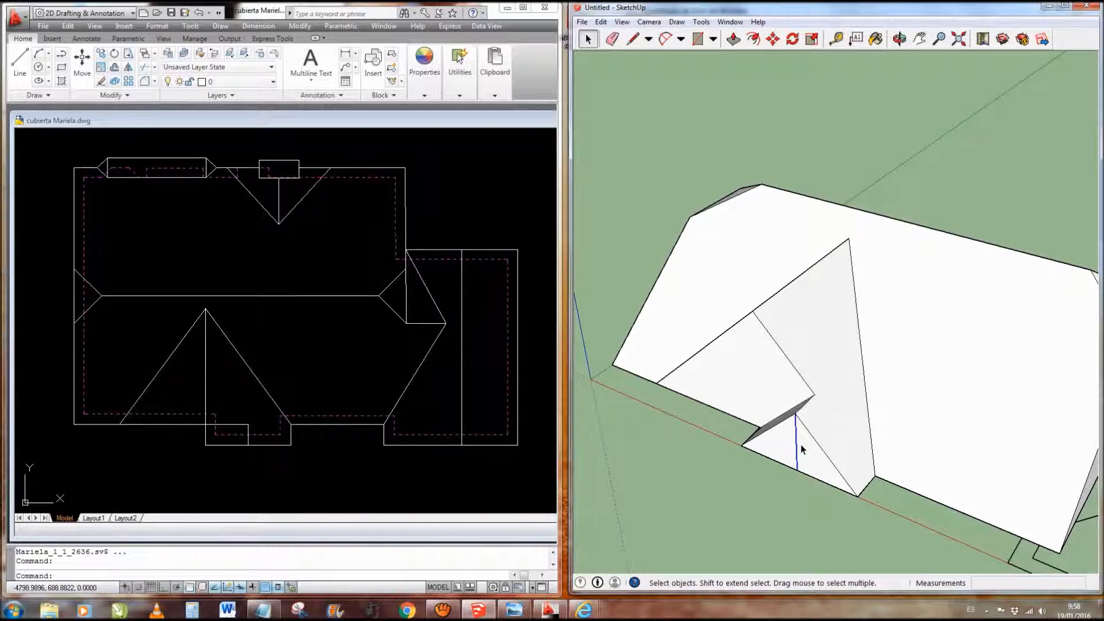
{"action": "mouse_move", "coordinate": [802, 448]}
{"action": "middle_mouse_down"}
{"action": "mouse_move", "coordinate": [796, 525]}
{"action": "mouse_move", "coordinate": [818, 305]}
{"action": "mouse_move", "coordinate": [837, 363]}
{"action": "middle_mouse_up"}
{"action": "scroll", "coordinate": [854, 431], "scroll_direction": "up", "scroll_amount": 5}
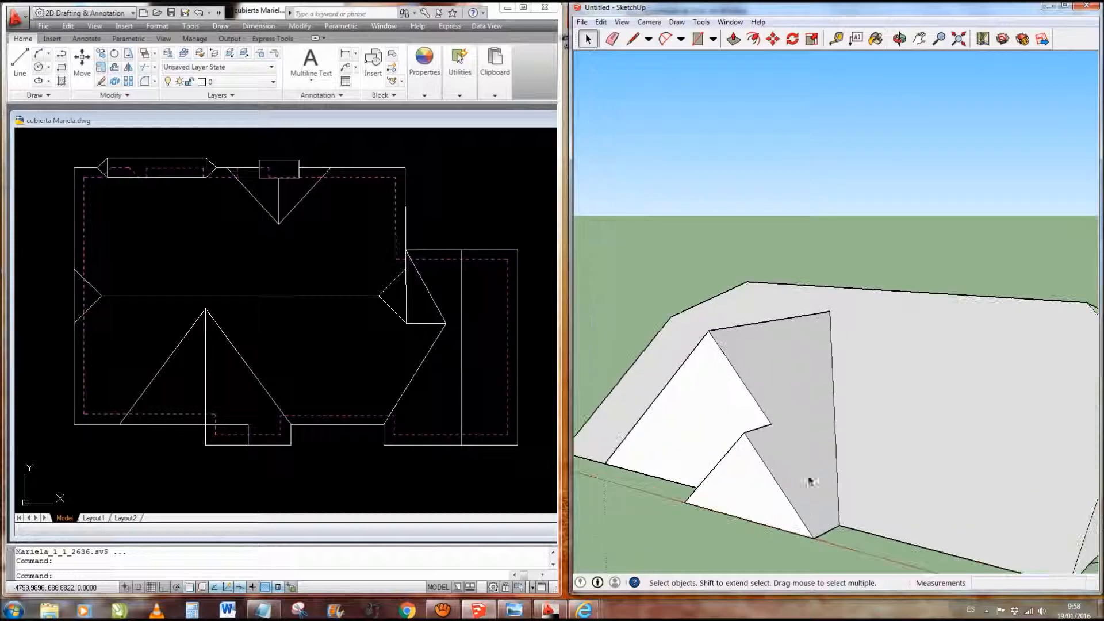
- Trace the edges of the trapezoidal projection's footprint at the rear eave to fill it with a face
{"action": "scroll", "coordinate": [742, 362], "scroll_direction": "down", "scroll_amount": 8}
{"action": "mouse_move", "coordinate": [742, 362]}
{"action": "middle_mouse_down"}
{"action": "mouse_move", "coordinate": [765, 392]}
{"action": "mouse_move", "coordinate": [712, 458]}
{"action": "mouse_move", "coordinate": [923, 437]}
{"action": "mouse_move", "coordinate": [932, 478]}
{"action": "middle_mouse_up"}
{"action": "scroll", "coordinate": [845, 513], "scroll_direction": "up", "scroll_amount": 2}
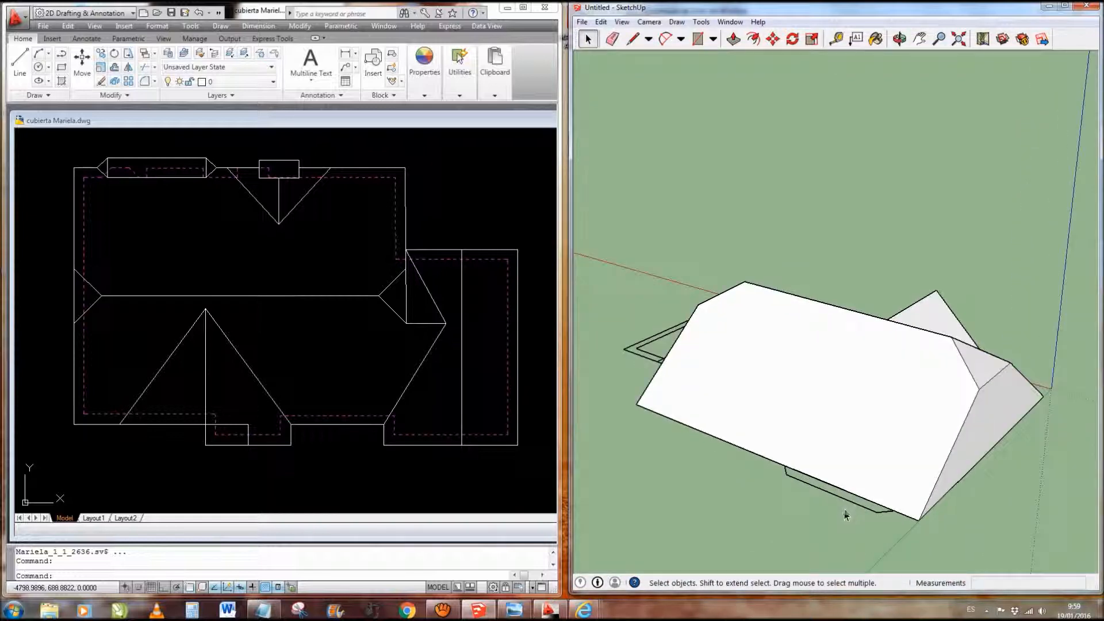
{"action": "scroll", "coordinate": [905, 520], "scroll_direction": "up", "scroll_amount": 3}
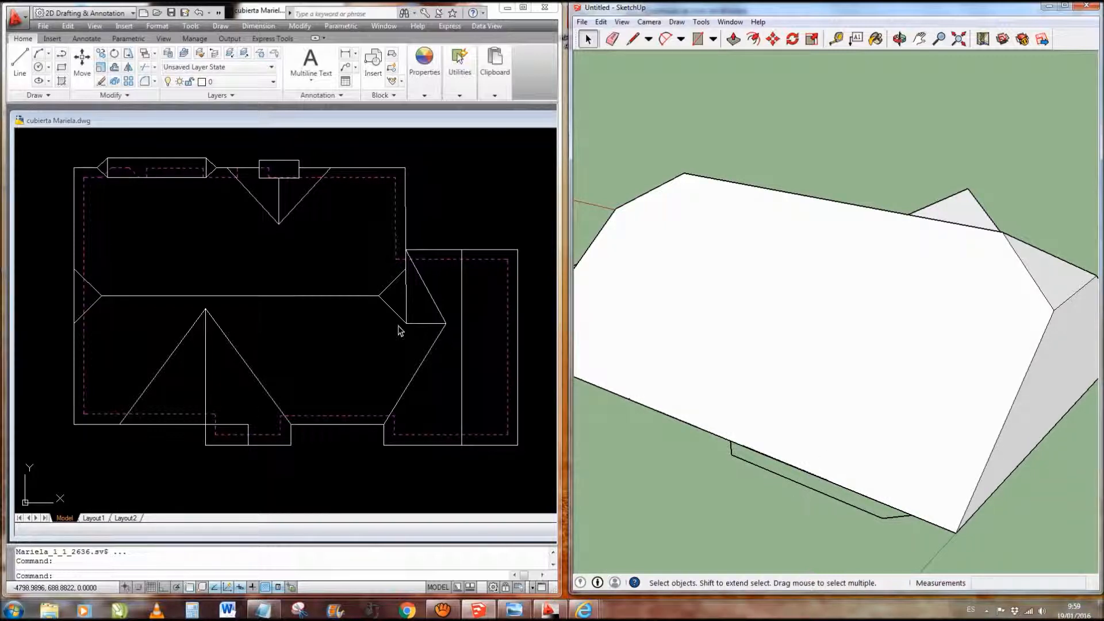
{"action": "left_click", "coordinate": [638, 42]}
{"action": "left_click", "coordinate": [731, 442]}
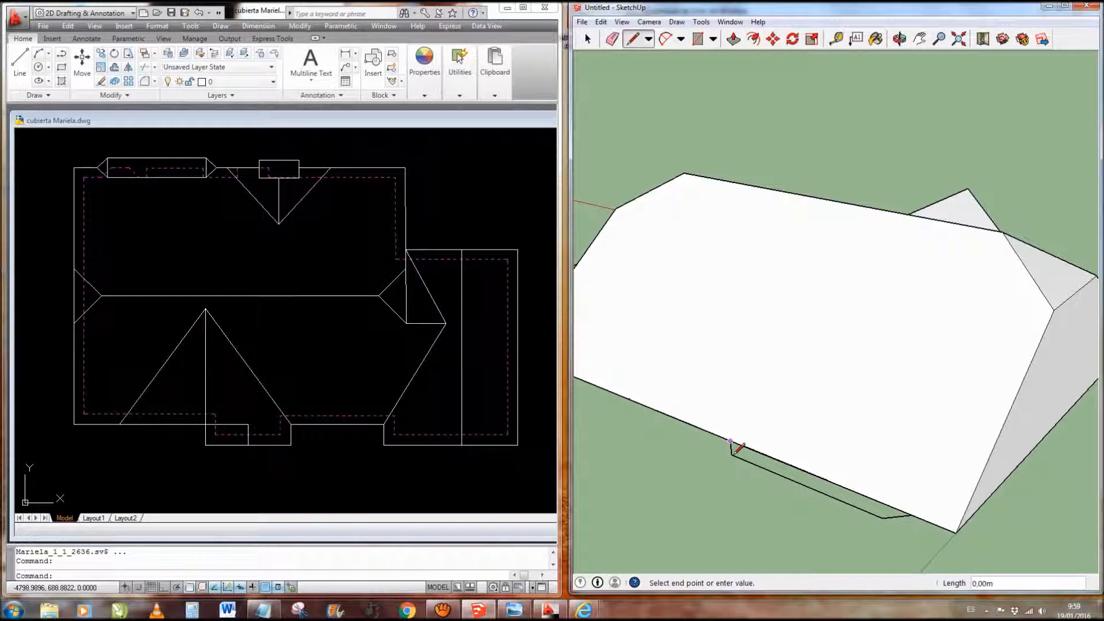
{"action": "left_click", "coordinate": [732, 455]}
{"action": "left_click", "coordinate": [911, 515]}
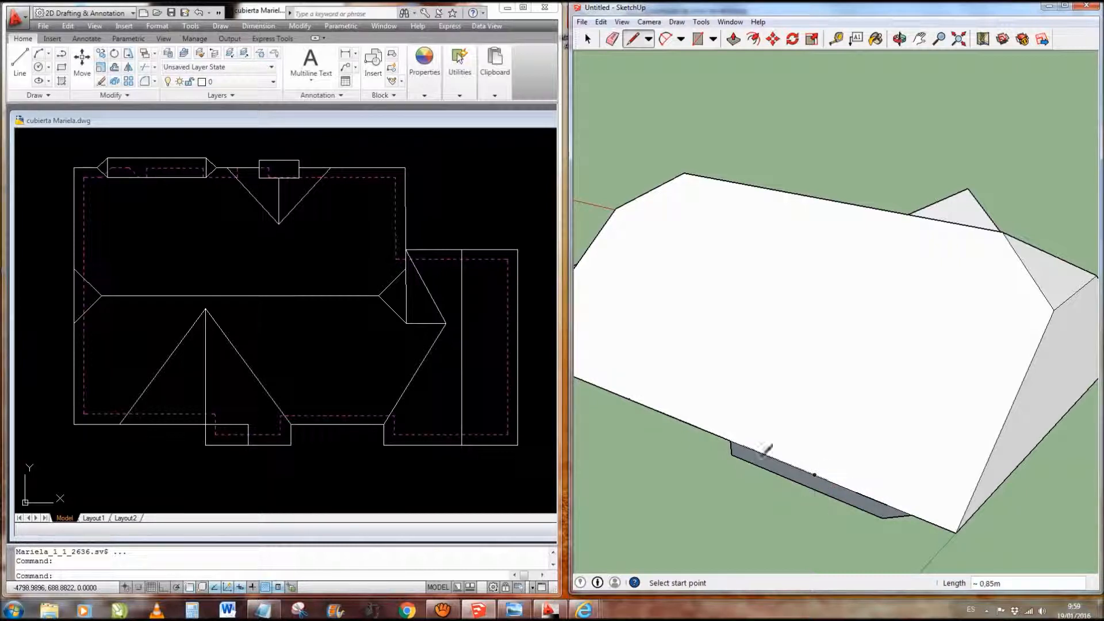
{"action": "left_click", "coordinate": [731, 440]}
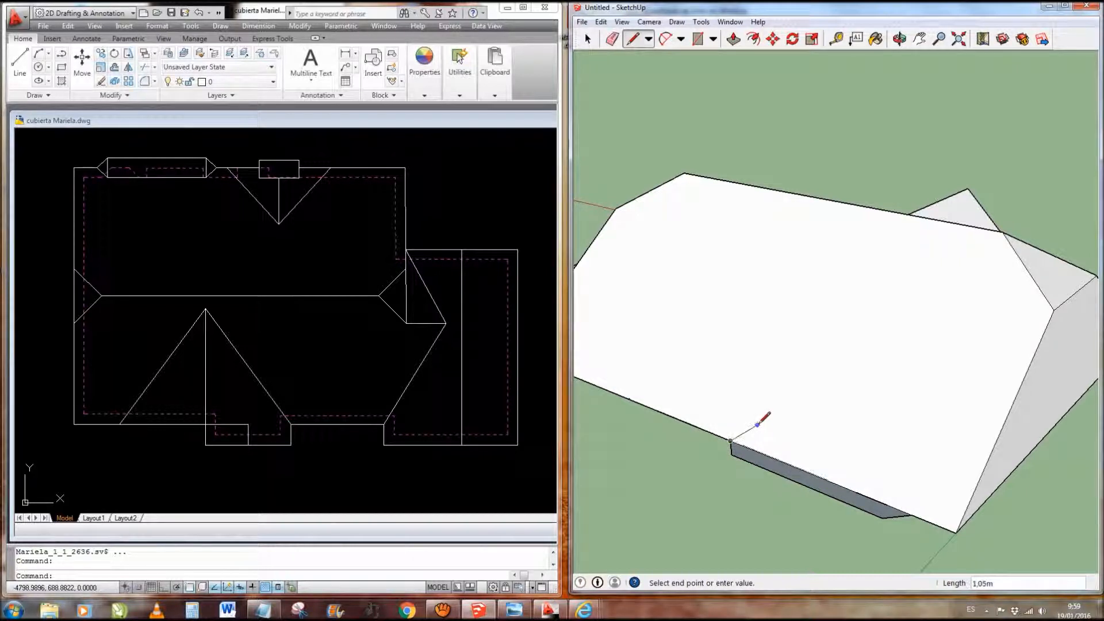
{"action": "key", "text": "Escape"}
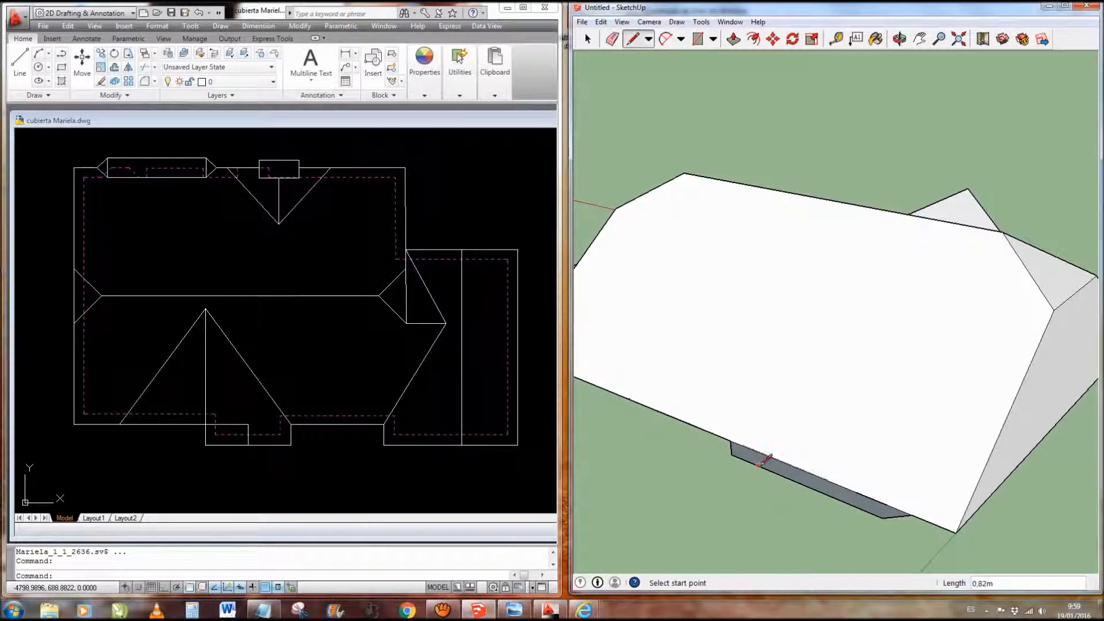
{"action": "key", "text": "space"}
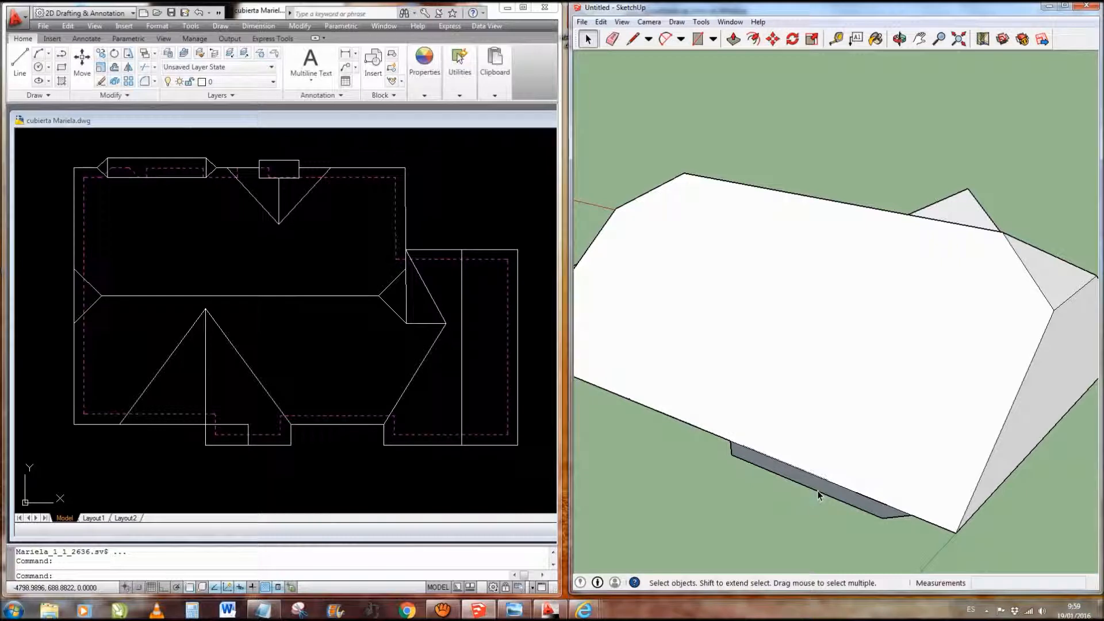
- Draw short lines from the rear projection footprint's outer corners back to the eave, perpendicular to it
{"action": "key", "text": "l"}
{"action": "scroll", "coordinate": [854, 515], "scroll_direction": "up", "scroll_amount": 2}
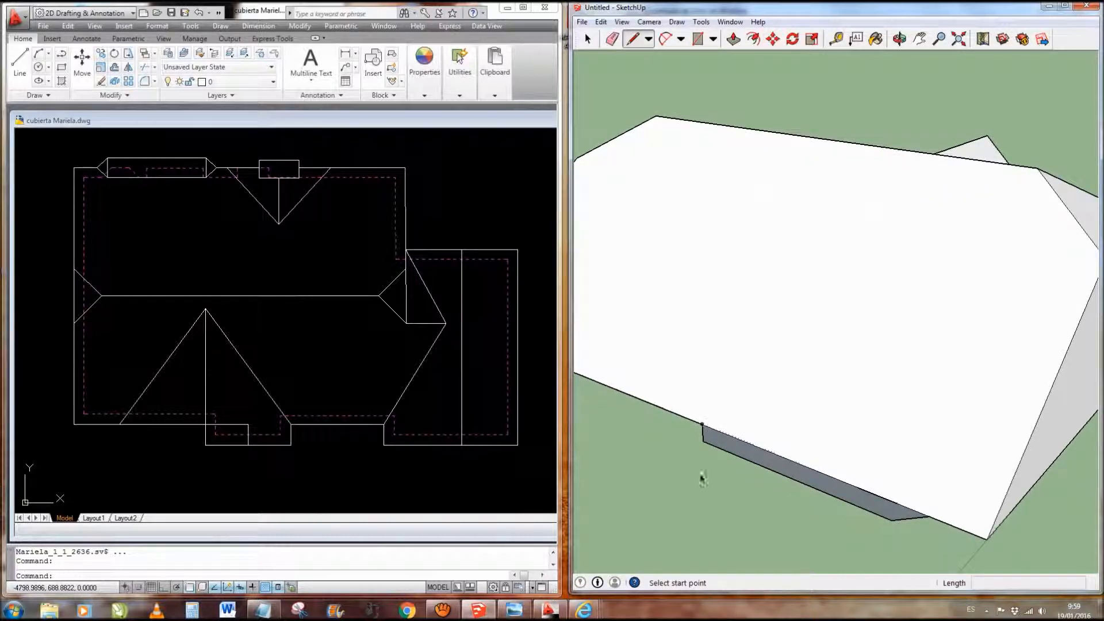
{"action": "left_click", "coordinate": [703, 440]}
{"action": "left_click", "coordinate": [716, 430]}
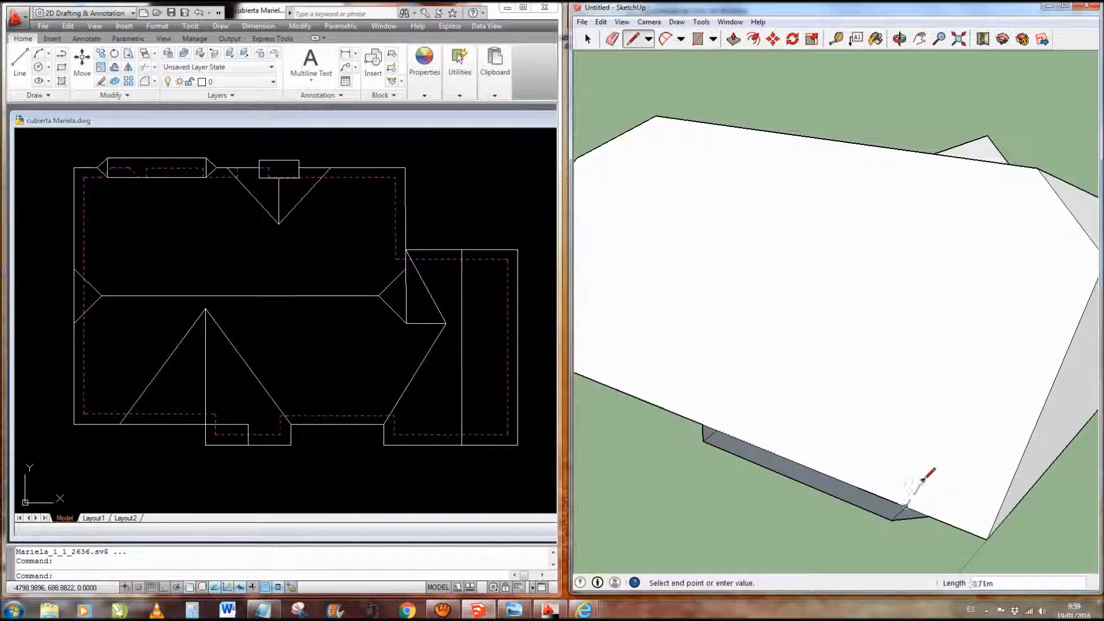
- Copy the eave segment between the two short lines about 0.85 m up the rear slope
{"action": "key", "text": "space"}
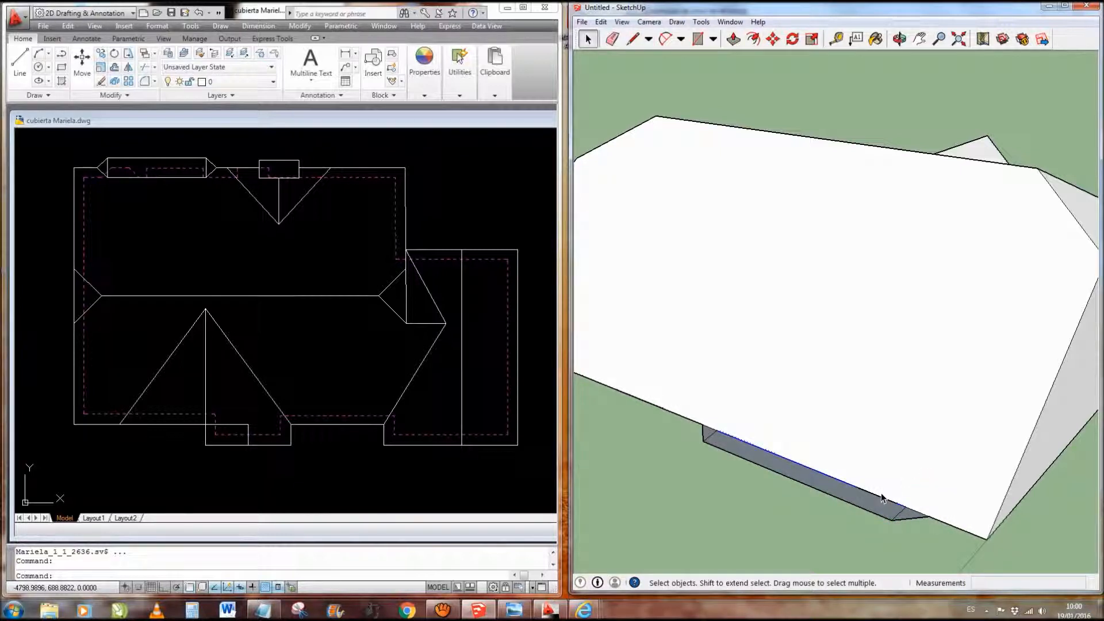
{"action": "key", "text": "m"}
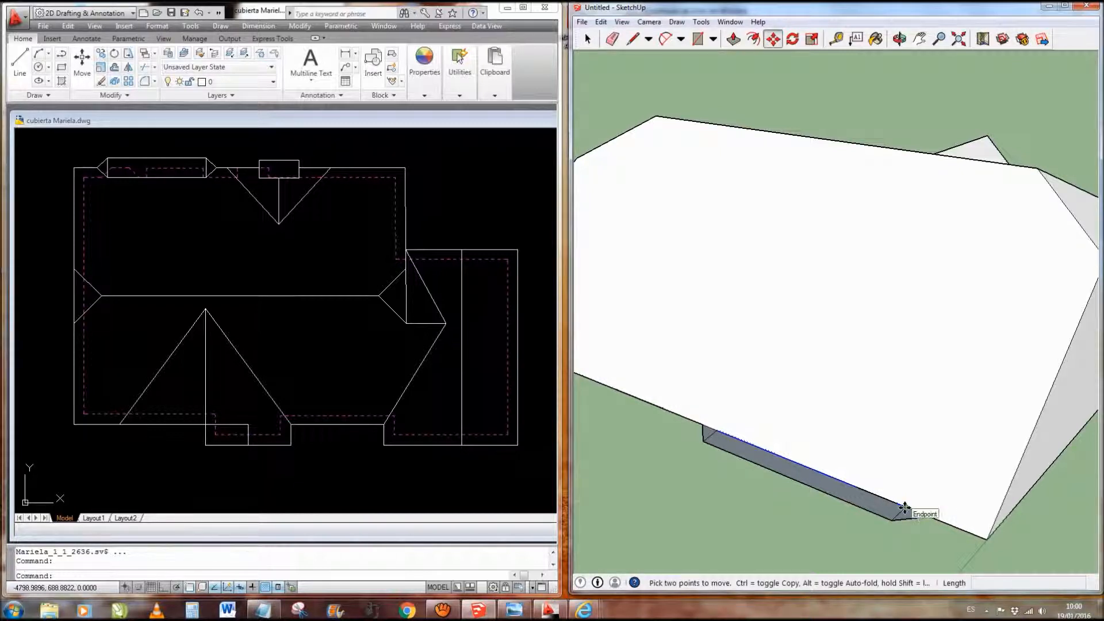
{"action": "left_click", "coordinate": [904, 508]}
{"action": "key", "text": "ctrl"}
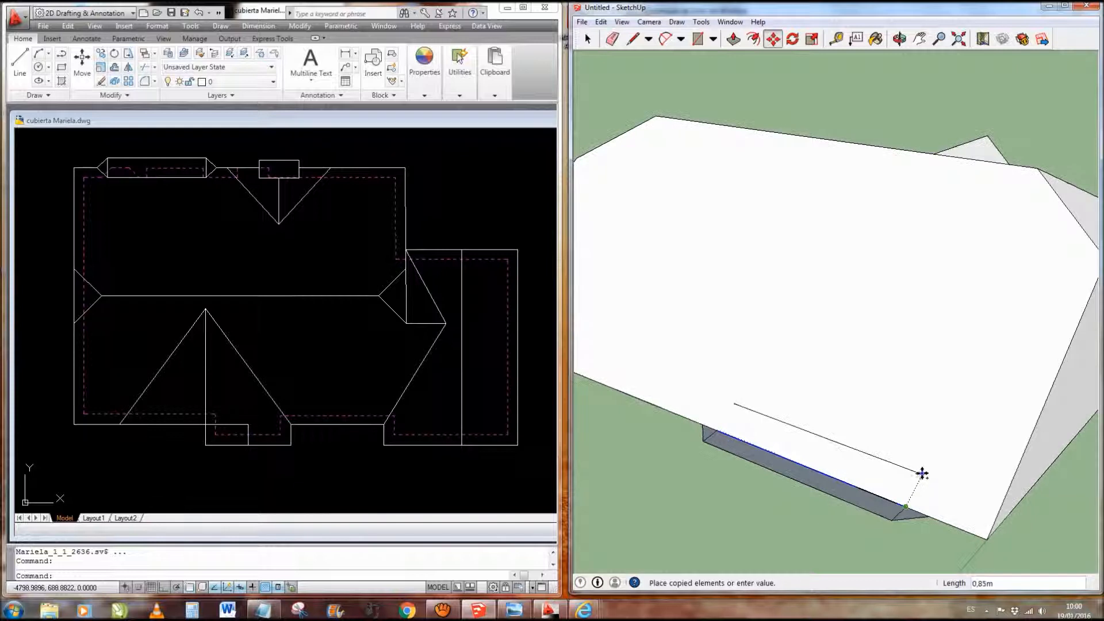
{"action": "left_click", "coordinate": [922, 473]}
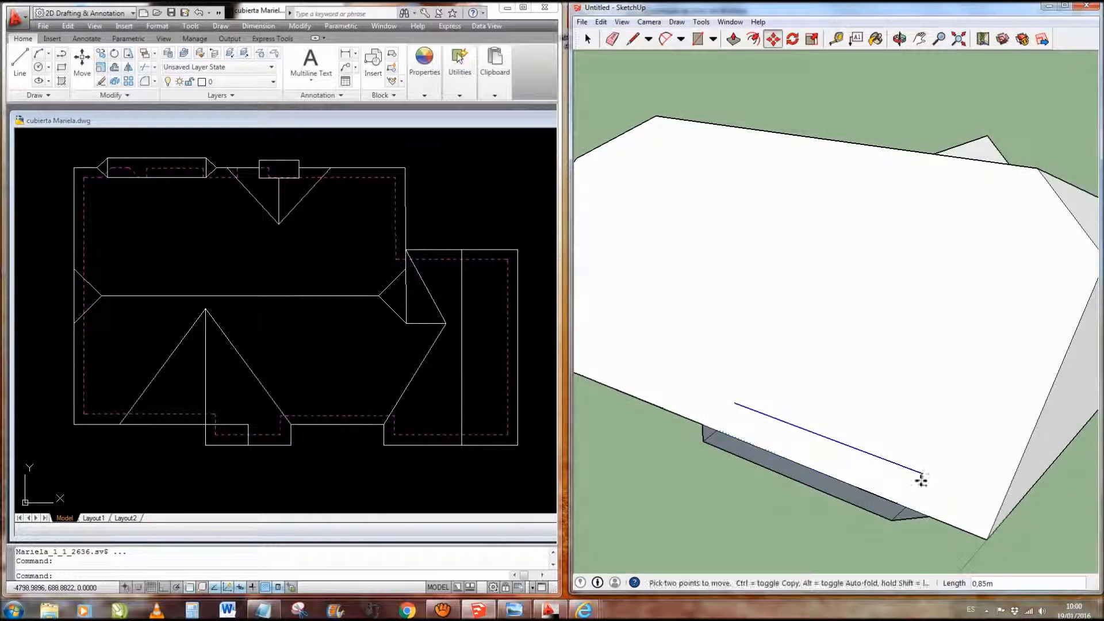
{"action": "key", "text": "l"}
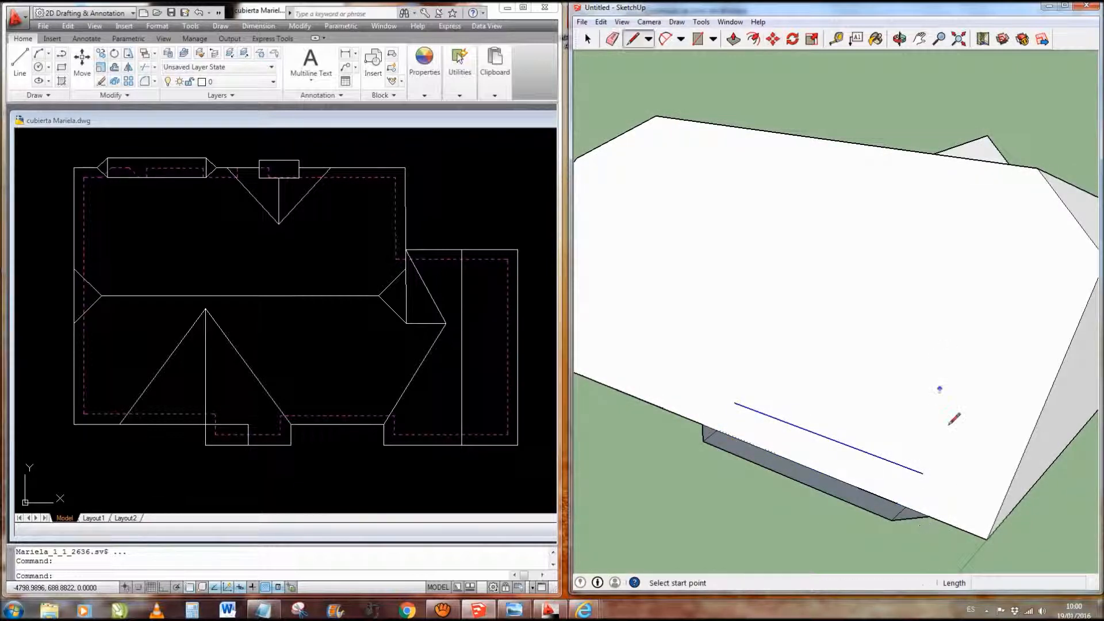
- Draw edges from the raised edge's ends to the rear projection's outer corners and eave ends to close its small roof faces
{"action": "left_click", "coordinate": [922, 473]}
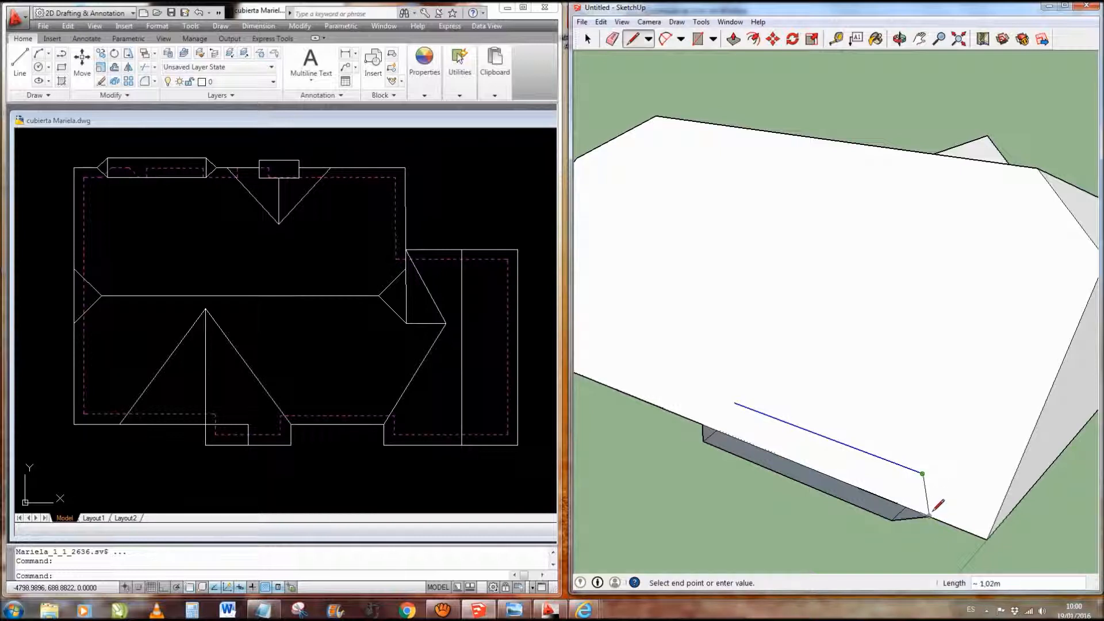
{"action": "left_click", "coordinate": [923, 472]}
{"action": "left_click", "coordinate": [891, 519]}
{"action": "left_click", "coordinate": [923, 472]}
{"action": "middle_click_drag", "start_coordinate": [843, 499], "coordinate": [1005, 496]}
{"action": "left_click", "coordinate": [816, 440]}
{"action": "left_click", "coordinate": [842, 410]}
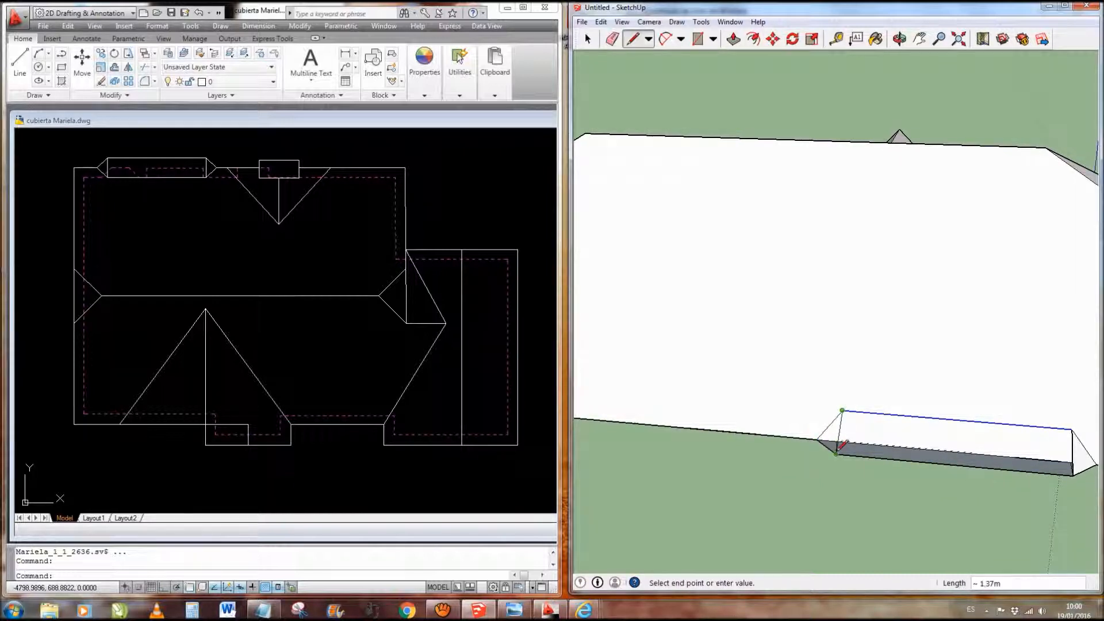
{"action": "mouse_move", "coordinate": [907, 451]}
{"action": "middle_mouse_down"}
{"action": "mouse_move", "coordinate": [775, 450]}
{"action": "mouse_move", "coordinate": [788, 481]}
{"action": "mouse_move", "coordinate": [911, 473]}
{"action": "mouse_move", "coordinate": [805, 500]}
{"action": "mouse_move", "coordinate": [884, 84]}
{"action": "middle_mouse_up"}
{"action": "key", "text": "space"}
- Draw three lines on the rear slope joining a common apex to the dormer's eave midpoint and its two base corners
{"action": "mouse_move", "coordinate": [902, 160]}
{"action": "middle_mouse_down"}
{"action": "mouse_move", "coordinate": [875, 370]}
{"action": "mouse_move", "coordinate": [801, 330]}
{"action": "mouse_move", "coordinate": [966, 381]}
{"action": "mouse_move", "coordinate": [1079, 384]}
{"action": "mouse_move", "coordinate": [1061, 396]}
{"action": "mouse_move", "coordinate": [774, 372]}
{"action": "mouse_move", "coordinate": [1065, 463]}
{"action": "mouse_move", "coordinate": [874, 438]}
{"action": "middle_mouse_up"}
{"action": "key", "text": "l"}
{"action": "left_click", "coordinate": [857, 440]}
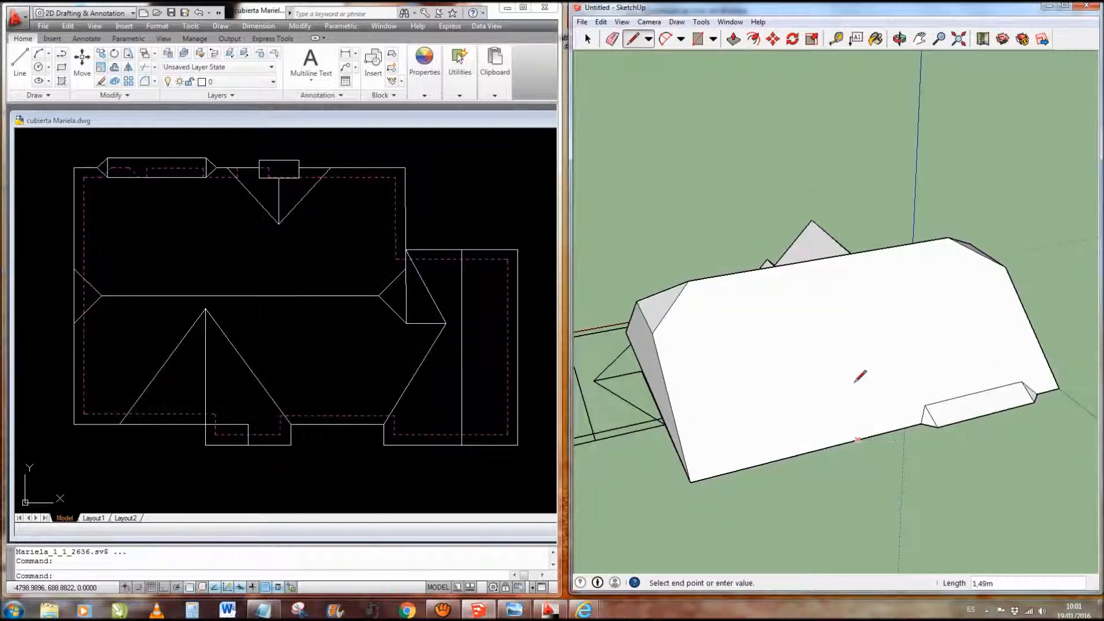
{"action": "left_click", "coordinate": [830, 354]}
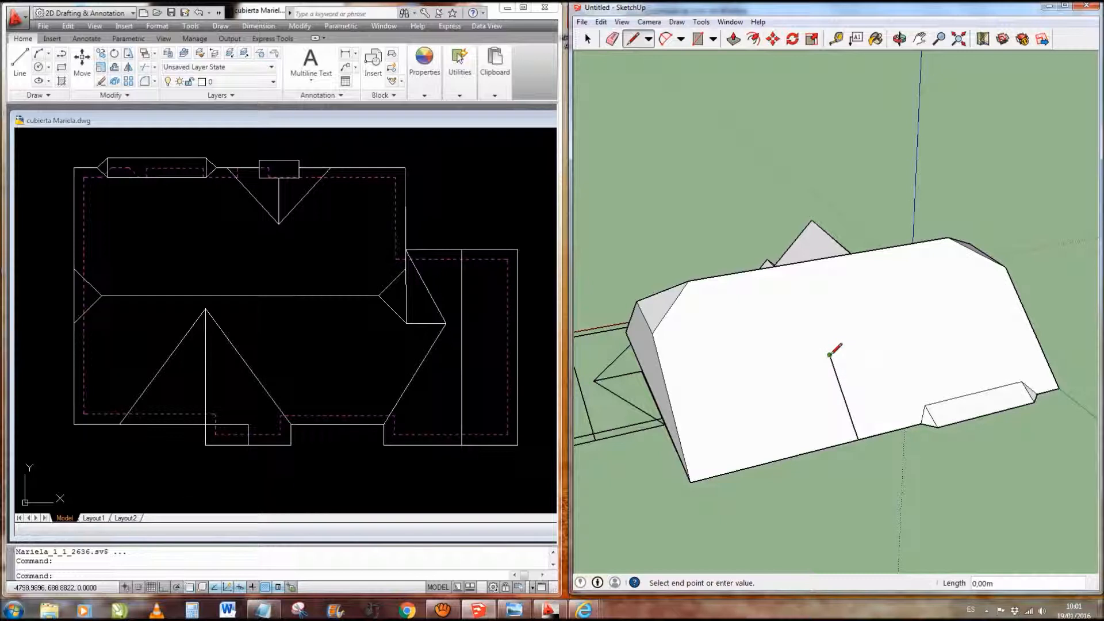
{"action": "left_click", "coordinate": [805, 453]}
{"action": "left_click", "coordinate": [830, 354]}
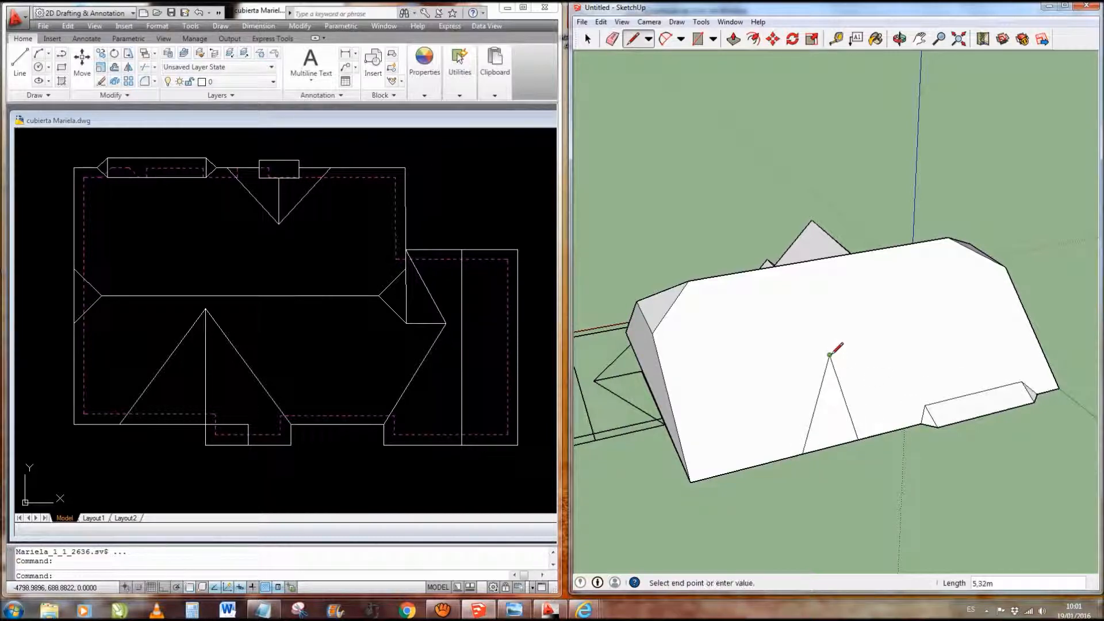
{"action": "left_click", "coordinate": [910, 426]}
- Draw a vertical line up from the dormer's eave midpoint and join its top to the apex as the ridge
{"action": "mouse_move", "coordinate": [913, 465]}
{"action": "middle_mouse_down"}
{"action": "mouse_move", "coordinate": [692, 446]}
{"action": "mouse_move", "coordinate": [658, 424]}
{"action": "middle_mouse_up"}
{"action": "scroll", "coordinate": [685, 403], "scroll_direction": "up", "scroll_amount": 4}
{"action": "middle_click_drag", "start_coordinate": [720, 350], "coordinate": [631, 357]}
{"action": "scroll", "coordinate": [646, 315], "scroll_direction": "up", "scroll_amount": 3}
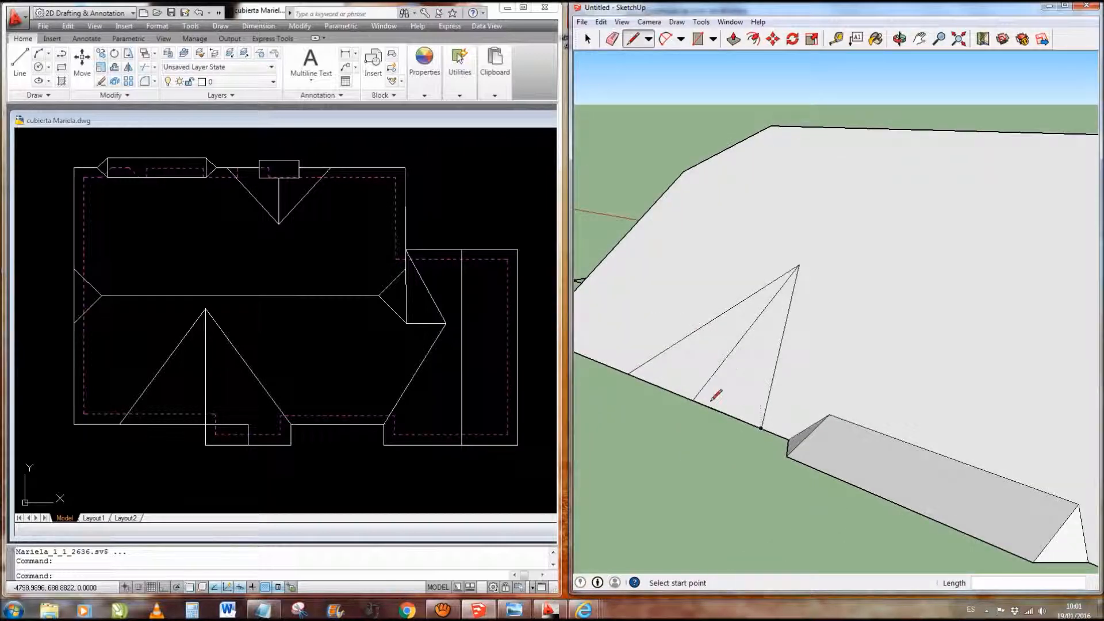
{"action": "left_click", "coordinate": [692, 399]}
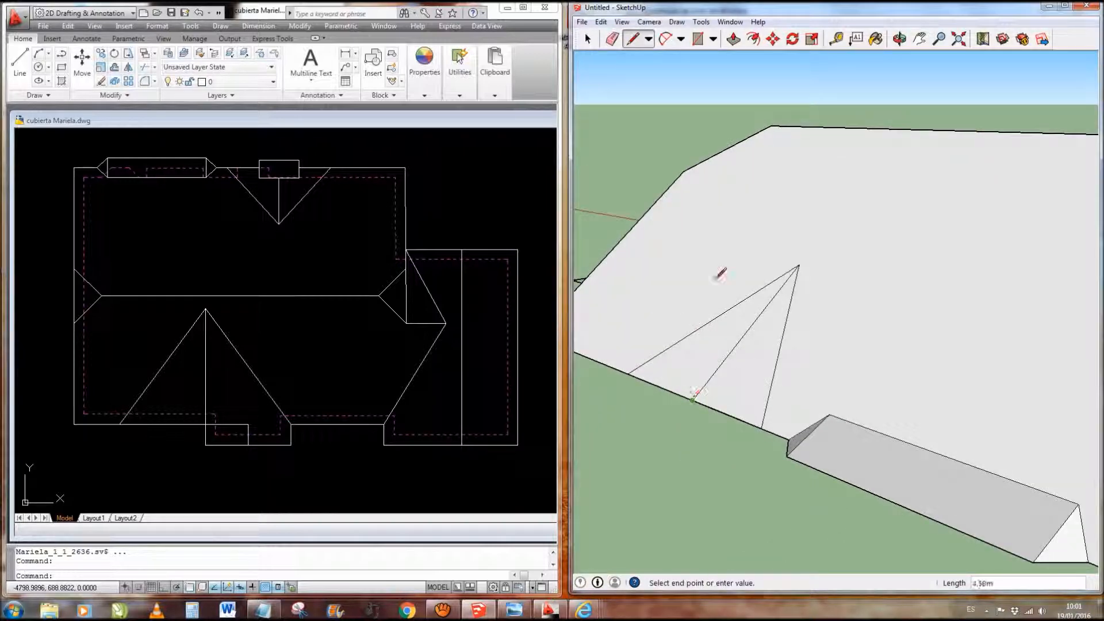
{"action": "left_click", "coordinate": [688, 285]}
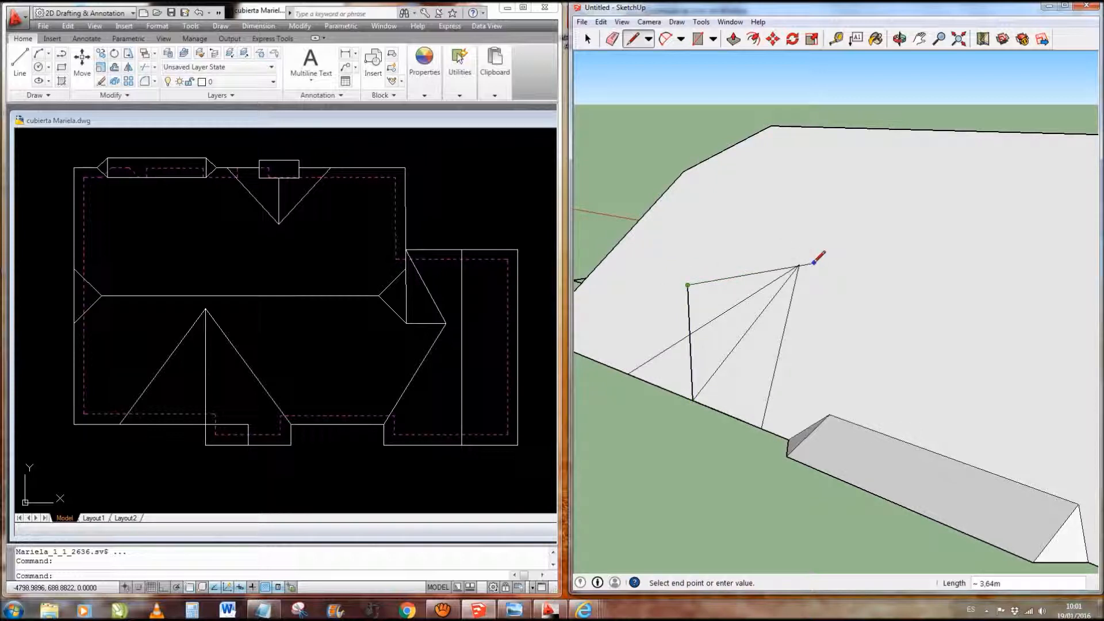
{"action": "left_click", "coordinate": [799, 265]}
- Join the top of the vertical line to both eave corners to close the dormer's gable and slopes
{"action": "left_click", "coordinate": [763, 428]}
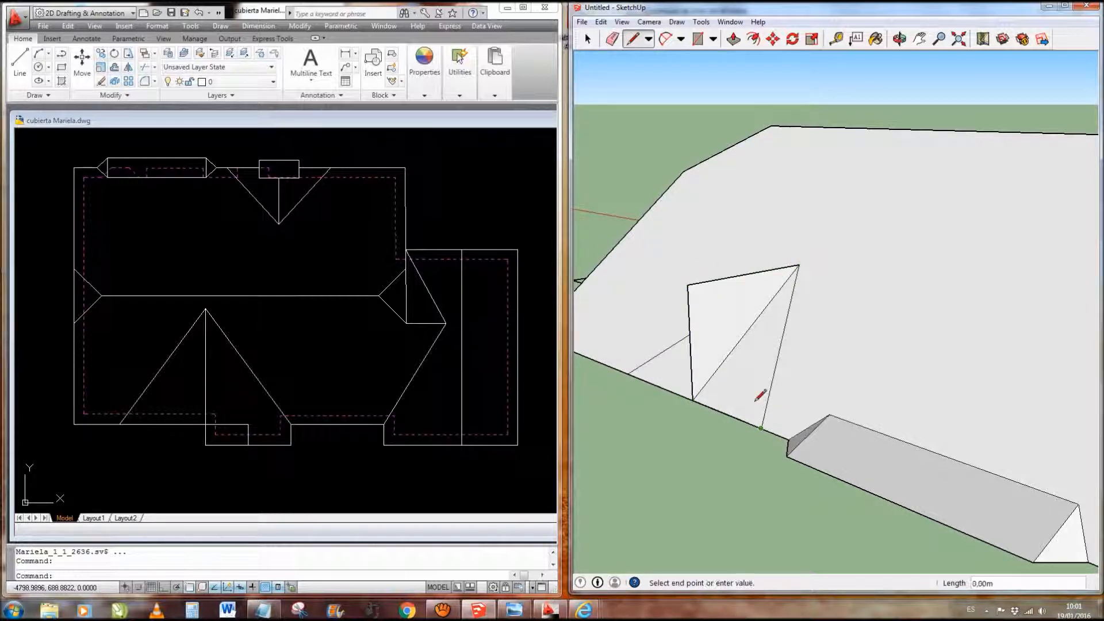
{"action": "left_click", "coordinate": [688, 285]}
{"action": "left_click", "coordinate": [635, 366]}
{"action": "left_click", "coordinate": [688, 286]}
{"action": "mouse_move", "coordinate": [689, 285]}
{"action": "middle_mouse_down"}
{"action": "mouse_move", "coordinate": [1082, 399]}
{"action": "mouse_move", "coordinate": [1098, 414]}
{"action": "mouse_move", "coordinate": [985, 467]}
{"action": "mouse_move", "coordinate": [718, 458]}
{"action": "middle_mouse_up"}
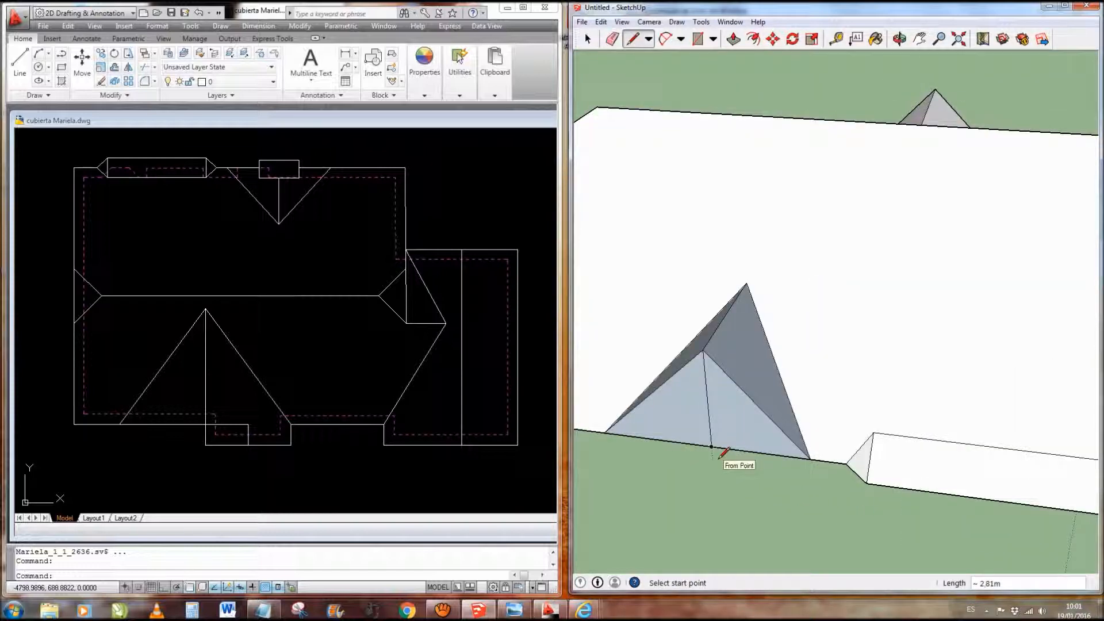
- Draw a small rectangle outward from the rear gable's base midpoint as half of the chimney footprint
{"action": "left_click", "coordinate": [698, 41]}
{"action": "left_click", "coordinate": [712, 446]}
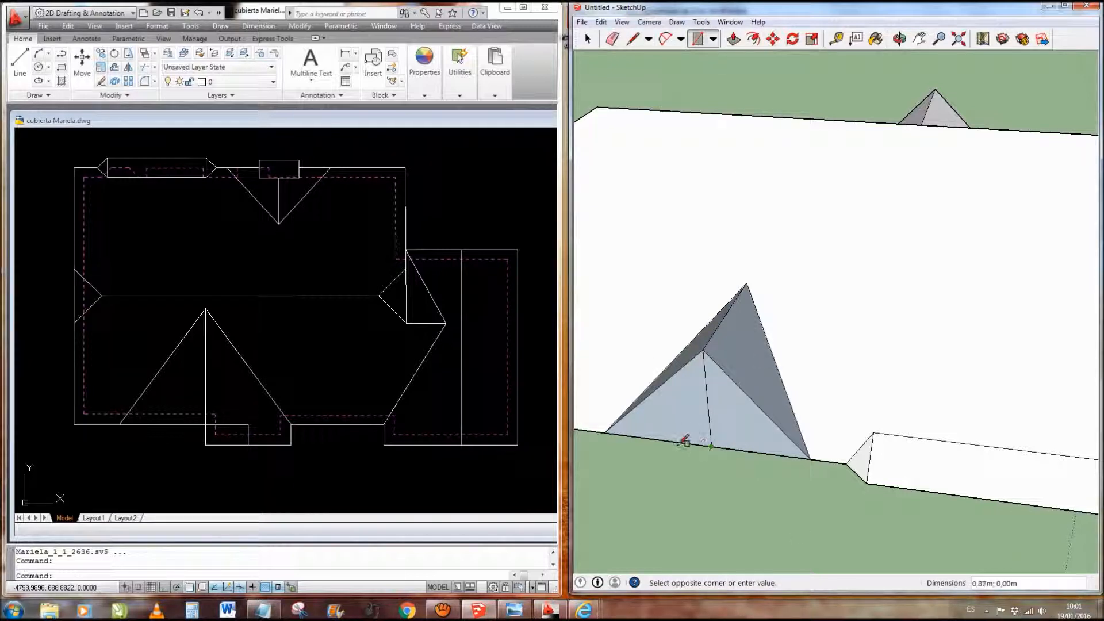
{"action": "left_click", "coordinate": [674, 449]}
{"action": "key", "text": "space"}
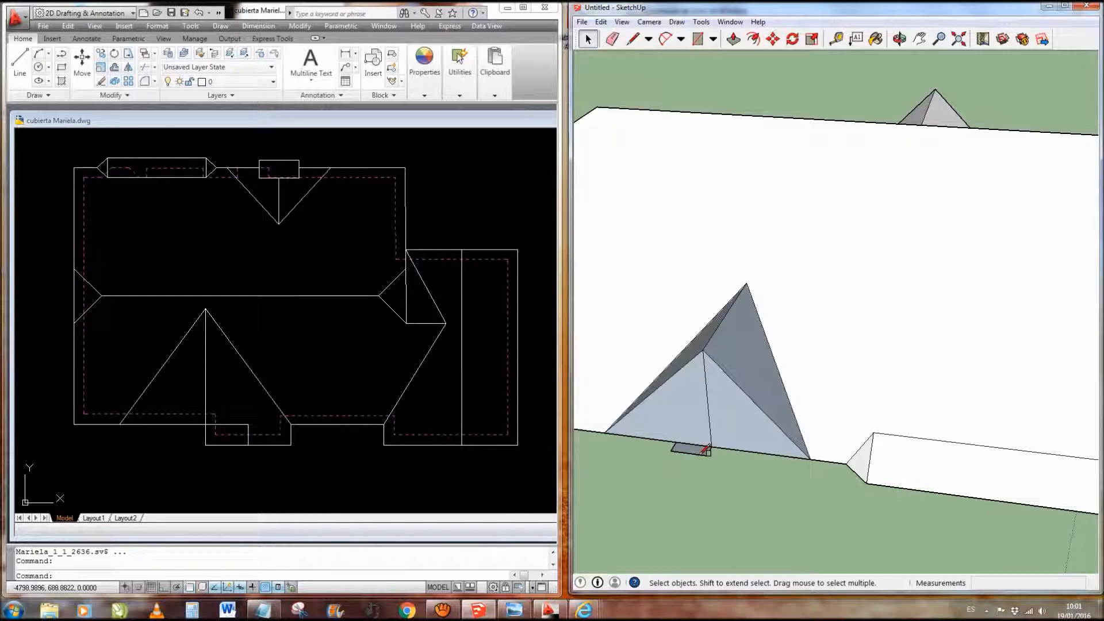
- Copy the half footprint to the other side of the gable's midpoint and delete the edge shared by the two halves
{"action": "key", "text": "m"}
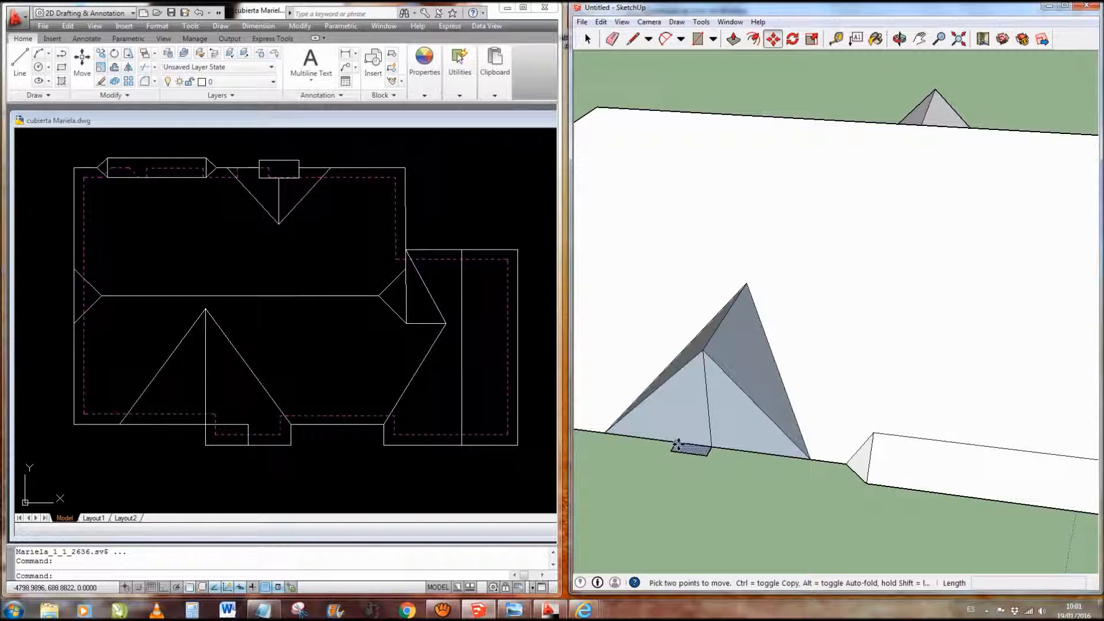
{"action": "left_click", "coordinate": [676, 445]}
{"action": "left_click", "coordinate": [719, 453]}
{"action": "scroll", "coordinate": [714, 457], "scroll_direction": "up", "scroll_amount": 2}
{"action": "key", "text": "space"}
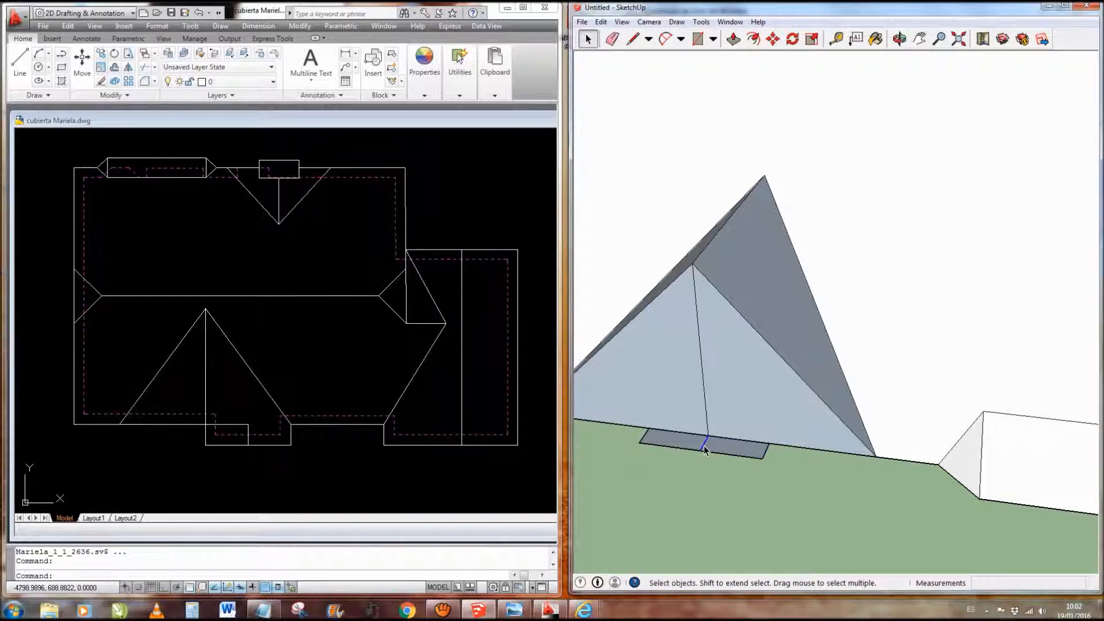
- Extrude the chimney footprint upward into a block in front of the rear gable
{"action": "mouse_move", "coordinate": [732, 456]}
{"action": "middle_mouse_down"}
{"action": "mouse_move", "coordinate": [752, 445]}
{"action": "mouse_move", "coordinate": [779, 468]}
{"action": "mouse_move", "coordinate": [877, 477]}
{"action": "mouse_move", "coordinate": [1010, 456]}
{"action": "mouse_move", "coordinate": [1000, 456]}
{"action": "middle_mouse_up"}
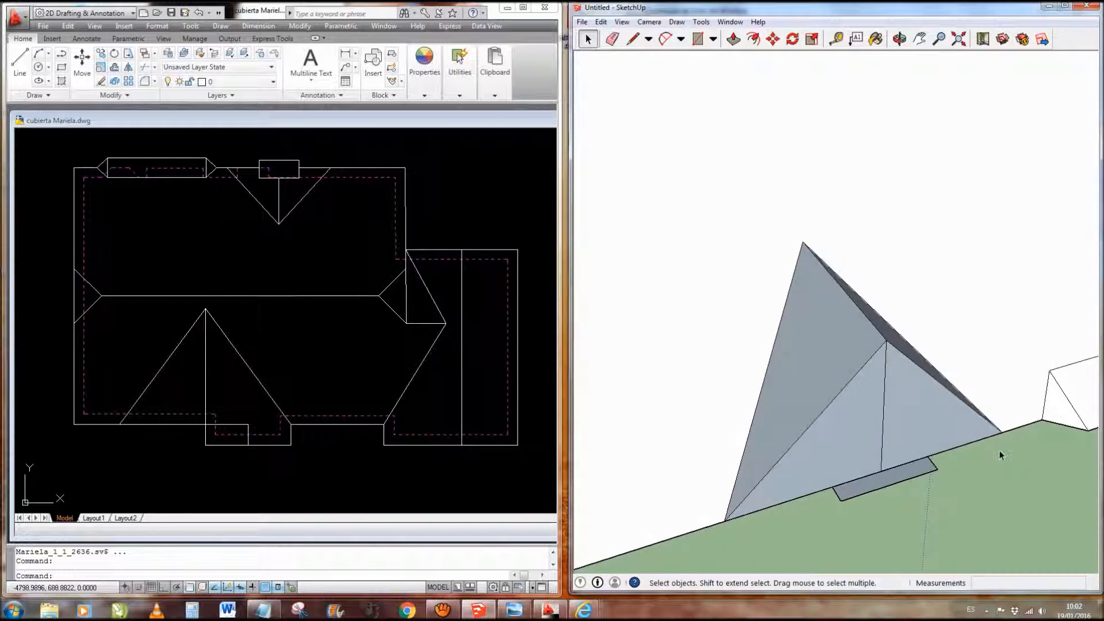
{"action": "key", "text": "p"}
{"action": "left_click", "coordinate": [902, 482]}
{"action": "left_click_drag", "start_coordinate": [919, 460], "coordinate": [885, 328]}
{"action": "mouse_move", "coordinate": [886, 328]}
{"action": "middle_mouse_down"}
{"action": "mouse_move", "coordinate": [694, 495]}
{"action": "mouse_move", "coordinate": [697, 470]}
{"action": "mouse_move", "coordinate": [901, 459]}
{"action": "middle_mouse_up"}
{"action": "scroll", "coordinate": [881, 426], "scroll_direction": "up", "scroll_amount": 5}
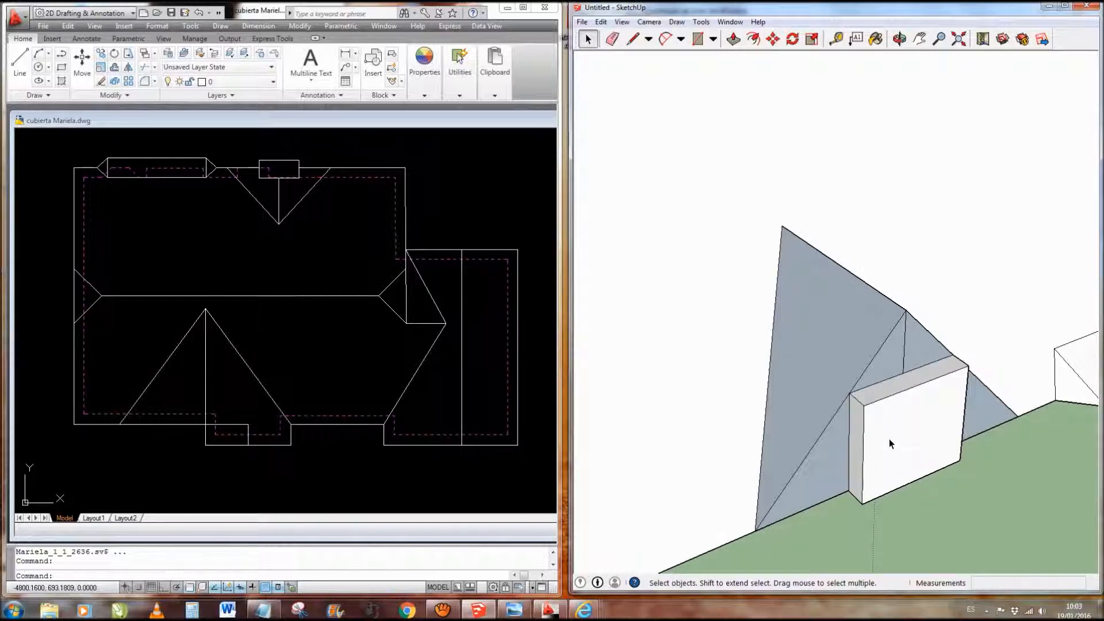
- Trace the chimney's rear outline across both slopes of the rear gable roof, starting from its back corners and meeting at the ridge
{"action": "key", "text": "l"}
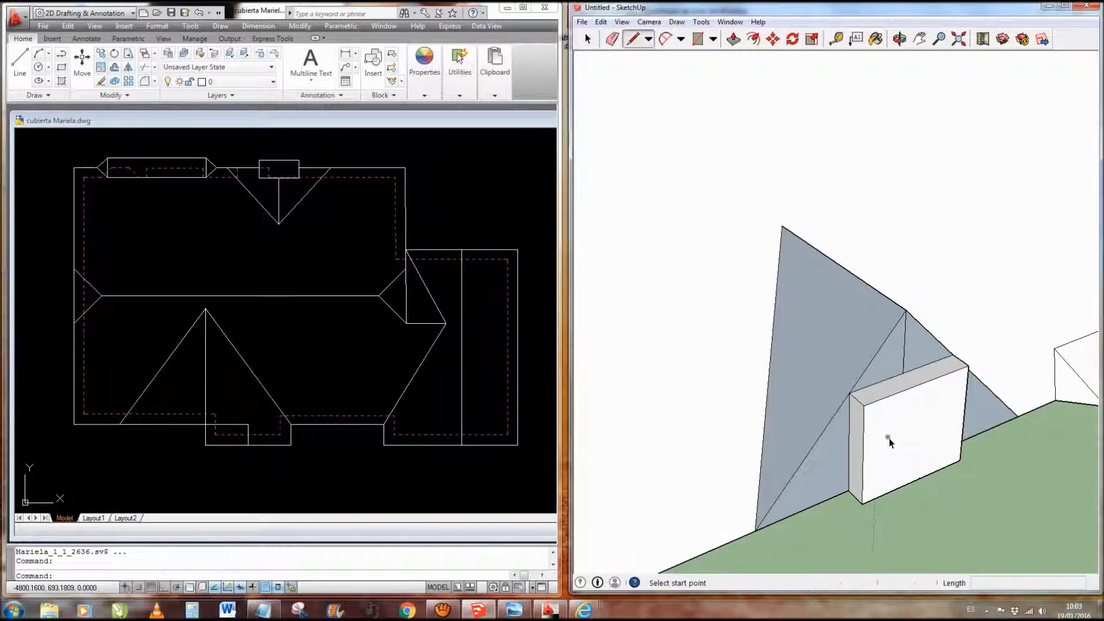
{"action": "left_click", "coordinate": [849, 393]}
{"action": "left_click", "coordinate": [830, 376]}
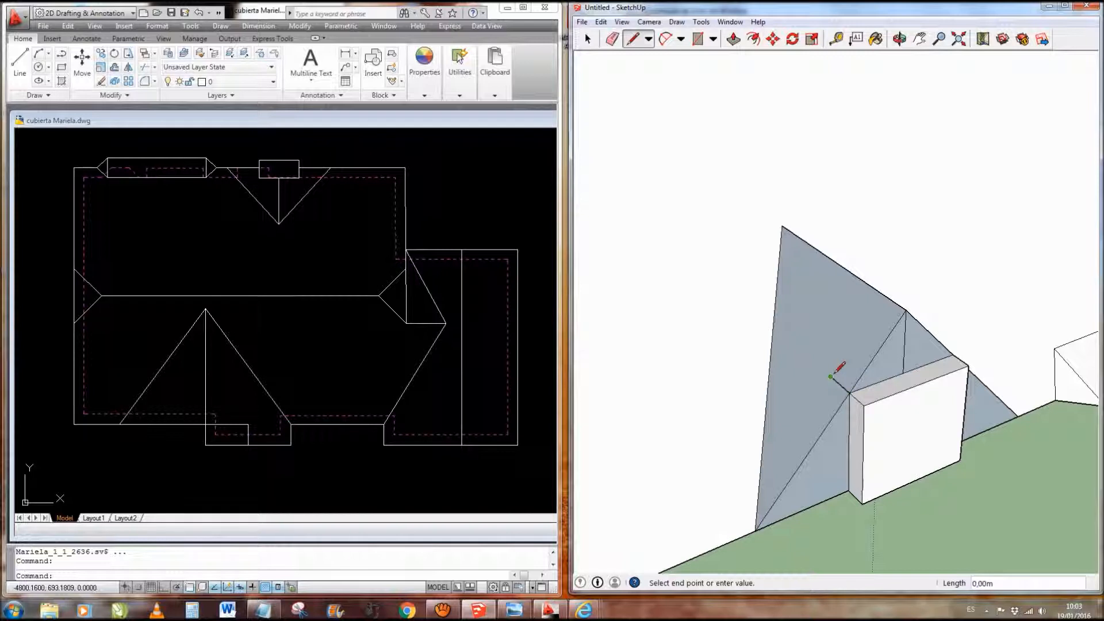
{"action": "key", "text": "Escape"}
{"action": "left_click", "coordinate": [886, 296]}
{"action": "middle_click_drag", "start_coordinate": [886, 296], "coordinate": [757, 340]}
{"action": "left_click", "coordinate": [732, 336]}
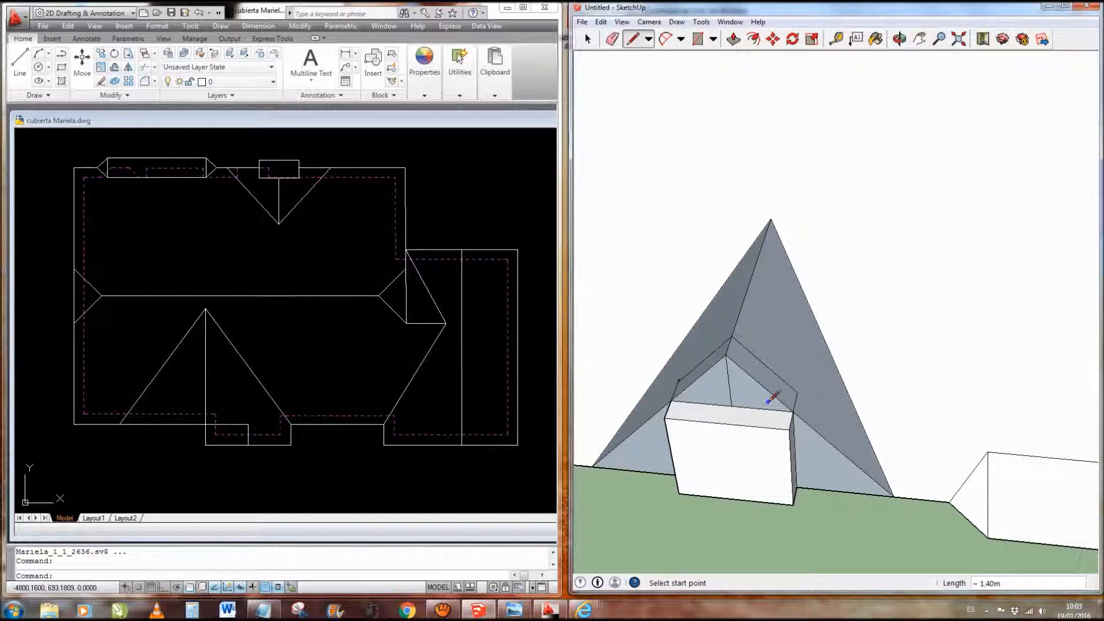
- Delete the two traced slope strips behind the chimney and the short ridge segment between them
{"action": "key", "text": "space"}
{"action": "mouse_move", "coordinate": [762, 371]}
{"action": "middle_mouse_down"}
{"action": "mouse_move", "coordinate": [700, 370]}
{"action": "mouse_move", "coordinate": [724, 364]}
{"action": "mouse_move", "coordinate": [742, 377]}
{"action": "middle_mouse_up"}
{"action": "left_click", "coordinate": [743, 380]}
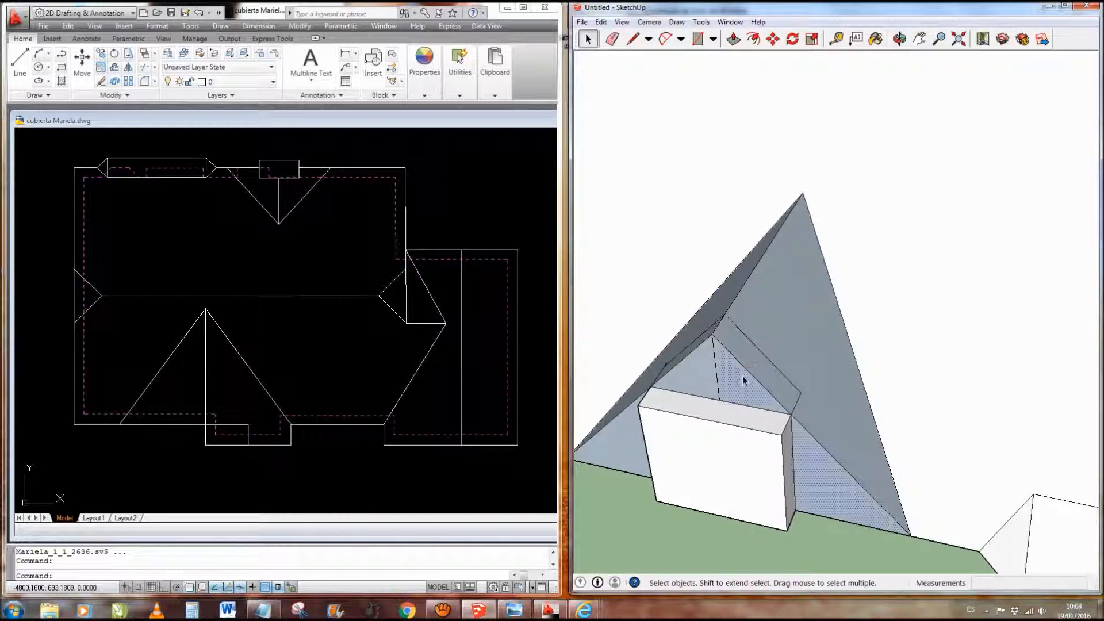
{"action": "left_click", "coordinate": [752, 366]}
{"action": "key", "text": "Delete"}
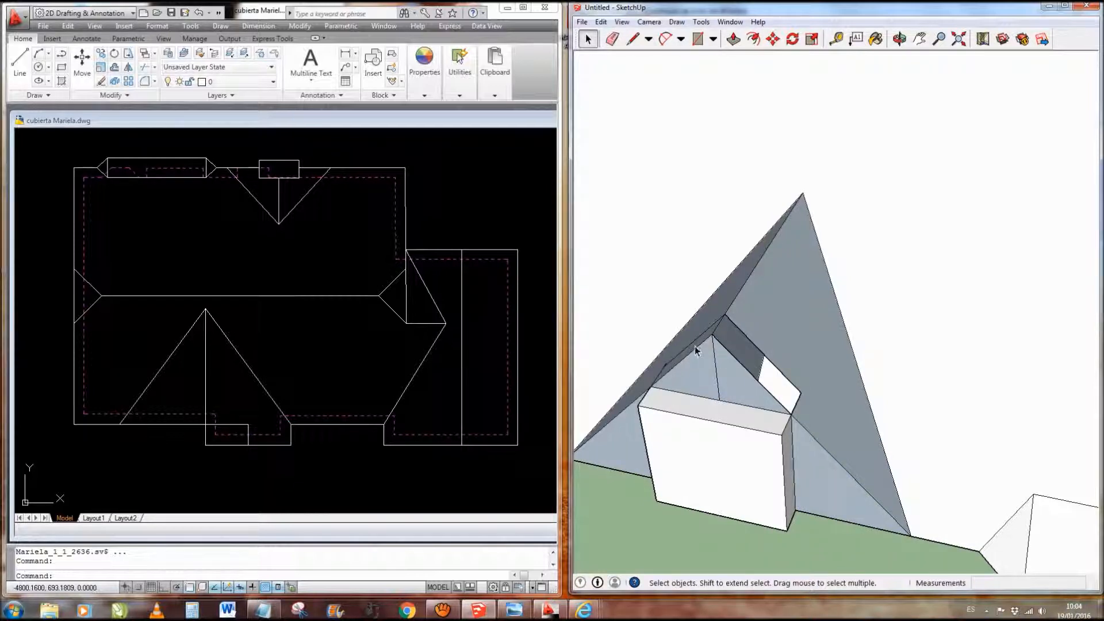
{"action": "middle_click_drag", "start_coordinate": [781, 375], "coordinate": [852, 386]}
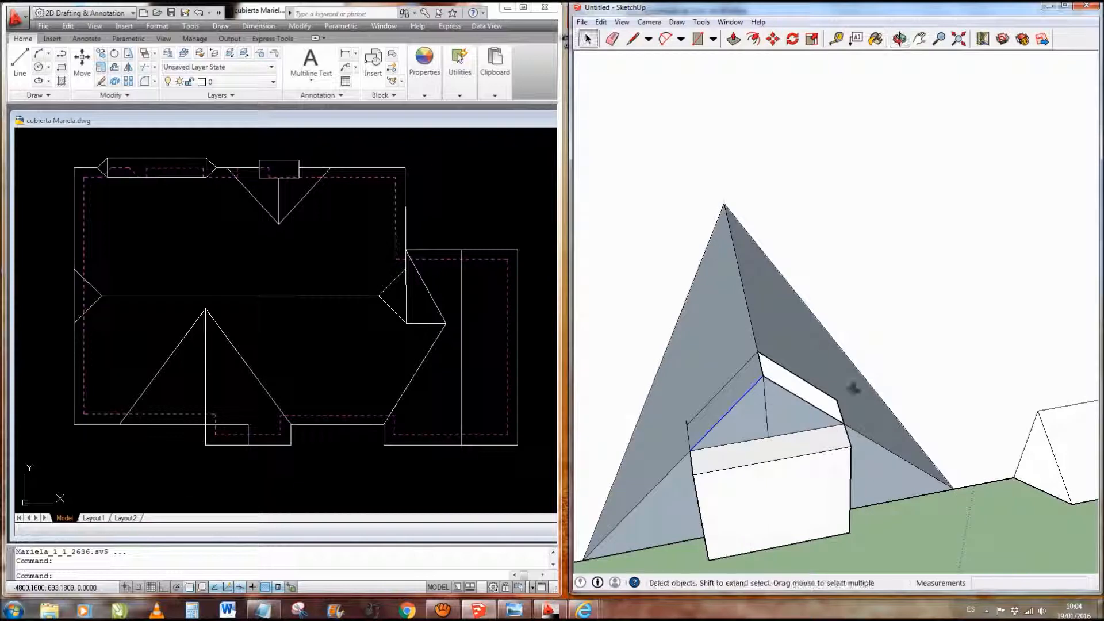
{"action": "left_click", "coordinate": [738, 388]}
{"action": "key", "text": "Delete"}
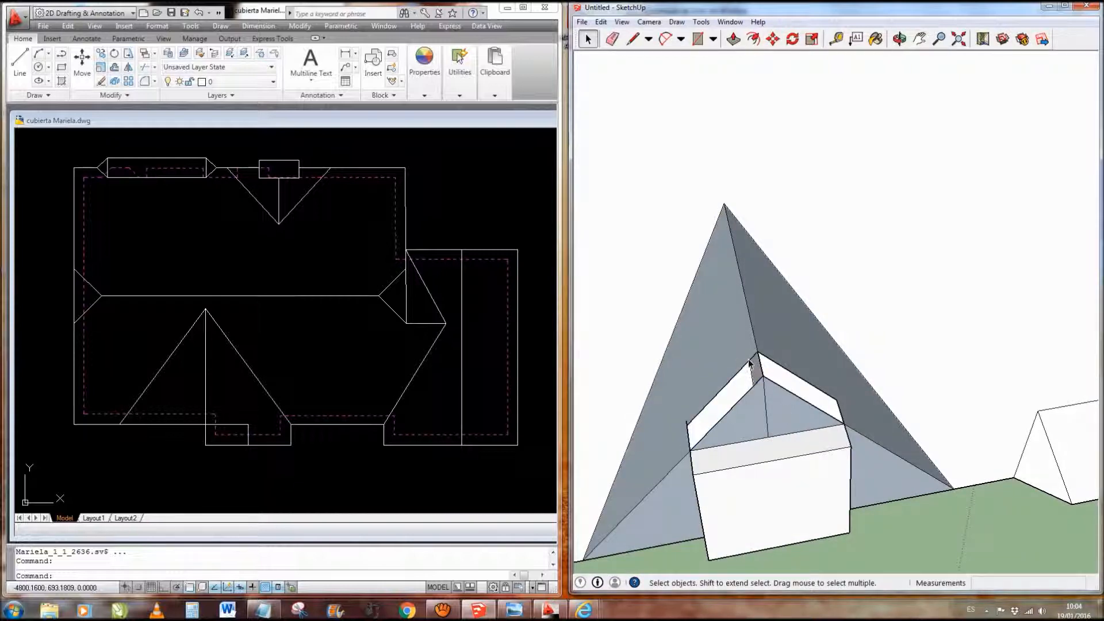
{"action": "key", "text": "Delete"}
- Raise the full-depth chimney above the rear gable and delete the vertical seam edges on its sides
{"action": "middle_click_drag", "start_coordinate": [783, 436], "coordinate": [803, 444]}
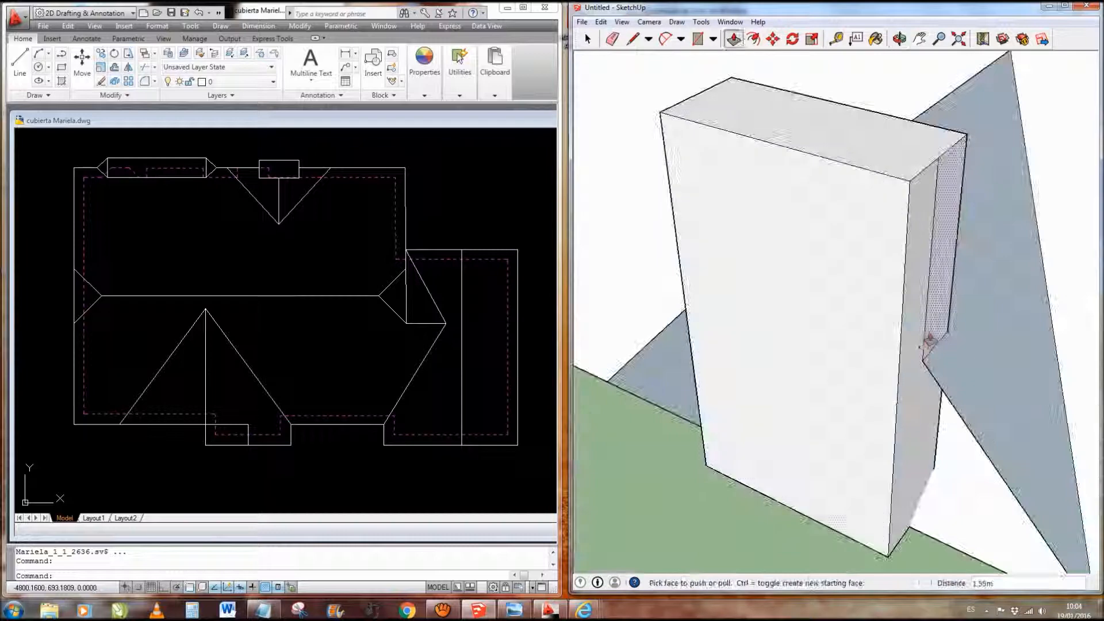
{"action": "scroll", "coordinate": [929, 340], "scroll_direction": "down", "scroll_amount": 2}
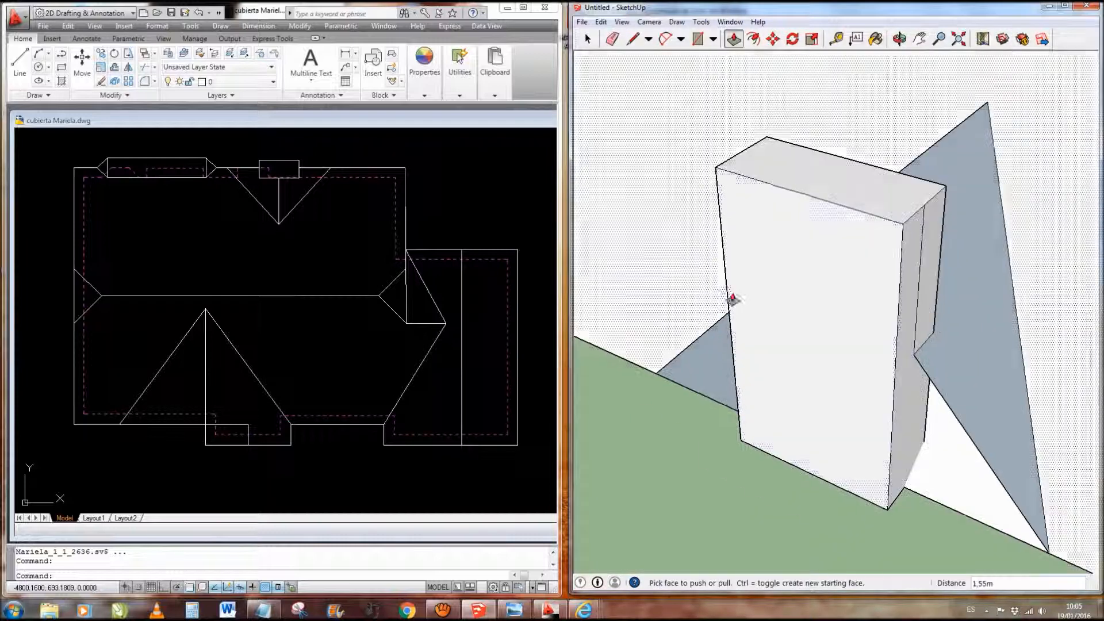
{"action": "mouse_move", "coordinate": [754, 414]}
{"action": "middle_mouse_down"}
{"action": "mouse_move", "coordinate": [510, 411]}
{"action": "mouse_move", "coordinate": [602, 372]}
{"action": "mouse_move", "coordinate": [638, 438]}
{"action": "mouse_move", "coordinate": [652, 428]}
{"action": "middle_mouse_up"}
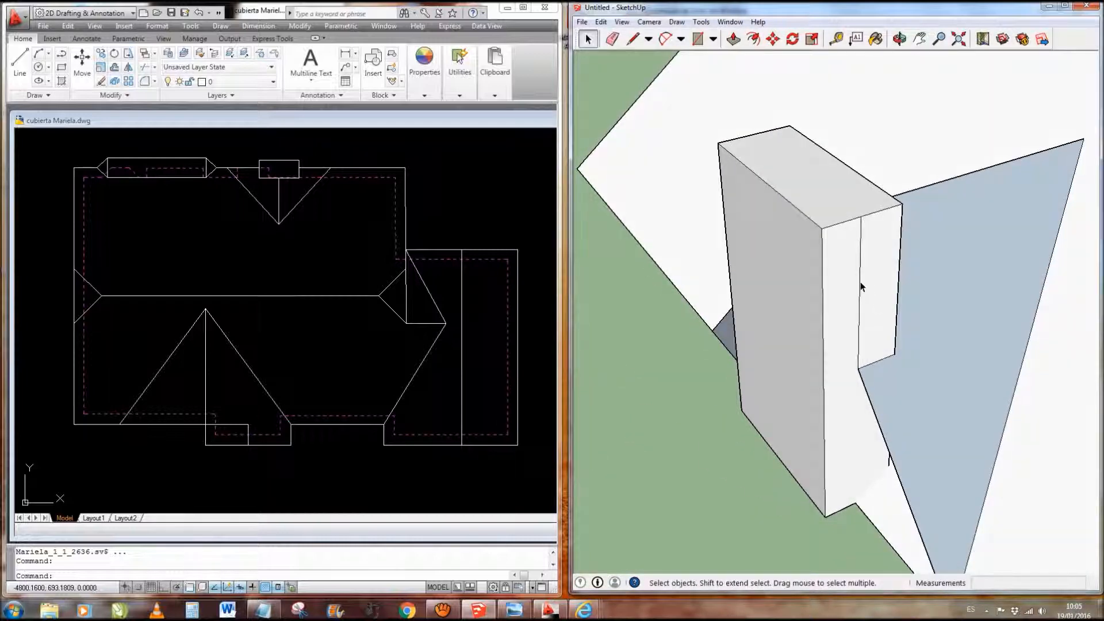
{"action": "mouse_move", "coordinate": [833, 325]}
{"action": "middle_mouse_down"}
{"action": "mouse_move", "coordinate": [862, 345]}
{"action": "mouse_move", "coordinate": [835, 357]}
{"action": "mouse_move", "coordinate": [922, 336]}
{"action": "mouse_move", "coordinate": [850, 301]}
{"action": "middle_mouse_up"}
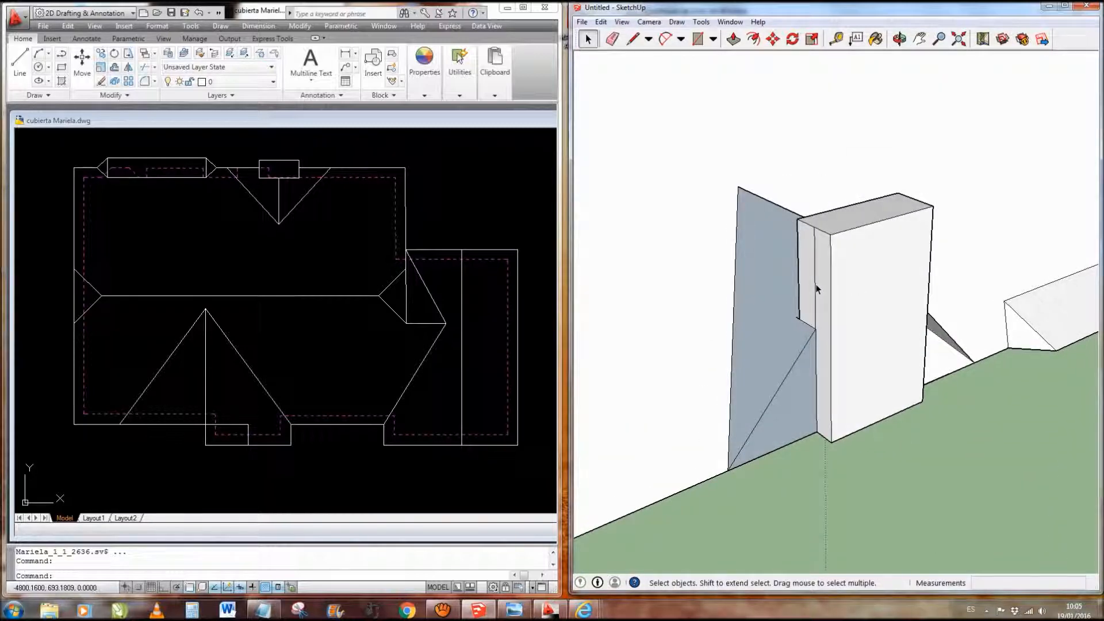
{"action": "scroll", "coordinate": [809, 307], "scroll_direction": "up", "scroll_amount": 2}
{"action": "scroll", "coordinate": [763, 350], "scroll_direction": "up", "scroll_amount": 2}
{"action": "mouse_move", "coordinate": [759, 345]}
{"action": "middle_mouse_down"}
{"action": "mouse_move", "coordinate": [969, 374]}
{"action": "mouse_move", "coordinate": [957, 379]}
{"action": "middle_mouse_up"}
{"action": "scroll", "coordinate": [882, 352], "scroll_direction": "down", "scroll_amount": 6}
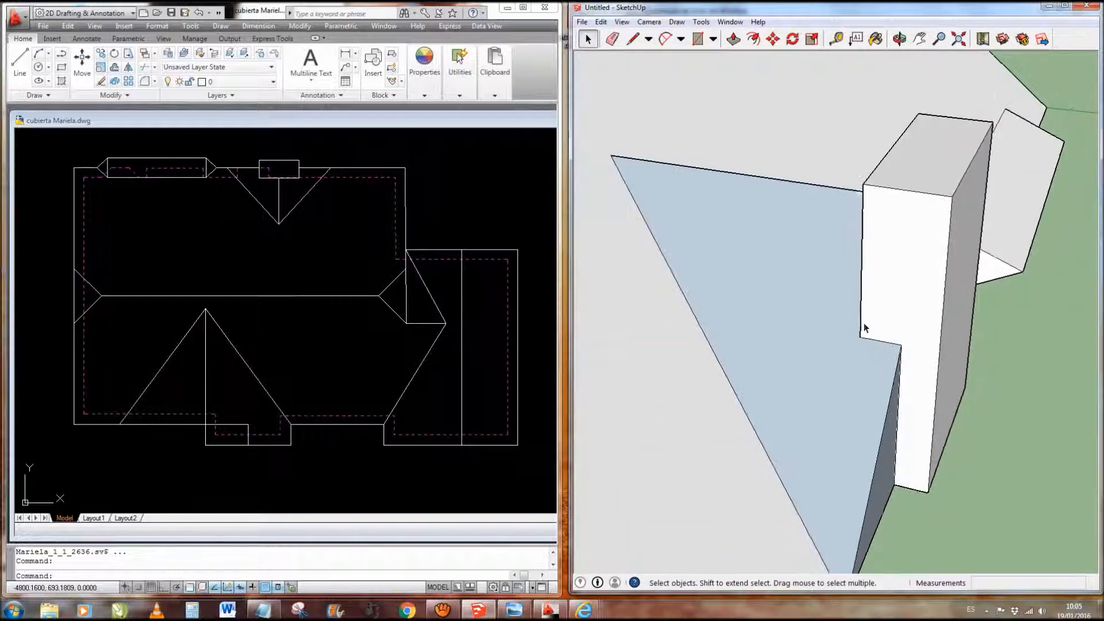
- Draw a vertical edge beside the chimney from the gable's sloping edge down to the eave to refill the missing gable face
{"action": "mouse_move", "coordinate": [919, 335]}
{"action": "middle_mouse_down"}
{"action": "mouse_move", "coordinate": [631, 301]}
{"action": "mouse_move", "coordinate": [782, 291]}
{"action": "middle_mouse_up"}
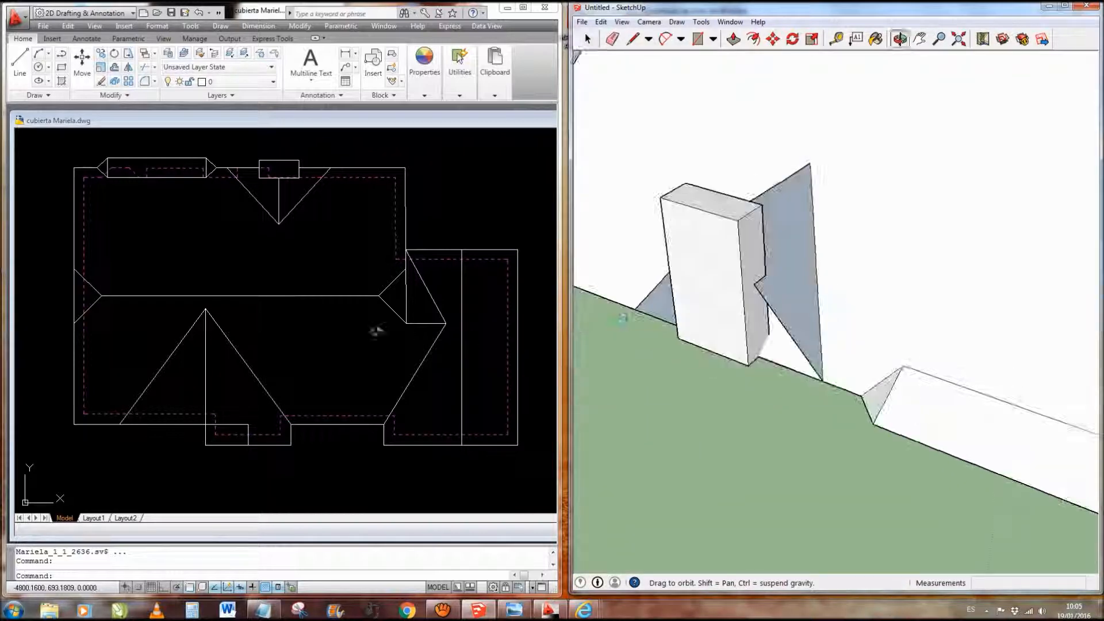
{"action": "scroll", "coordinate": [792, 343], "scroll_direction": "up", "scroll_amount": 4}
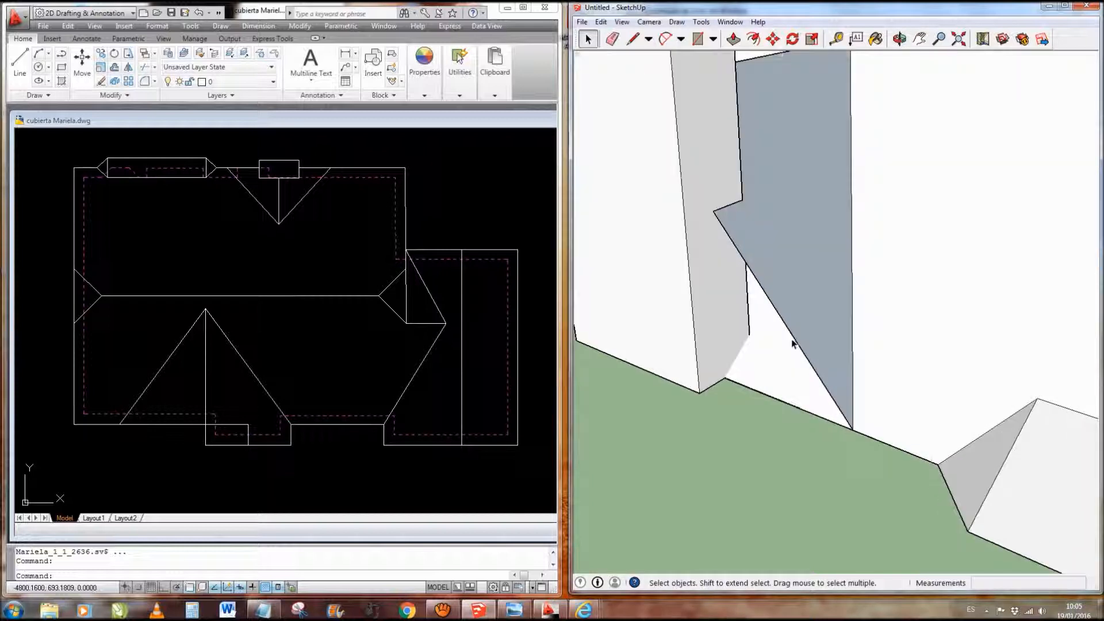
{"action": "key", "text": "l"}
{"action": "left_click", "coordinate": [714, 211]}
{"action": "left_click", "coordinate": [724, 378]}
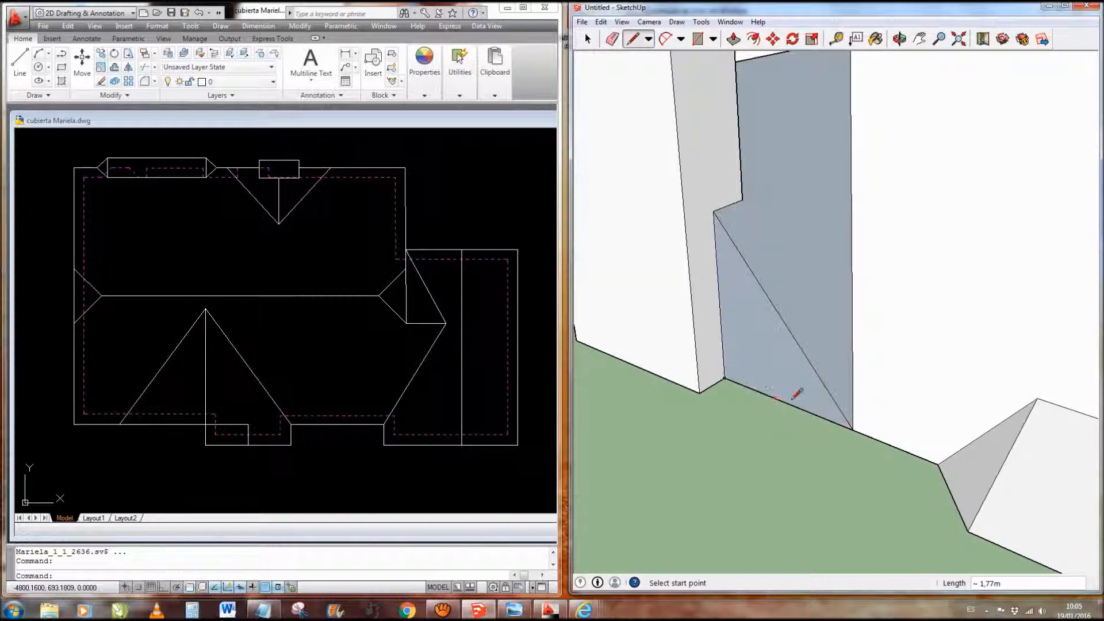
- Draw a rectangle about 8.00 m by 11.66 m over the side wing's outer outline on the ground plan
{"action": "scroll", "coordinate": [777, 420], "scroll_direction": "down", "scroll_amount": 6}
{"action": "mouse_move", "coordinate": [661, 404]}
{"action": "middle_mouse_down"}
{"action": "mouse_move", "coordinate": [980, 397]}
{"action": "mouse_move", "coordinate": [1055, 347]}
{"action": "middle_mouse_up"}
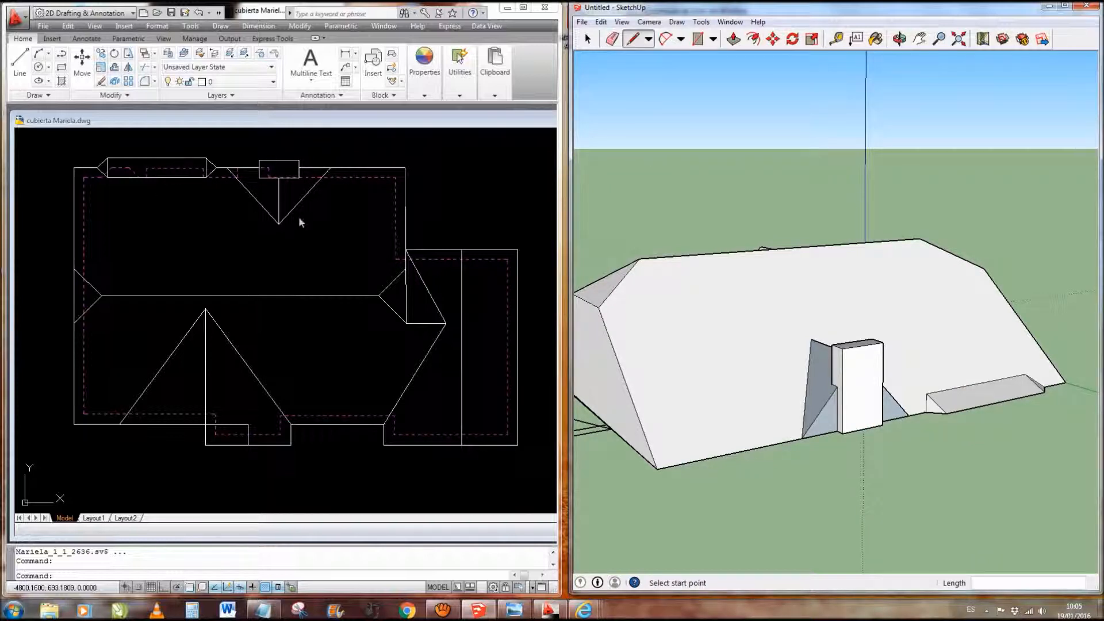
{"action": "mouse_move", "coordinate": [653, 308]}
{"action": "middle_mouse_down"}
{"action": "mouse_move", "coordinate": [729, 328]}
{"action": "mouse_move", "coordinate": [670, 306]}
{"action": "middle_mouse_up"}
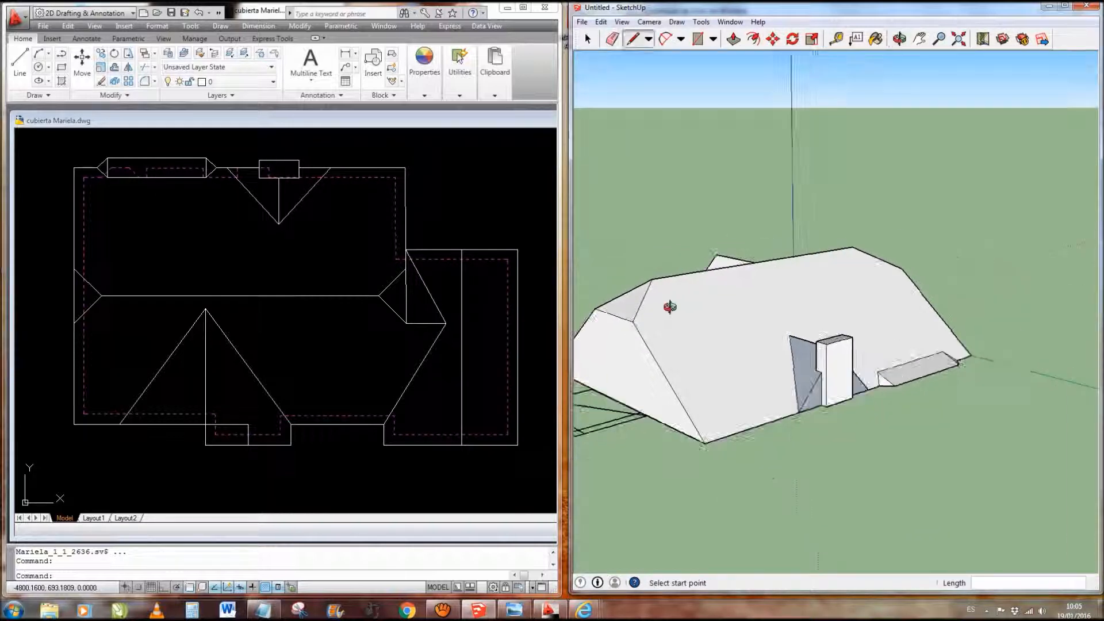
{"action": "scroll", "coordinate": [684, 388], "scroll_direction": "down", "scroll_amount": 2}
{"action": "mouse_move", "coordinate": [868, 450]}
{"action": "middle_mouse_down"}
{"action": "mouse_move", "coordinate": [1101, 446]}
{"action": "mouse_move", "coordinate": [803, 496]}
{"action": "middle_mouse_up"}
{"action": "middle_click_drag", "start_coordinate": [880, 499], "coordinate": [954, 511]}
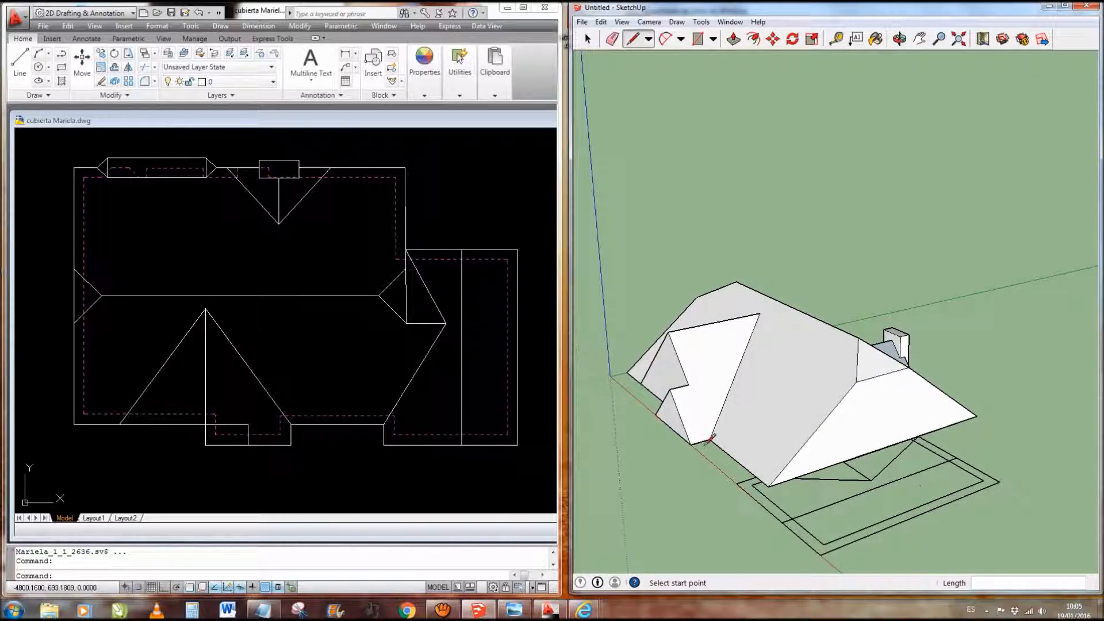
{"action": "left_click", "coordinate": [697, 38]}
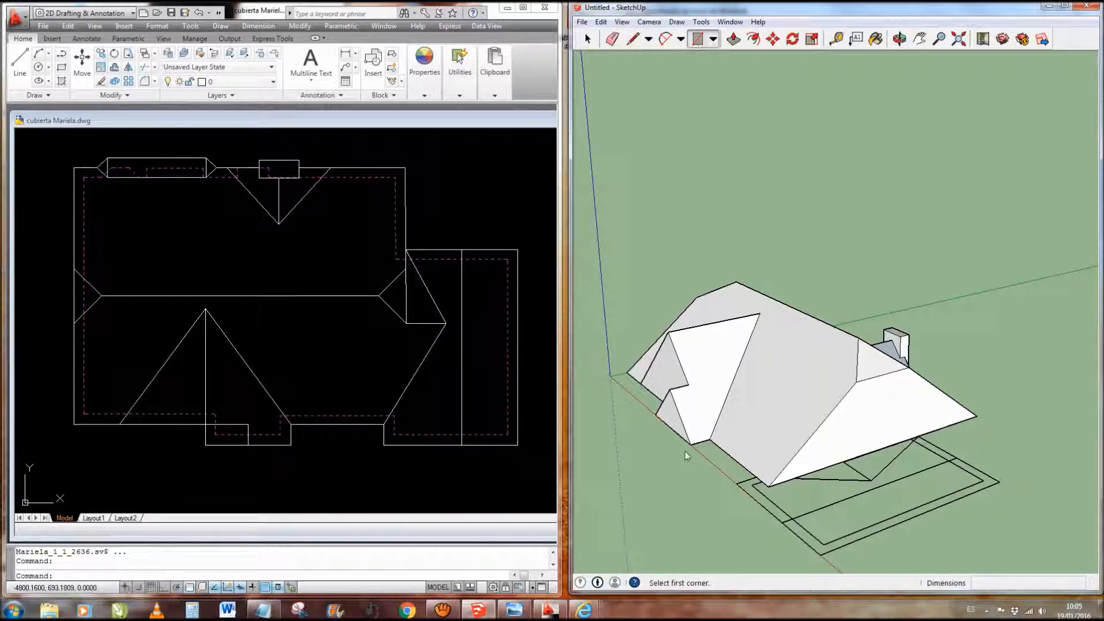
{"action": "left_click", "coordinate": [738, 483]}
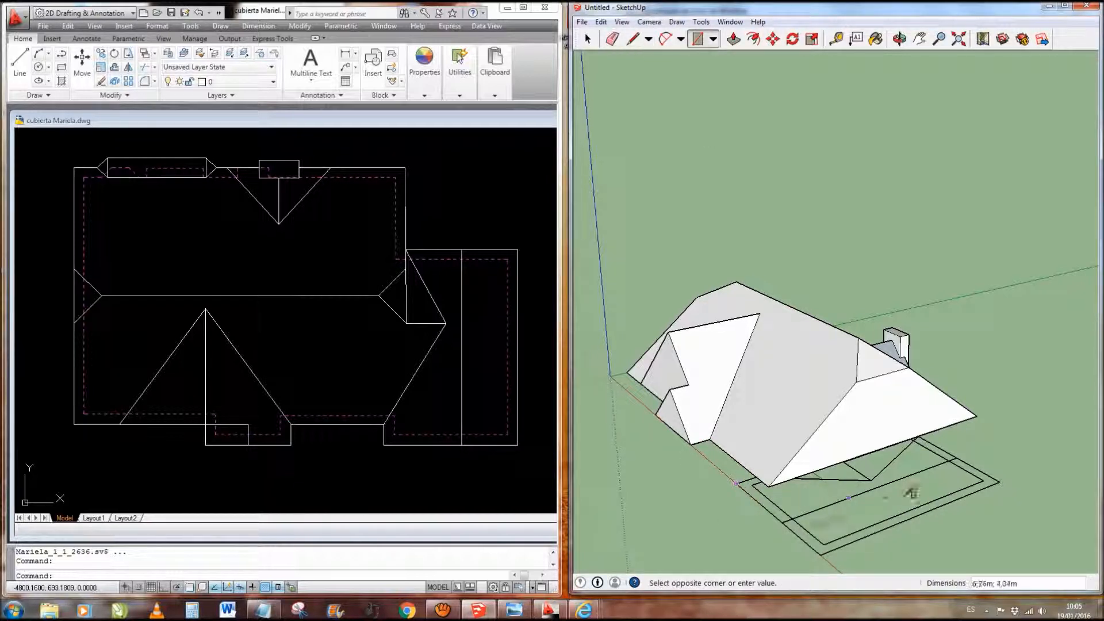
{"action": "left_click", "coordinate": [999, 480]}
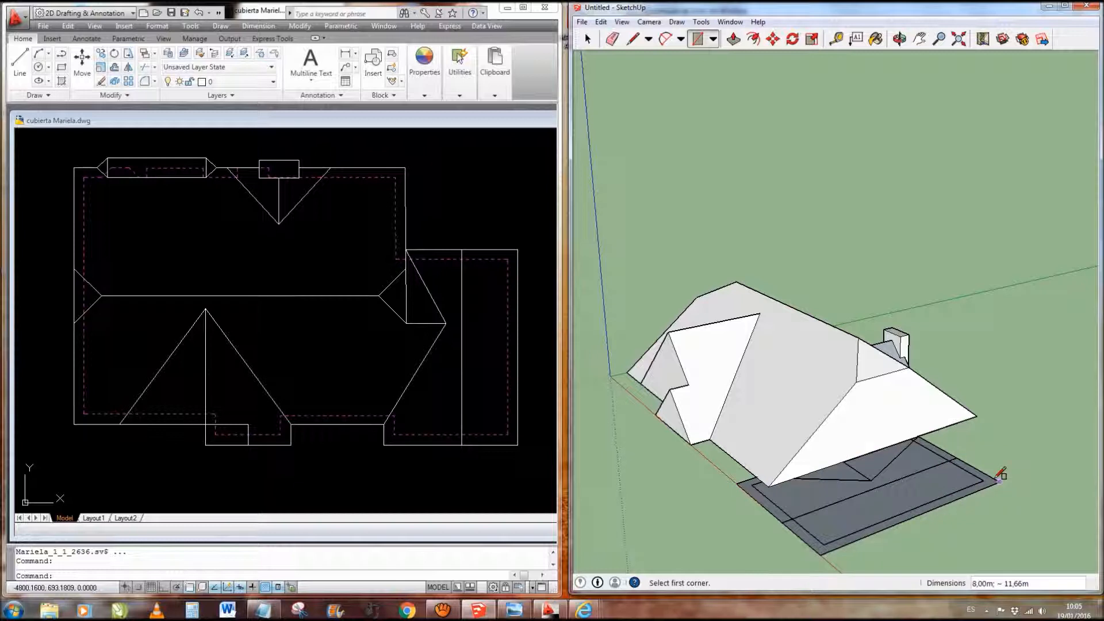
- Extrude the side wing's rectangle upward by 5.86 m
{"action": "key", "text": "p"}
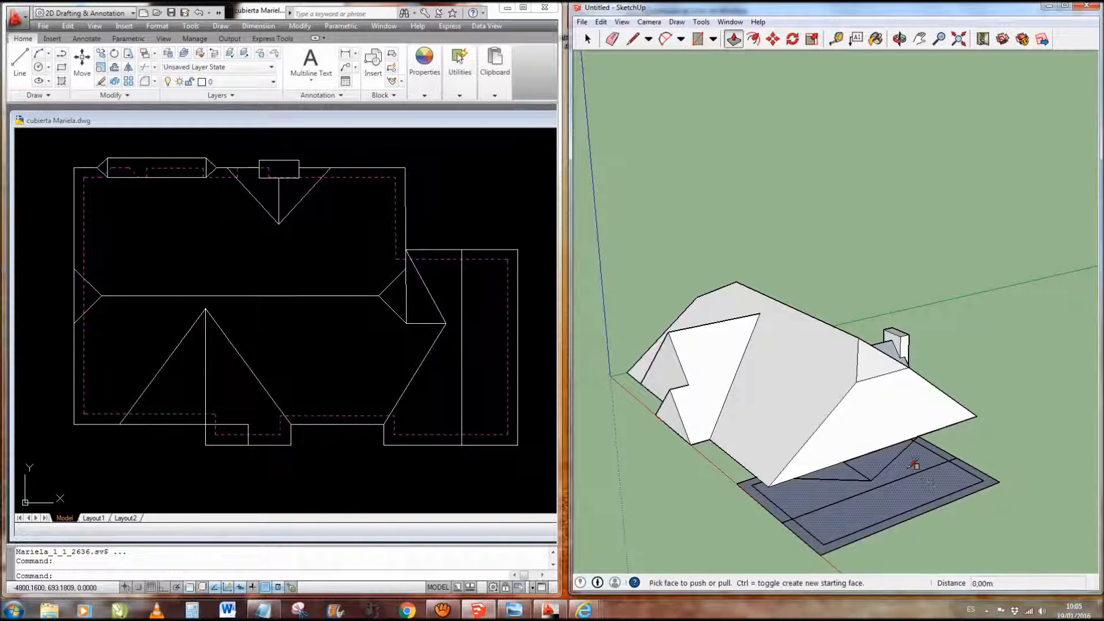
{"action": "left_click", "coordinate": [895, 483]}
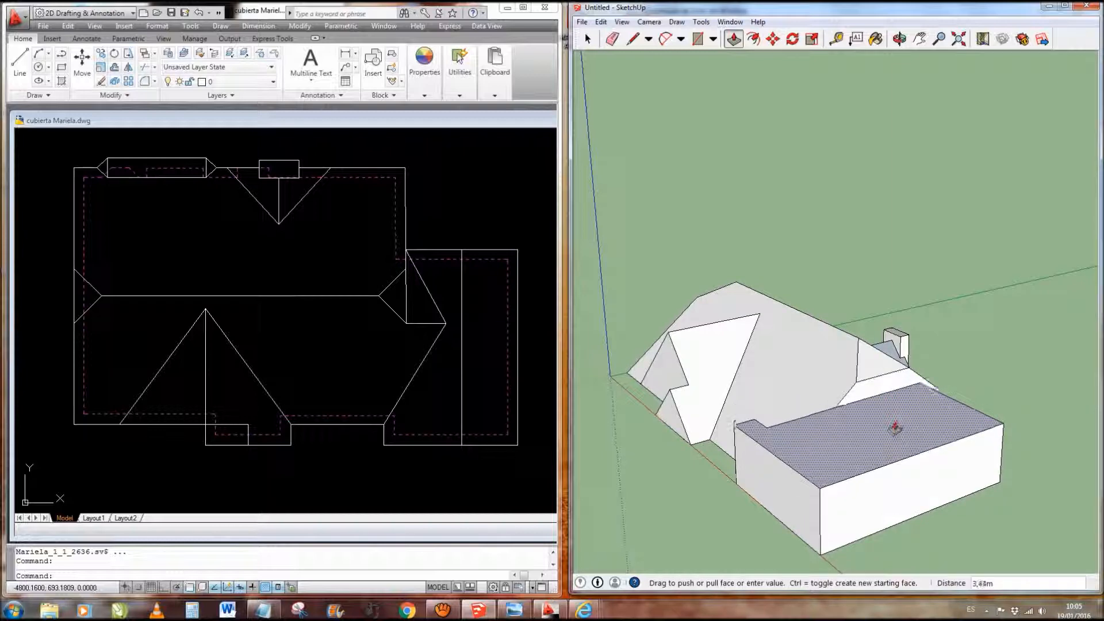
{"action": "left_click", "coordinate": [905, 385]}
- Draw the wing's ridge line along the middle of its top face and a sloping edge down to the outer front corner
{"action": "mouse_move", "coordinate": [906, 460]}
{"action": "middle_mouse_down"}
{"action": "mouse_move", "coordinate": [1058, 534]}
{"action": "mouse_move", "coordinate": [838, 481]}
{"action": "mouse_move", "coordinate": [882, 434]}
{"action": "mouse_move", "coordinate": [798, 428]}
{"action": "middle_mouse_up"}
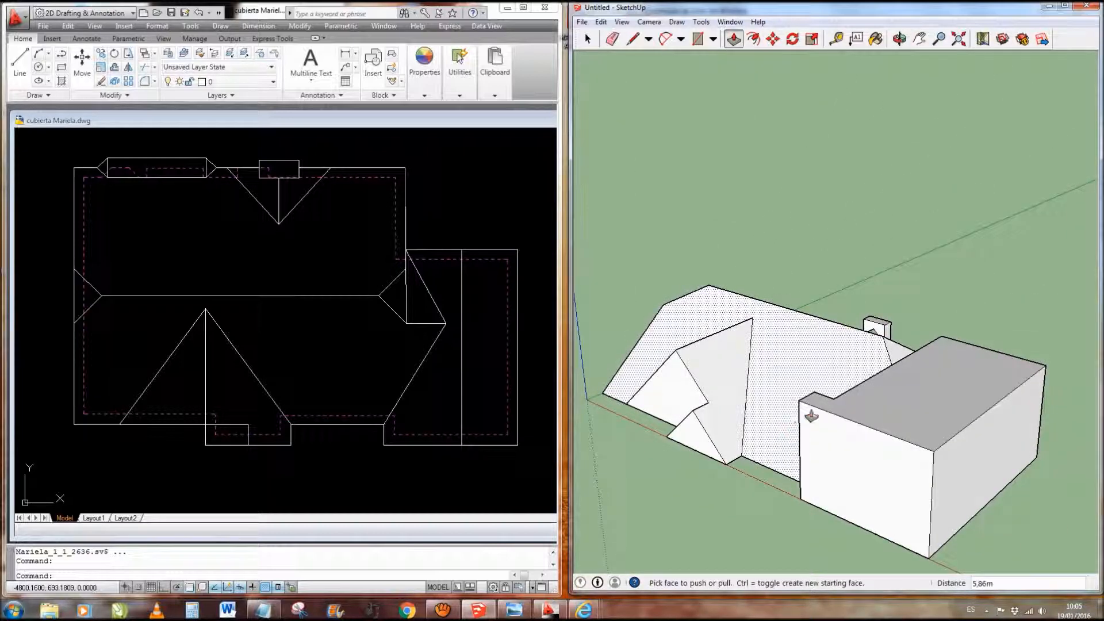
{"action": "key", "text": "l"}
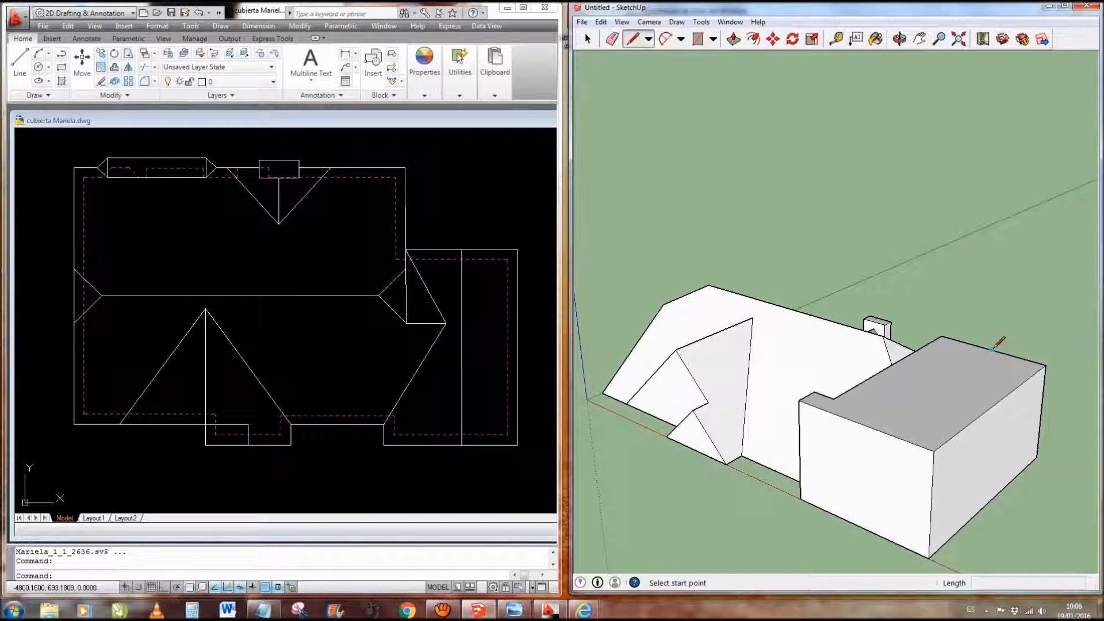
{"action": "left_click", "coordinate": [991, 350]}
{"action": "left_click", "coordinate": [874, 428]}
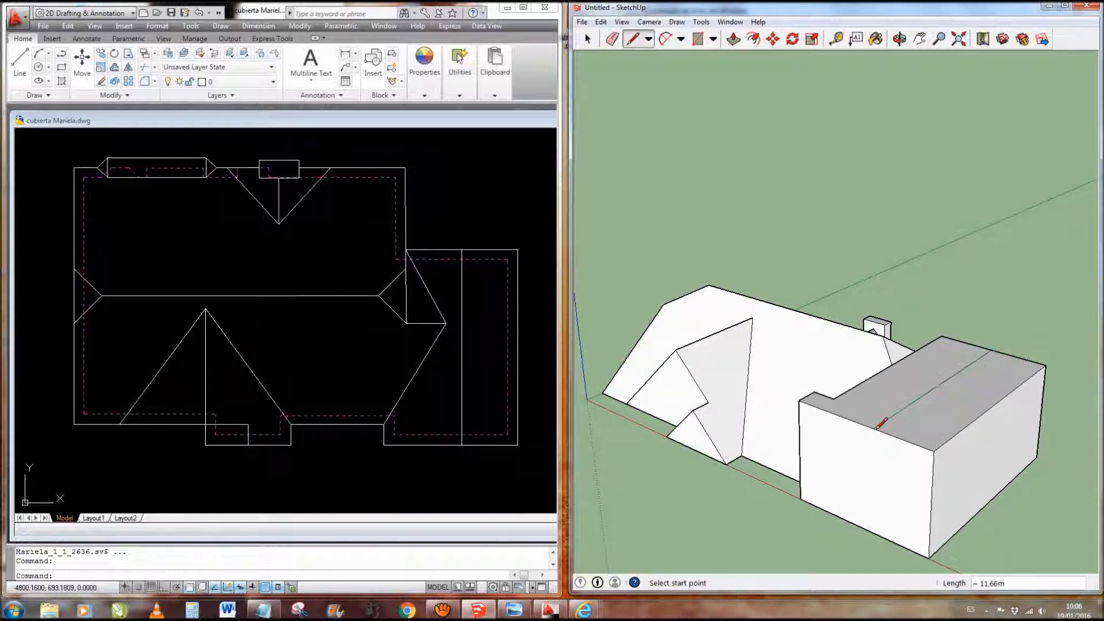
{"action": "left_click", "coordinate": [874, 427]}
{"action": "left_click", "coordinate": [928, 556]}
- Push the outer triangular portion of the wing's front face through its full 11.66 m length to cut the outer slope
{"action": "key", "text": "p"}
{"action": "left_click", "coordinate": [925, 481]}
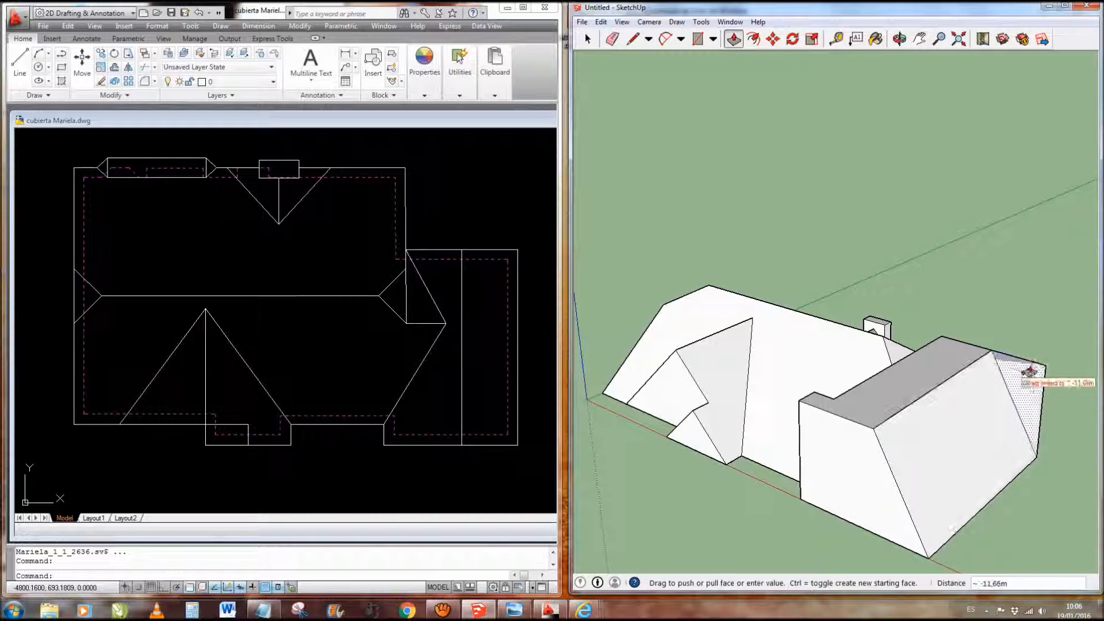
{"action": "left_click", "coordinate": [1034, 372]}
- Draw the inner slope edge on the wing's front face from the ridge end and push the inner portion back
{"action": "middle_click_drag", "start_coordinate": [923, 470], "coordinate": [1082, 401]}
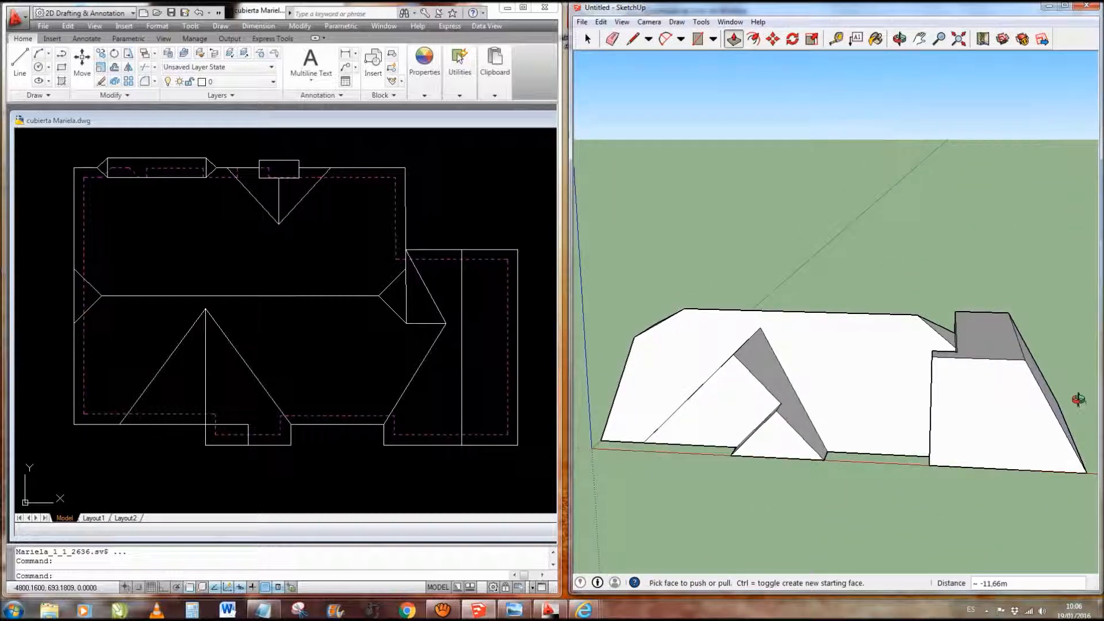
{"action": "key", "text": "l"}
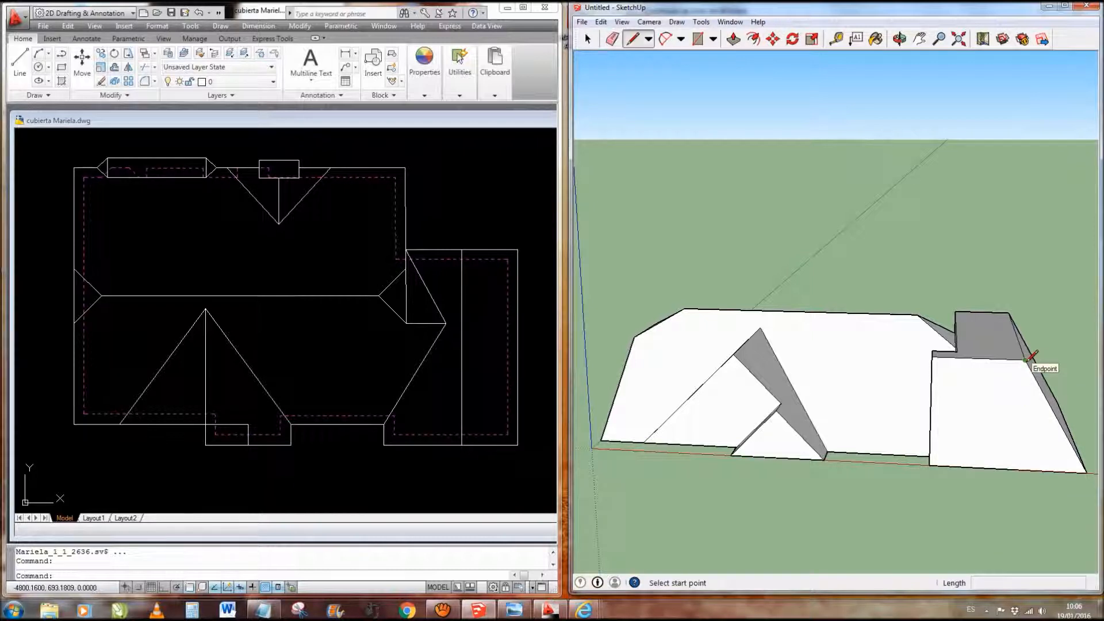
{"action": "left_click", "coordinate": [1025, 360]}
{"action": "mouse_move", "coordinate": [974, 444]}
{"action": "middle_mouse_down"}
{"action": "mouse_move", "coordinate": [985, 428]}
{"action": "mouse_move", "coordinate": [1001, 431]}
{"action": "middle_mouse_up"}
{"action": "key", "text": "p"}
{"action": "left_click_drag", "start_coordinate": [1002, 431], "coordinate": [982, 391]}
- Delete the wing's leftover top and inner faces and the stray edges at its junction with the main roof
{"action": "mouse_move", "coordinate": [984, 422]}
{"action": "middle_mouse_down"}
{"action": "mouse_move", "coordinate": [1060, 495]}
{"action": "mouse_move", "coordinate": [966, 185]}
{"action": "mouse_move", "coordinate": [1001, 251]}
{"action": "mouse_move", "coordinate": [972, 388]}
{"action": "mouse_move", "coordinate": [980, 370]}
{"action": "mouse_move", "coordinate": [936, 285]}
{"action": "middle_mouse_up"}
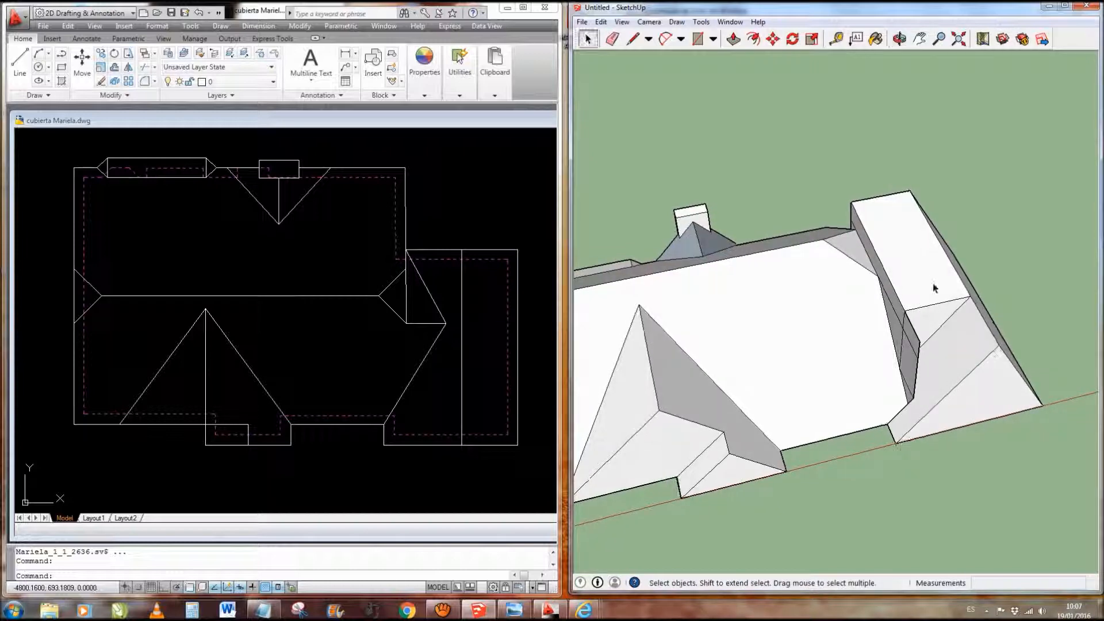
{"action": "left_click", "coordinate": [930, 270]}
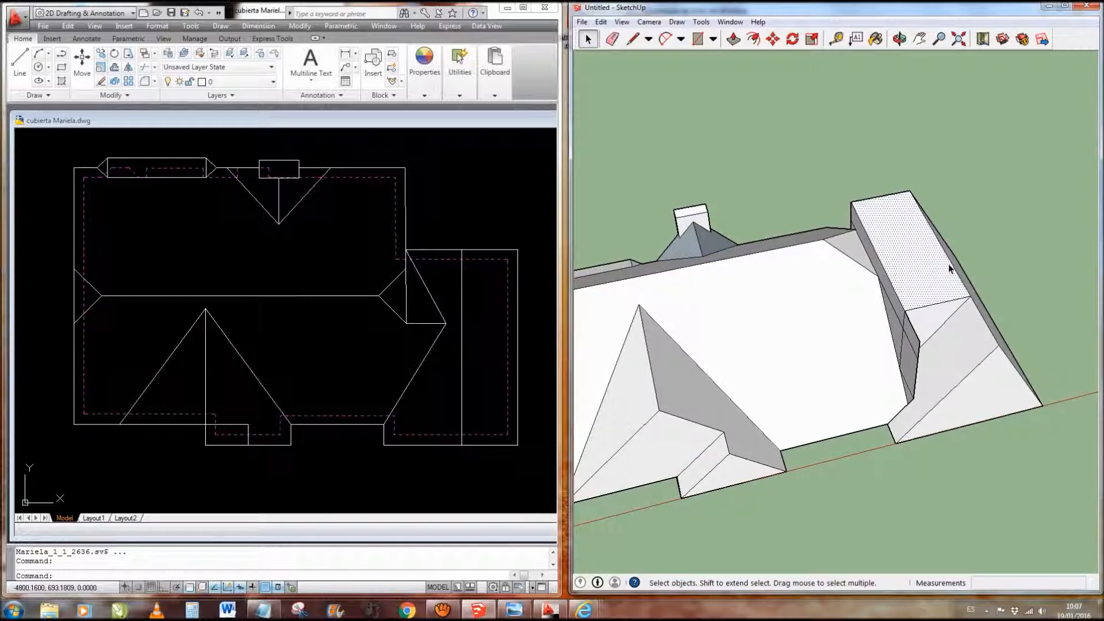
{"action": "mouse_move", "coordinate": [886, 249]}
{"action": "middle_mouse_down"}
{"action": "mouse_move", "coordinate": [872, 295]}
{"action": "mouse_move", "coordinate": [990, 52]}
{"action": "middle_mouse_up"}
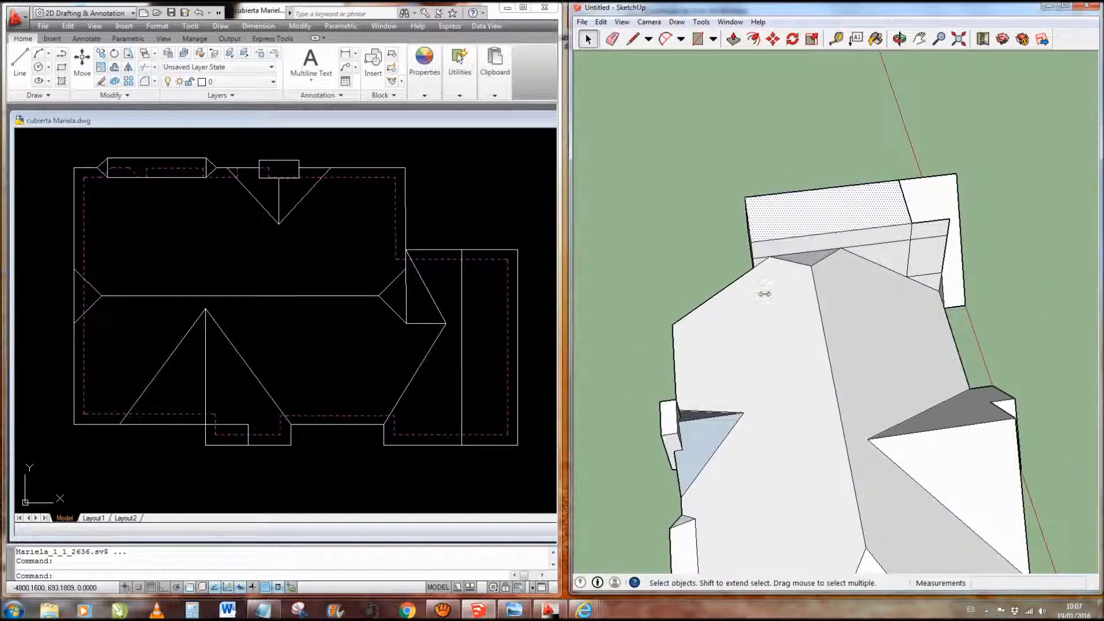
{"action": "mouse_move", "coordinate": [879, 269]}
{"action": "middle_mouse_down"}
{"action": "mouse_move", "coordinate": [601, 272]}
{"action": "mouse_move", "coordinate": [542, 199]}
{"action": "mouse_move", "coordinate": [621, 312]}
{"action": "mouse_move", "coordinate": [1050, 217]}
{"action": "mouse_move", "coordinate": [1032, 247]}
{"action": "mouse_move", "coordinate": [776, 283]}
{"action": "middle_mouse_up"}
{"action": "key", "text": "Delete"}
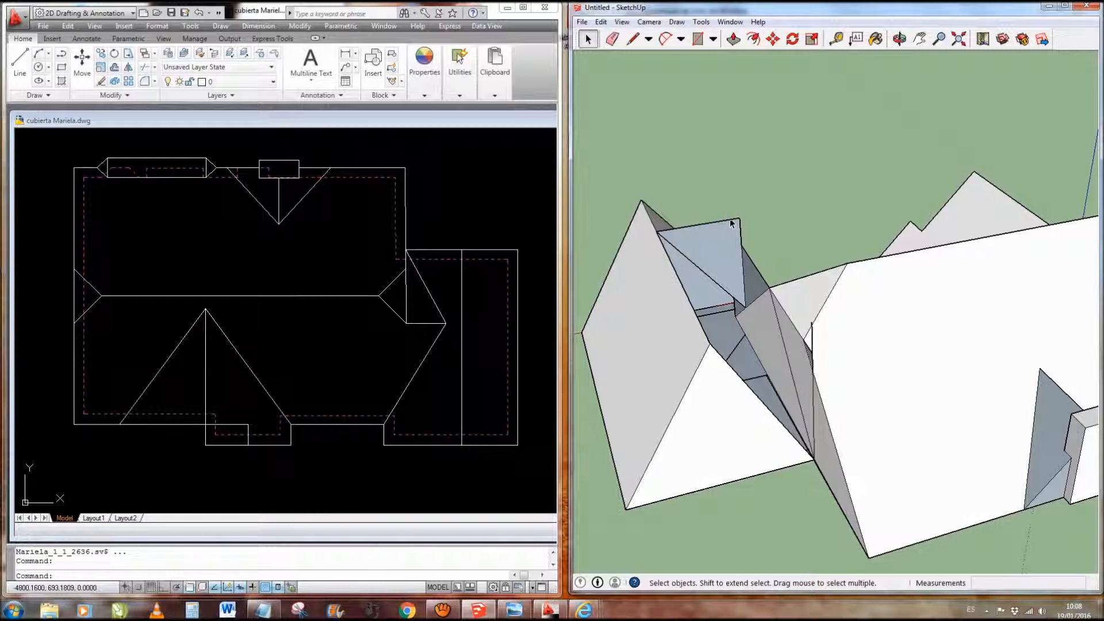
{"action": "key", "text": "Delete"}
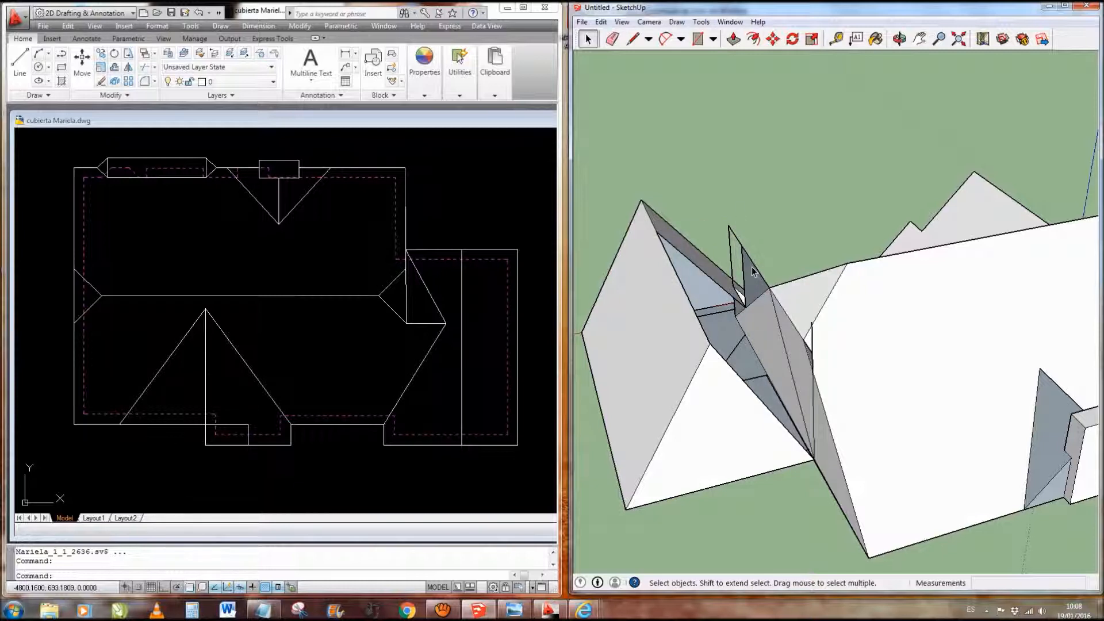
{"action": "key", "text": "Delete"}
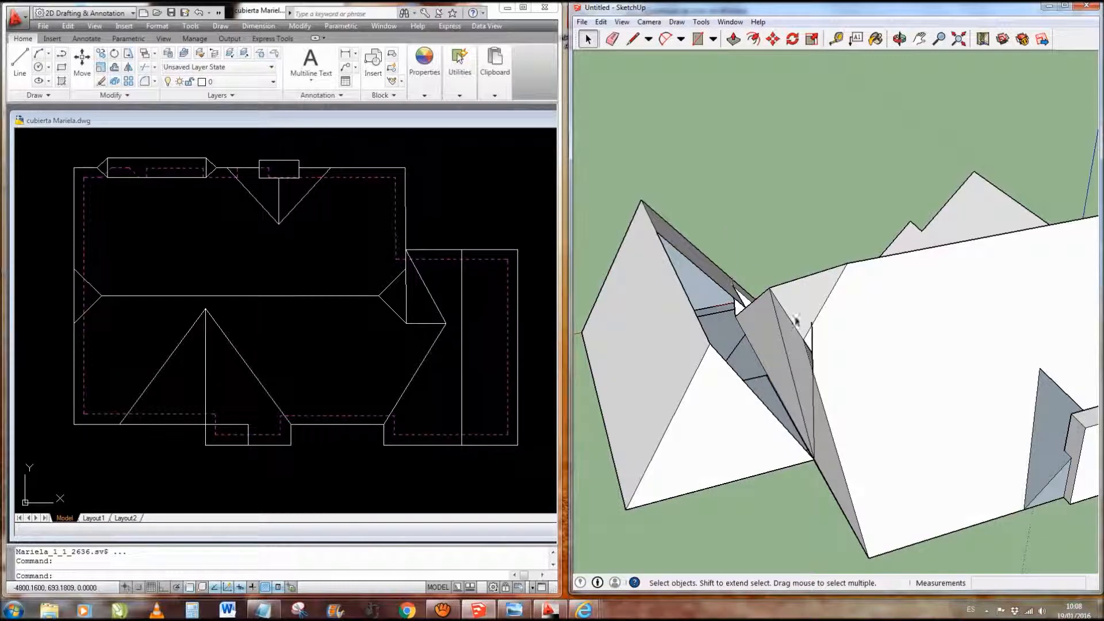
{"action": "mouse_move", "coordinate": [778, 309]}
{"action": "middle_mouse_down"}
{"action": "mouse_move", "coordinate": [1015, 368]}
{"action": "mouse_move", "coordinate": [862, 420]}
{"action": "mouse_move", "coordinate": [750, 419]}
{"action": "mouse_move", "coordinate": [1010, 399]}
{"action": "mouse_move", "coordinate": [911, 368]}
{"action": "mouse_move", "coordinate": [944, 378]}
{"action": "mouse_move", "coordinate": [764, 374]}
{"action": "mouse_move", "coordinate": [751, 417]}
{"action": "middle_mouse_up"}
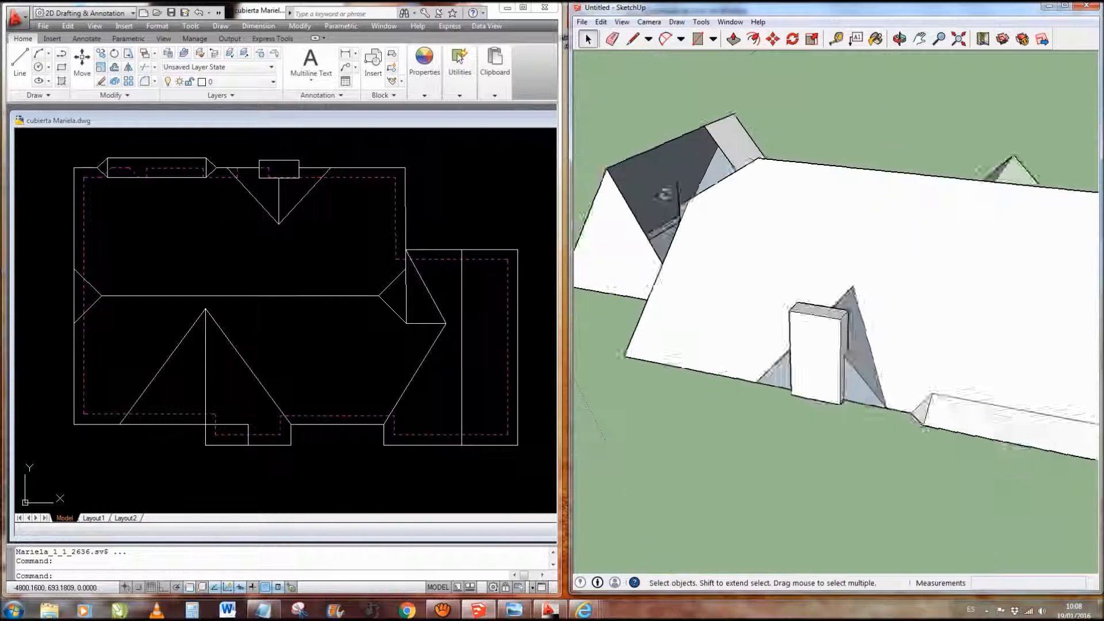
{"action": "scroll", "coordinate": [667, 196], "scroll_direction": "up", "scroll_amount": 6}
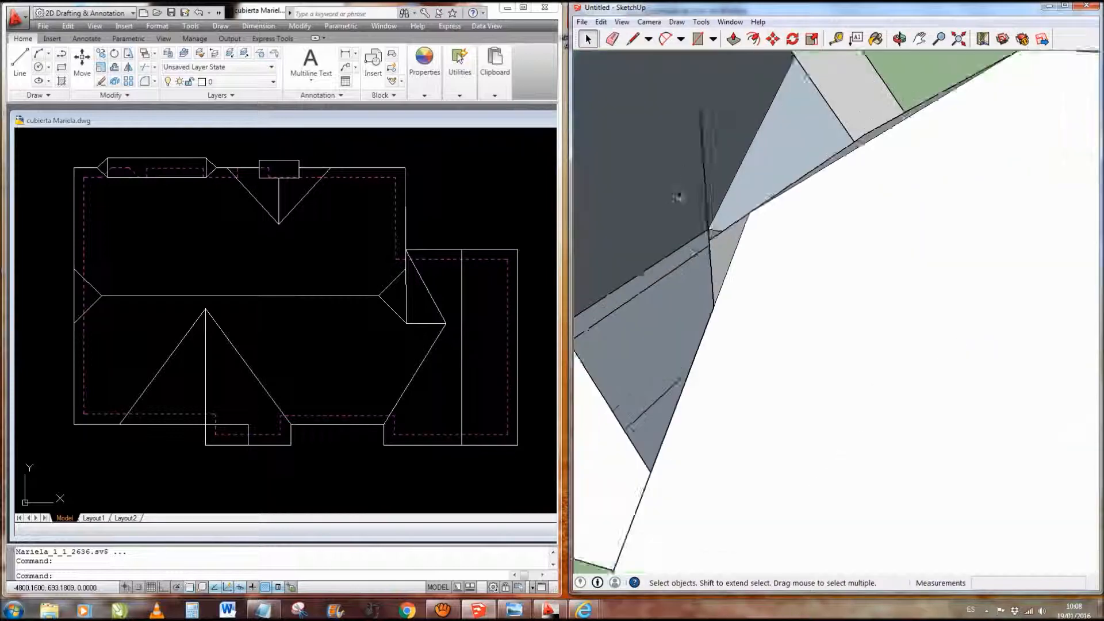
{"action": "scroll", "coordinate": [722, 260], "scroll_direction": "up", "scroll_amount": 2}
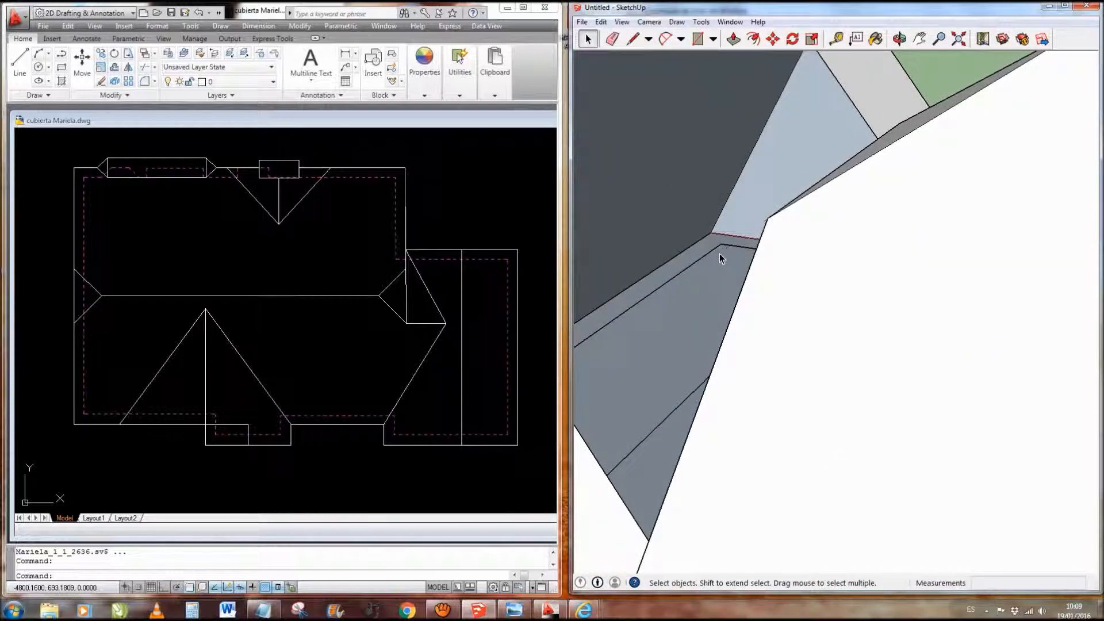
{"action": "scroll", "coordinate": [721, 258], "scroll_direction": "down", "scroll_amount": 5}
- Draw an edge from the rear eave junction of the wing and main roof up to the wing's ridge to refill its inner slope
{"action": "mouse_move", "coordinate": [722, 253]}
{"action": "middle_mouse_down"}
{"action": "mouse_move", "coordinate": [727, 283]}
{"action": "mouse_move", "coordinate": [970, 299]}
{"action": "mouse_move", "coordinate": [1005, 286]}
{"action": "mouse_move", "coordinate": [969, 324]}
{"action": "middle_mouse_up"}
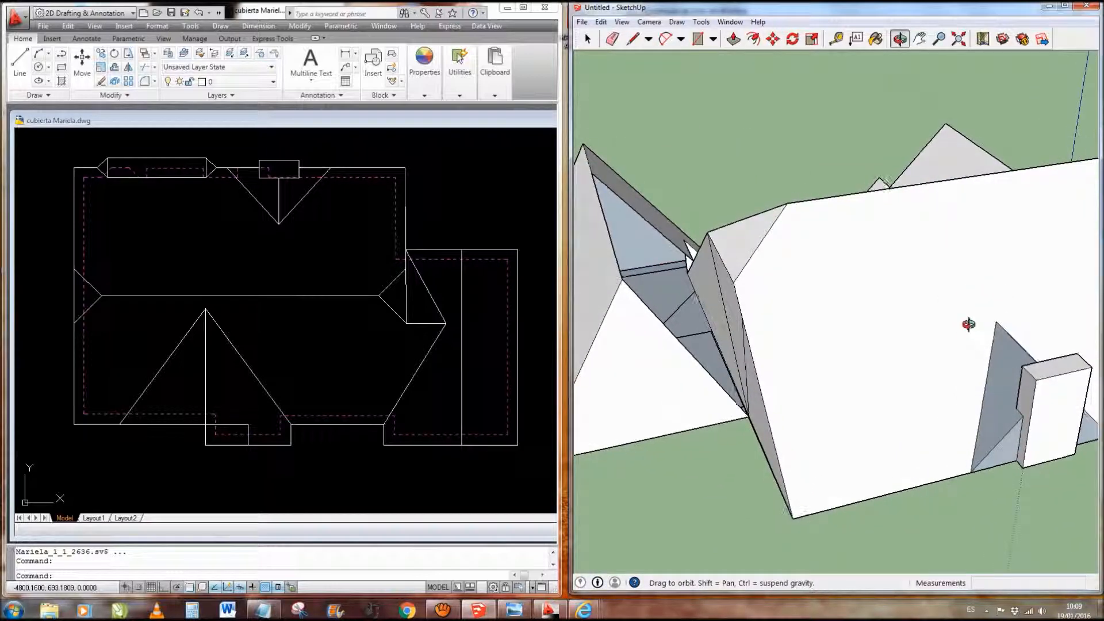
{"action": "left_click", "coordinate": [749, 415]}
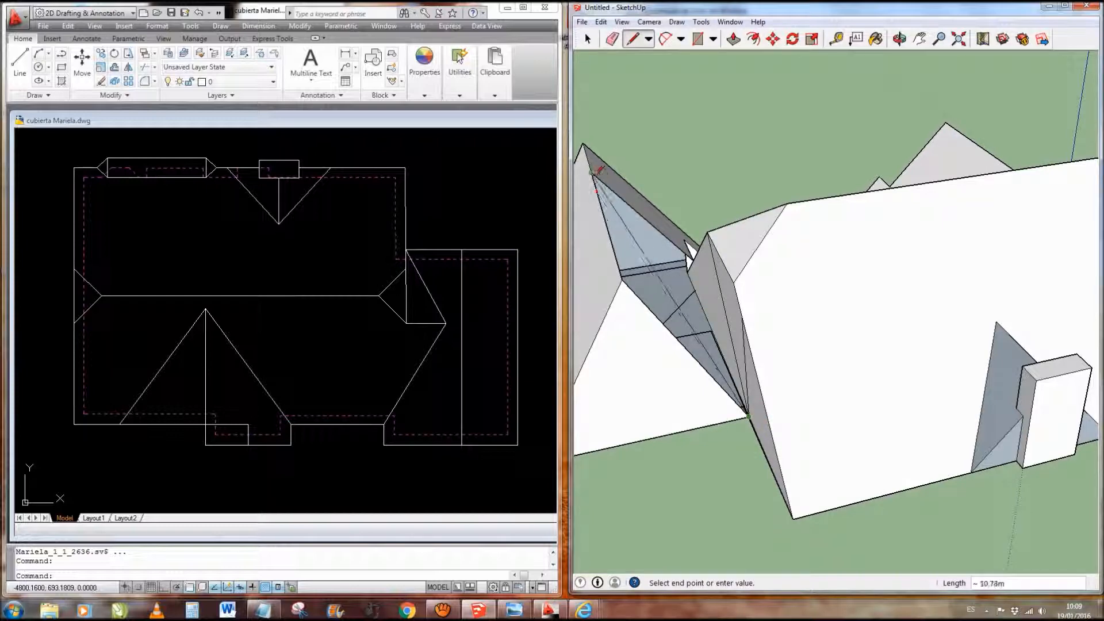
{"action": "left_click", "coordinate": [593, 173]}
- Draw the edges extending the main roof from its hip corner to the wing's inner slope and down to the eave junction
{"action": "mouse_move", "coordinate": [687, 253]}
{"action": "middle_mouse_down"}
{"action": "mouse_move", "coordinate": [739, 313]}
{"action": "mouse_move", "coordinate": [722, 328]}
{"action": "mouse_move", "coordinate": [625, 343]}
{"action": "mouse_move", "coordinate": [504, 320]}
{"action": "mouse_move", "coordinate": [740, 198]}
{"action": "mouse_move", "coordinate": [714, 289]}
{"action": "mouse_move", "coordinate": [690, 291]}
{"action": "mouse_move", "coordinate": [697, 241]}
{"action": "middle_mouse_up"}
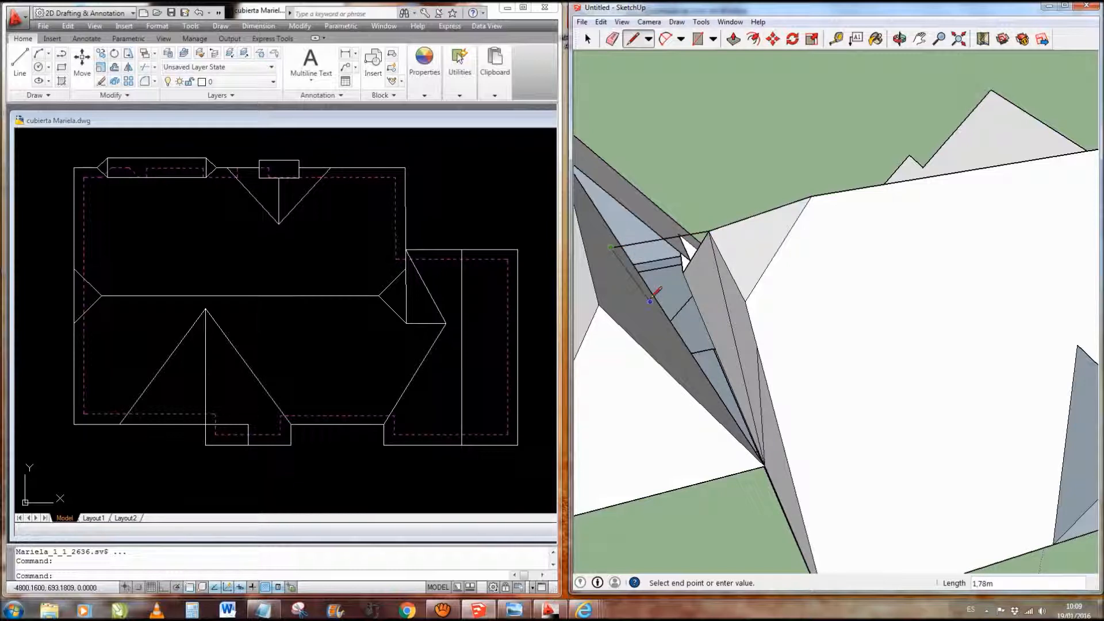
{"action": "mouse_move", "coordinate": [732, 353]}
{"action": "middle_mouse_down"}
{"action": "mouse_move", "coordinate": [665, 321]}
{"action": "mouse_move", "coordinate": [601, 345]}
{"action": "middle_mouse_up"}
{"action": "scroll", "coordinate": [782, 212], "scroll_direction": "down", "scroll_amount": 5}
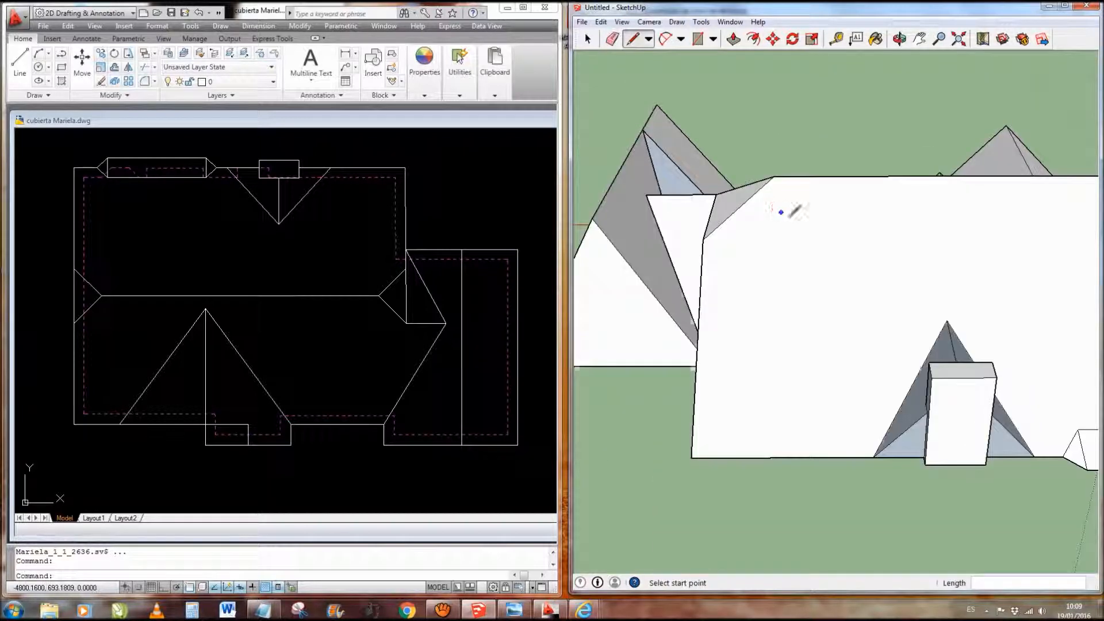
- Select the leftover vertical edge on the main roof's end face beside the wing
{"action": "middle_click_drag", "start_coordinate": [618, 276], "coordinate": [1096, 286]}
{"action": "mouse_move", "coordinate": [690, 322]}
{"action": "middle_mouse_down"}
{"action": "mouse_move", "coordinate": [1046, 369]}
{"action": "mouse_move", "coordinate": [1070, 463]}
{"action": "mouse_move", "coordinate": [777, 445]}
{"action": "mouse_move", "coordinate": [554, 468]}
{"action": "mouse_move", "coordinate": [616, 429]}
{"action": "middle_mouse_up"}
{"action": "mouse_move", "coordinate": [966, 294]}
{"action": "middle_mouse_down"}
{"action": "mouse_move", "coordinate": [684, 424]}
{"action": "mouse_move", "coordinate": [778, 357]}
{"action": "mouse_move", "coordinate": [698, 338]}
{"action": "mouse_move", "coordinate": [467, 239]}
{"action": "middle_mouse_up"}
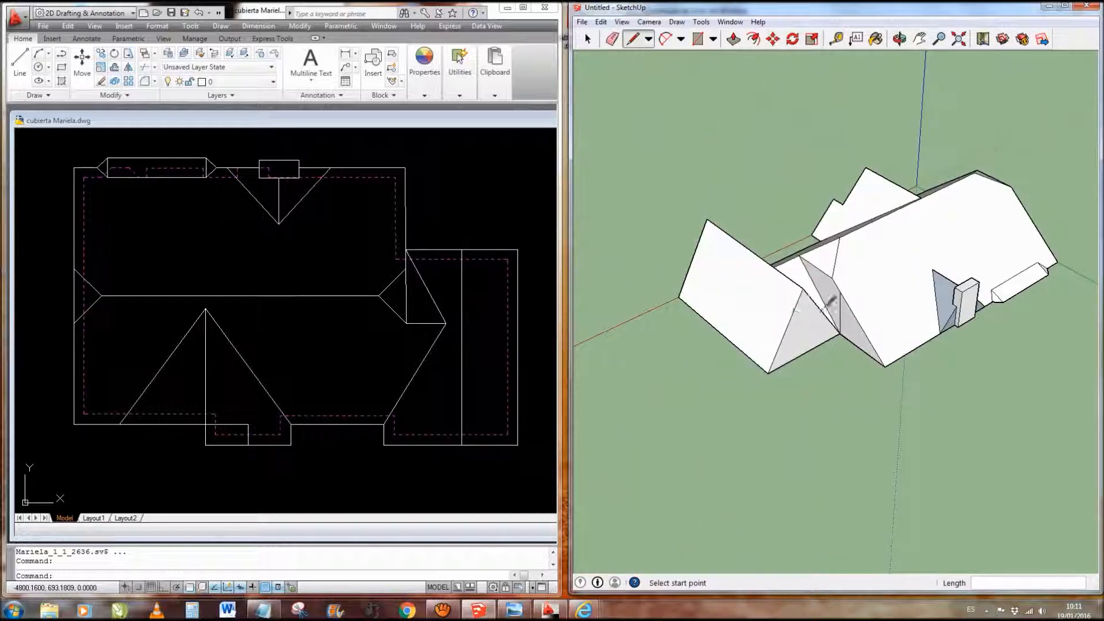
{"action": "scroll", "coordinate": [833, 301], "scroll_direction": "up", "scroll_amount": 5}
{"action": "key", "text": "space"}
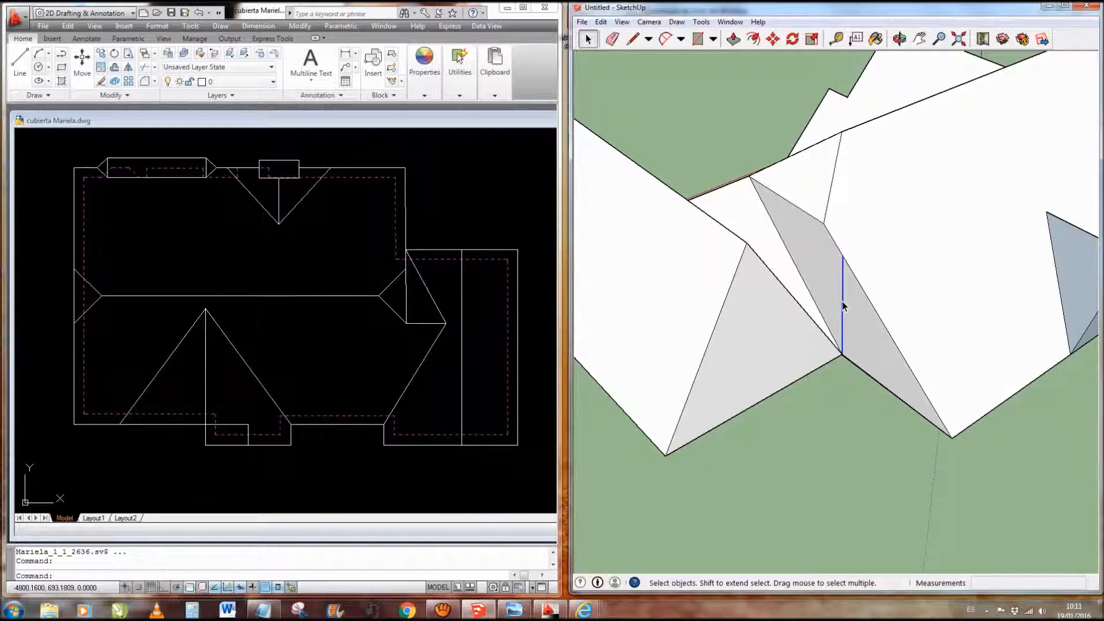
- Choose the dark Roofing_Shingles_GAF material from the Roofing collection and paint the main roof's rear slope, the chimney gable and the low rear projection
{"action": "scroll", "coordinate": [842, 310], "scroll_direction": "down", "scroll_amount": 5}
{"action": "mouse_move", "coordinate": [837, 328]}
{"action": "middle_mouse_down"}
{"action": "mouse_move", "coordinate": [899, 298]}
{"action": "mouse_move", "coordinate": [775, 223]}
{"action": "mouse_move", "coordinate": [688, 153]}
{"action": "mouse_move", "coordinate": [665, 115]}
{"action": "mouse_move", "coordinate": [682, 110]}
{"action": "mouse_move", "coordinate": [702, 136]}
{"action": "middle_mouse_up"}
{"action": "mouse_move", "coordinate": [934, 219]}
{"action": "middle_mouse_down"}
{"action": "mouse_move", "coordinate": [903, 228]}
{"action": "mouse_move", "coordinate": [852, 182]}
{"action": "mouse_move", "coordinate": [722, 230]}
{"action": "mouse_move", "coordinate": [584, 430]}
{"action": "mouse_move", "coordinate": [577, 414]}
{"action": "mouse_move", "coordinate": [506, 411]}
{"action": "middle_mouse_up"}
{"action": "scroll", "coordinate": [813, 345], "scroll_direction": "down", "scroll_amount": 3}
{"action": "mouse_move", "coordinate": [946, 345]}
{"action": "middle_mouse_down"}
{"action": "mouse_move", "coordinate": [650, 397]}
{"action": "mouse_move", "coordinate": [619, 297]}
{"action": "middle_mouse_up"}
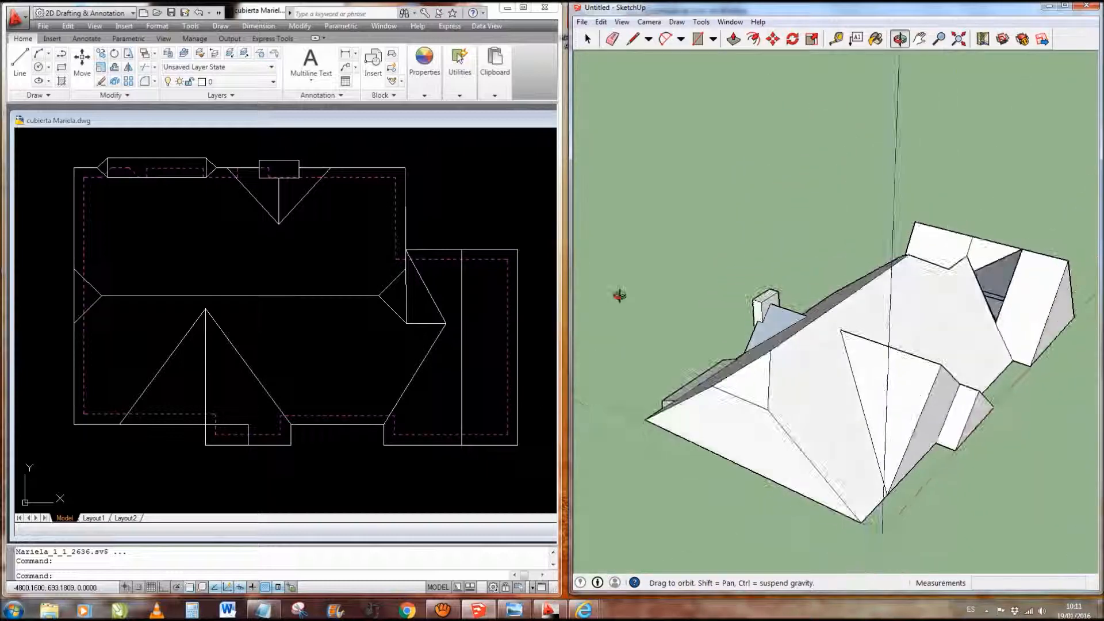
{"action": "key", "text": "b"}
{"action": "left_click", "coordinate": [529, 140]}
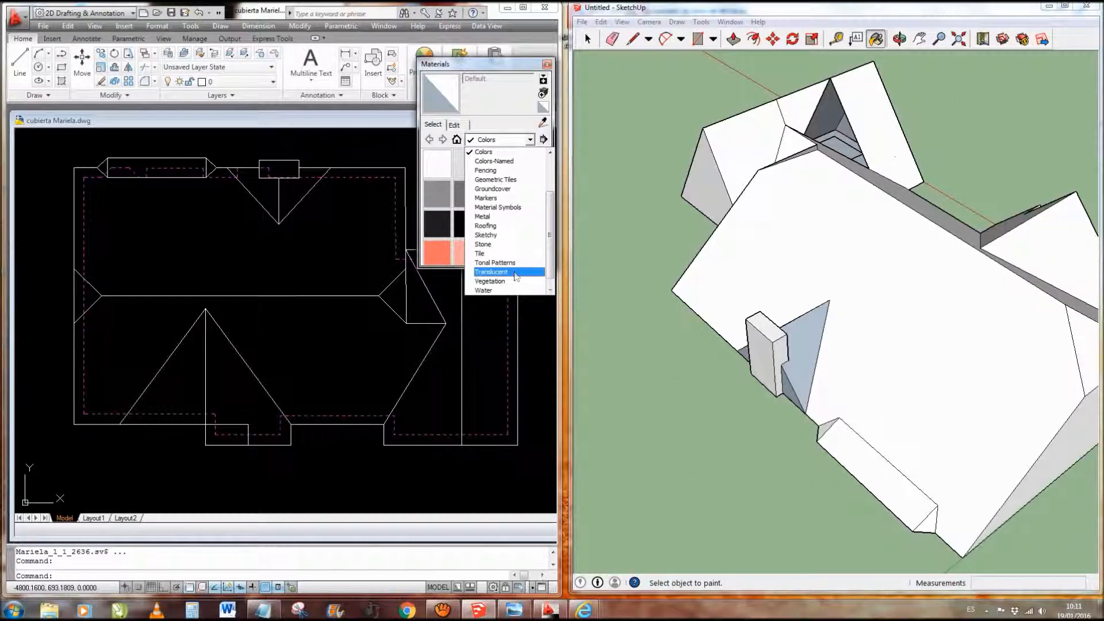
{"action": "left_click", "coordinate": [495, 226]}
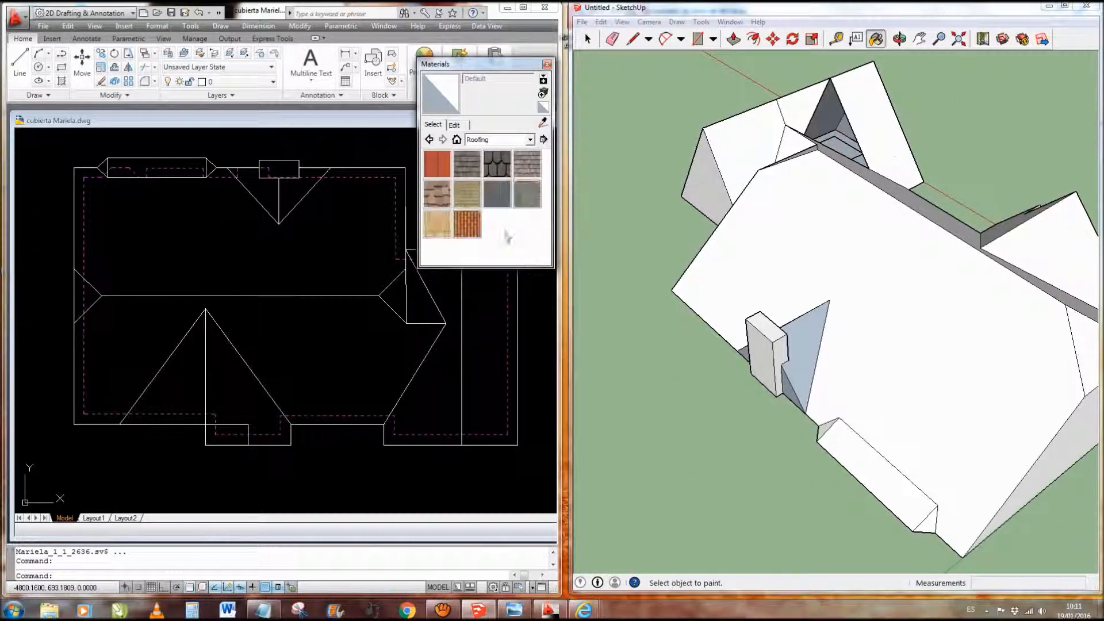
{"action": "left_click", "coordinate": [504, 168]}
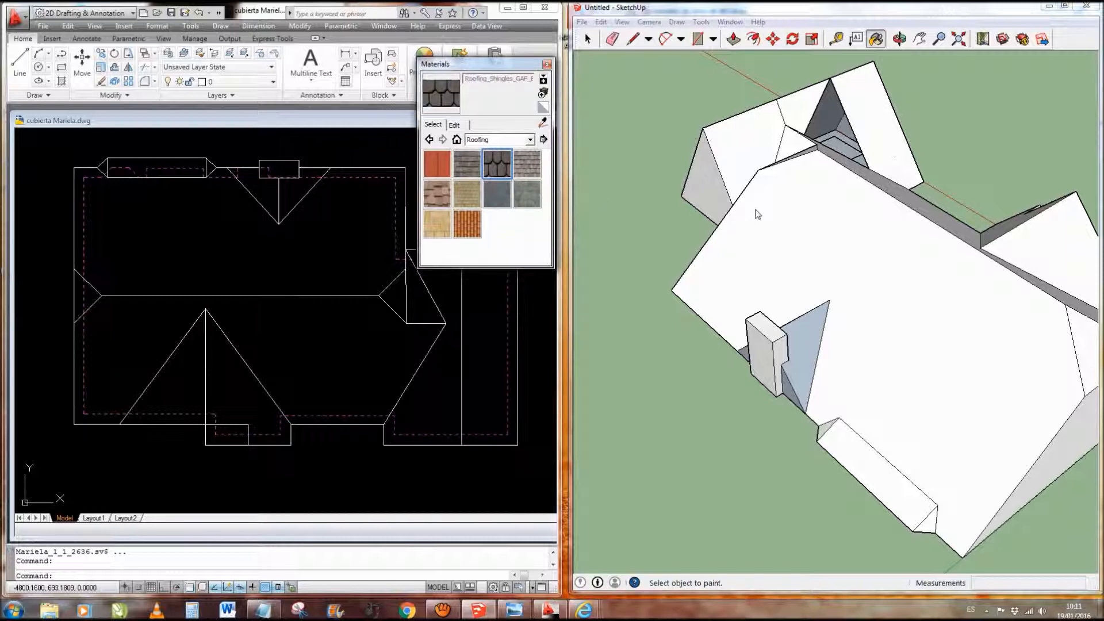
{"action": "left_click", "coordinate": [811, 205]}
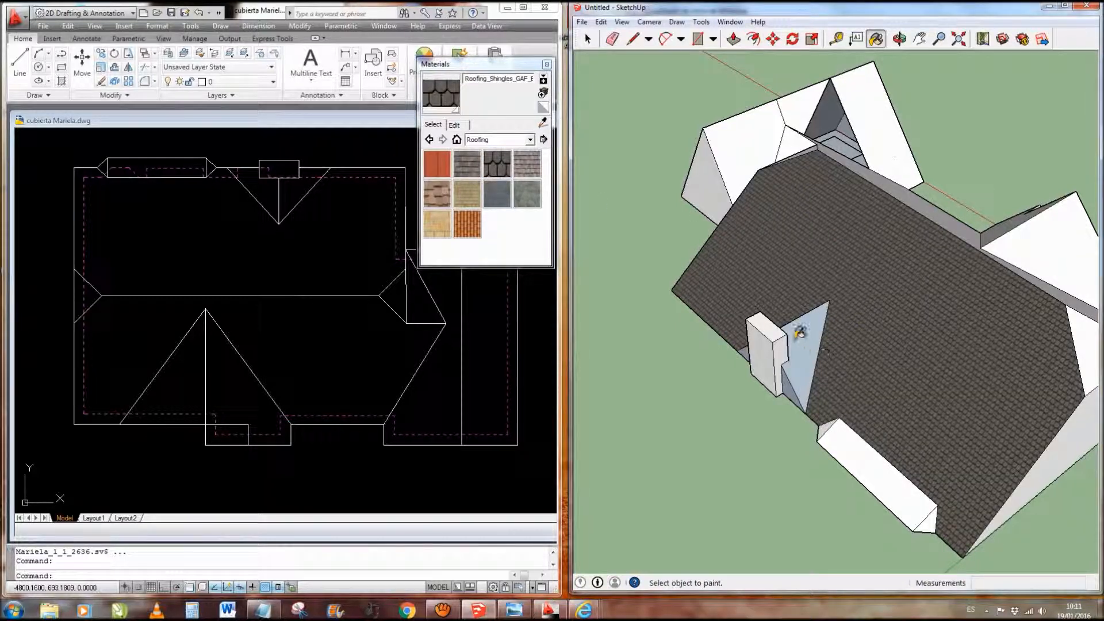
{"action": "left_click", "coordinate": [868, 458]}
- Paint the rear projection's triangular ends and the main roof's end faces beside the side wing with the dark shingles
{"action": "scroll", "coordinate": [868, 458], "scroll_direction": "up", "scroll_amount": 3}
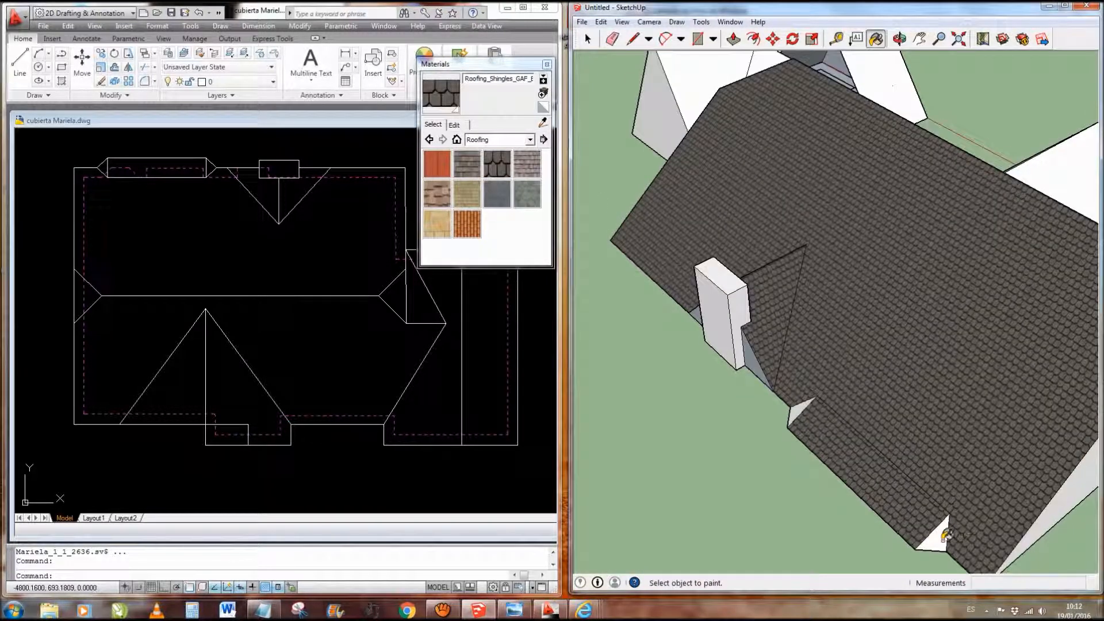
{"action": "mouse_move", "coordinate": [845, 424]}
{"action": "middle_mouse_down"}
{"action": "mouse_move", "coordinate": [995, 385]}
{"action": "mouse_move", "coordinate": [925, 376]}
{"action": "mouse_move", "coordinate": [894, 390]}
{"action": "mouse_move", "coordinate": [921, 364]}
{"action": "middle_mouse_up"}
{"action": "mouse_move", "coordinate": [859, 317]}
{"action": "middle_mouse_down"}
{"action": "mouse_move", "coordinate": [683, 361]}
{"action": "mouse_move", "coordinate": [644, 270]}
{"action": "middle_mouse_up"}
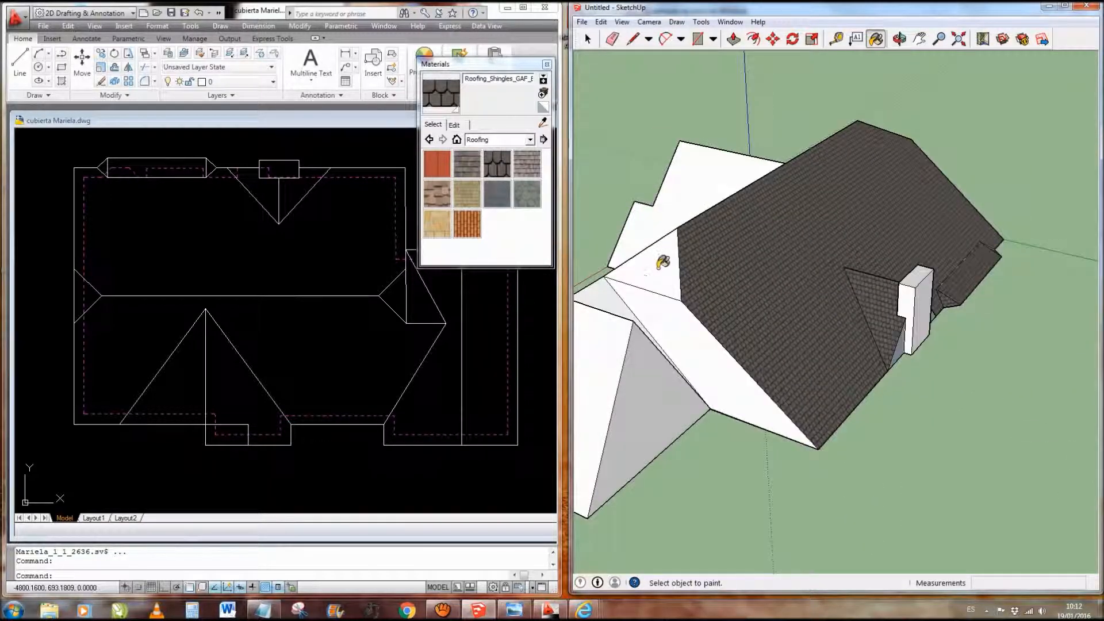
{"action": "mouse_move", "coordinate": [657, 313]}
{"action": "middle_mouse_down"}
{"action": "mouse_move", "coordinate": [993, 313]}
{"action": "mouse_move", "coordinate": [783, 312]}
{"action": "mouse_move", "coordinate": [736, 337]}
{"action": "mouse_move", "coordinate": [1030, 319]}
{"action": "mouse_move", "coordinate": [660, 320]}
{"action": "middle_mouse_up"}
{"action": "left_click", "coordinate": [687, 415]}
- Paint the front gables' side slopes and the main roof's hipped end opposite the wing with the same shingles
{"action": "mouse_move", "coordinate": [687, 415]}
{"action": "middle_mouse_down"}
{"action": "mouse_move", "coordinate": [919, 387]}
{"action": "mouse_move", "coordinate": [949, 394]}
{"action": "middle_mouse_up"}
{"action": "left_click", "coordinate": [905, 469]}
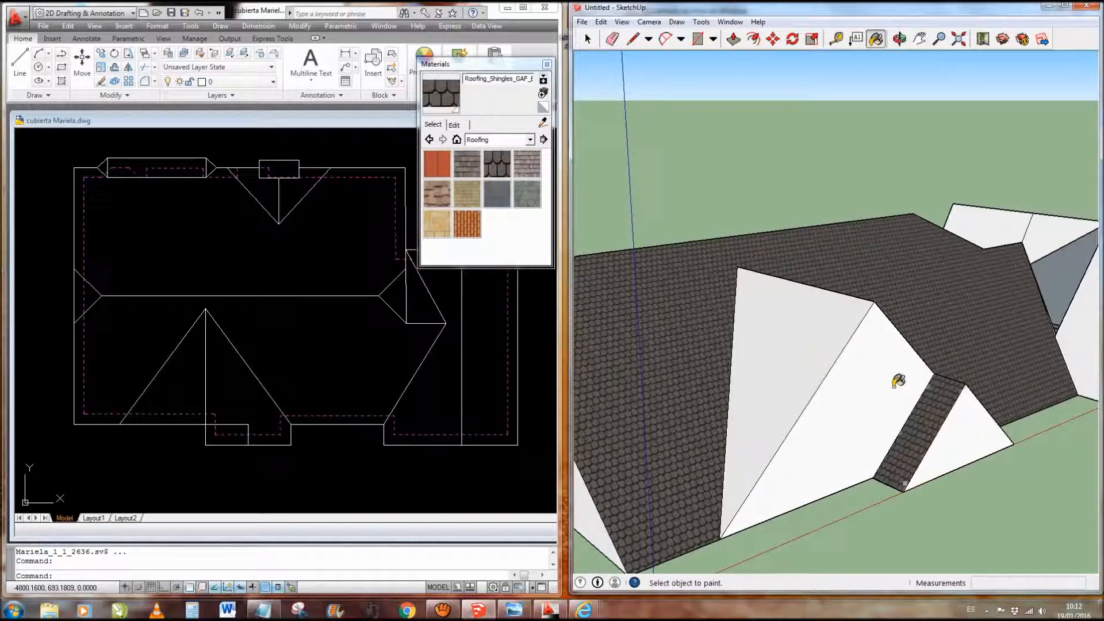
{"action": "left_click", "coordinate": [812, 329]}
{"action": "scroll", "coordinate": [812, 329], "scroll_direction": "down", "scroll_amount": 5}
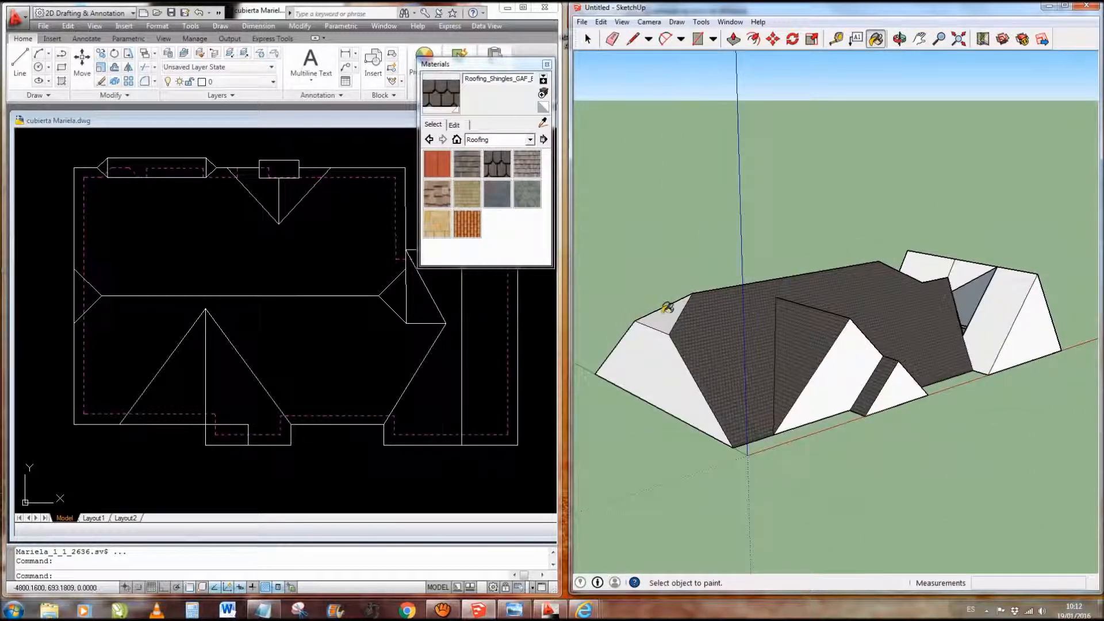
{"action": "mouse_move", "coordinate": [859, 316]}
{"action": "middle_mouse_down"}
{"action": "mouse_move", "coordinate": [778, 357]}
{"action": "mouse_move", "coordinate": [690, 458]}
{"action": "mouse_move", "coordinate": [732, 429]}
{"action": "middle_mouse_up"}
{"action": "left_click", "coordinate": [852, 436]}
- Paint the side wing's inner and outer slopes with the dark shingles, leaving its gable ends unpainted
{"action": "middle_click_drag", "start_coordinate": [959, 399], "coordinate": [402, 478]}
{"action": "scroll", "coordinate": [696, 384], "scroll_direction": "up", "scroll_amount": 3}
{"action": "middle_click_drag", "start_coordinate": [774, 353], "coordinate": [639, 341]}
{"action": "middle_click_drag", "start_coordinate": [733, 274], "coordinate": [702, 217]}
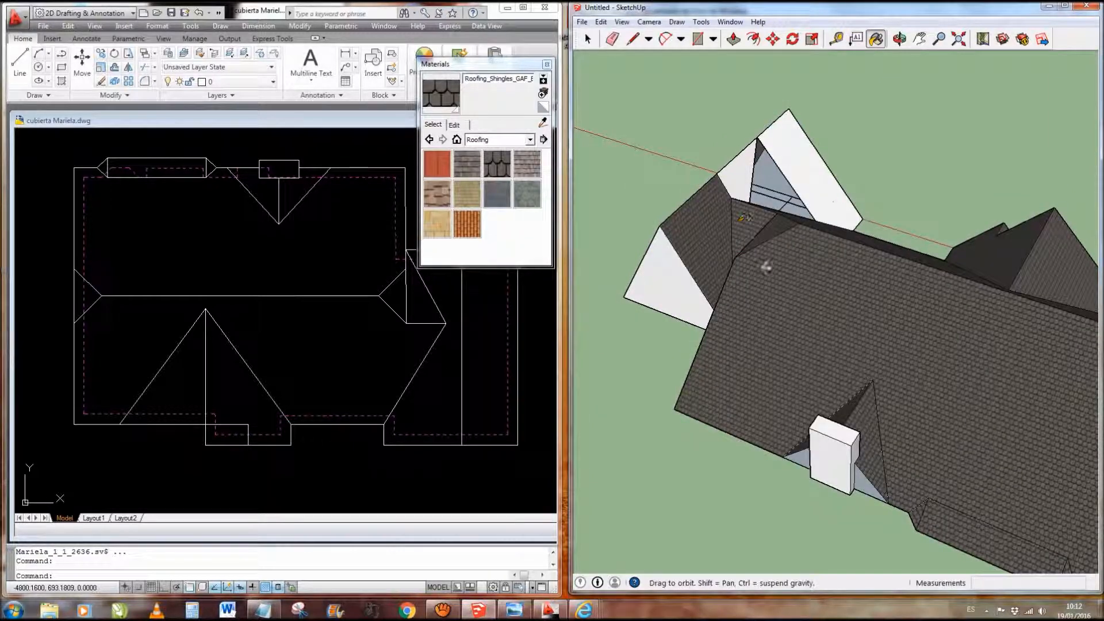
{"action": "mouse_move", "coordinate": [766, 266]}
{"action": "middle_mouse_down"}
{"action": "mouse_move", "coordinate": [796, 328]}
{"action": "mouse_move", "coordinate": [1012, 141]}
{"action": "mouse_move", "coordinate": [753, 242]}
{"action": "middle_mouse_up"}
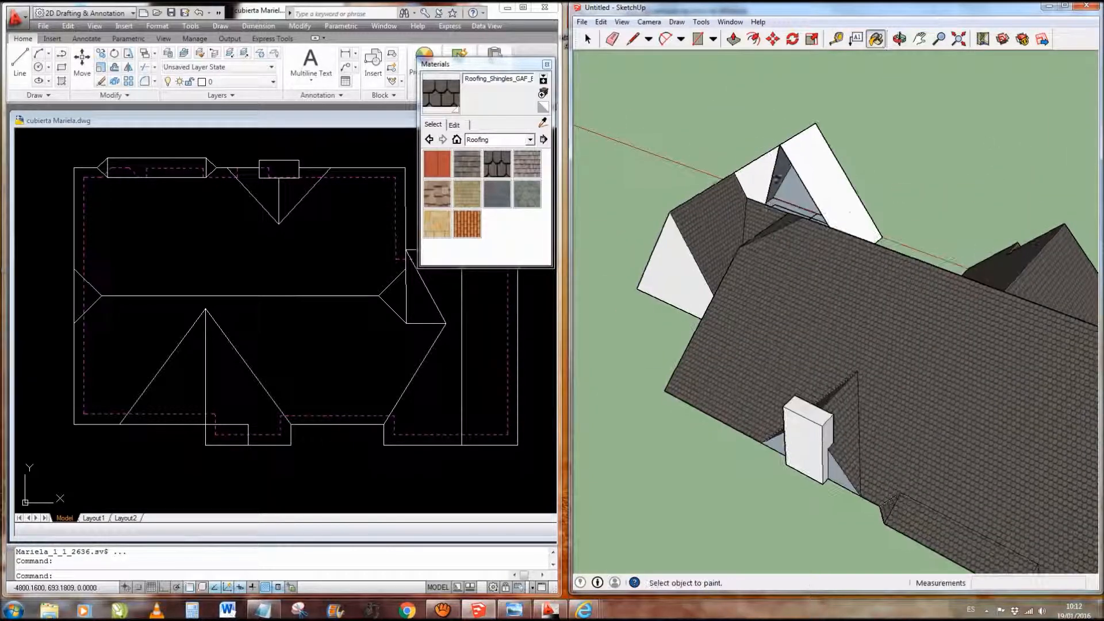
{"action": "mouse_move", "coordinate": [811, 153]}
{"action": "middle_mouse_down"}
{"action": "mouse_move", "coordinate": [905, 242]}
{"action": "mouse_move", "coordinate": [820, 167]}
{"action": "mouse_move", "coordinate": [958, 234]}
{"action": "mouse_move", "coordinate": [1033, 216]}
{"action": "mouse_move", "coordinate": [822, 227]}
{"action": "mouse_move", "coordinate": [540, 276]}
{"action": "mouse_move", "coordinate": [502, 323]}
{"action": "mouse_move", "coordinate": [500, 374]}
{"action": "mouse_move", "coordinate": [513, 357]}
{"action": "middle_mouse_up"}
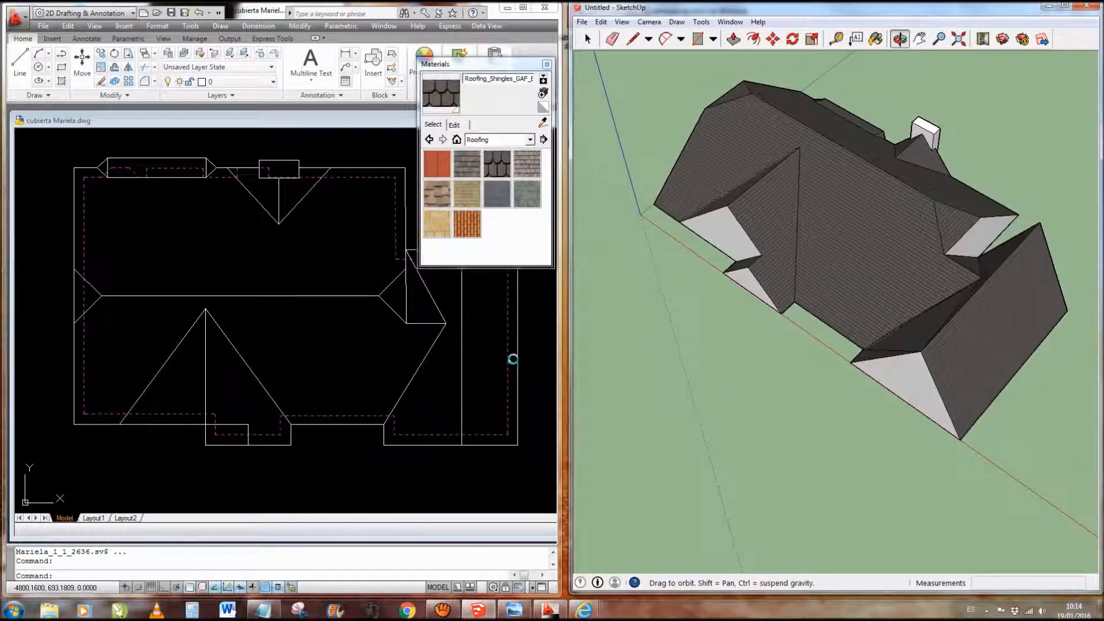
- Examine the shingled roof from all sides and open the reference house picture in Windows Photo Viewer to compare
{"action": "mouse_move", "coordinate": [898, 274]}
{"action": "middle_mouse_down"}
{"action": "mouse_move", "coordinate": [707, 239]}
{"action": "mouse_move", "coordinate": [501, 183]}
{"action": "middle_mouse_up"}
{"action": "middle_click_drag", "start_coordinate": [990, 323], "coordinate": [706, 243]}
{"action": "mouse_move", "coordinate": [665, 281]}
{"action": "middle_mouse_down"}
{"action": "mouse_move", "coordinate": [627, 339]}
{"action": "mouse_move", "coordinate": [643, 419]}
{"action": "mouse_move", "coordinate": [716, 366]}
{"action": "middle_mouse_up"}
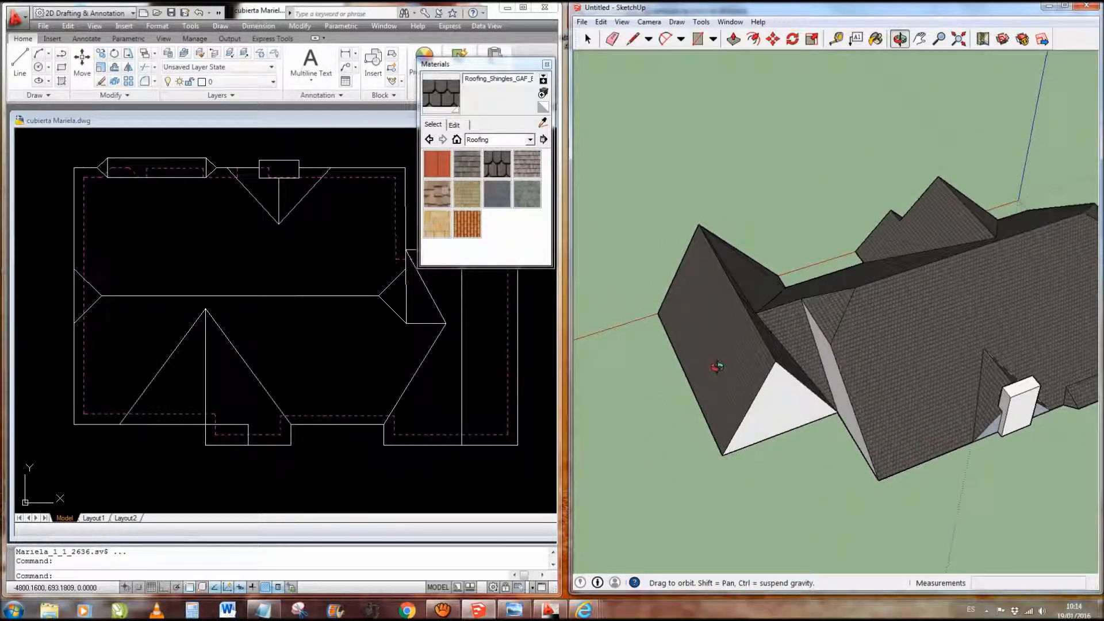
{"action": "scroll", "coordinate": [944, 318], "scroll_direction": "down", "scroll_amount": 1}
{"action": "scroll", "coordinate": [947, 288], "scroll_direction": "up", "scroll_amount": 1}
{"action": "mouse_move", "coordinate": [947, 288]}
{"action": "middle_mouse_down"}
{"action": "mouse_move", "coordinate": [954, 313]}
{"action": "mouse_move", "coordinate": [988, 289]}
{"action": "mouse_move", "coordinate": [857, 264]}
{"action": "middle_mouse_up"}
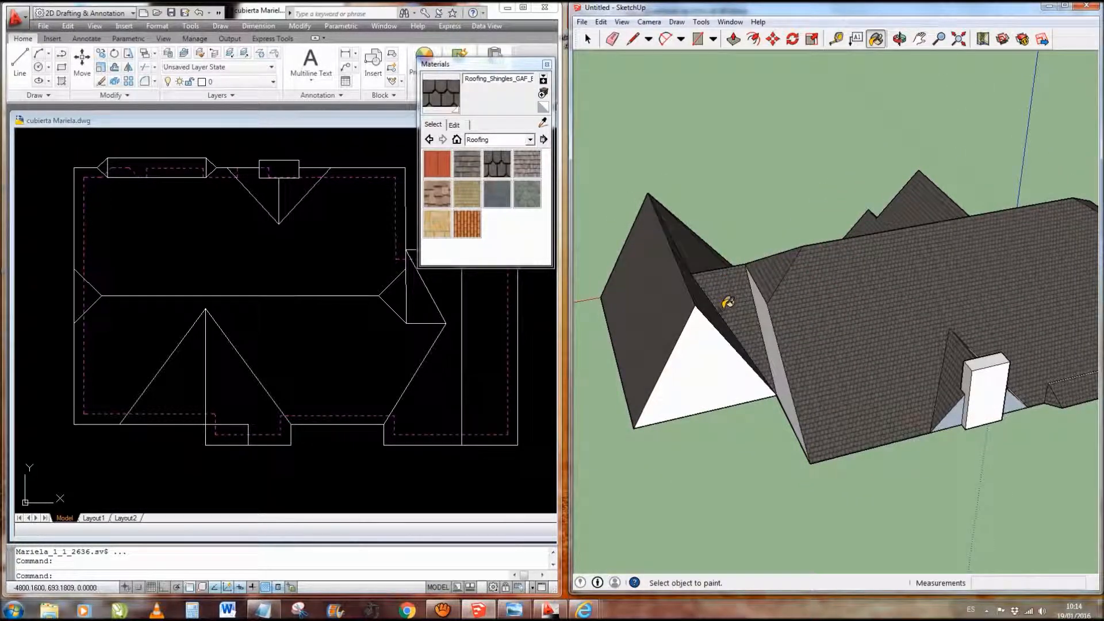
{"action": "scroll", "coordinate": [782, 410], "scroll_direction": "down", "scroll_amount": 3}
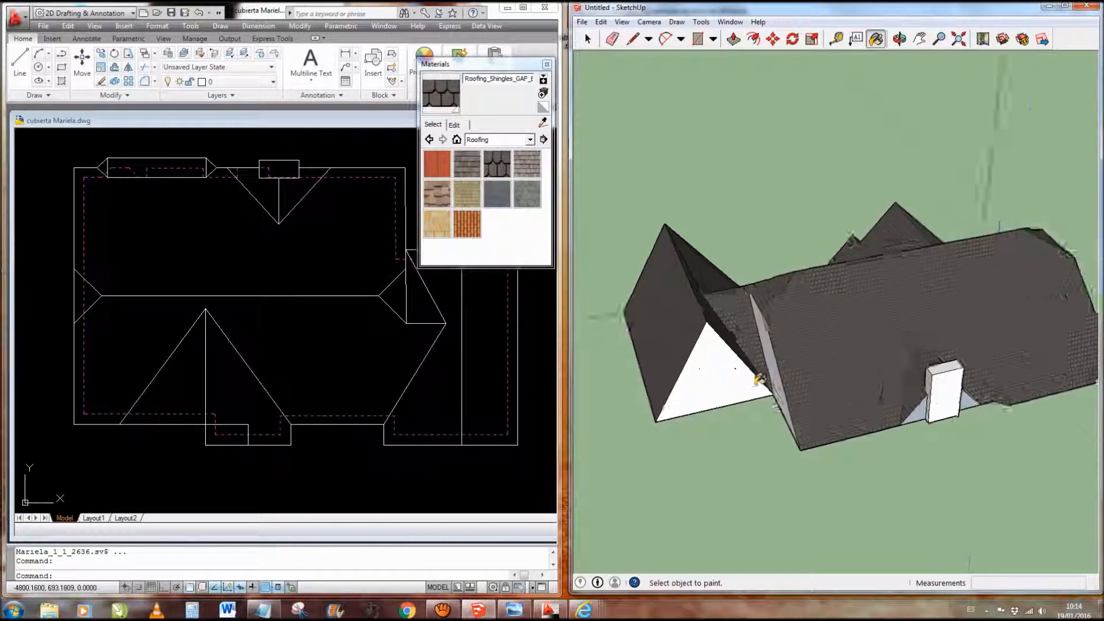
{"action": "mouse_move", "coordinate": [738, 395]}
{"action": "middle_mouse_down"}
{"action": "mouse_move", "coordinate": [795, 426]}
{"action": "mouse_move", "coordinate": [803, 395]}
{"action": "mouse_move", "coordinate": [828, 397]}
{"action": "mouse_move", "coordinate": [914, 345]}
{"action": "mouse_move", "coordinate": [961, 278]}
{"action": "mouse_move", "coordinate": [974, 299]}
{"action": "middle_mouse_up"}
{"action": "scroll", "coordinate": [834, 283], "scroll_direction": "up", "scroll_amount": 2}
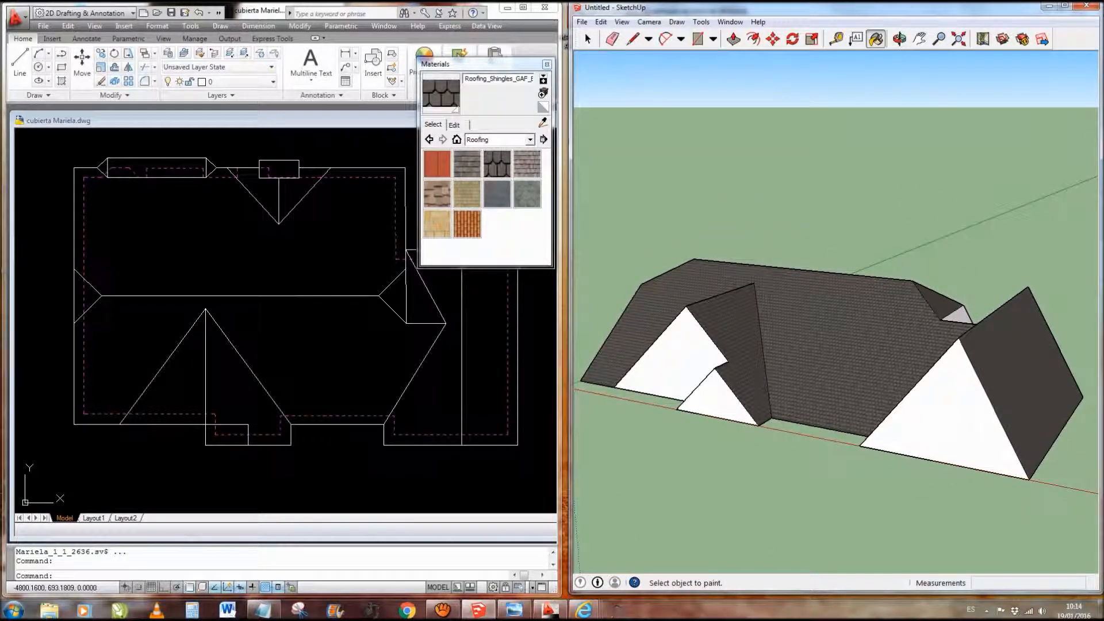
{"action": "left_click", "coordinate": [514, 610]}
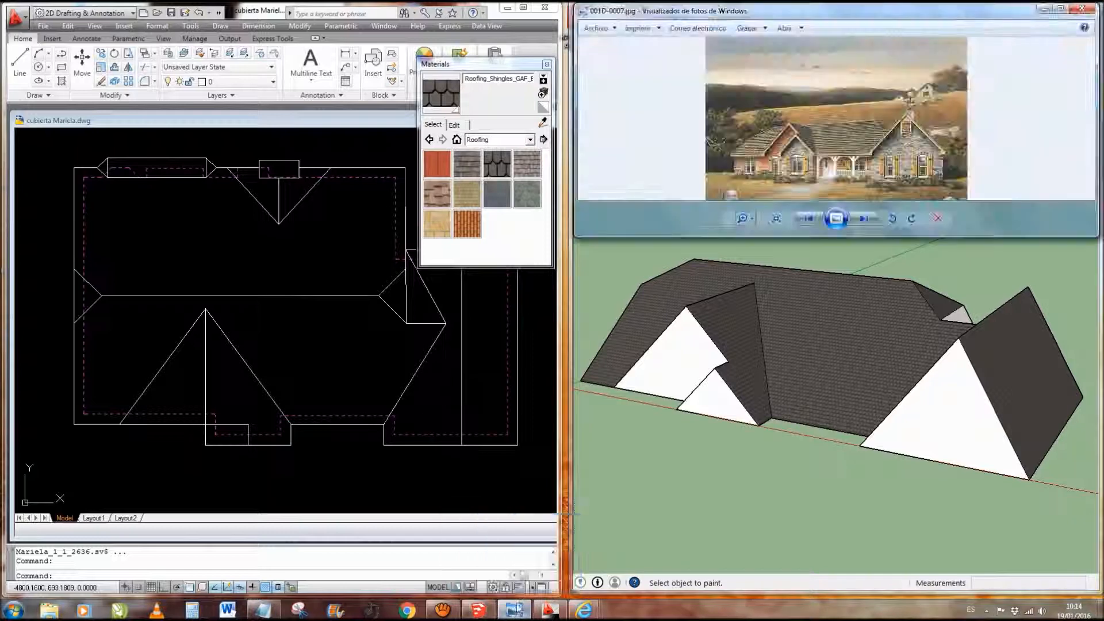